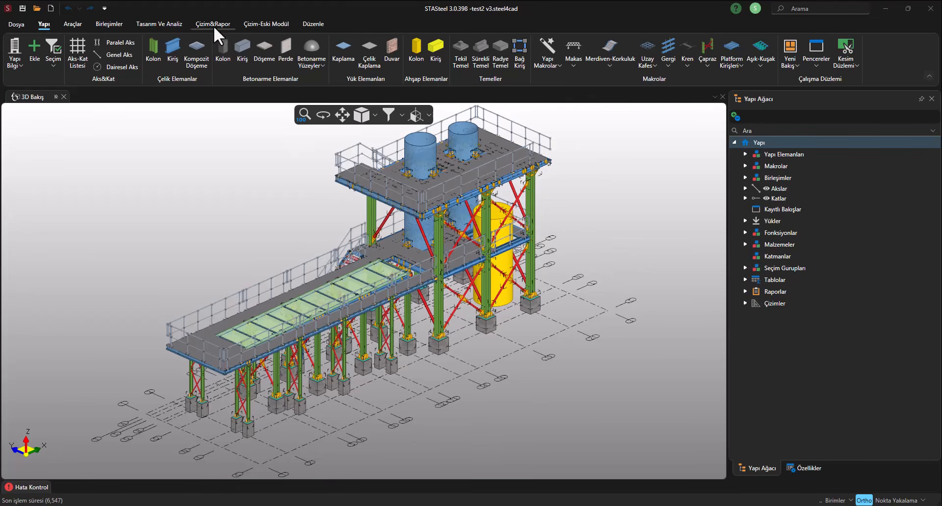
# - Start a general layout drawing with the Düzlem Yerleşim drawing setting and Tüm Çizimler Tek Sayfaya page layout
pyautogui.click(213, 26)
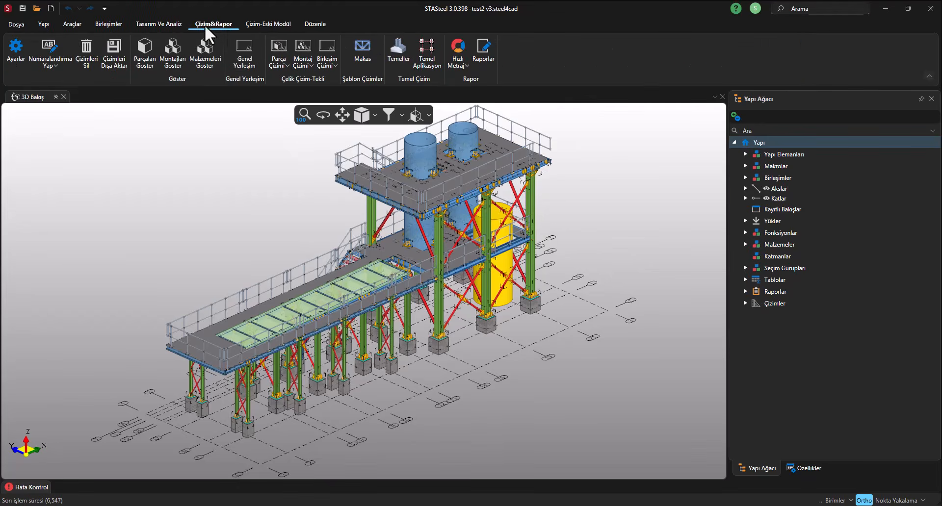
pyautogui.click(244, 50)
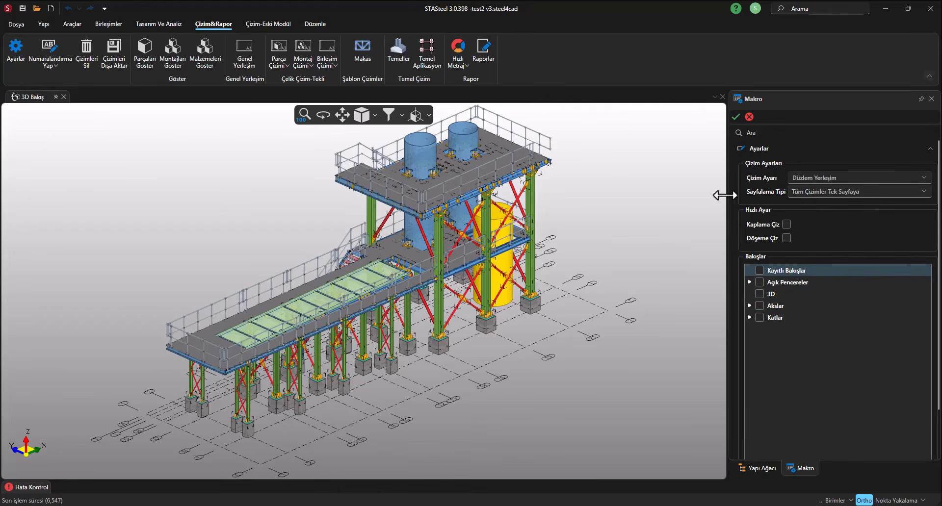
pyautogui.moveTo(725, 194); pyautogui.dragTo(707, 191)
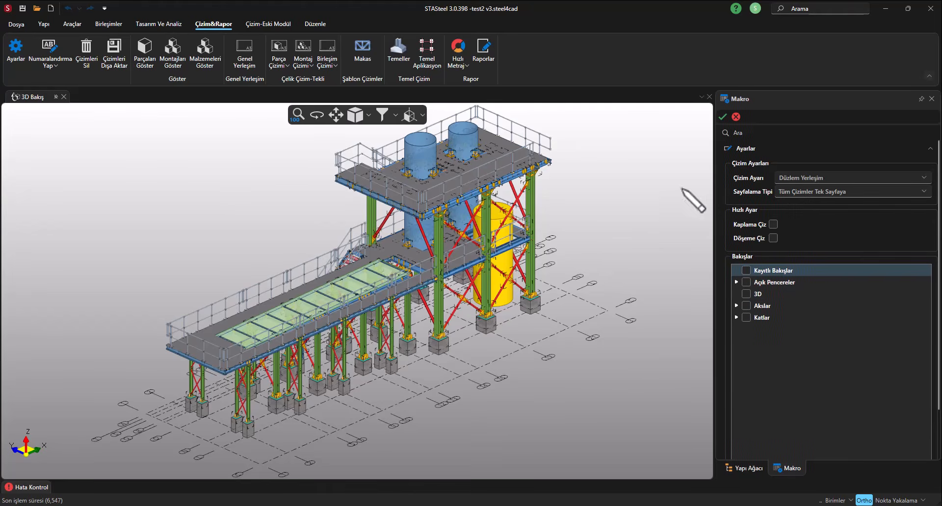
pyautogui.click(810, 178)
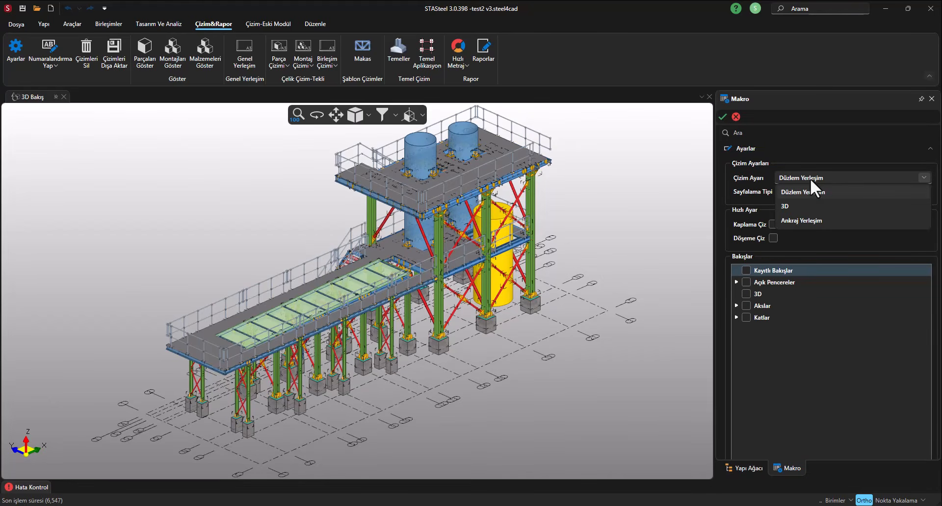
pyautogui.click(810, 179)
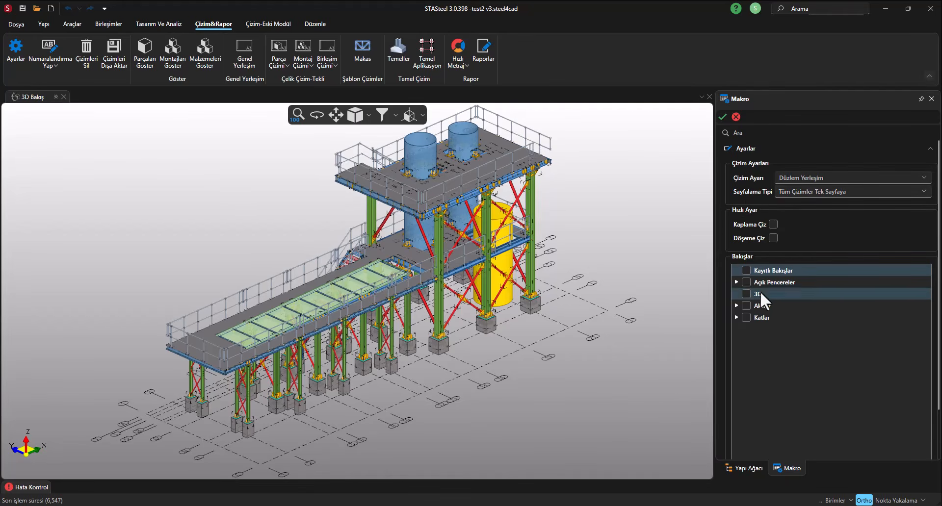
pyautogui.click(833, 200)
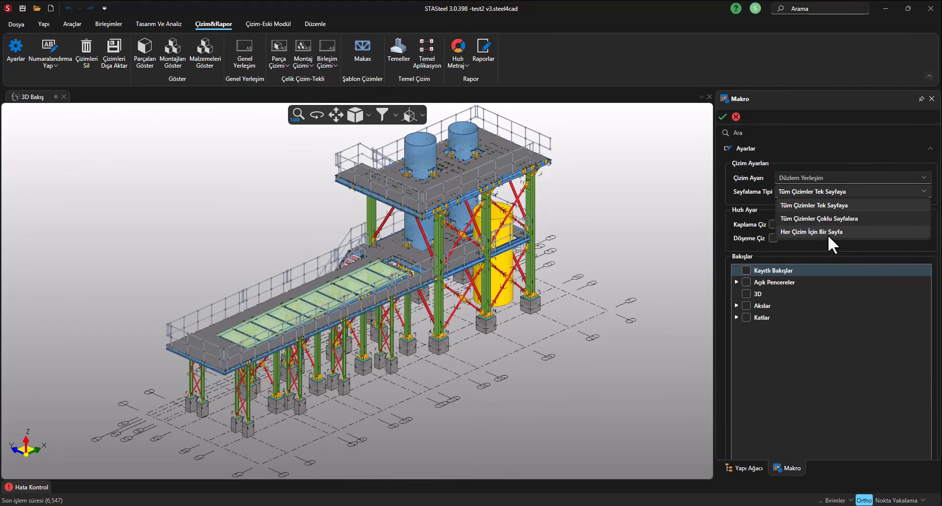
pyautogui.click(799, 191)
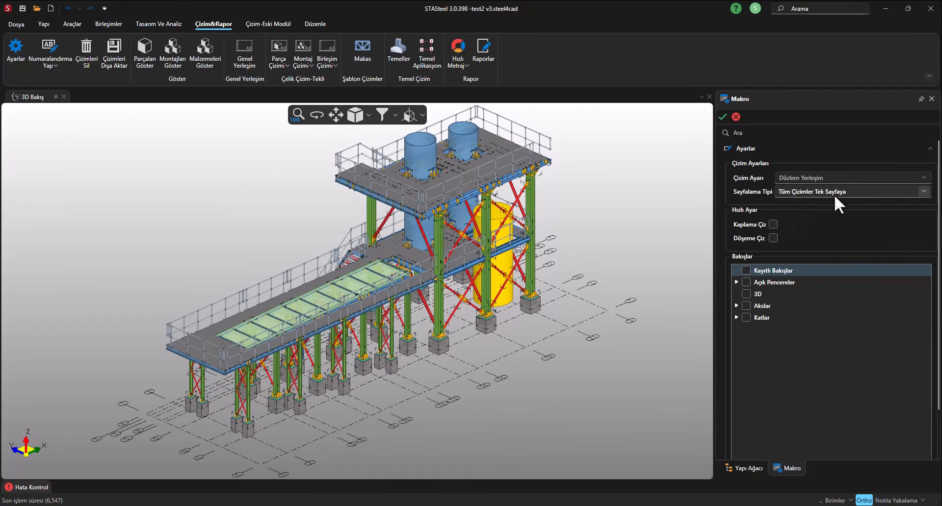
# - Try limiting the axis views of the general layout to Aks 6 and Aks 9
pyautogui.click(736, 305)
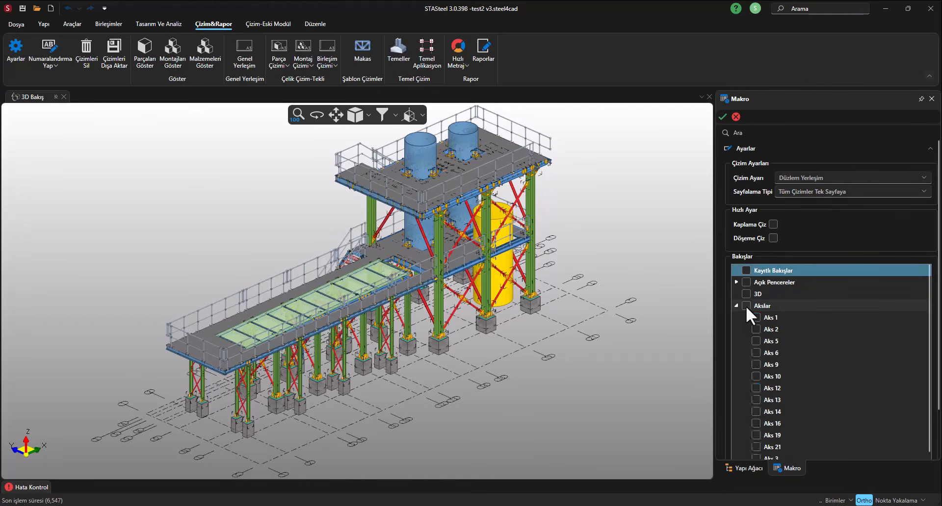
pyautogui.click(745, 305)
pyautogui.scroll(-3, 763, 350)
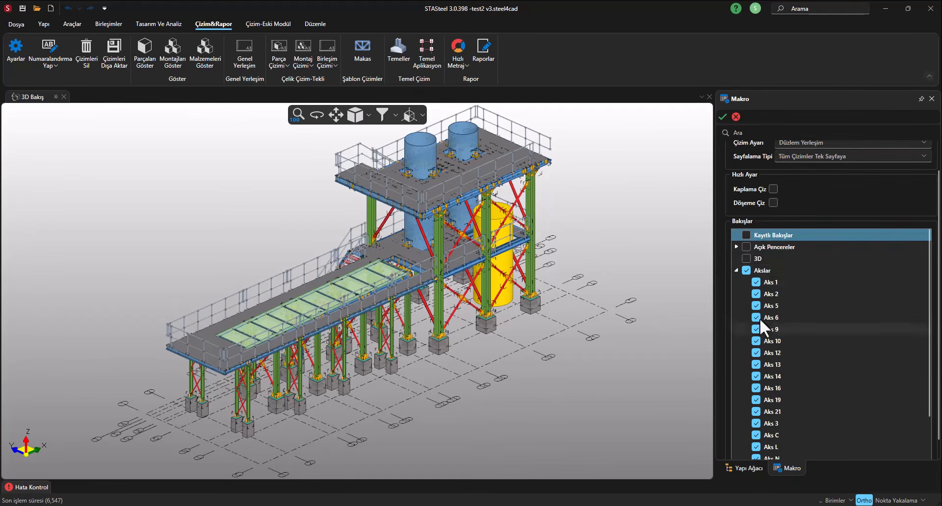
pyautogui.click(746, 271)
pyautogui.click(756, 318)
pyautogui.click(756, 330)
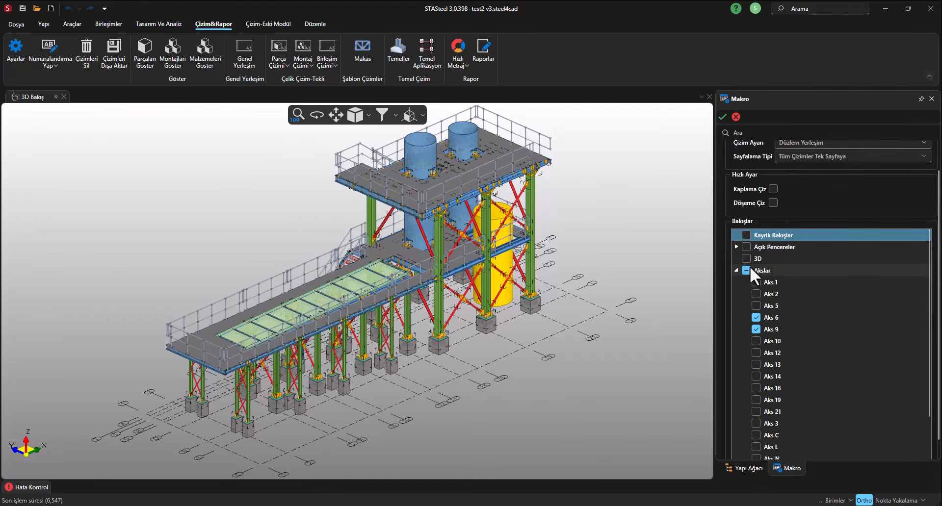
# - Include all the axis views and generate the single-page general layout drawing
pyautogui.click(746, 271)
pyautogui.scroll(-5, 757, 328)
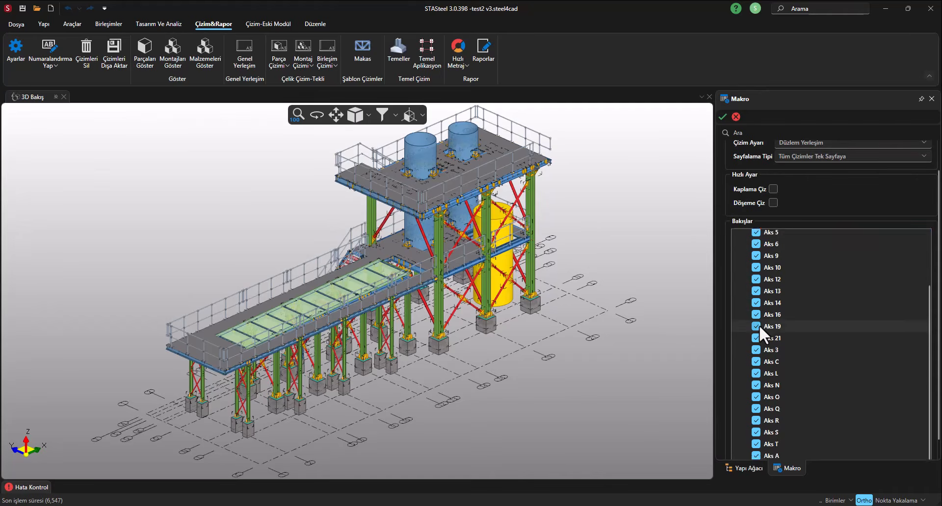
pyautogui.scroll(5, 759, 325)
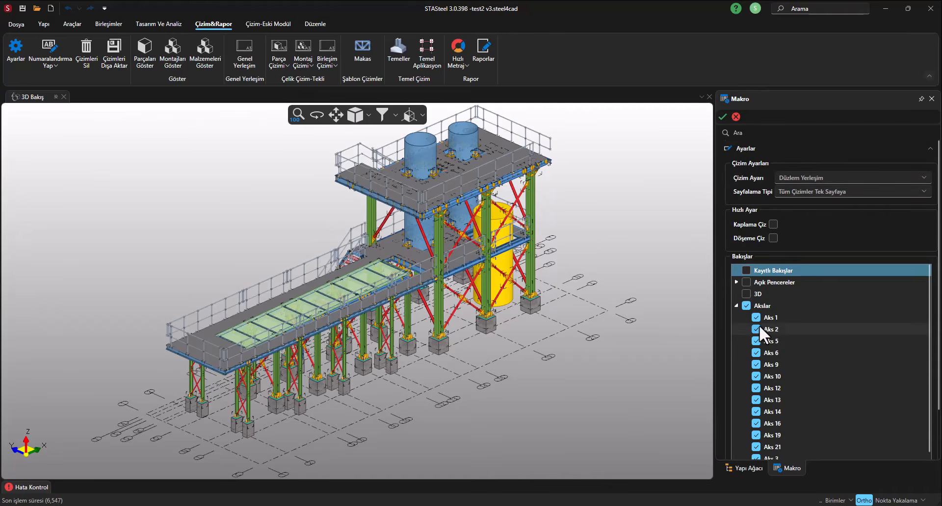
pyautogui.click(722, 117)
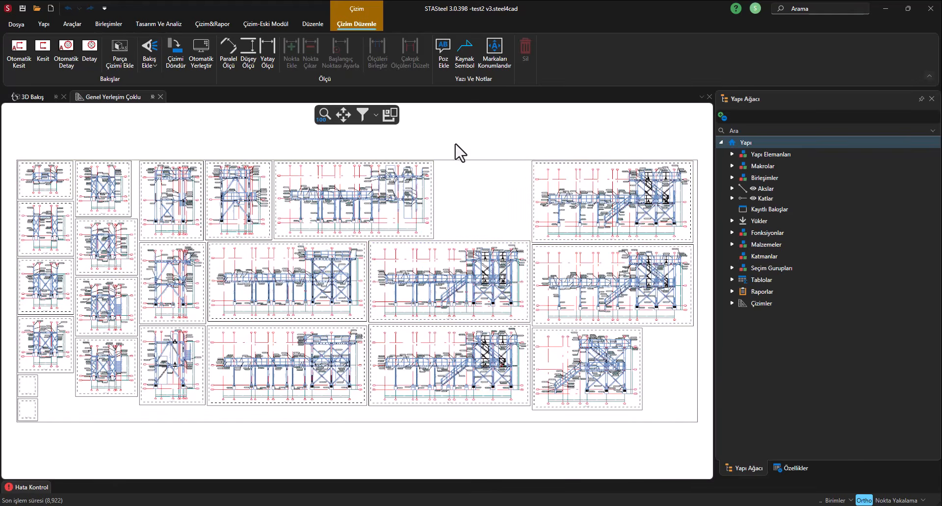
# - Examine the axis views and their part labels on the generated general layout sheet
pyautogui.scroll(2, 431, 302)
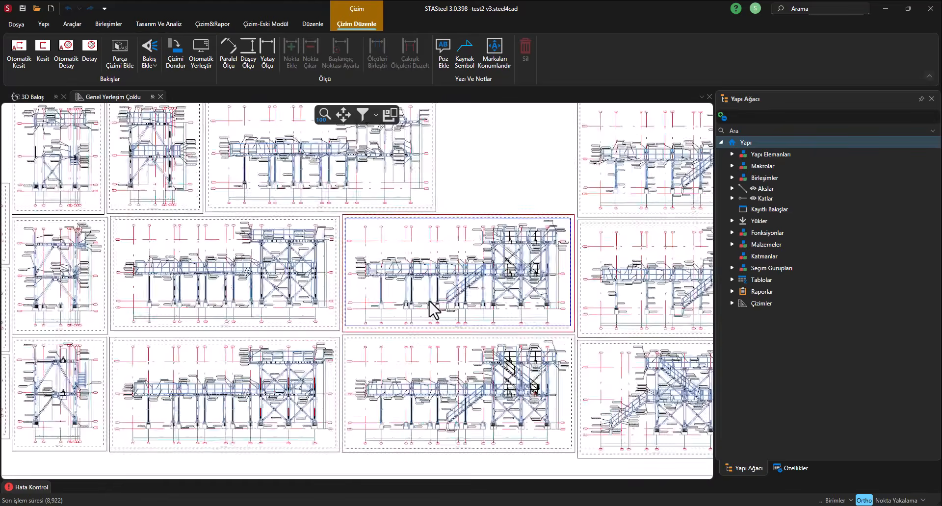
pyautogui.scroll(4, 417, 290)
pyautogui.scroll(-4, 412, 267)
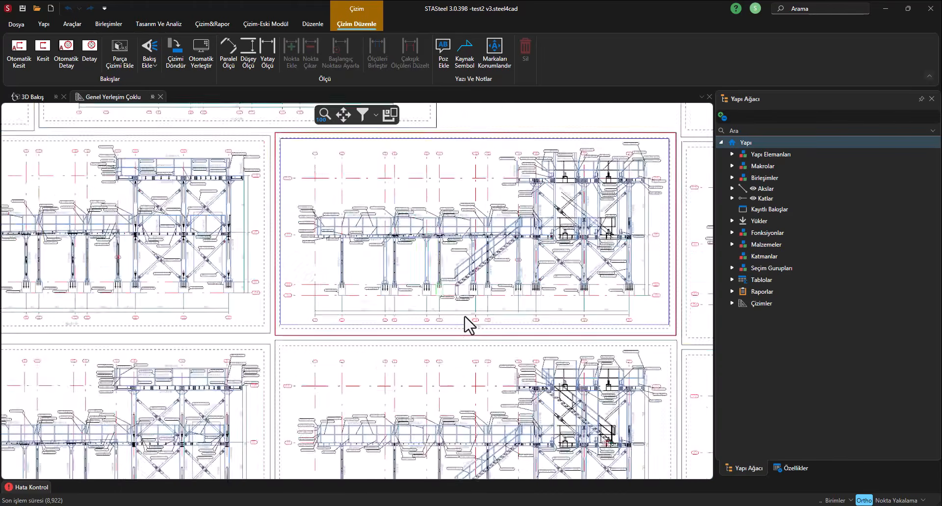
pyautogui.scroll(-6, 466, 318)
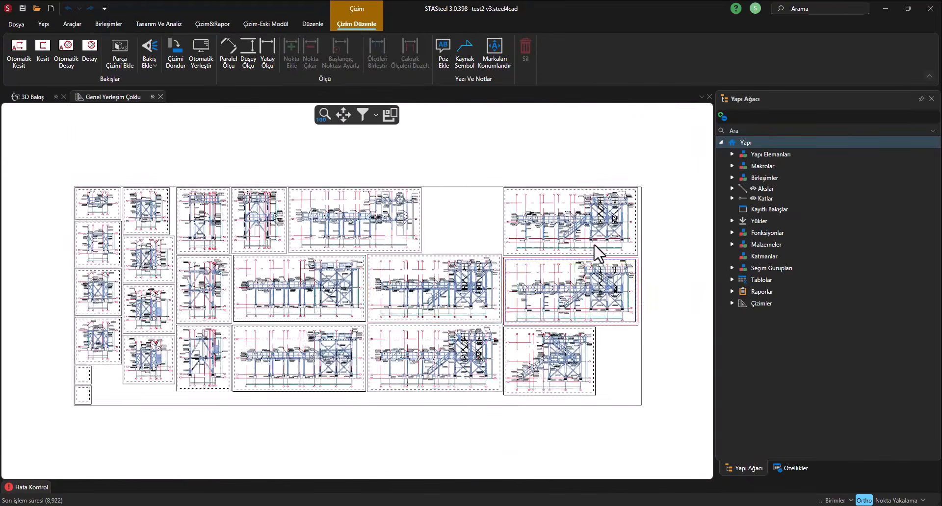
pyautogui.scroll(8, 591, 295)
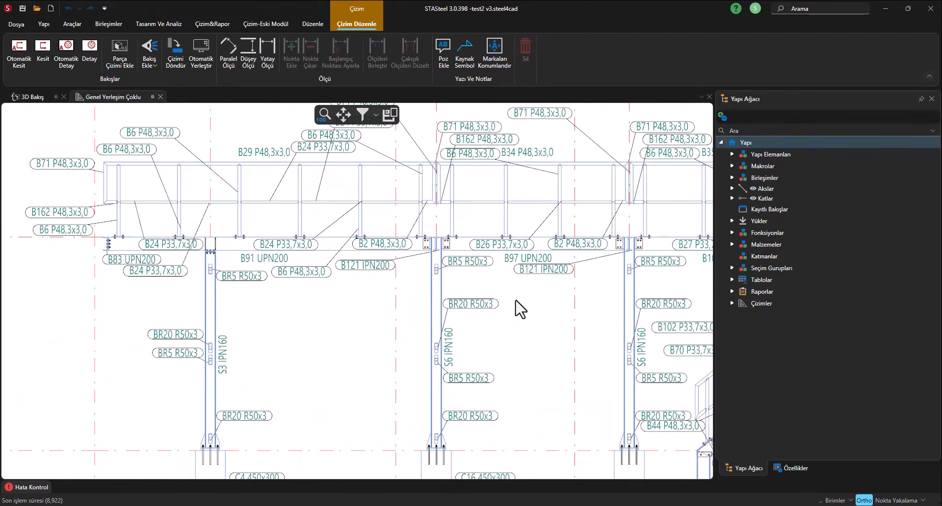
pyautogui.scroll(-8, 516, 307)
pyautogui.moveTo(252, 368); pyautogui.dragTo(362, 367, button='middle')
# - Generate another general layout of all axis views with the page layout set to Tüm Çizimler Çoklu Sayfalara
pyautogui.click(213, 24)
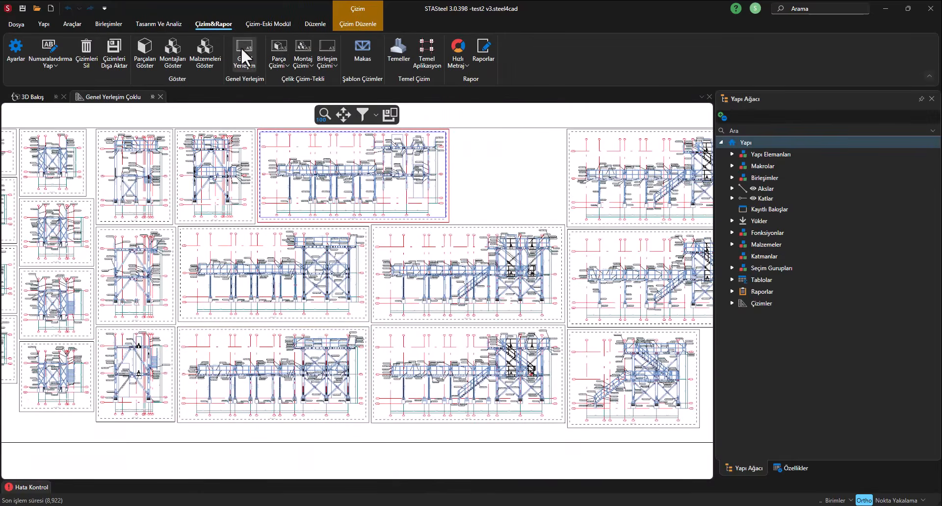
pyautogui.click(240, 48)
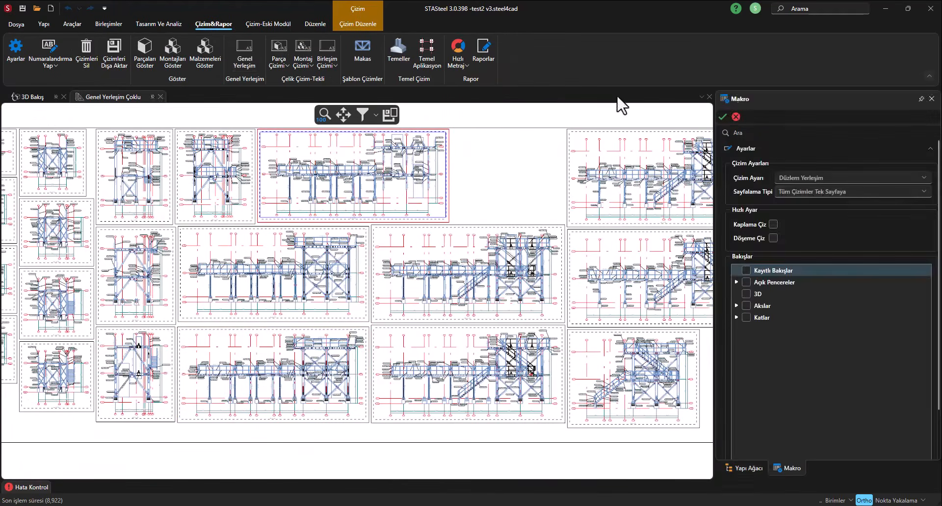
pyautogui.click(809, 191)
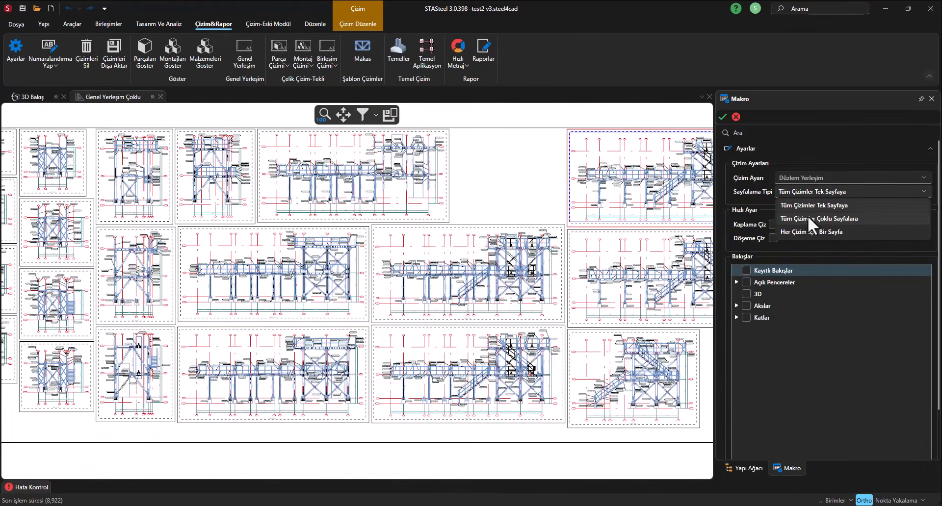
pyautogui.click(806, 217)
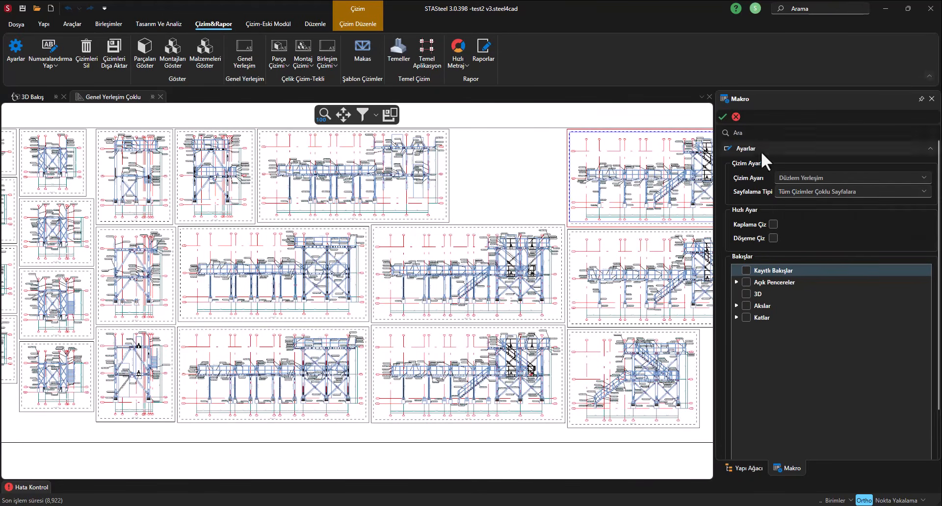
pyautogui.click(744, 307)
pyautogui.click(722, 117)
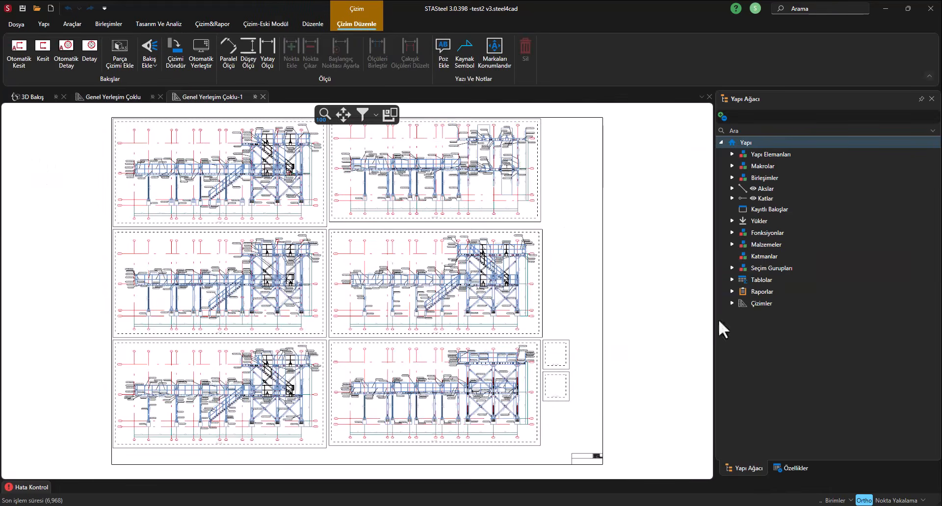
# - Expand the Çoklu general layout drawings in the structure tree and close both open drawing sheets
pyautogui.click(732, 304)
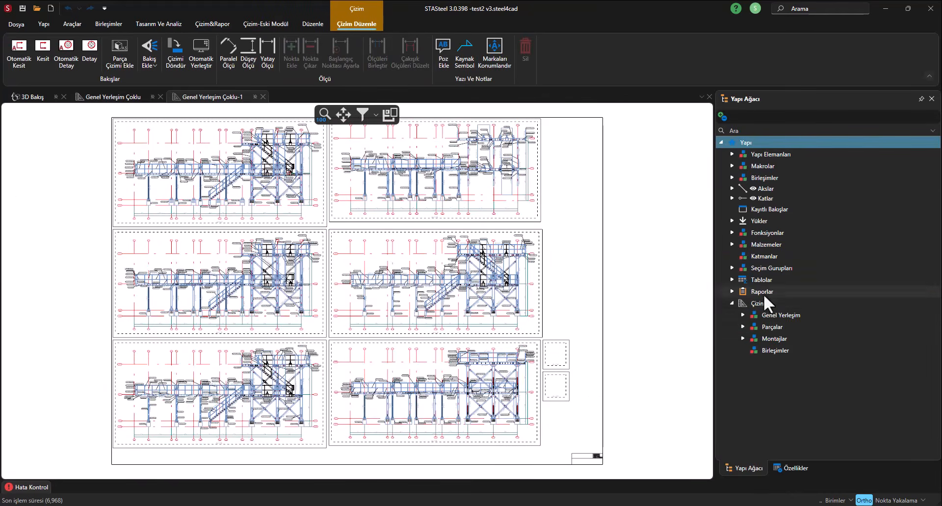
pyautogui.click(743, 316)
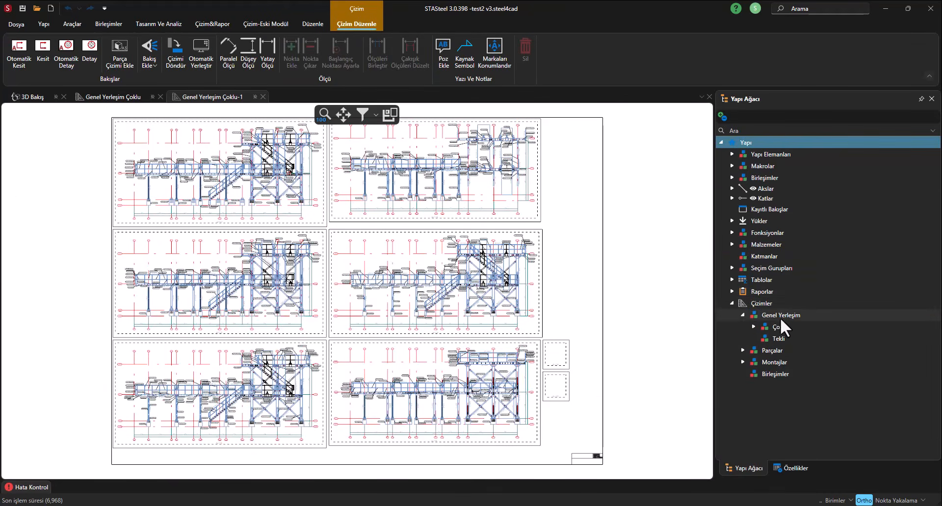
pyautogui.click(754, 327)
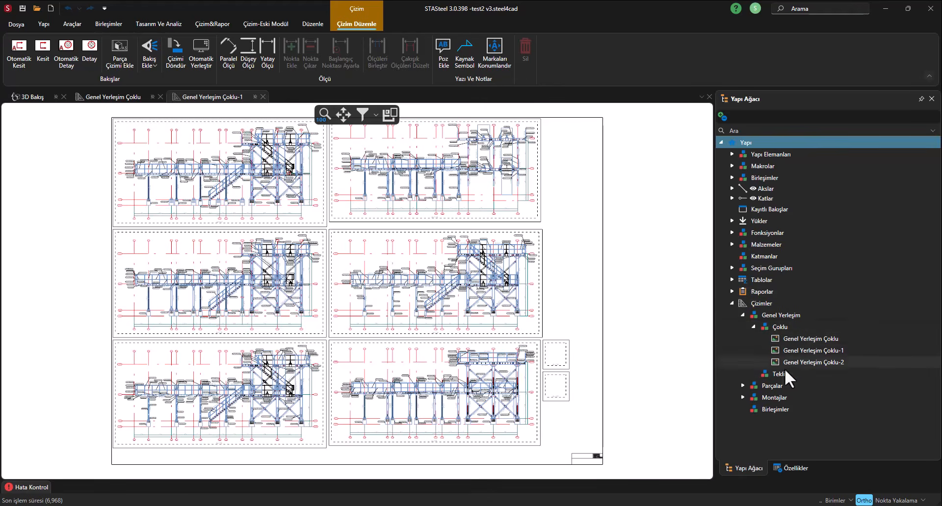
pyautogui.click(263, 97)
pyautogui.click(161, 96)
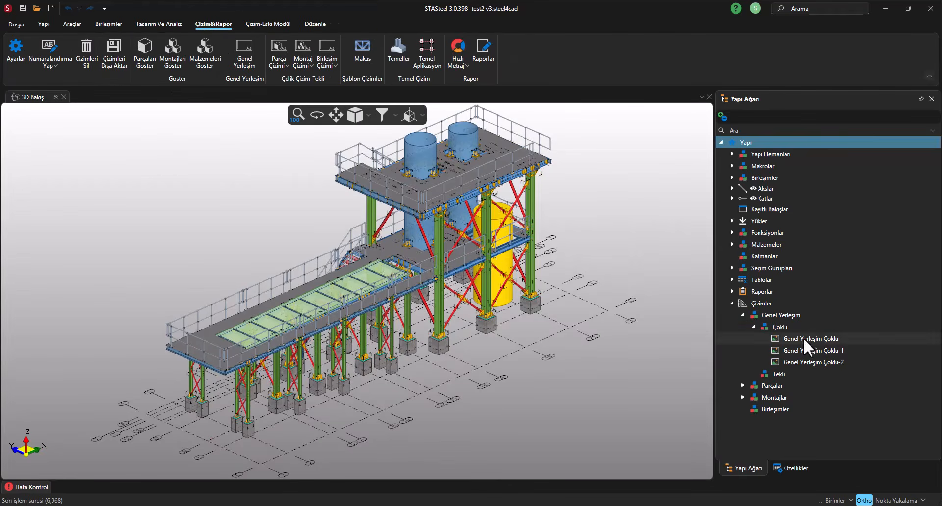
# - View the Genel Yerleşim Çoklu sheet and close it, and open Genel Yerleşim Çoklu-1 and Çoklu-2 from the structure tree
pyautogui.doubleClick(803, 338)
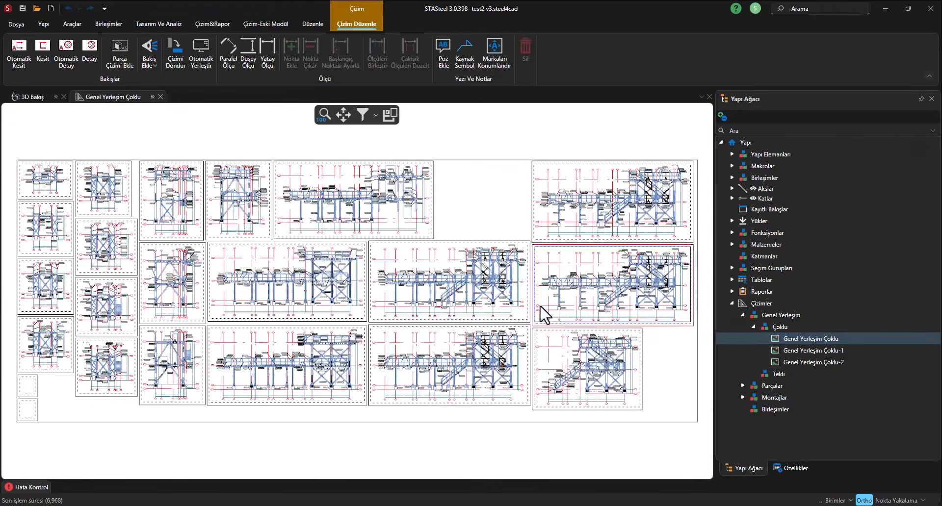
pyautogui.click(160, 97)
pyautogui.click(799, 352)
pyautogui.doubleClick(799, 352)
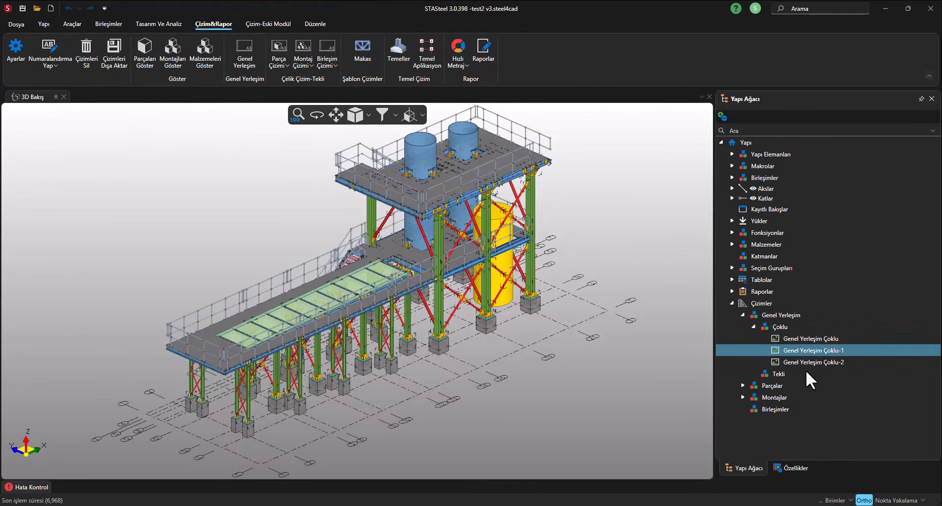
pyautogui.doubleClick(802, 361)
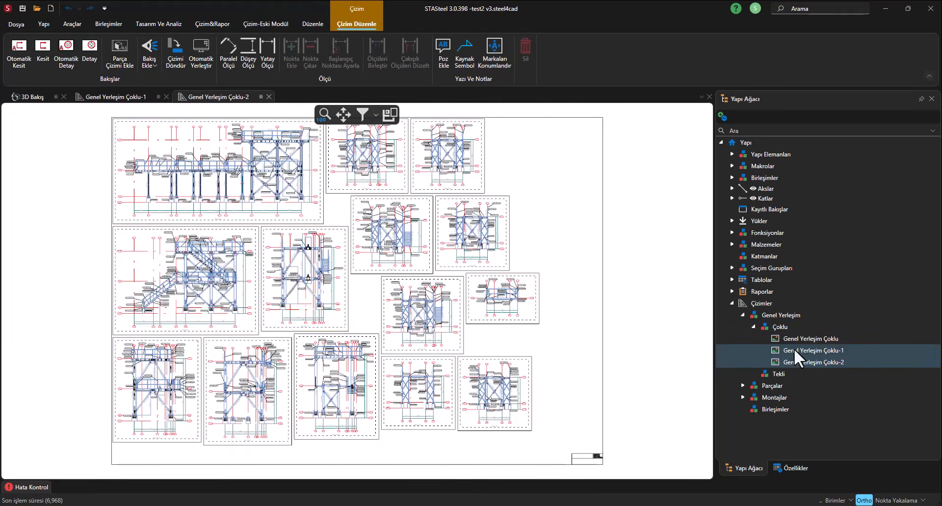
pyautogui.click(214, 24)
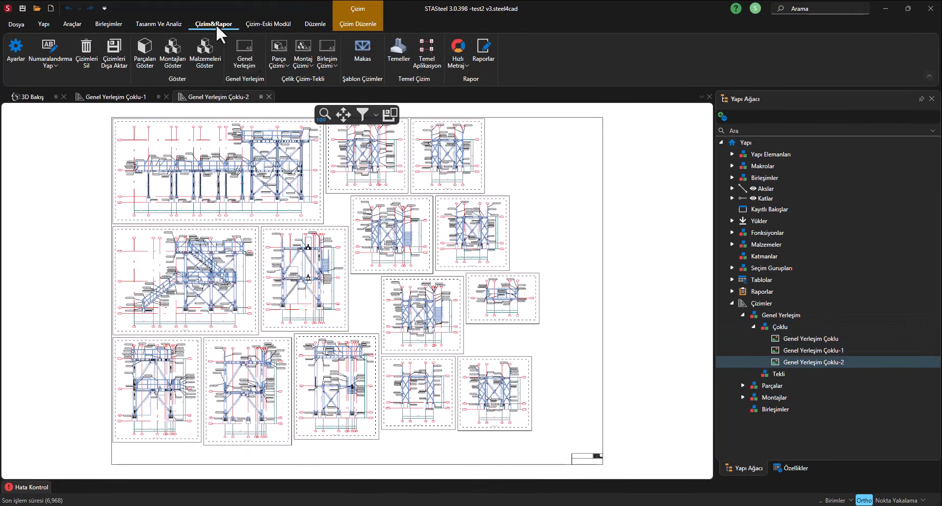
pyautogui.click(246, 58)
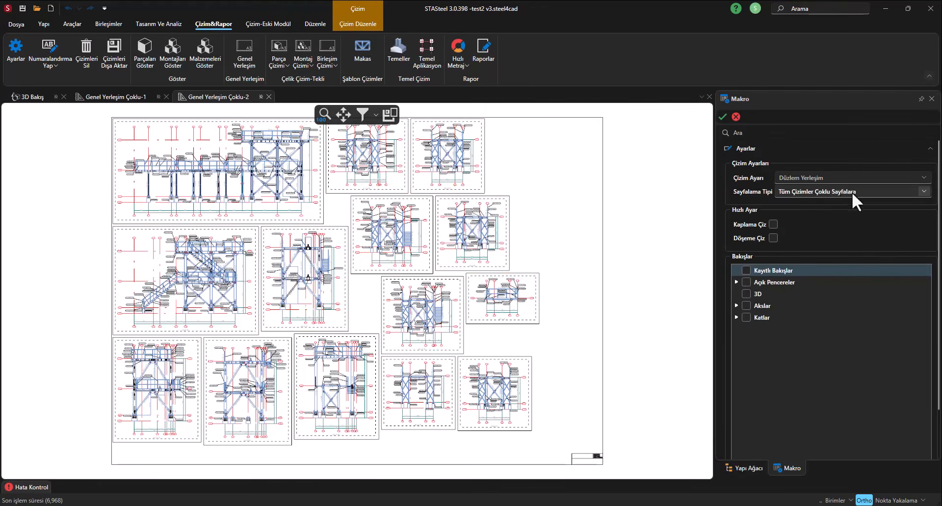
pyautogui.click(744, 468)
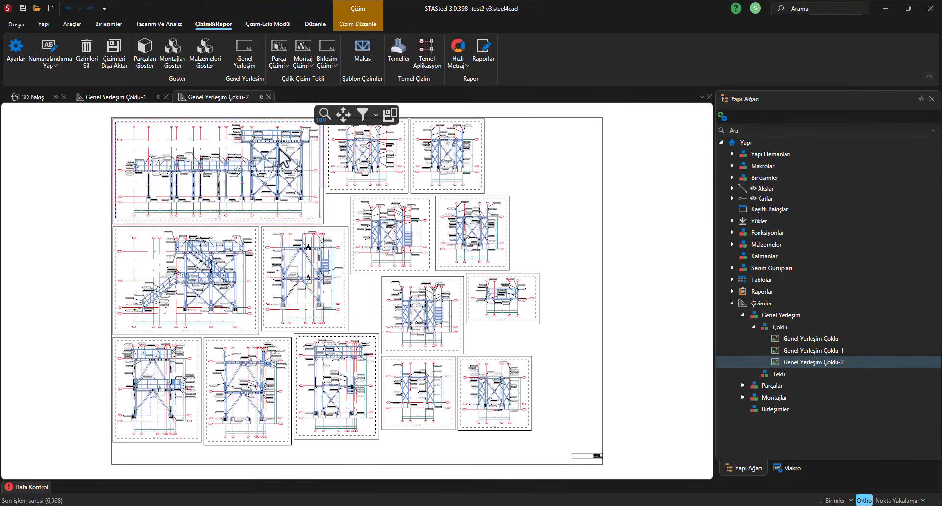
# - Compare the Genel Yerleşim Çoklu-1 and Çoklu-2 sheets and close Genel Yerleşim Çoklu-2
pyautogui.click(798, 350)
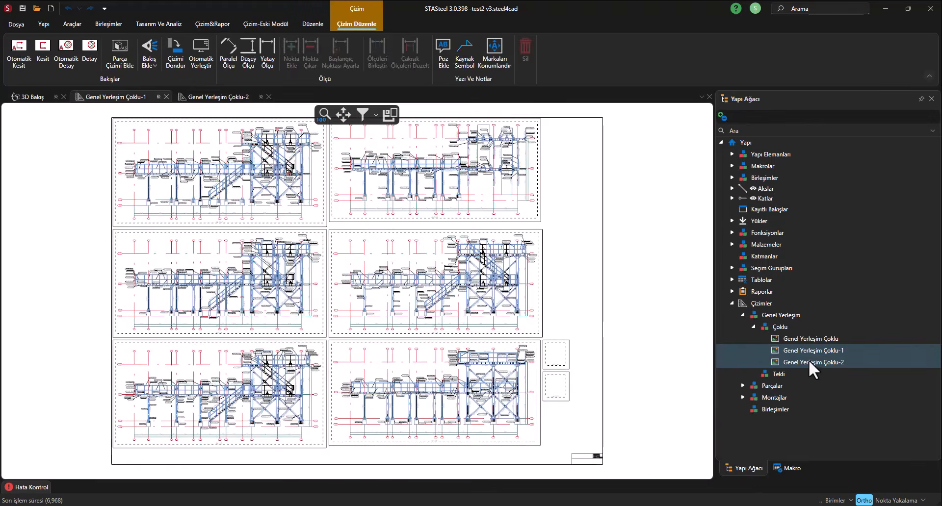
pyautogui.click(809, 362)
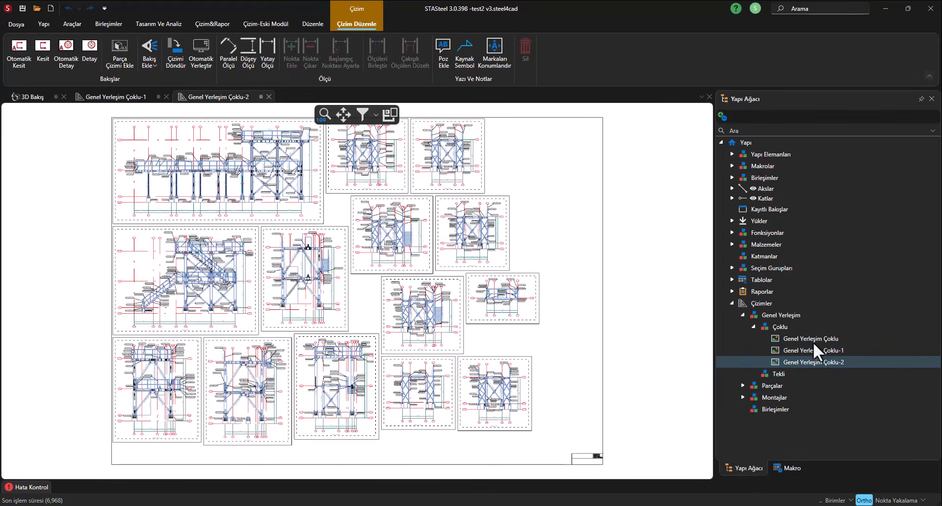
pyautogui.click(269, 97)
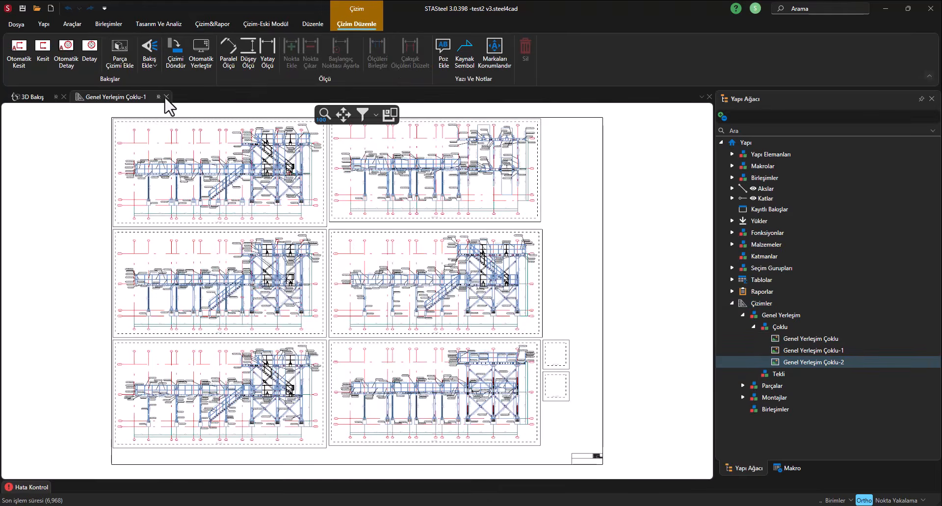
# - Close Genel Yerleşim Çoklu-1 and generate a general layout of all axis views with the page layout set to Her Çizim İçin Bir Sayfa
pyautogui.click(167, 96)
pyautogui.click(245, 52)
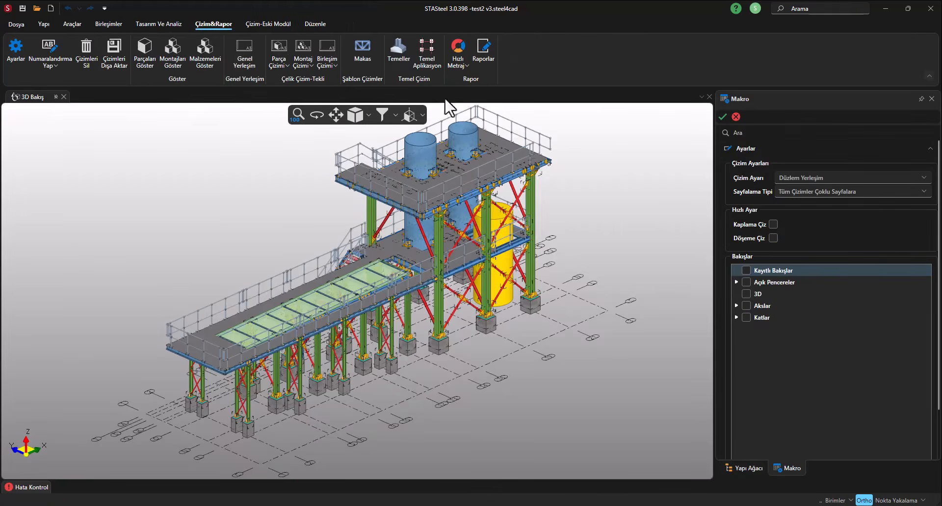
pyautogui.click(830, 192)
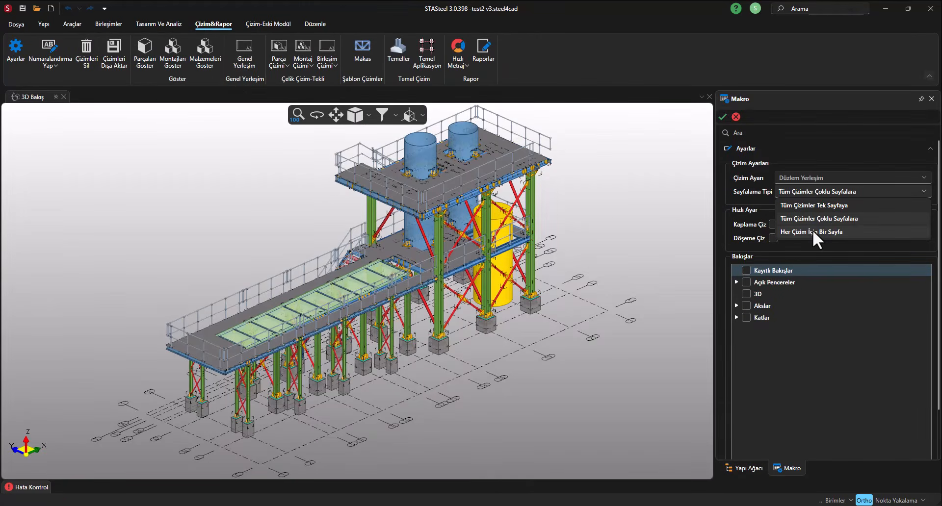
pyautogui.click(812, 231)
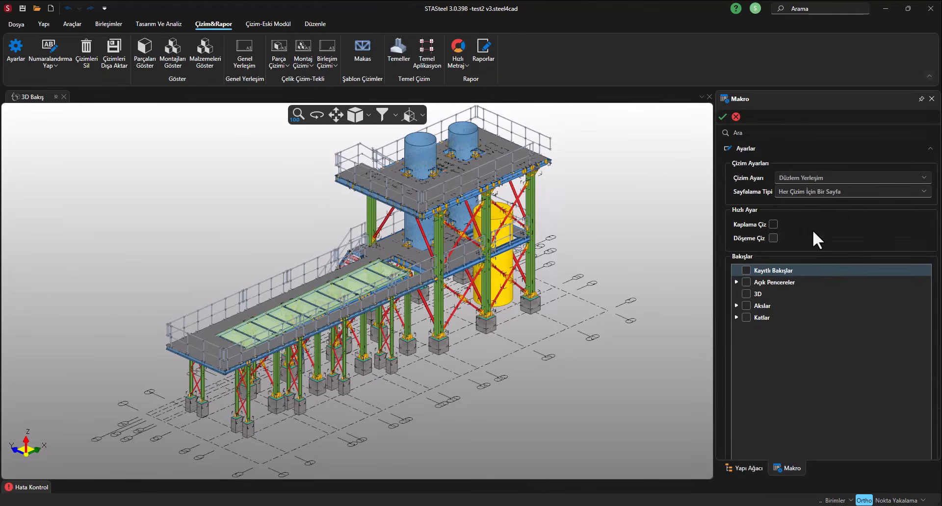
pyautogui.click(745, 305)
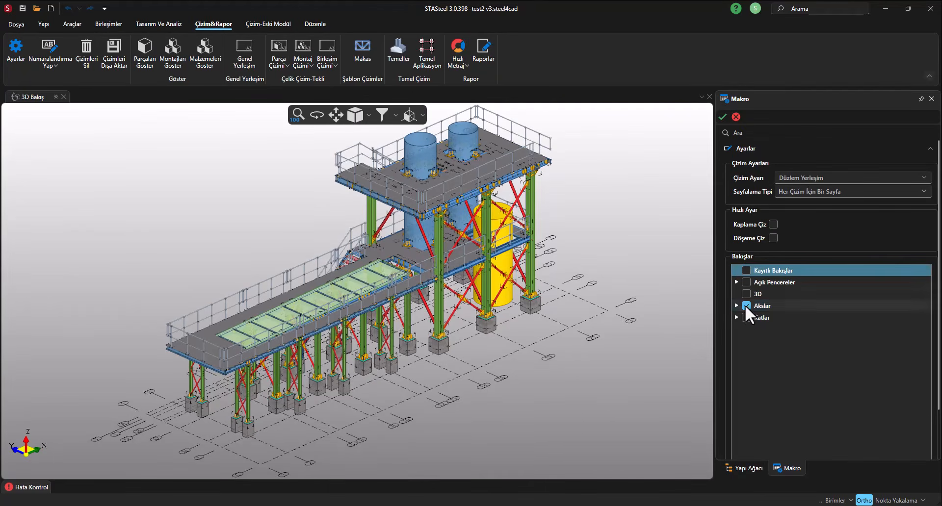
pyautogui.click(723, 117)
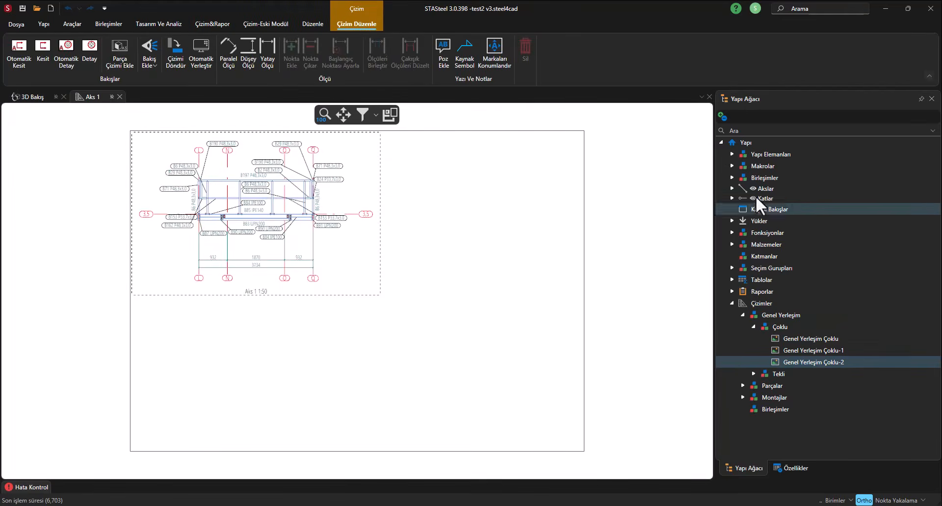
# - Expand the Tekli general layout drawings in the structure tree and open the Aks 2, Aks L and Aks N sheets
pyautogui.click(754, 374)
pyautogui.scroll(-3, 783, 371)
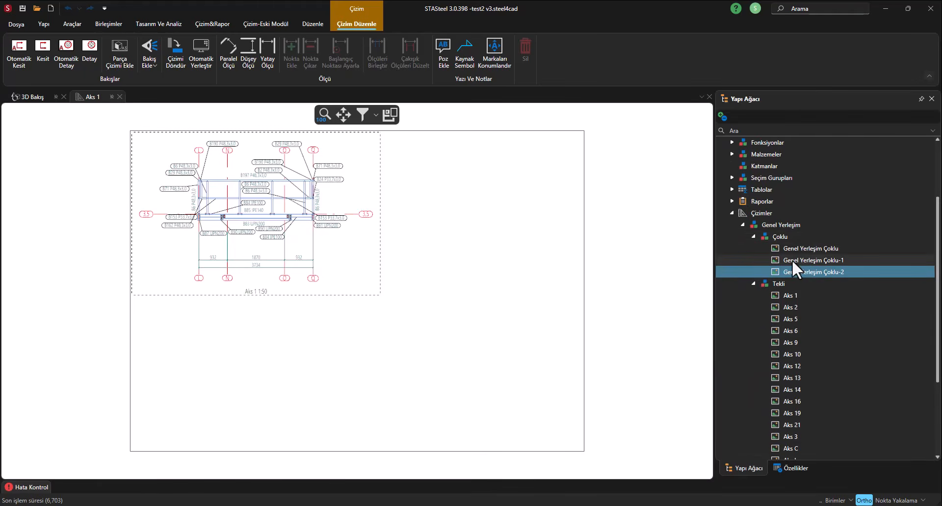
pyautogui.scroll(-2, 792, 260)
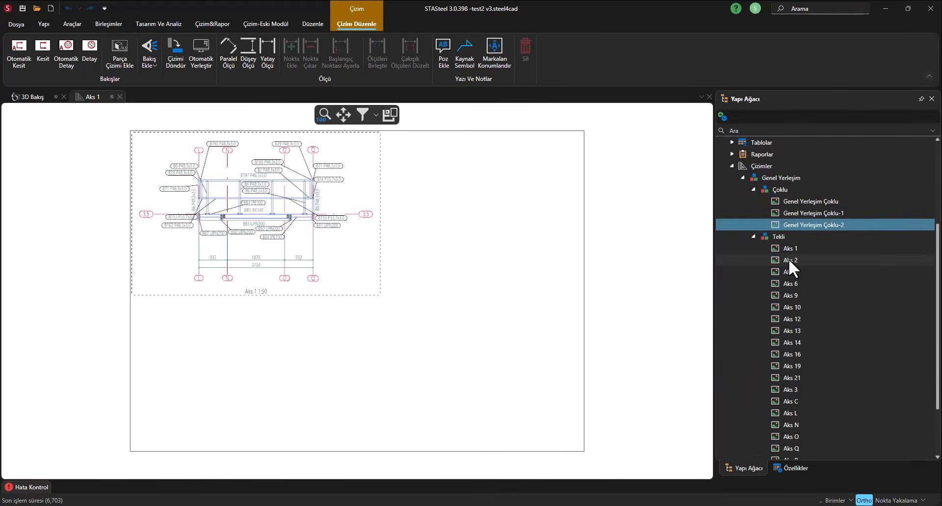
pyautogui.doubleClick(788, 260)
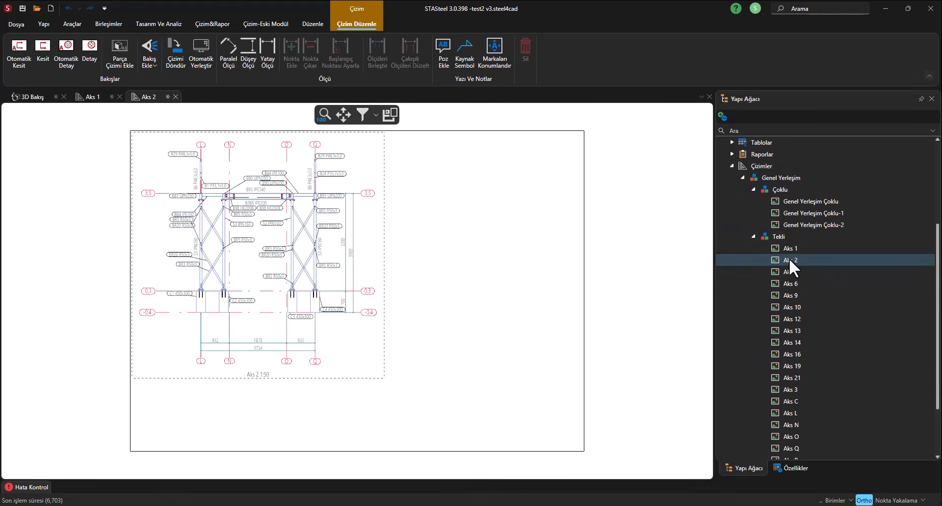
pyautogui.scroll(-3, 797, 319)
pyautogui.doubleClick(792, 337)
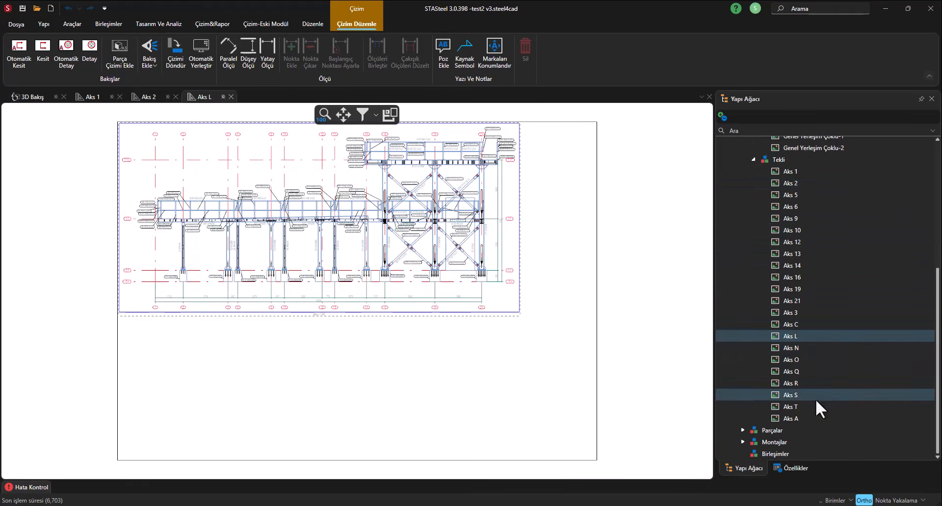
pyautogui.click(791, 348)
pyautogui.doubleClick(791, 348)
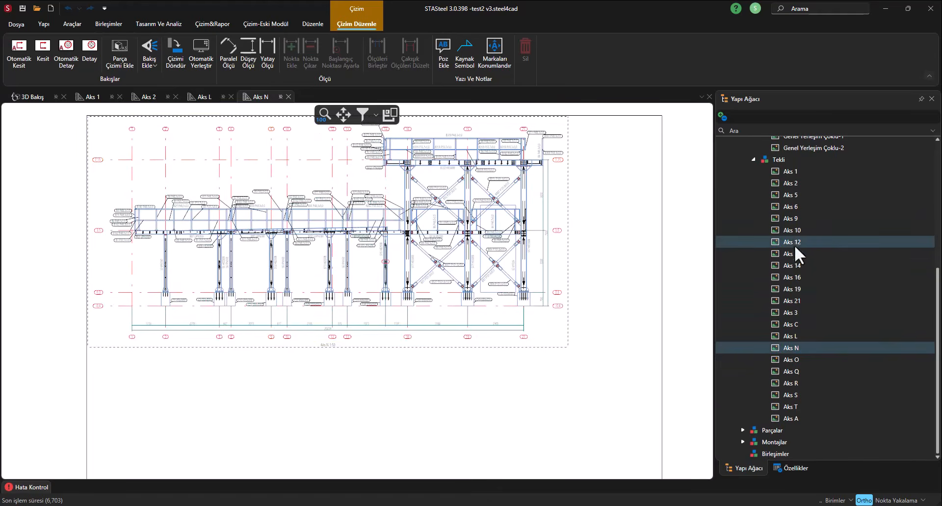
# - Open the Aks 16, Aks 10, Aks C and Aks O sheets from the structure tree, and return to the 3D view
pyautogui.doubleClick(791, 277)
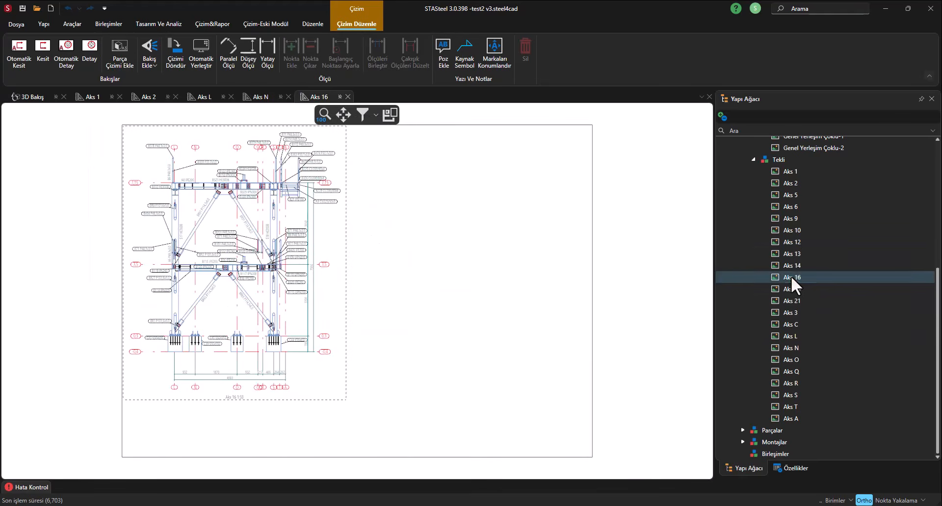
pyautogui.scroll(1, 794, 296)
pyautogui.doubleClick(788, 281)
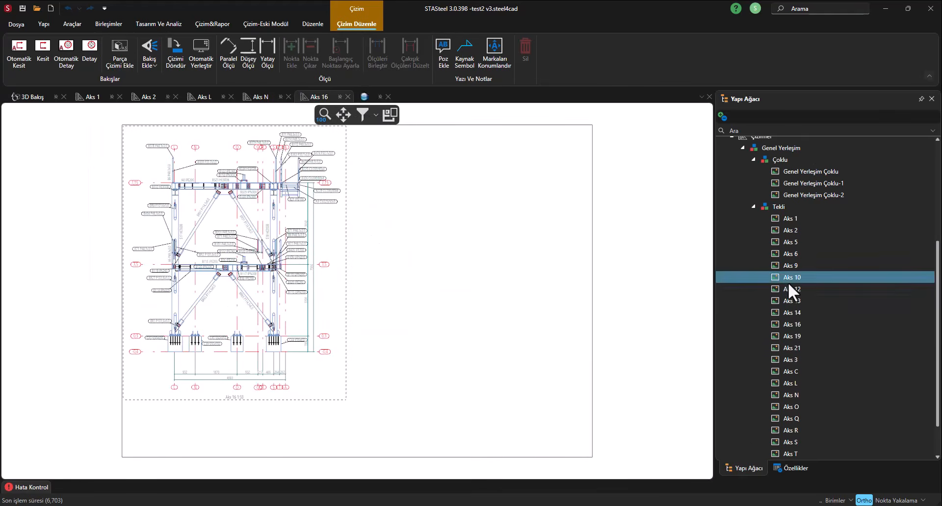
pyautogui.scroll(-1, 797, 305)
pyautogui.doubleClick(791, 325)
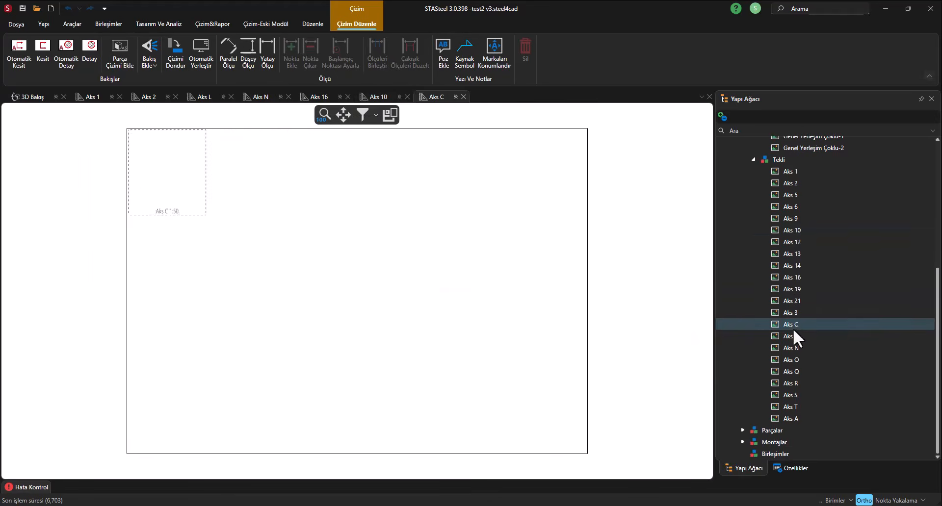
pyautogui.click(785, 357)
pyautogui.doubleClick(784, 354)
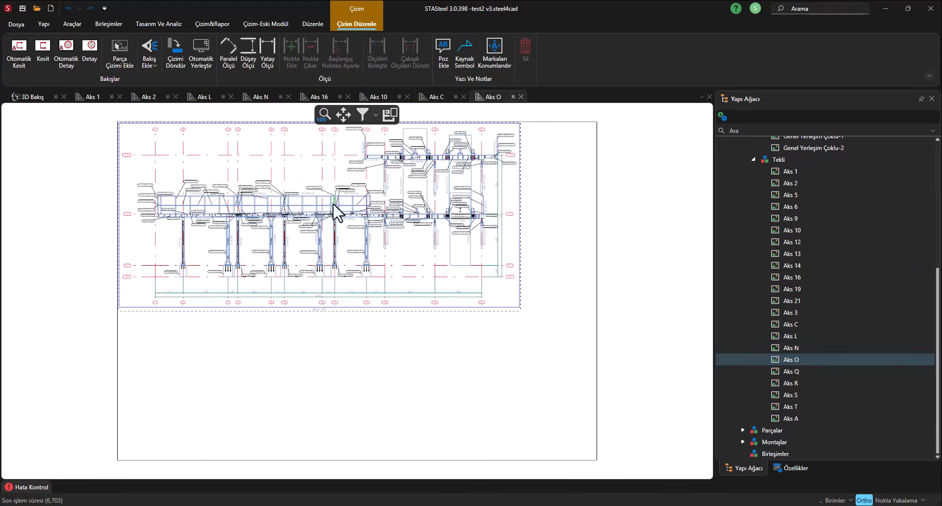
pyautogui.scroll(6, 779, 196)
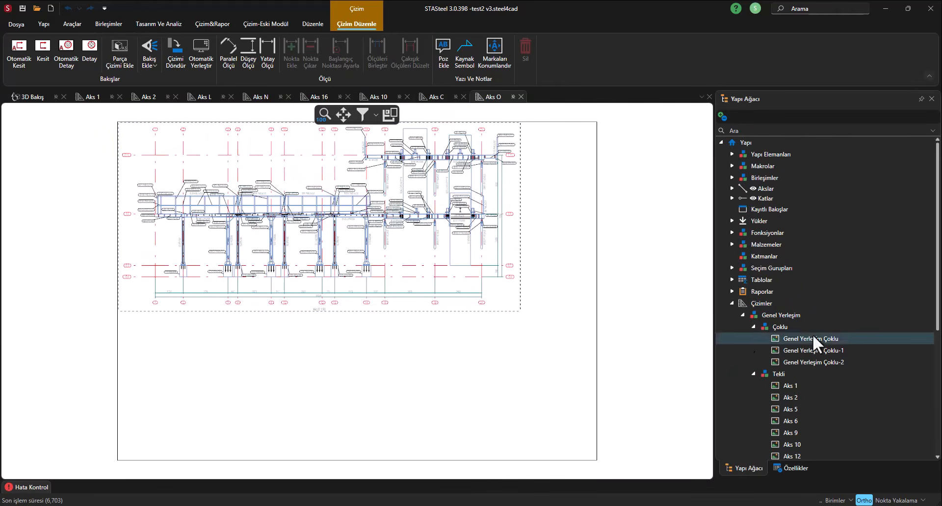
pyautogui.scroll(-3, 808, 290)
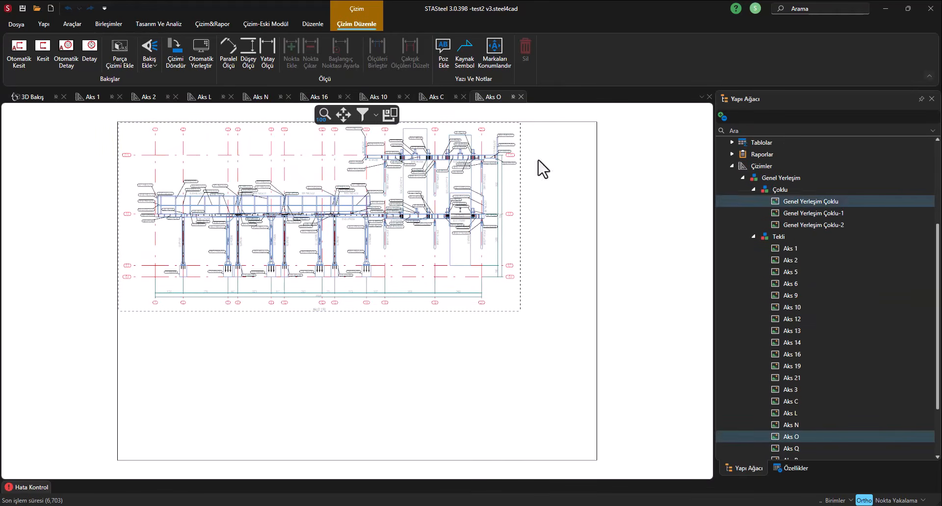
pyautogui.click(19, 97)
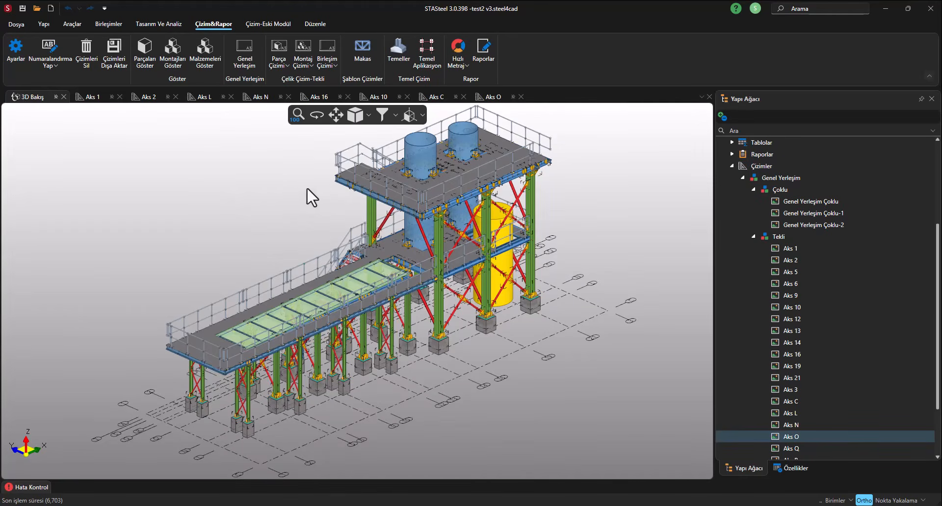
# - Open the Aks 19, Aks 3 and Aks Q sheets from the Tekli drawings
pyautogui.scroll(-2, 795, 309)
pyautogui.doubleClick(787, 290)
pyautogui.click(790, 311)
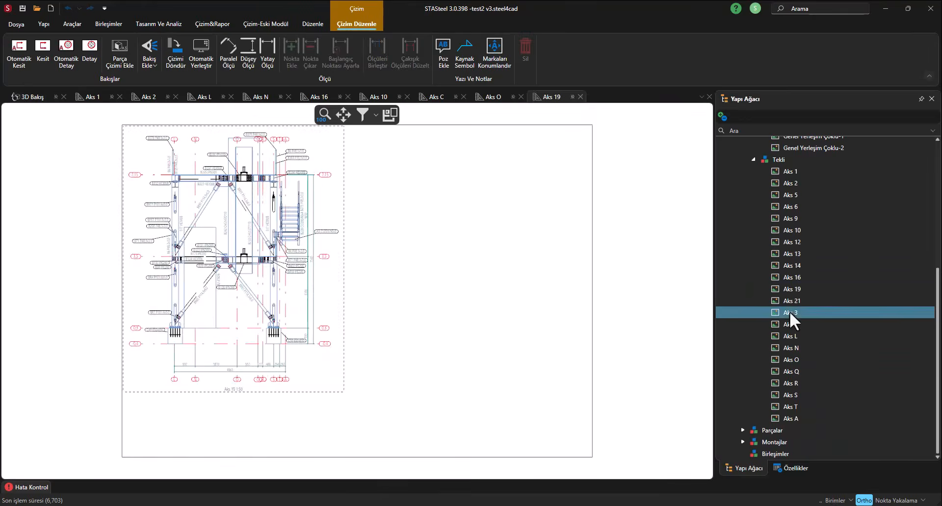
pyautogui.doubleClick(790, 313)
pyautogui.doubleClick(785, 348)
pyautogui.doubleClick(790, 372)
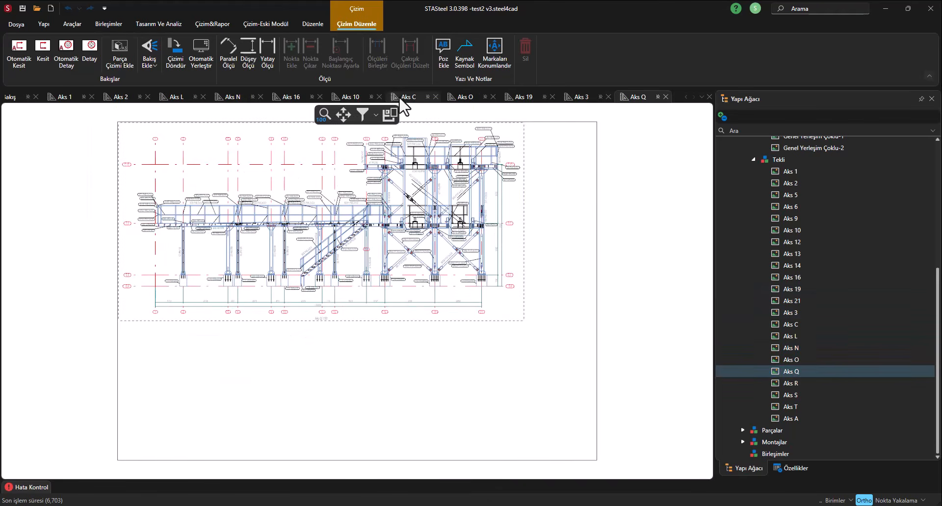
# - Use the list of open documents to switch to 3D Bakış, view the Aks L sheet and return to 3D Bakış
pyautogui.click(703, 98)
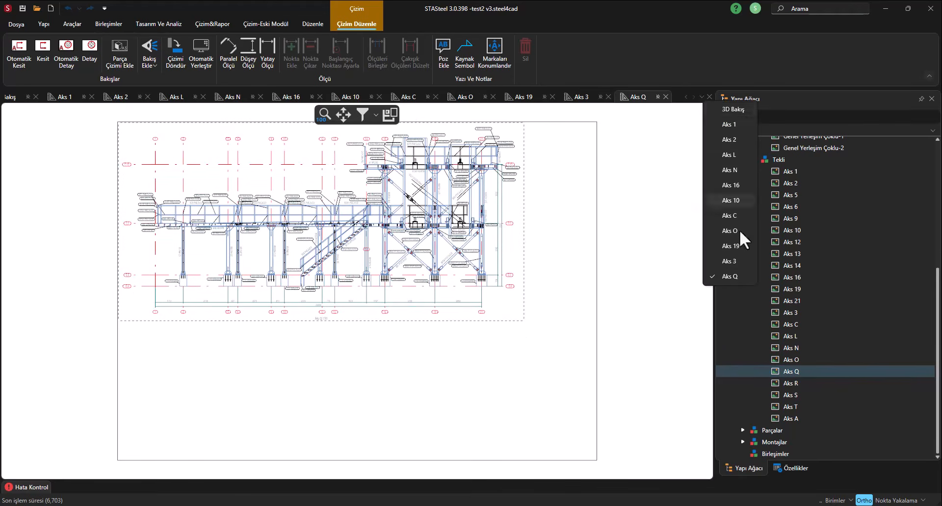
pyautogui.click(731, 109)
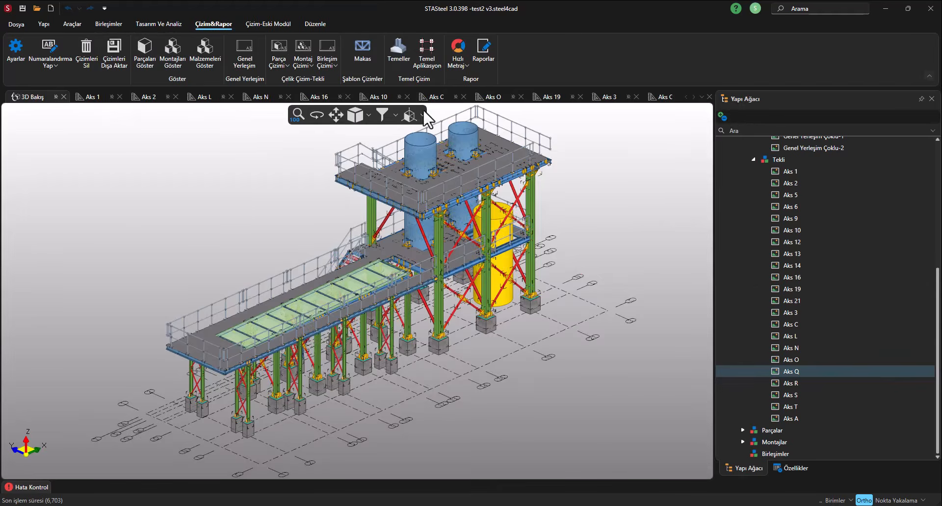
pyautogui.click(702, 98)
pyautogui.click(725, 158)
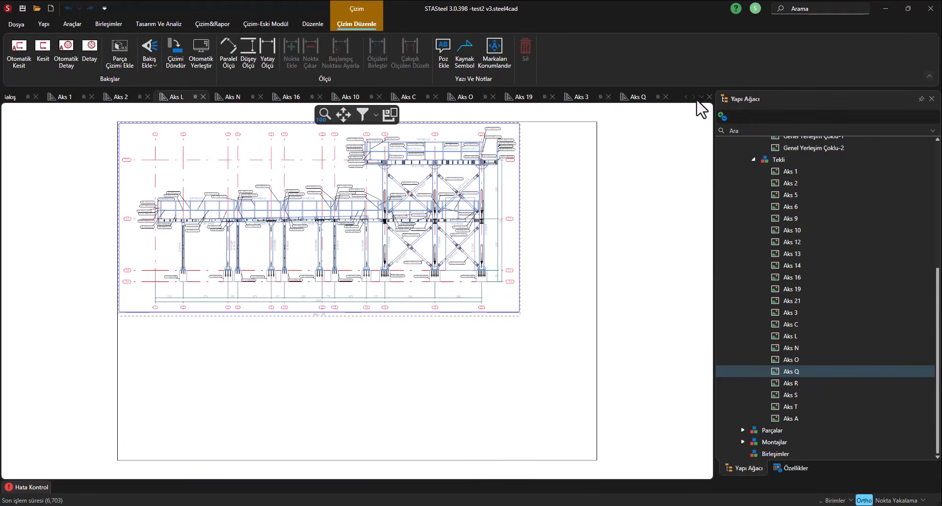
pyautogui.click(701, 98)
pyautogui.click(723, 109)
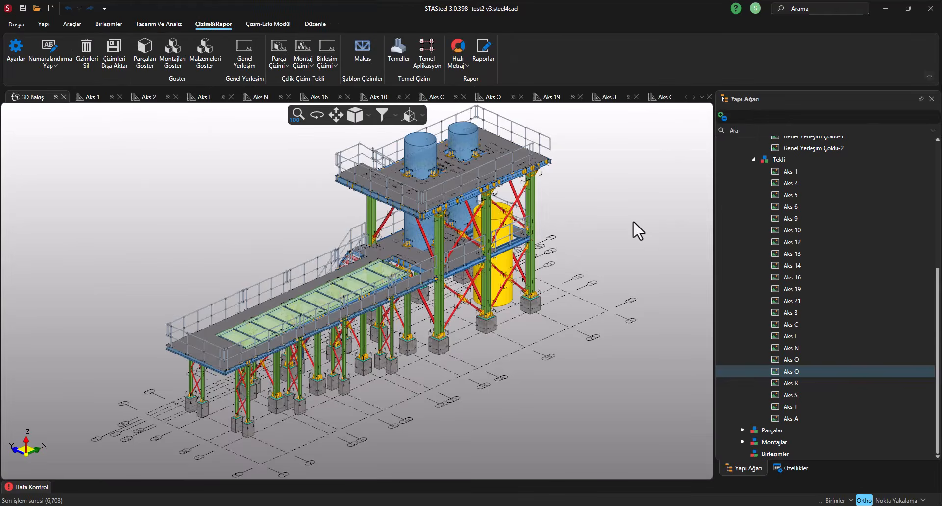
# - Cycle through the open documents with previews, and bring up the Aks 2 sheet followed by the Aks L sheet
pyautogui.hotkey('ctrl', 'Tab')
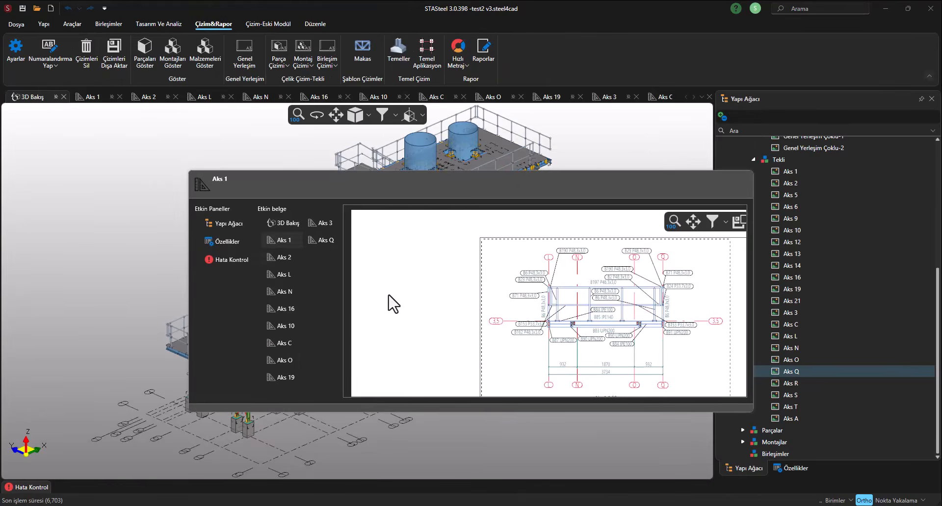
pyautogui.hotkey('ctrl', 'Tab')
pyautogui.hotkey('ctrl', 'Tab')
pyautogui.hotkey('ctrl', 'Tab')
pyautogui.hotkey('ctrl', 'Tab')
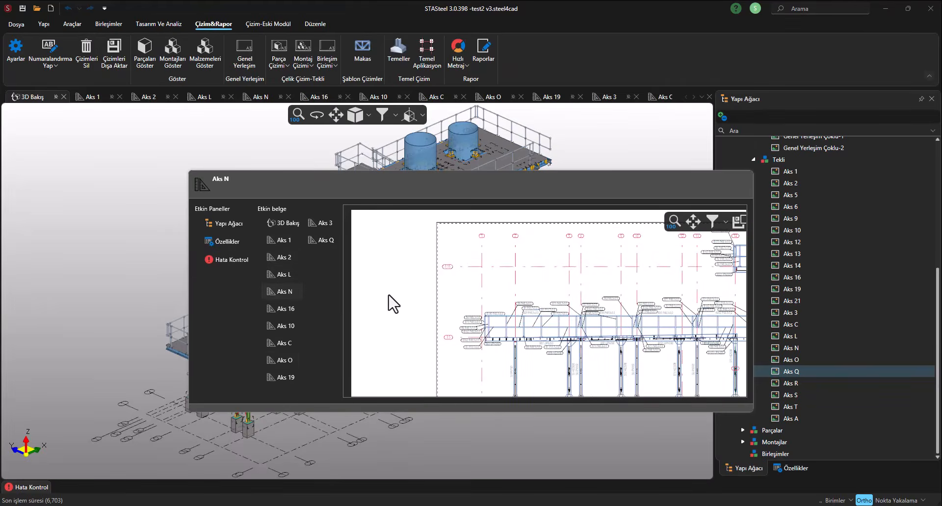
pyautogui.hotkey('ctrl', 'Tab')
pyautogui.hotkey('ctrl', 'Tab')
pyautogui.hotkey('ctrl', 'Tab')
pyautogui.hotkey('ctrl', 'Tab')
pyautogui.hotkey('ctrl', 'Tab')
pyautogui.hotkey('ctrl', 'Tab')
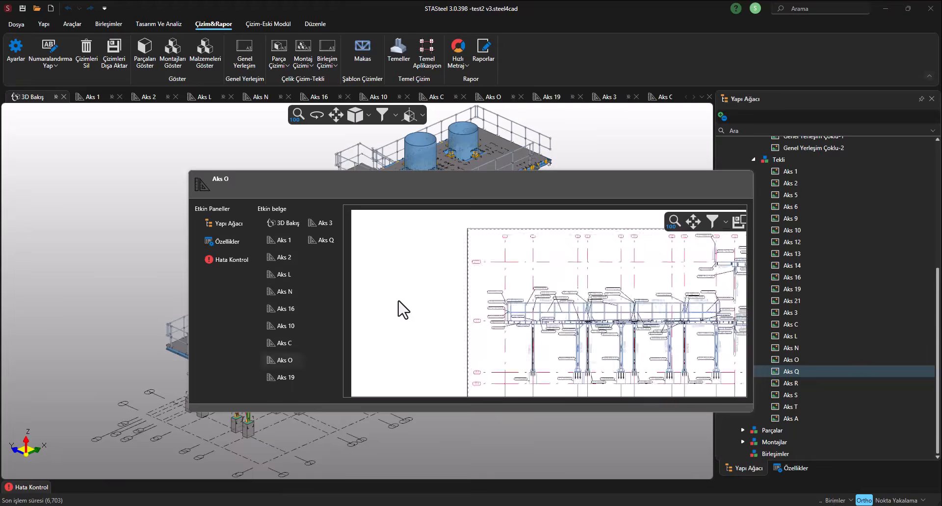
pyautogui.hotkey('ctrl', 'Tab')
pyautogui.hotkey('ctrl', 'Tab')
pyautogui.hotkey('ctrl', 'Tab')
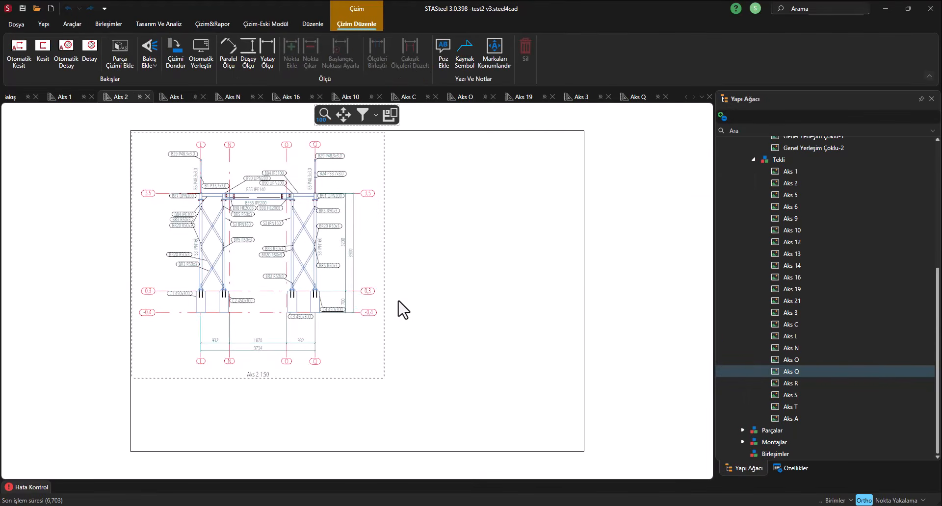
pyautogui.hotkey('ctrl', 'Tab')
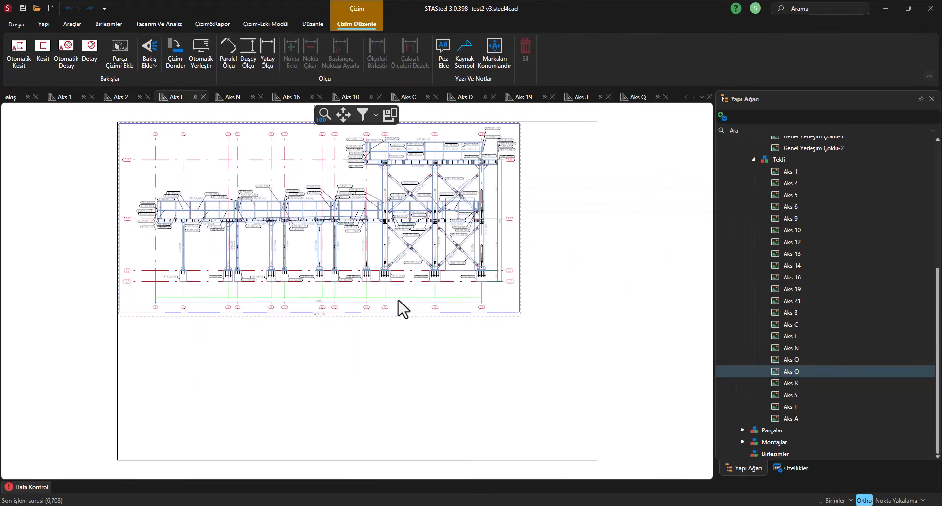
# - Use the document switcher to go to 3D Bakış, view the Aks 16 sheet and return to 3D Bakış
pyautogui.hotkey('ctrl', 'Tab')
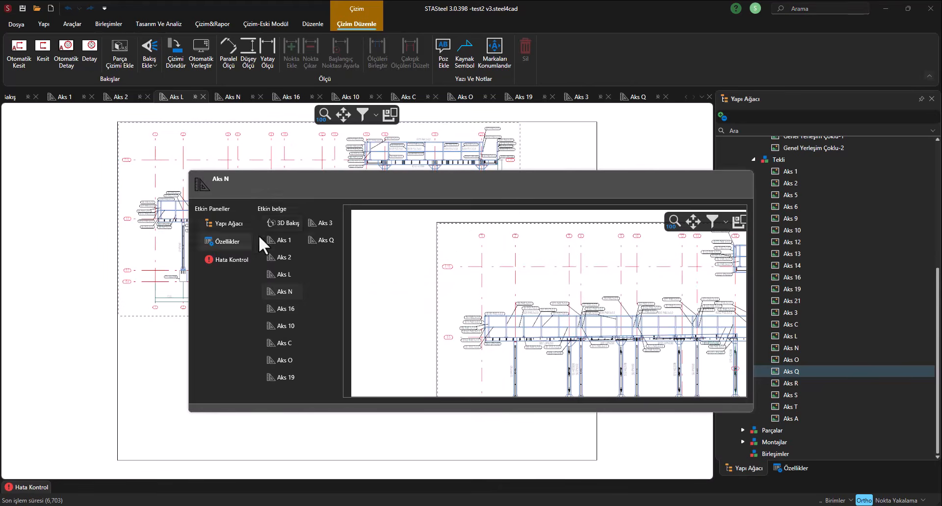
pyautogui.click(281, 219)
pyautogui.hotkey('ctrl', 'Tab')
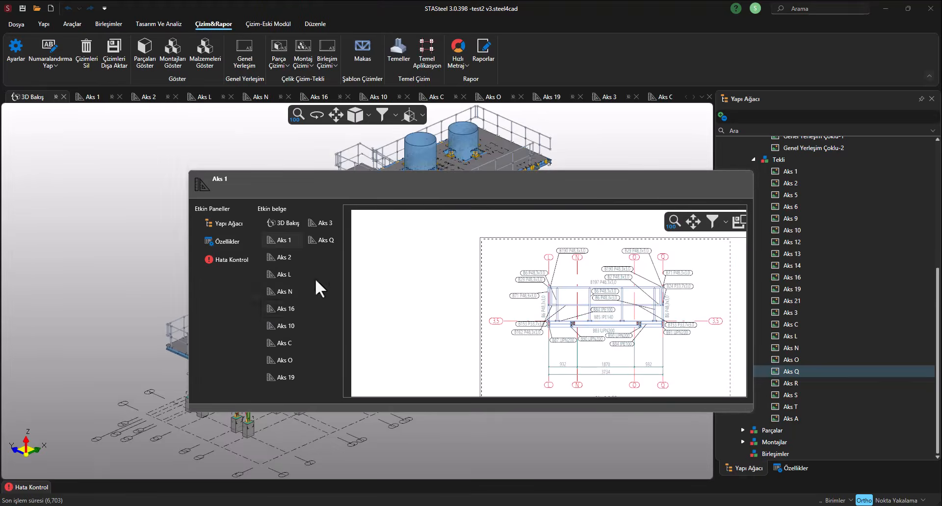
pyautogui.click(290, 307)
pyautogui.hotkey('ctrl', 'Tab')
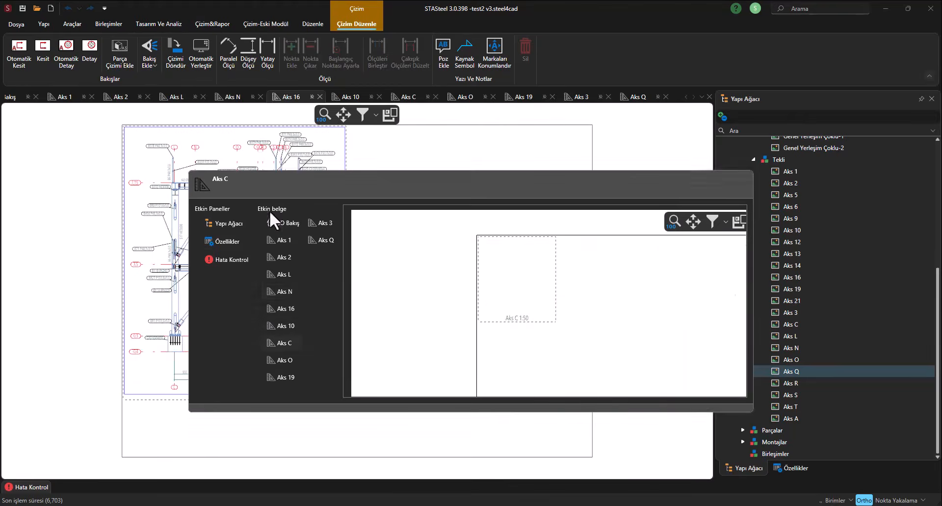
pyautogui.click(286, 292)
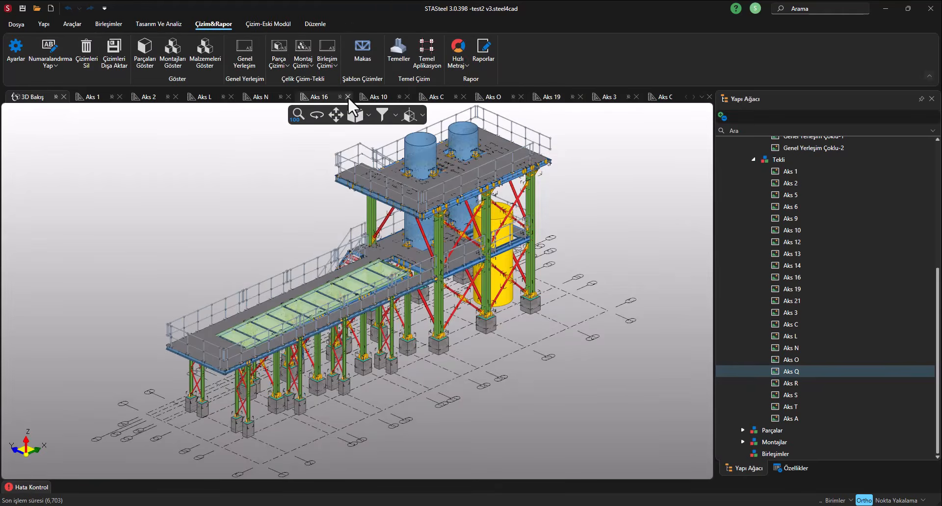
# - Close all open drawing sheets at once, keeping the 3D view, and return to the beginning of the structure tree
pyautogui.rightClick(36, 98)
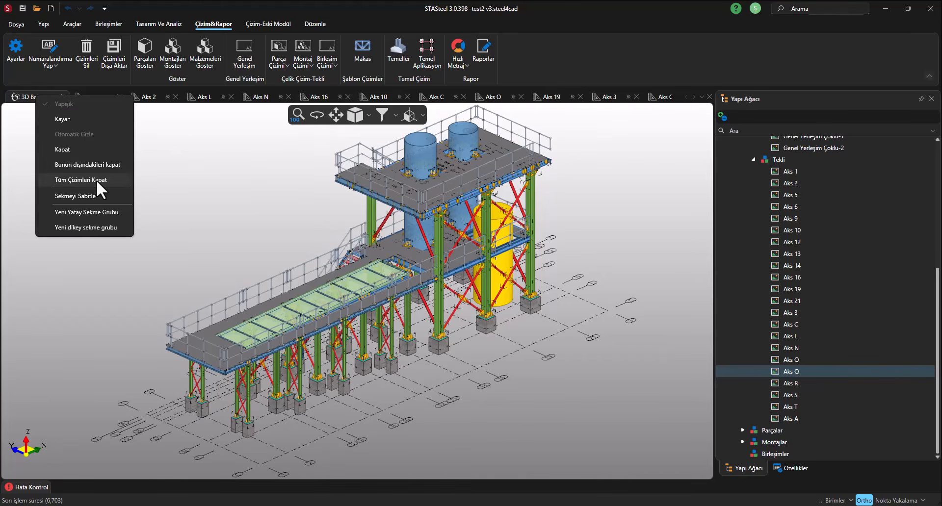
pyautogui.click(96, 180)
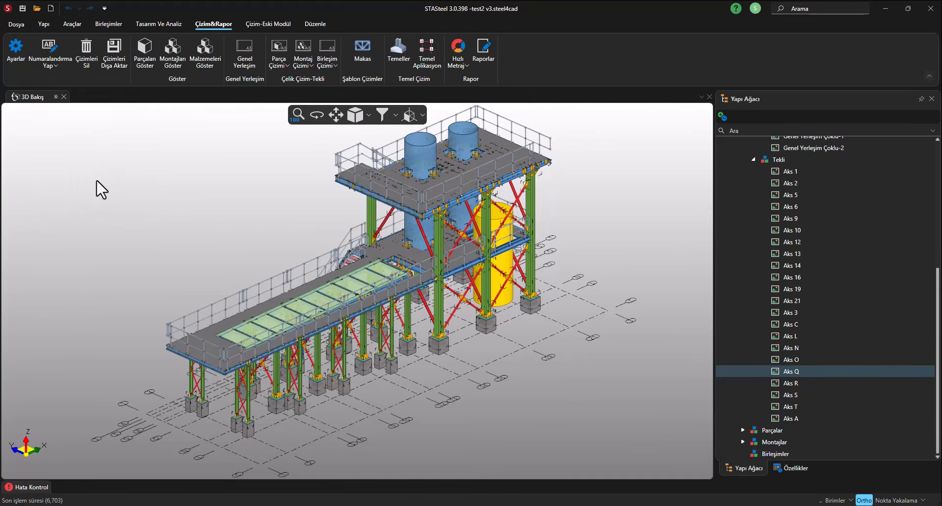
pyautogui.scroll(6, 825, 232)
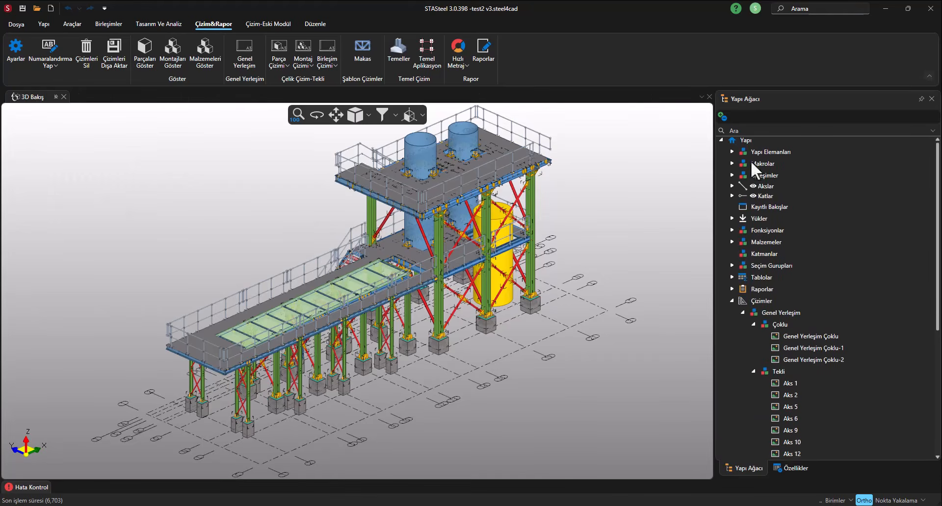
# - Start a general layout drawing, set its paging type to Tüm Çizimler Tek Sayfaya, and leave the command without generating a sheet
pyautogui.click(234, 59)
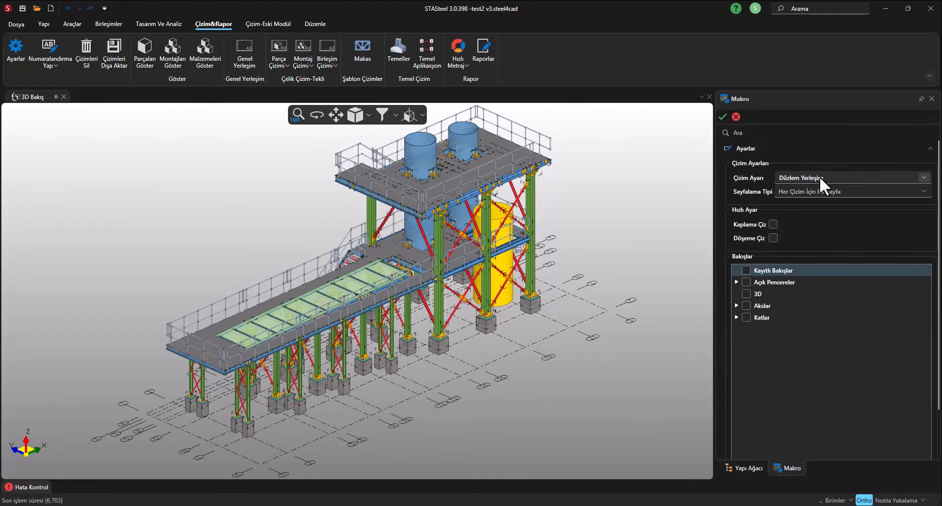
pyautogui.click(816, 189)
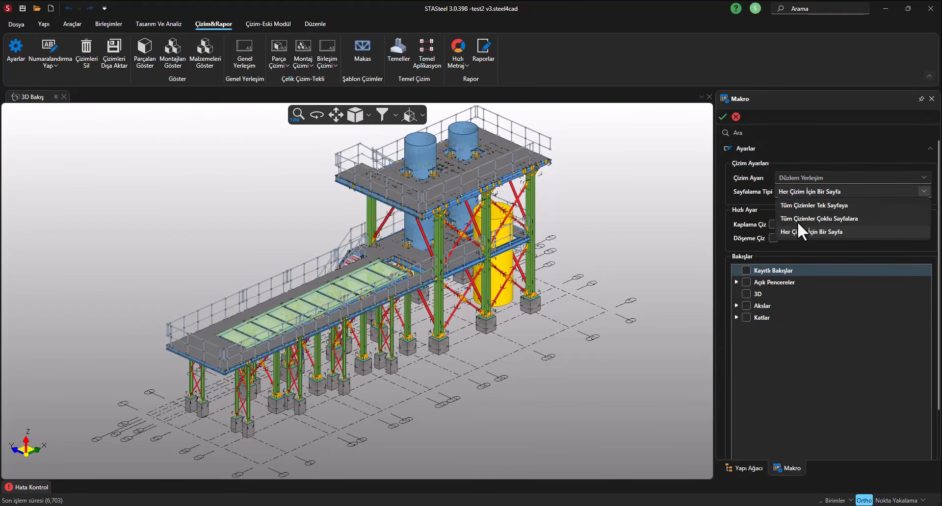
pyautogui.click(799, 191)
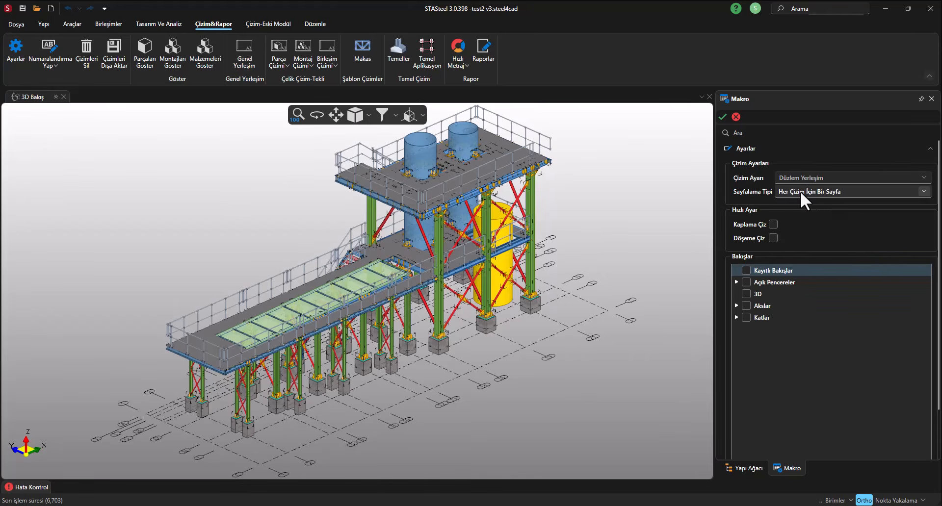
pyautogui.click(800, 190)
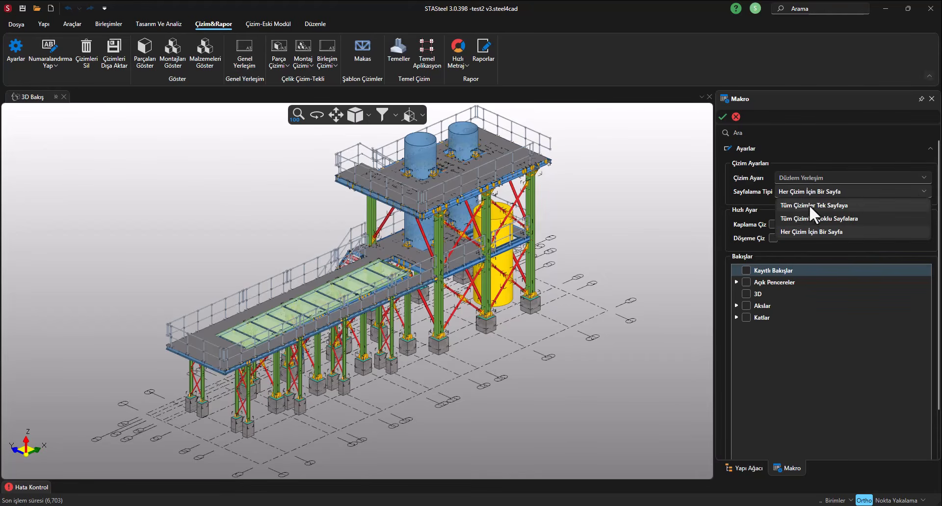
pyautogui.click(808, 204)
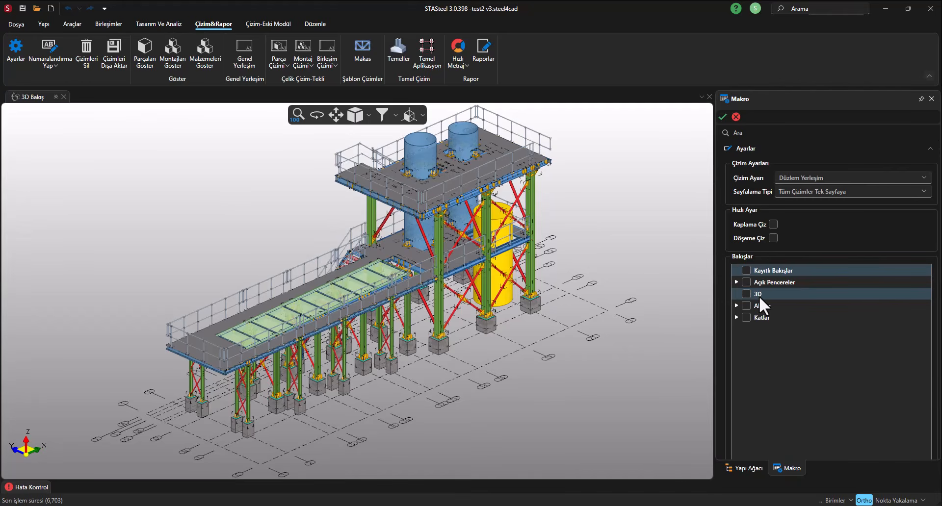
pyautogui.rightClick(667, 261)
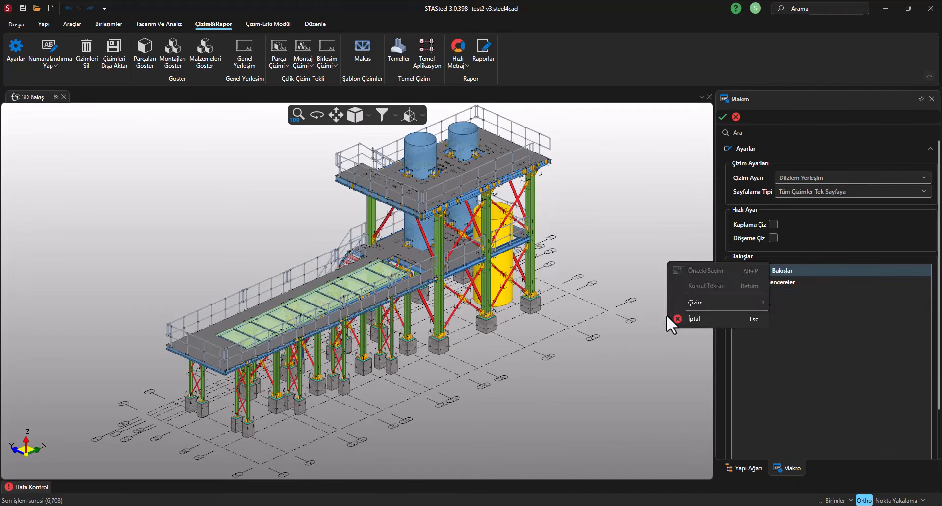
pyautogui.click(669, 318)
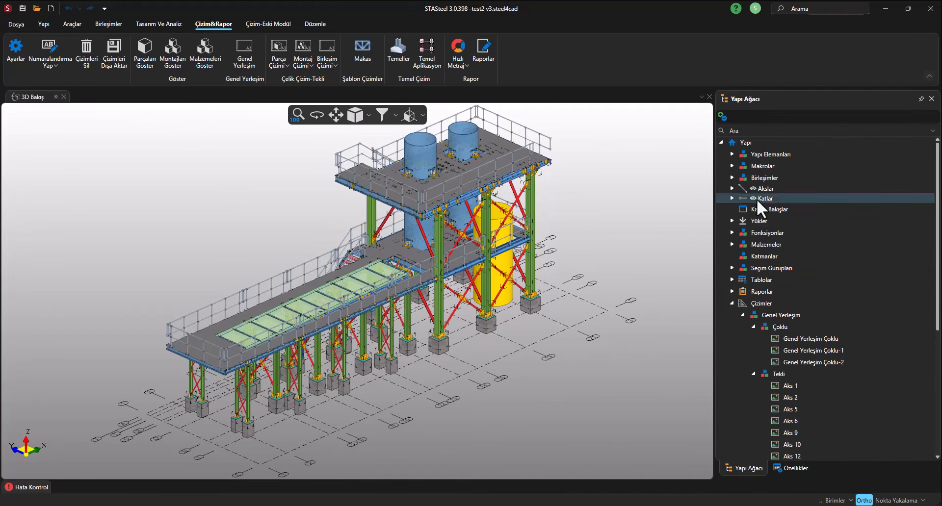
# - Open the view of axis L from the axes in the structure tree
pyautogui.click(733, 189)
pyautogui.scroll(-5, 769, 304)
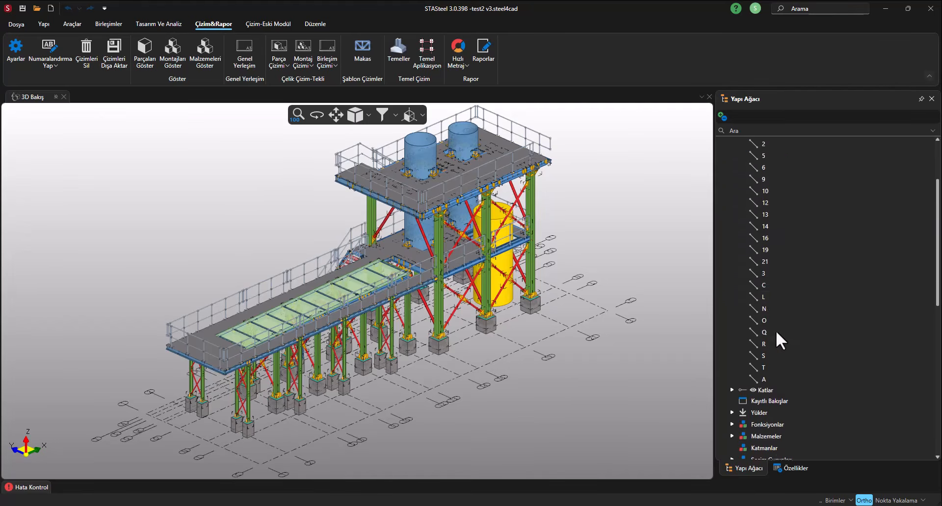
pyautogui.doubleClick(764, 272)
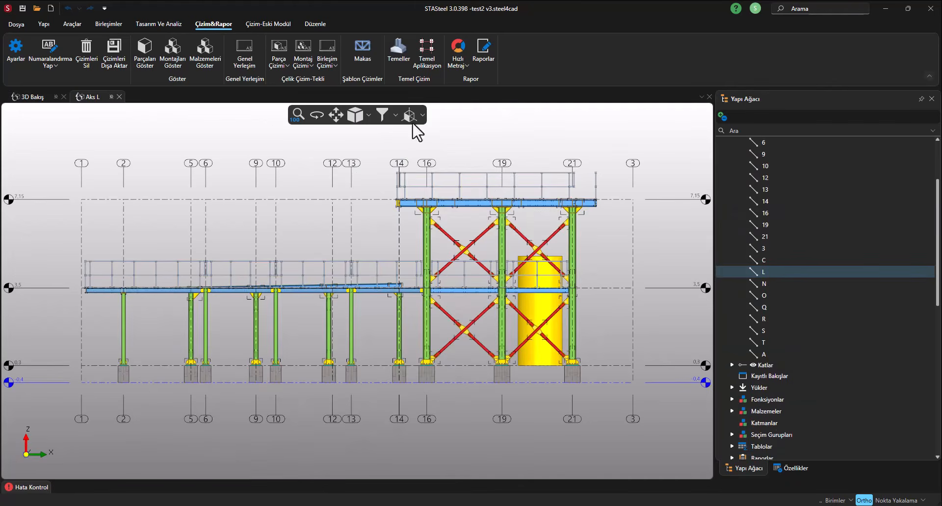
# - Start a general layout drawing again and include only Aks L from the list of axis views
pyautogui.click(246, 63)
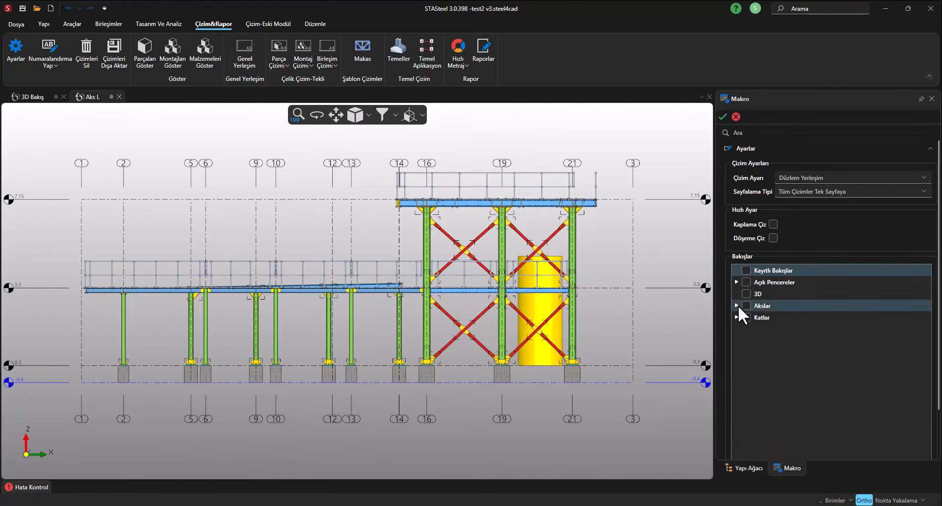
pyautogui.click(736, 305)
pyautogui.scroll(-5, 763, 344)
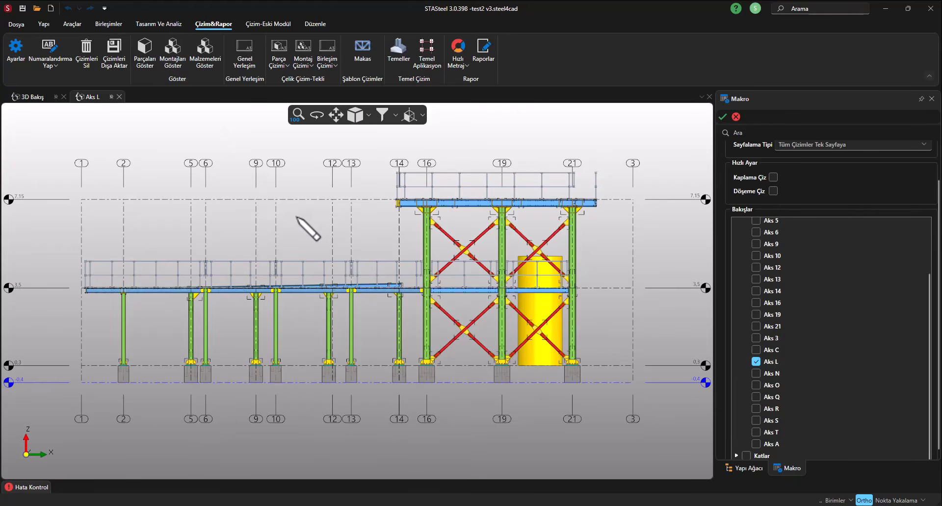
pyautogui.moveTo(309, 227); pyautogui.dragTo(280, 241, button='middle')
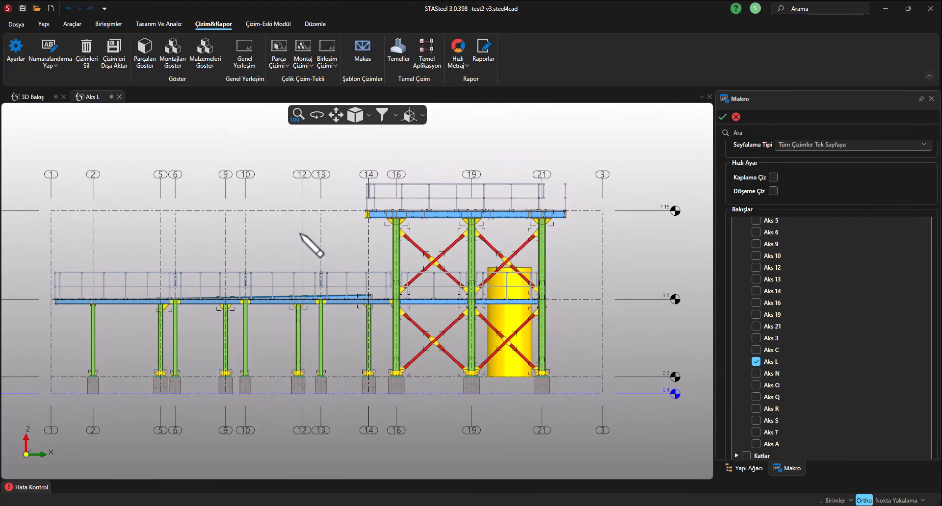
pyautogui.scroll(5, 793, 270)
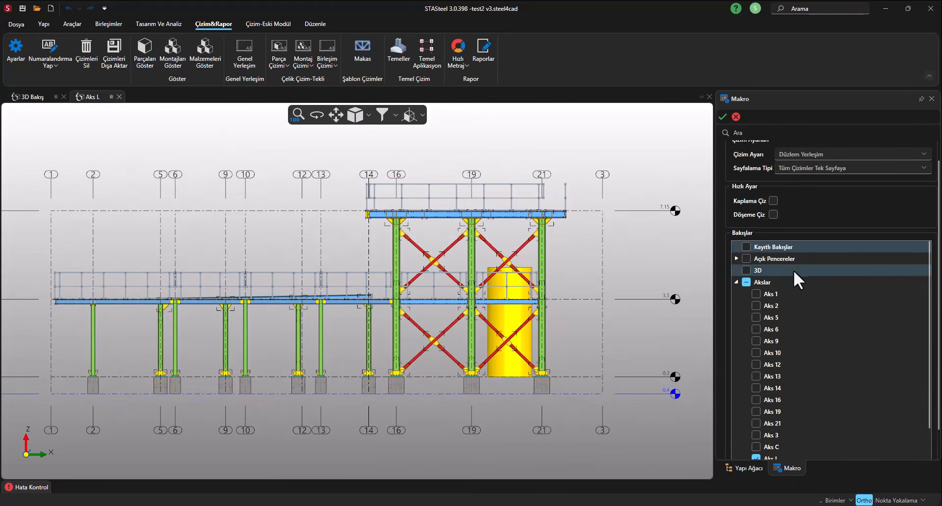
pyautogui.click(737, 282)
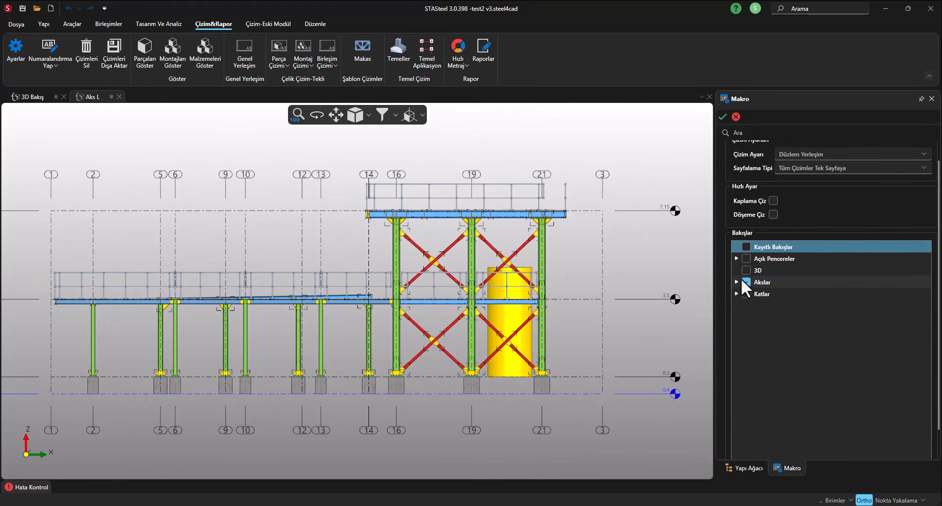
# - Close the Aks L view and include all Akslar views in the layout drawing
pyautogui.click(119, 97)
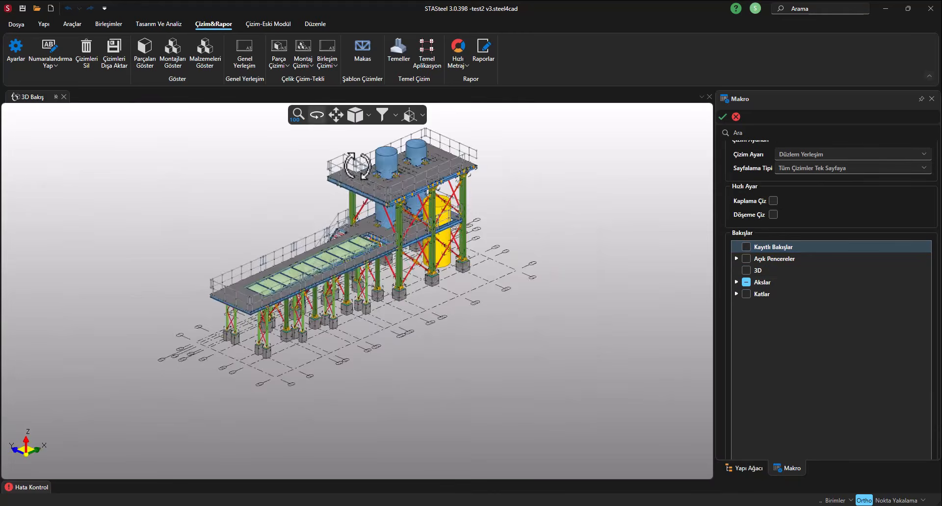
pyautogui.moveTo(357, 166); pyautogui.dragTo(230, 252)
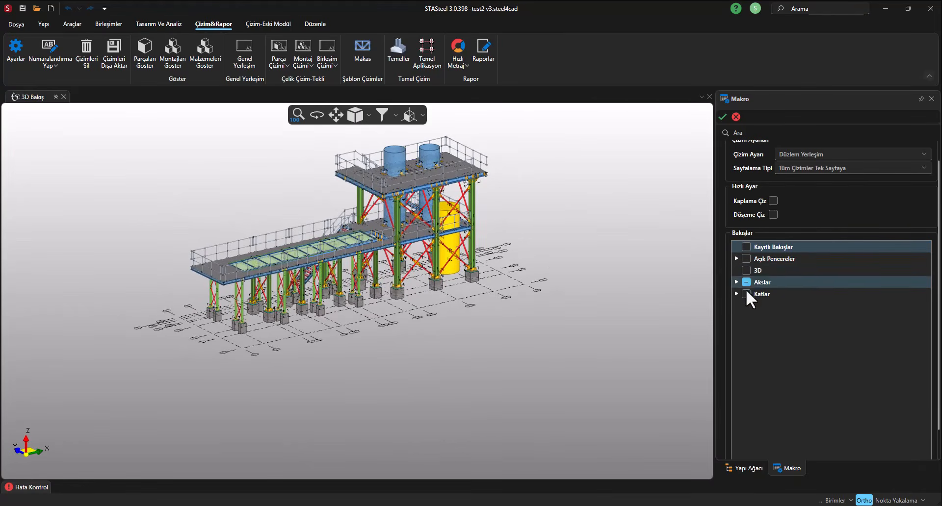
pyautogui.moveTo(542, 227); pyautogui.dragTo(514, 280, button='middle')
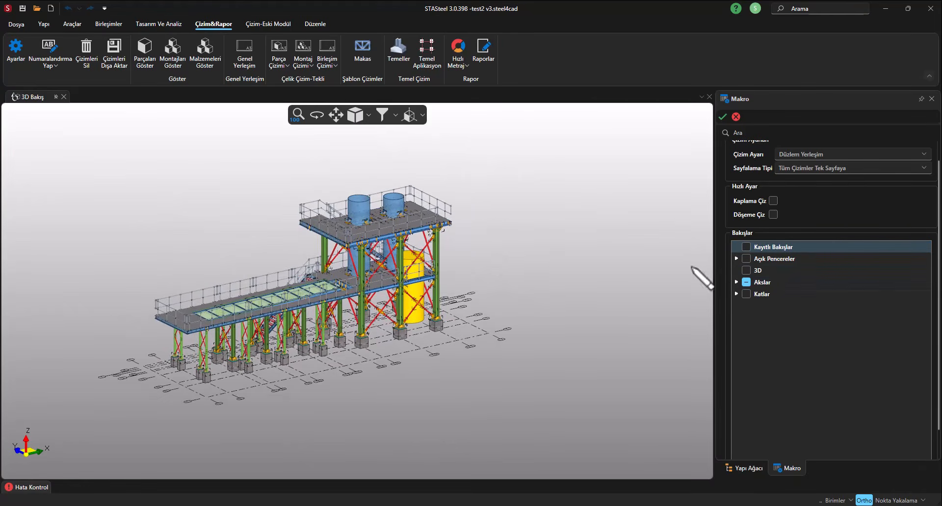
pyautogui.click(748, 282)
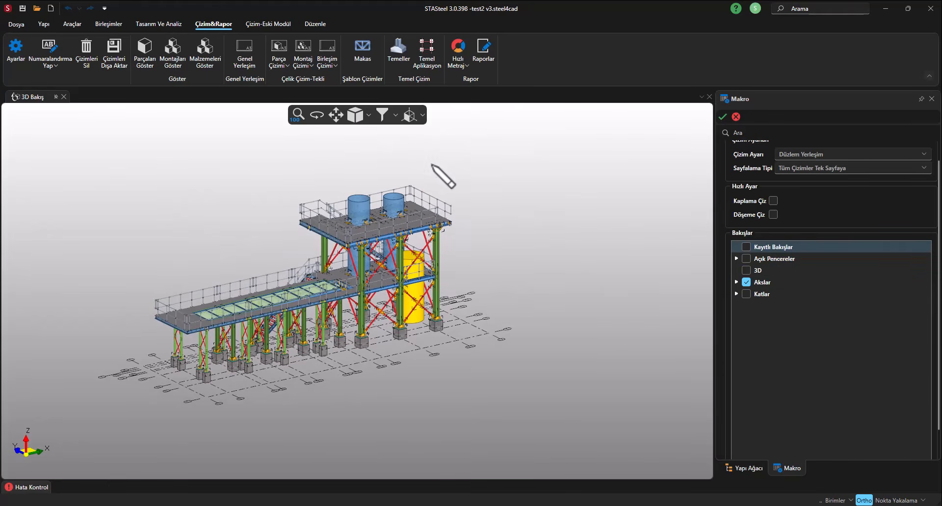
pyautogui.keyDown('shift'); pyautogui.moveTo(314, 240); pyautogui.dragTo(483, 226, button='middle'); pyautogui.keyUp('shift')
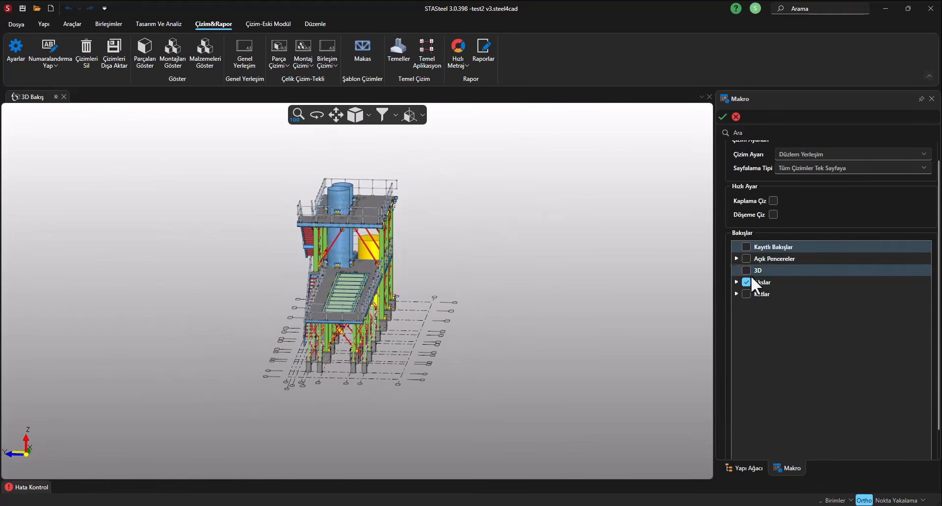
# - Replace the Akslar selection with the 3D view, set the drawing setting to 3D, and generate the layout sheet
pyautogui.click(746, 281)
pyautogui.click(747, 270)
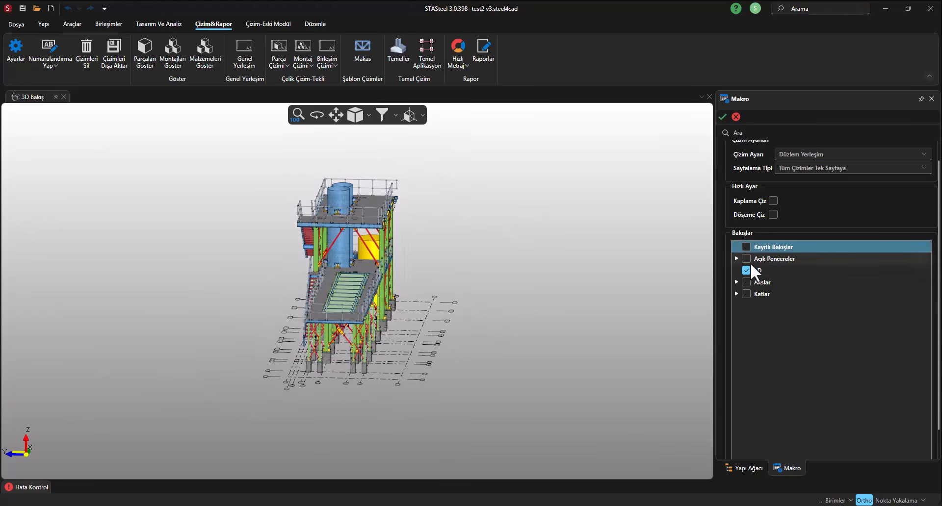
pyautogui.scroll(1, 787, 170)
pyautogui.click(798, 180)
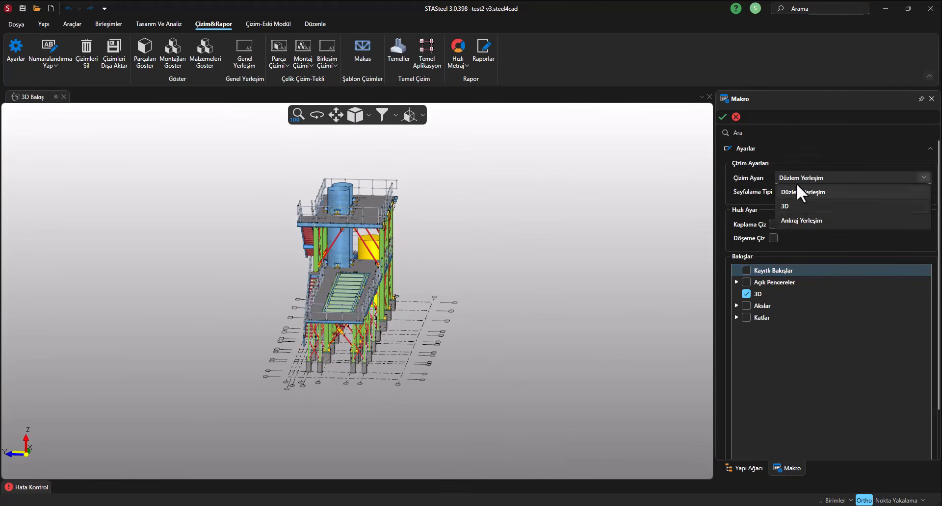
pyautogui.click(791, 207)
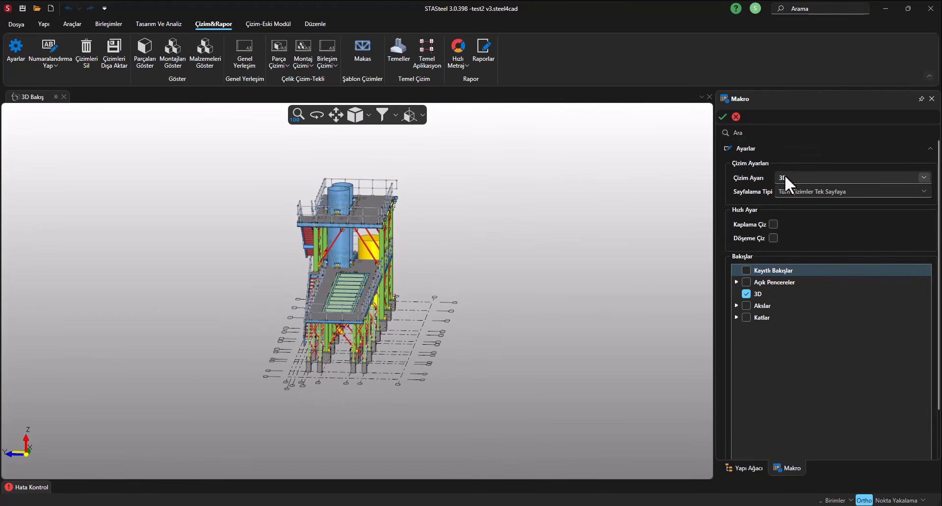
pyautogui.click(724, 116)
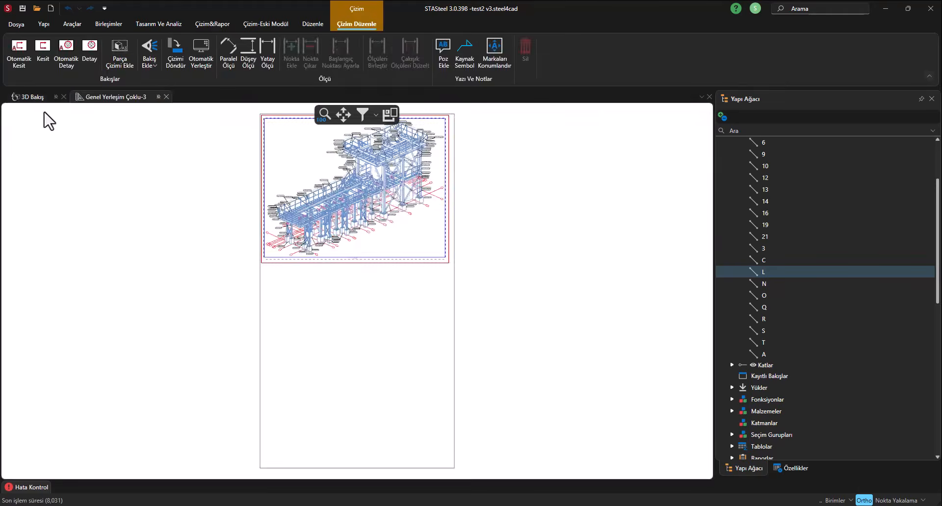
# - Compare 3D Bakış with the new sheet, and start another general layout drawing with the 3D view included
pyautogui.click(39, 97)
pyautogui.click(112, 98)
pyautogui.click(219, 24)
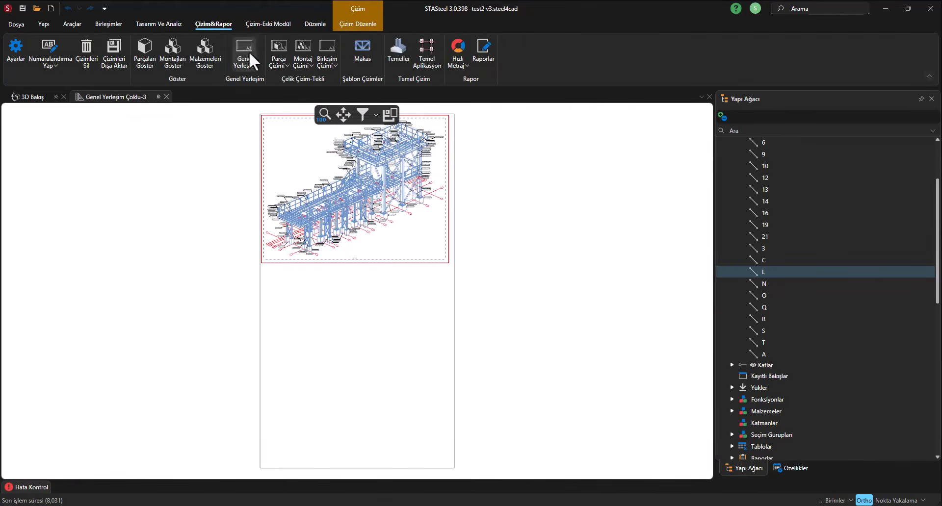
pyautogui.click(246, 51)
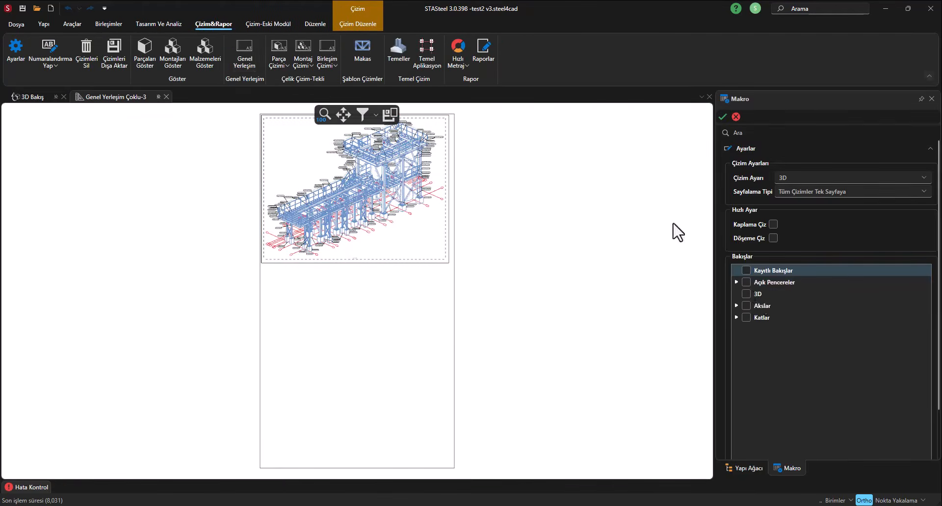
pyautogui.click(746, 295)
# - Return to 3D Bakış and hide the Kaplama and Çelik Kaplama elements with the quick filter
pyautogui.click(31, 96)
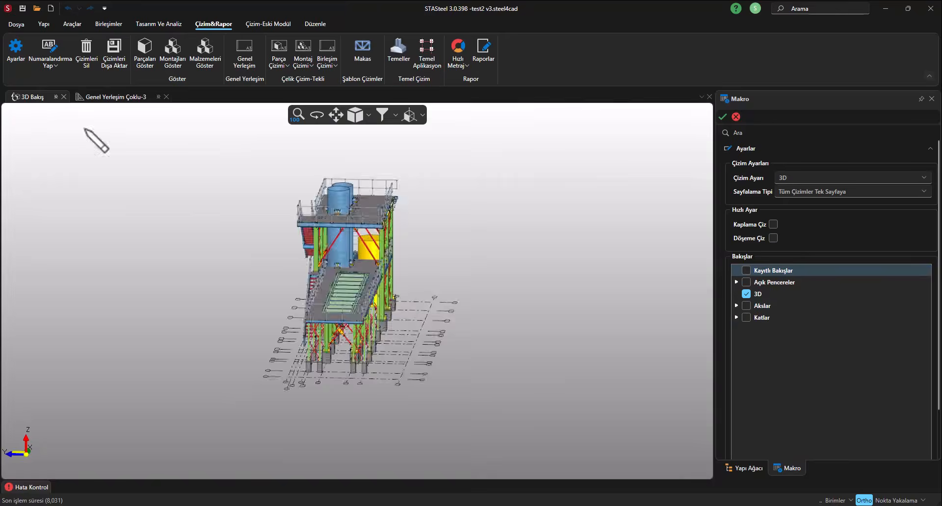
pyautogui.moveTo(442, 261); pyautogui.dragTo(421, 240, button='middle')
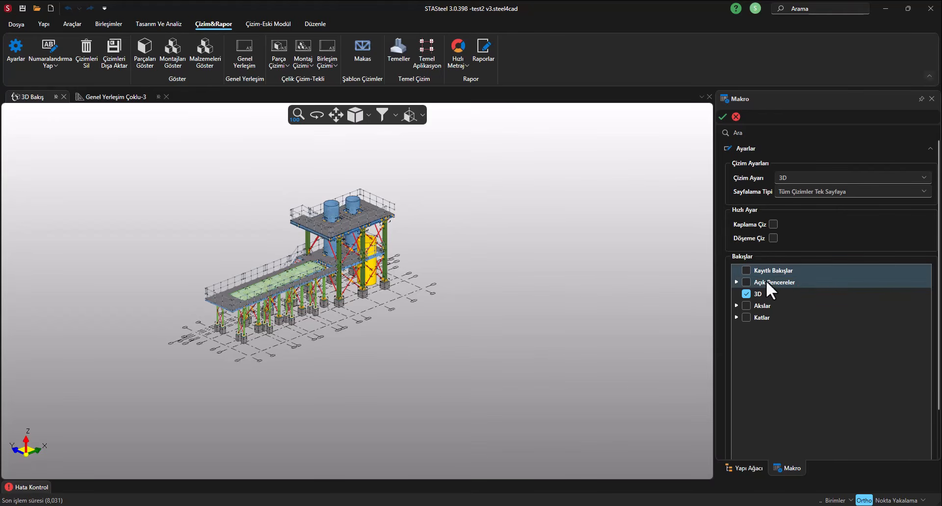
pyautogui.moveTo(428, 202); pyautogui.dragTo(452, 216, button='middle')
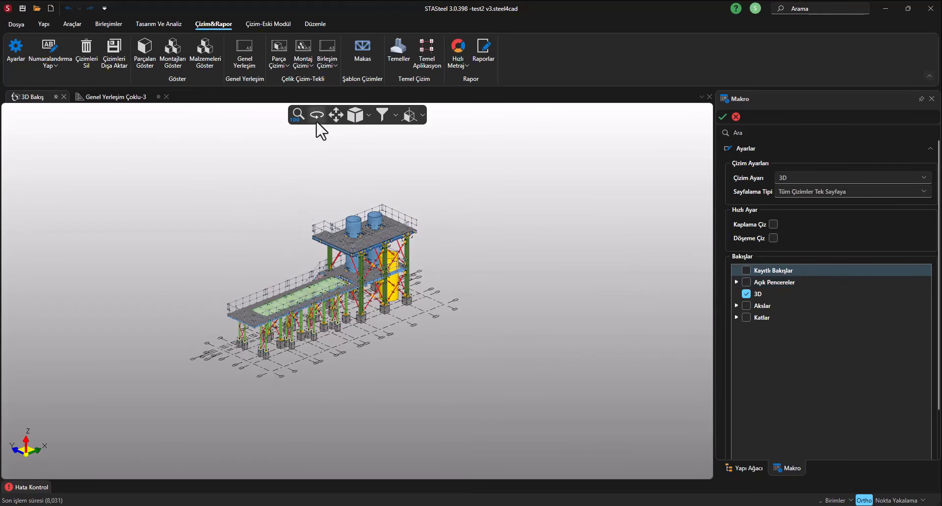
pyautogui.keyDown('shift'); pyautogui.moveTo(391, 198); pyautogui.dragTo(336, 168, button='middle'); pyautogui.keyUp('shift')
pyautogui.keyDown('shift'); pyautogui.moveTo(437, 272); pyautogui.dragTo(128, 273, button='middle'); pyautogui.keyUp('shift')
pyautogui.moveTo(219, 251); pyautogui.dragTo(229, 303, button='middle')
pyautogui.scroll(3, 371, 248)
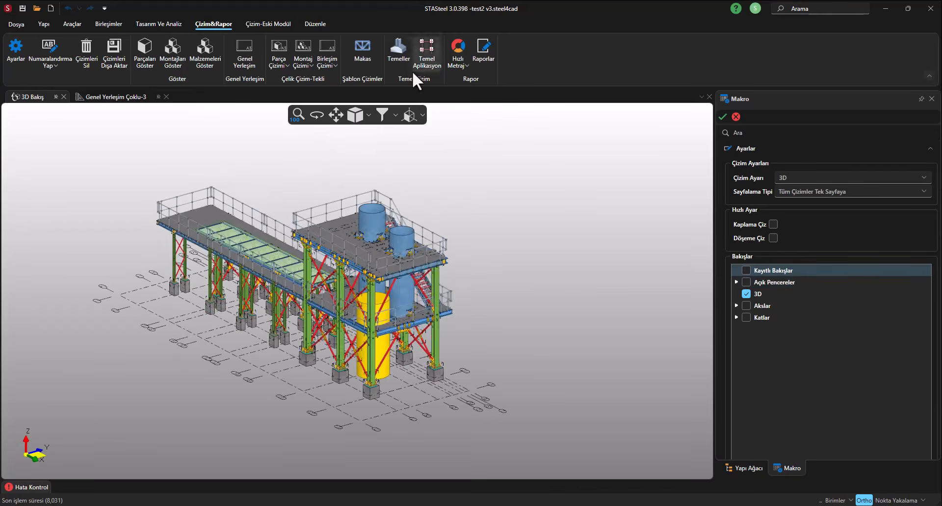
pyautogui.click(387, 112)
pyautogui.click(432, 215)
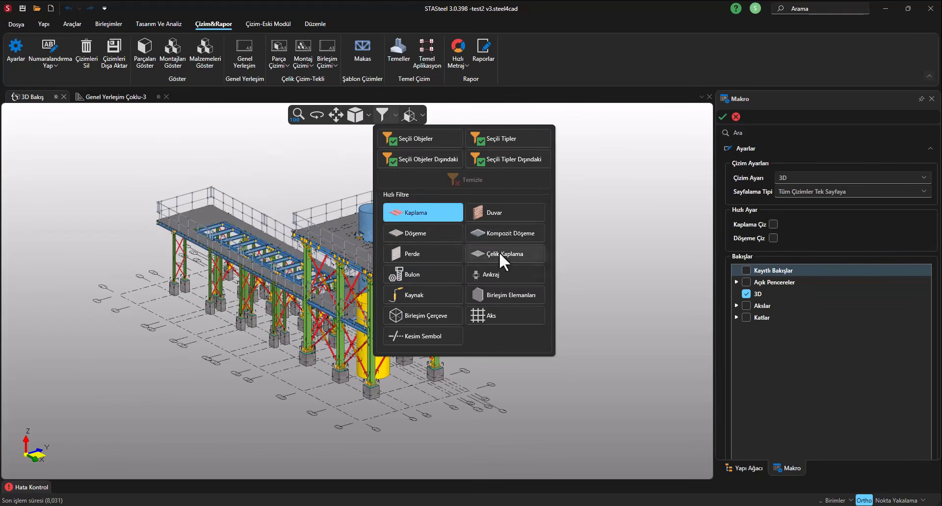
pyautogui.click(501, 253)
pyautogui.click(616, 229)
pyautogui.keyDown('shift'); pyautogui.moveTo(470, 248); pyautogui.dragTo(470, 251, button='middle'); pyautogui.keyUp('shift')
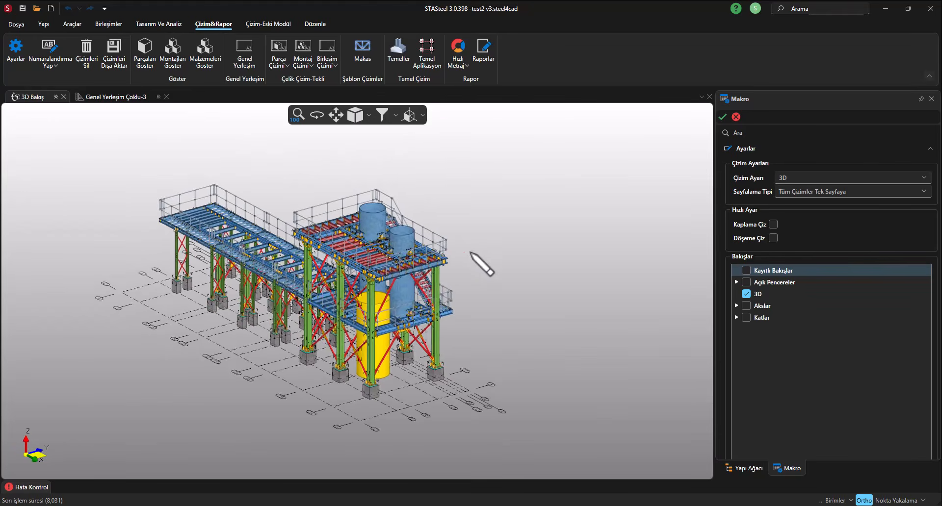
pyautogui.scroll(3, 420, 169)
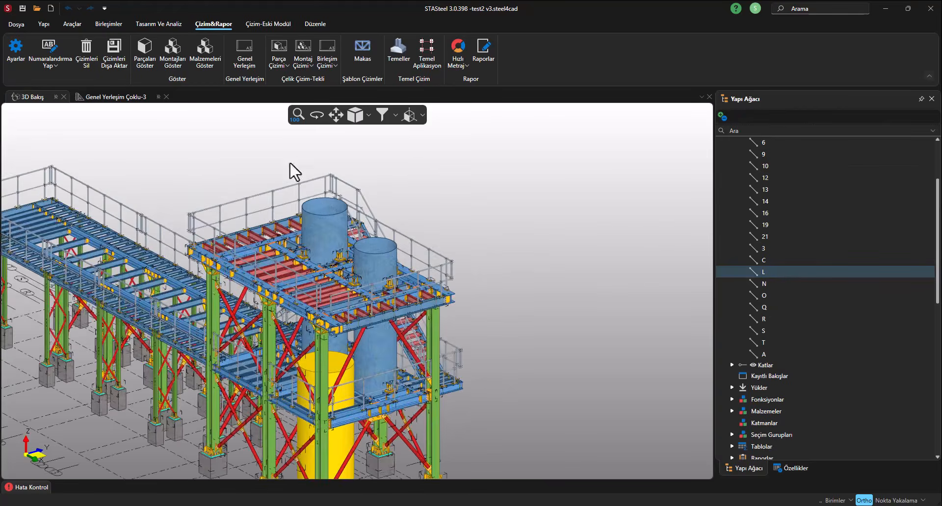
# - Window-select part of the long platform's structure in the 3D view and filter it out with Seçili Objeler
pyautogui.scroll(-2, 294, 169)
pyautogui.scroll(2, 221, 248)
pyautogui.moveTo(206, 279); pyautogui.dragTo(101, 170)
pyautogui.click(381, 118)
pyautogui.click(392, 144)
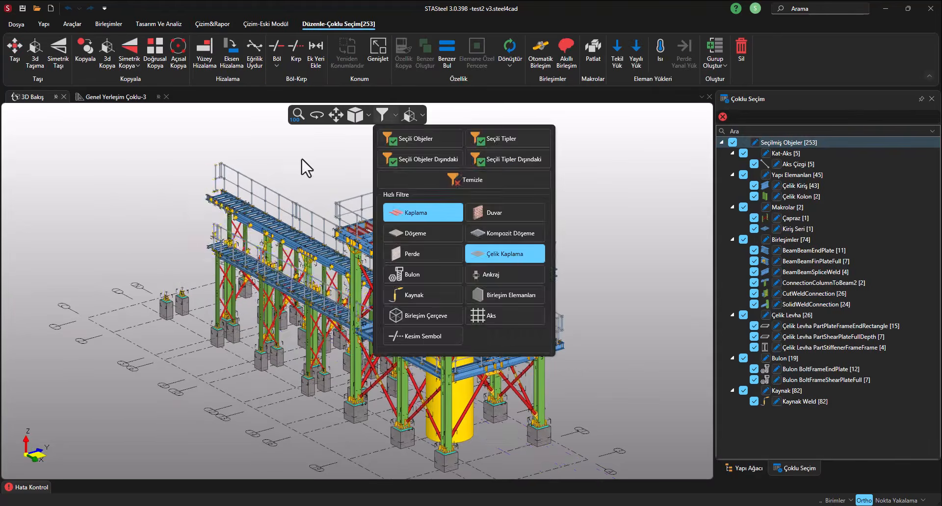
pyautogui.click(303, 160)
pyautogui.moveTo(305, 187)
pyautogui.mouseDown(button='middle')
pyautogui.moveTo(347, 187)
pyautogui.moveTo(314, 191)
pyautogui.moveTo(310, 183)
pyautogui.mouseUp(button='middle')
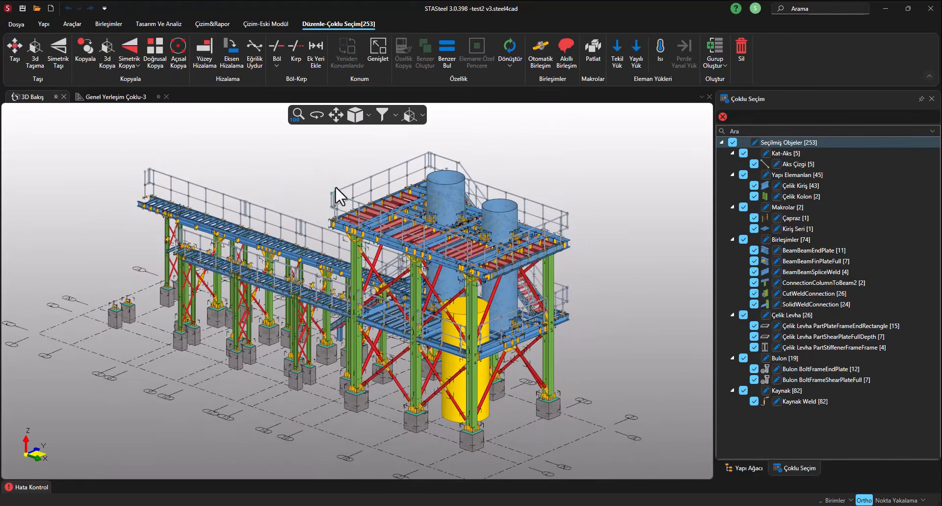
# - Generate a general layout sheet from the open 3d window under Açık Pencereler, after orbiting the model slightly
pyautogui.click(221, 25)
pyautogui.click(241, 61)
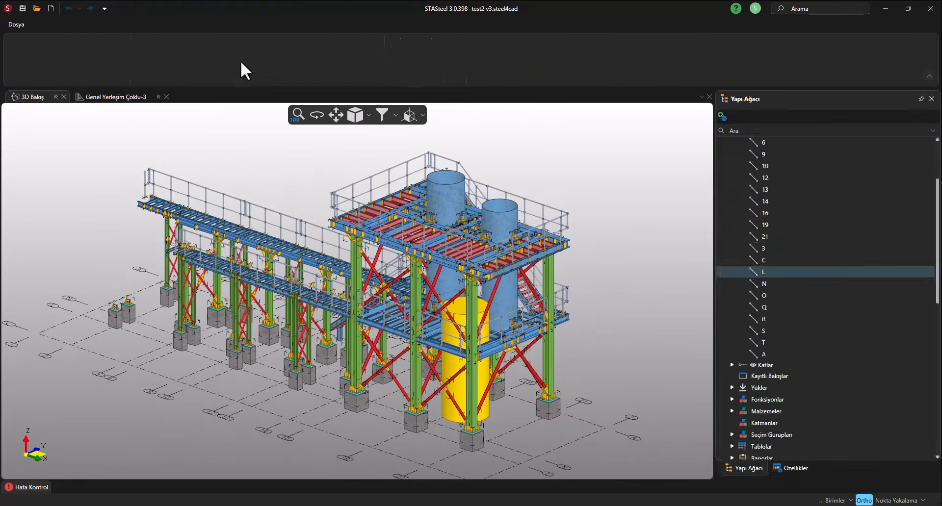
pyautogui.click(737, 283)
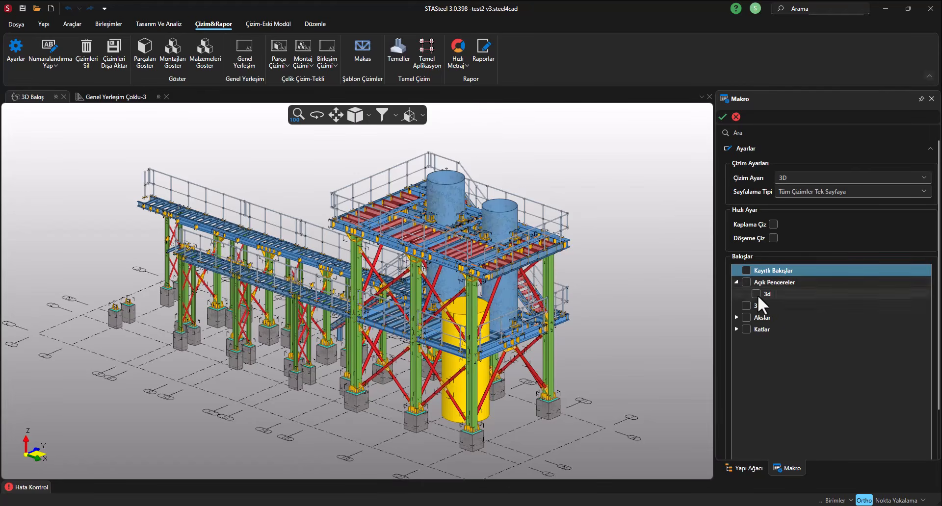
pyautogui.click(762, 282)
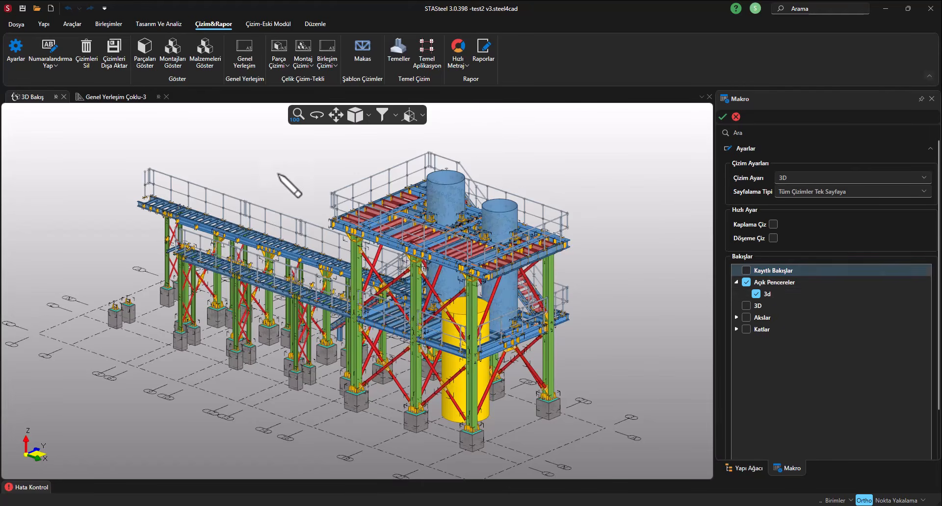
pyautogui.moveTo(290, 172)
pyautogui.mouseDown(button='middle')
pyautogui.moveTo(251, 183)
pyautogui.moveTo(273, 173)
pyautogui.mouseUp(button='middle')
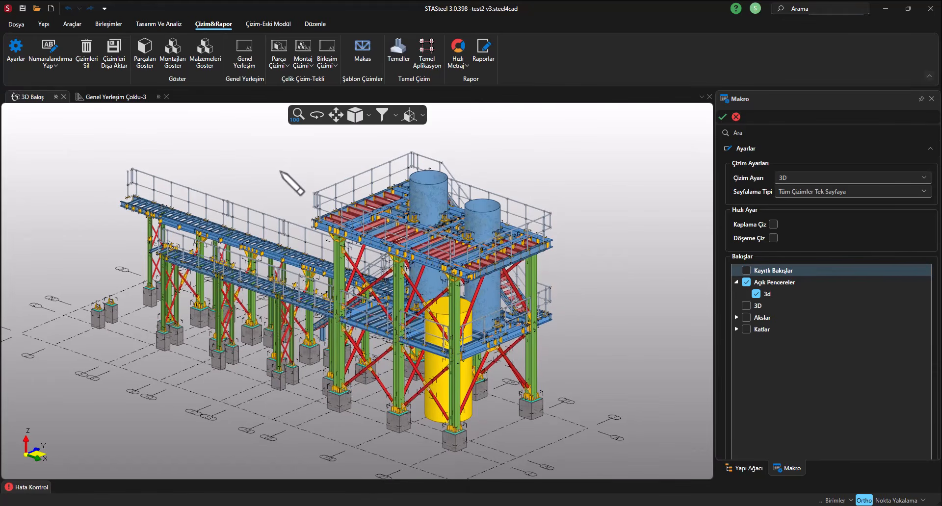
pyautogui.click(317, 121)
pyautogui.moveTo(312, 169); pyautogui.dragTo(292, 171)
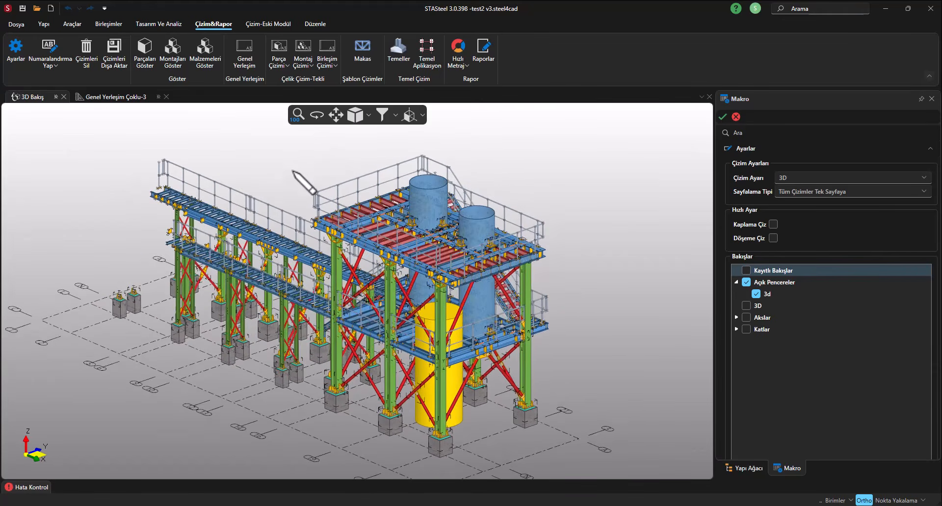
pyautogui.click(722, 116)
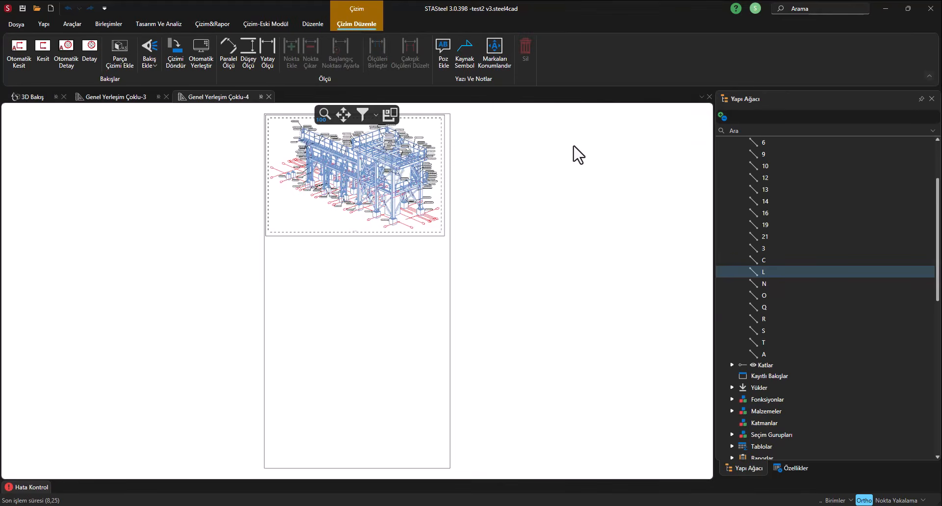
# - Compare the Genel Yerleşim Çoklu-4 sheet with the filtered model in 3D Bakış
pyautogui.moveTo(532, 147); pyautogui.dragTo(551, 221, button='middle')
pyautogui.scroll(4, 358, 212)
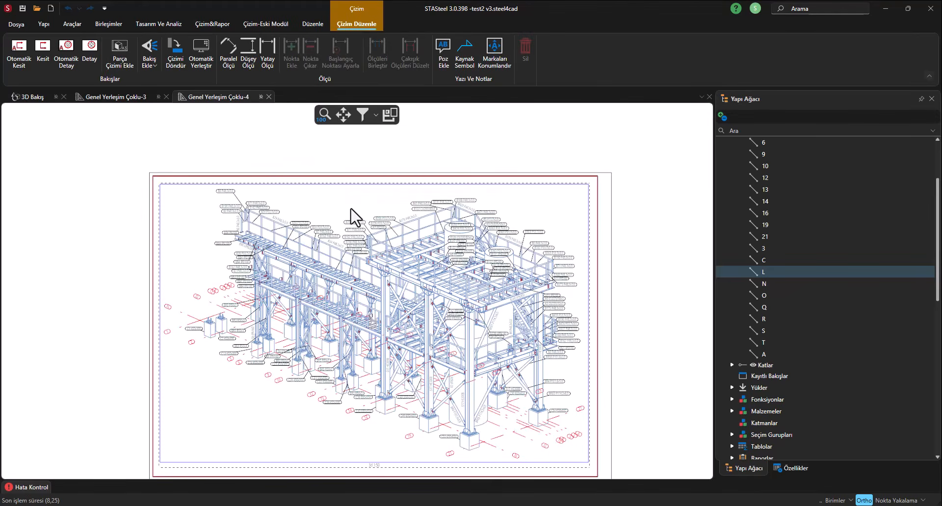
pyautogui.click(29, 96)
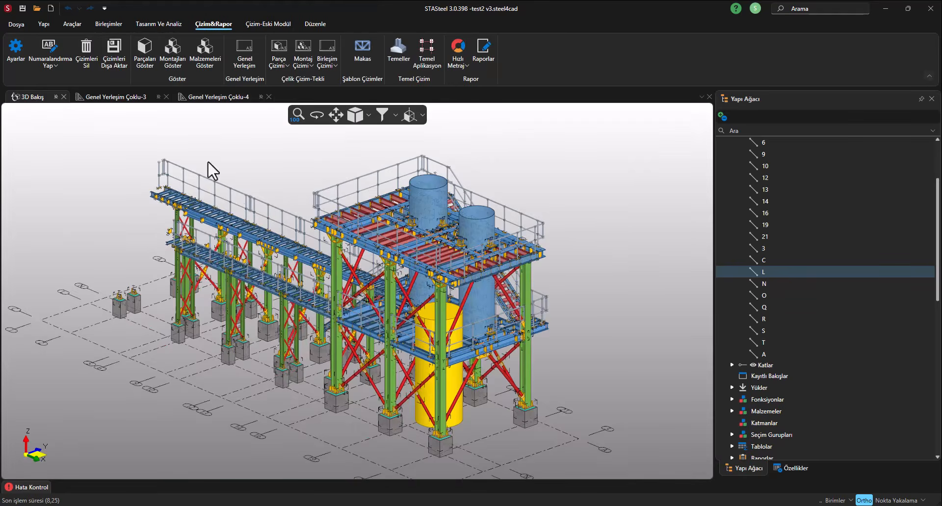
pyautogui.moveTo(516, 164); pyautogui.dragTo(499, 177, button='middle')
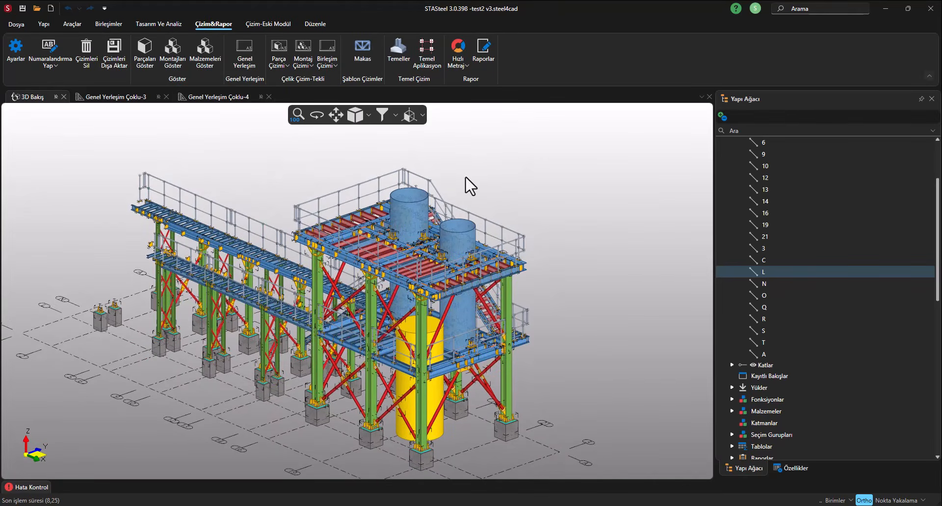
pyautogui.click(231, 97)
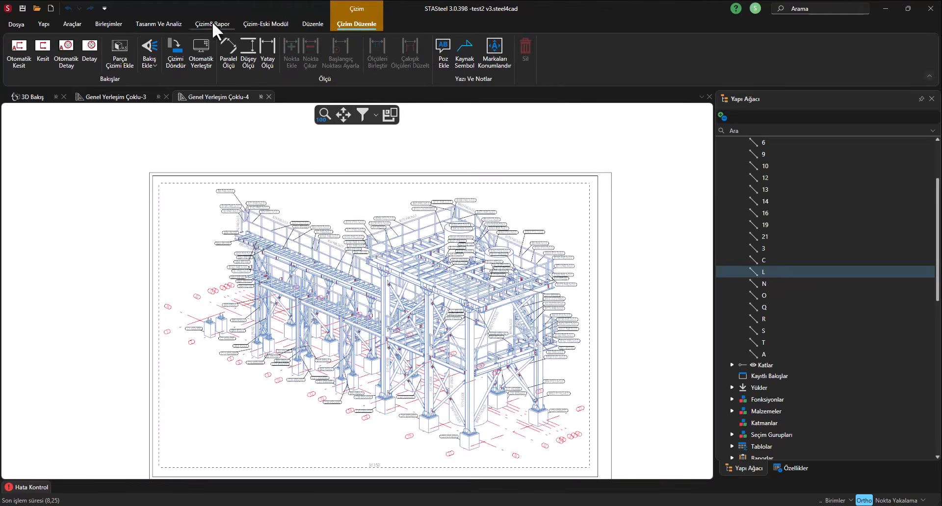
# - Close the Genel Yerleşim Çoklu-4 and Çoklu-3 sheets and leave the general layout command
pyautogui.click(212, 23)
pyautogui.click(243, 53)
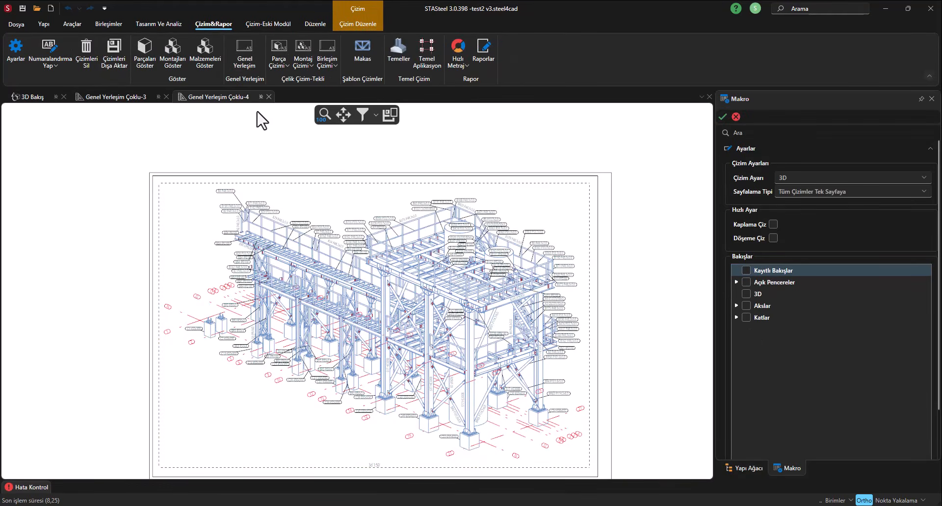
pyautogui.click(269, 97)
pyautogui.click(166, 96)
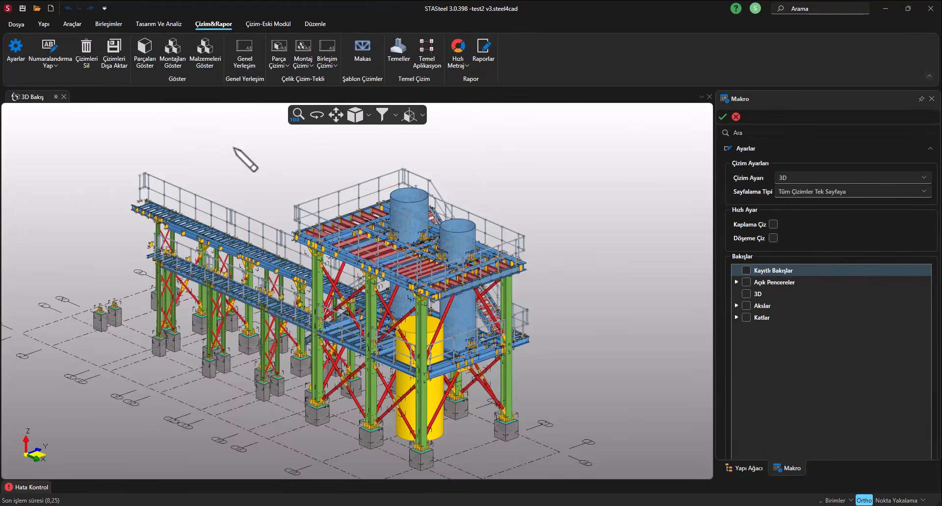
pyautogui.rightClick(234, 149)
pyautogui.click(252, 193)
# - Turn off the Kaplama and Çelik Kaplama quick filters and clear the remaining object filter in the 3D view
pyautogui.click(381, 114)
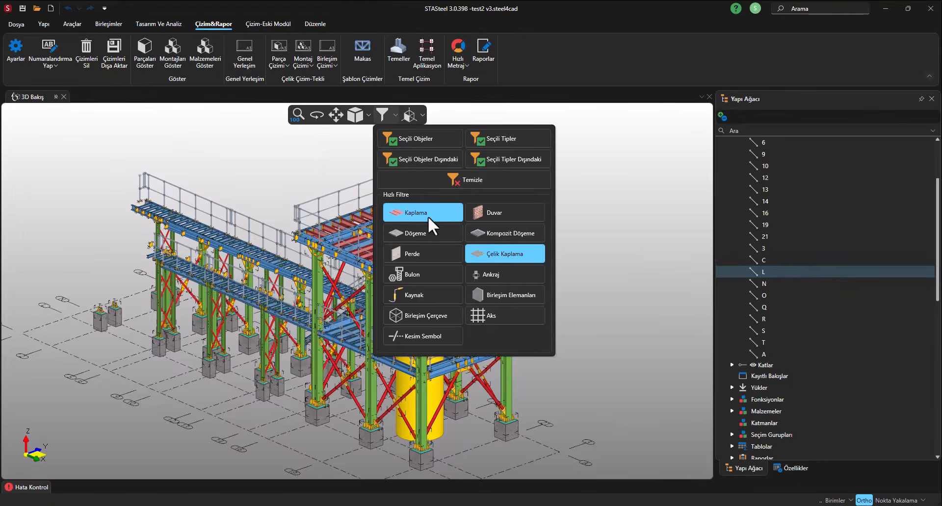
pyautogui.click(425, 214)
pyautogui.click(491, 251)
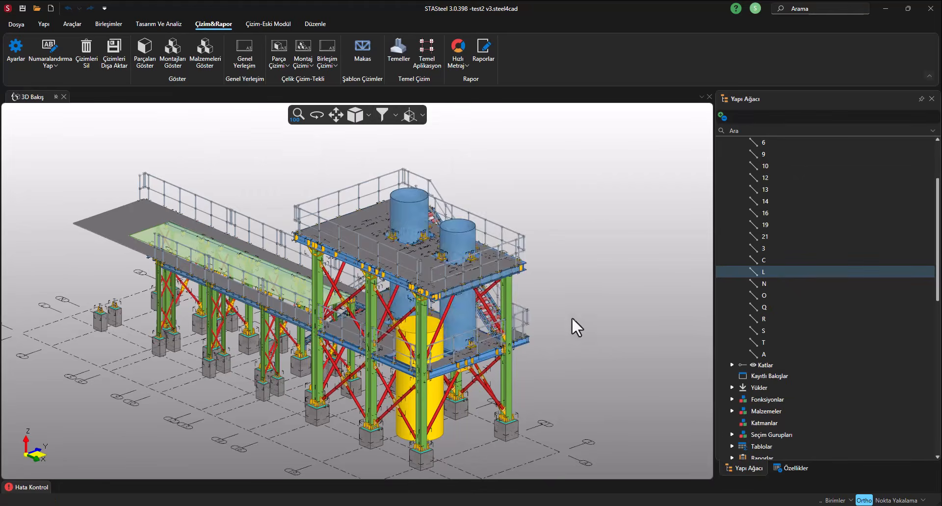
pyautogui.click(397, 109)
pyautogui.click(486, 182)
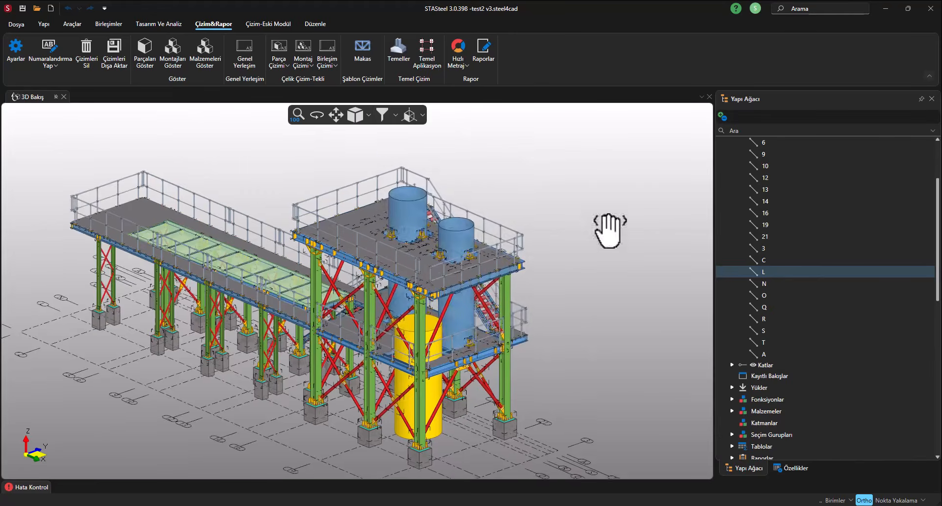
# - Open a separate element-specific 3D window for the HE 300 B corner column of the tower
pyautogui.moveTo(610, 230); pyautogui.dragTo(541, 211, button='middle')
pyautogui.scroll(2, 449, 331)
pyautogui.click(449, 331)
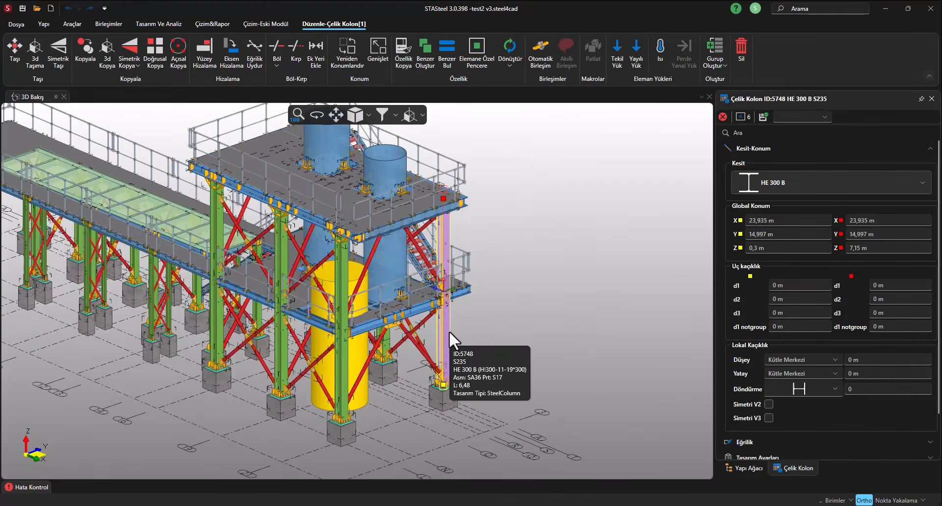
pyautogui.click(475, 54)
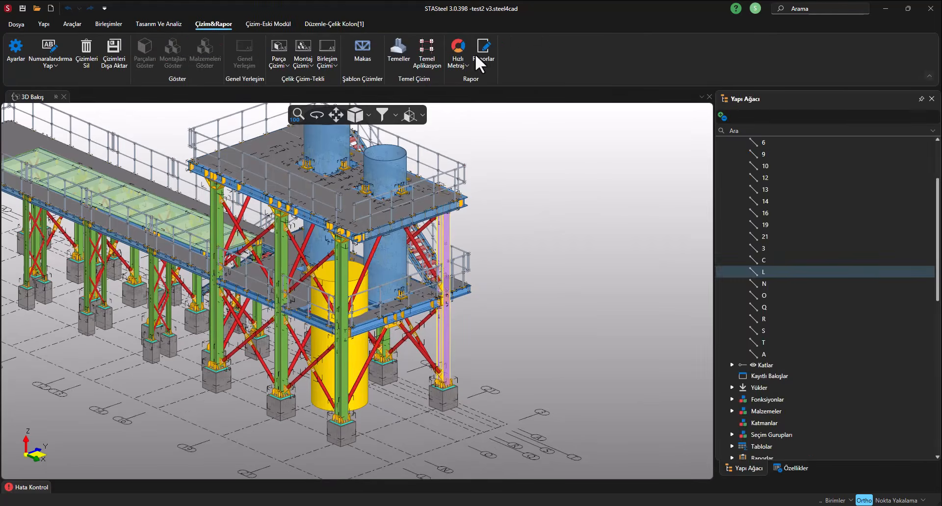
pyautogui.scroll(3, 314, 265)
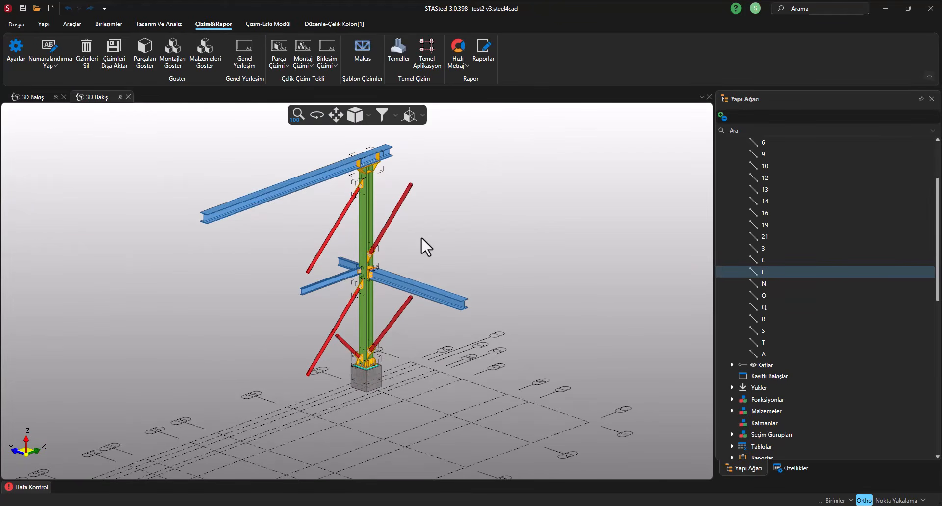
# - Generate a general layout sheet from the isolated column's open 3d window, then close the sheet and the column window
pyautogui.click(246, 56)
pyautogui.click(739, 281)
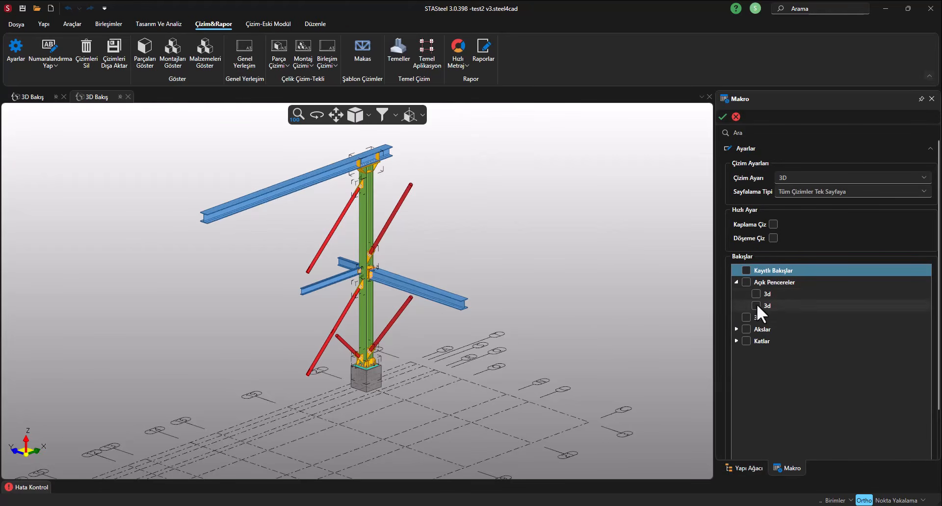
pyautogui.click(723, 117)
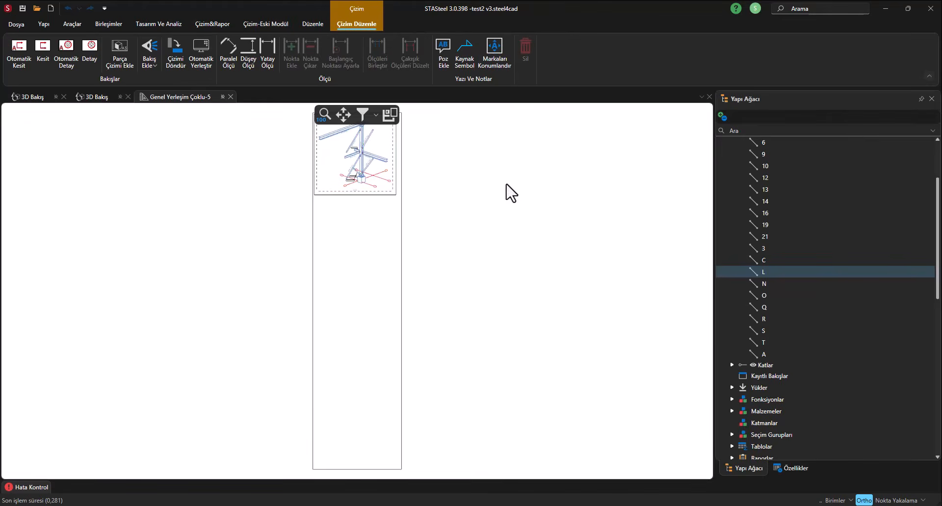
pyautogui.scroll(5, 353, 193)
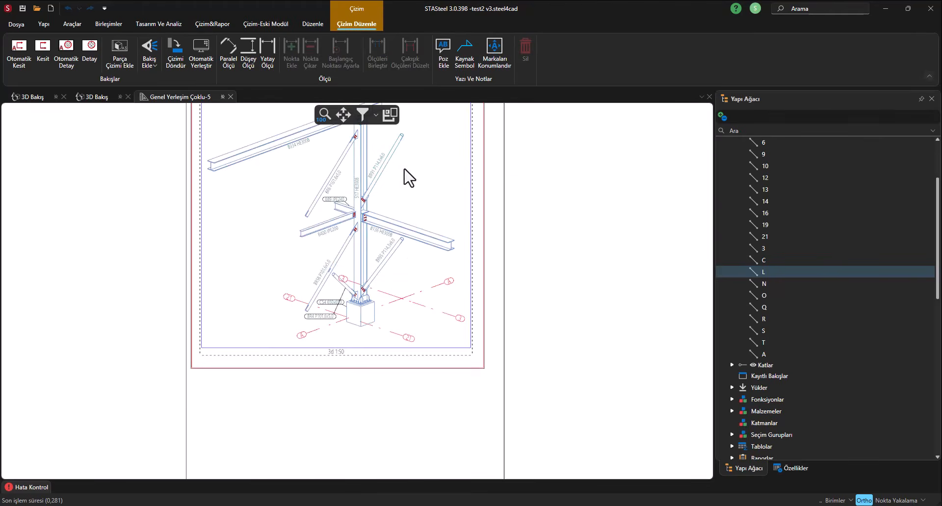
pyautogui.click(231, 97)
pyautogui.click(128, 96)
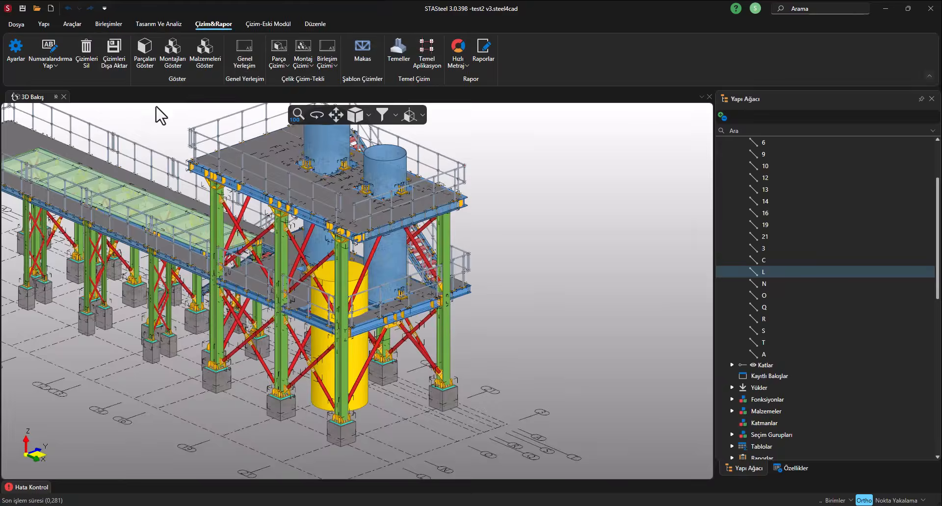
# - Generate a general layout sheet of the 3D view with Kaplama Çiz enabled and drawing setting 3D
pyautogui.click(240, 56)
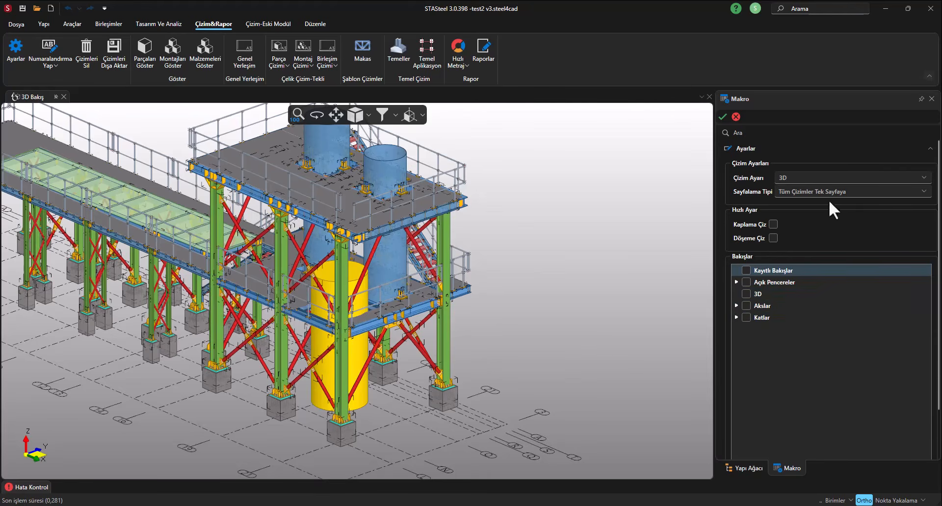
pyautogui.click(746, 294)
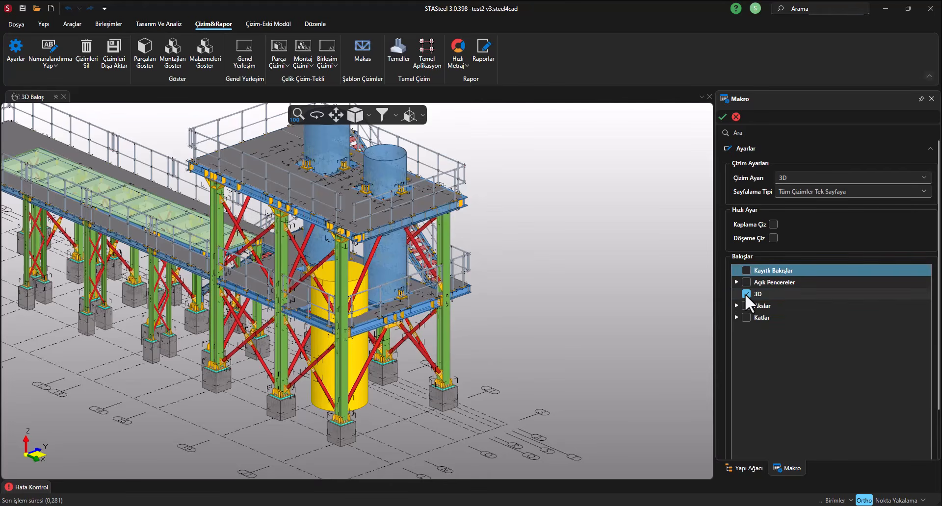
pyautogui.click(772, 223)
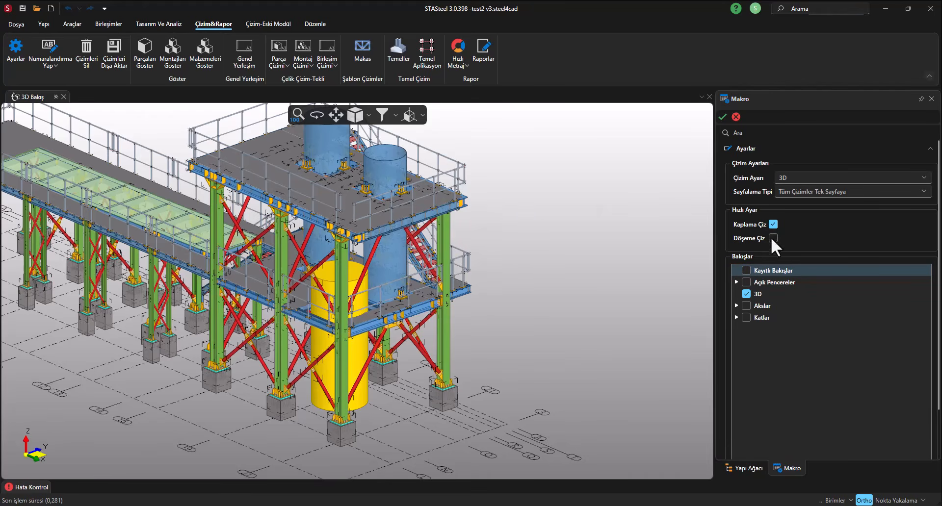
pyautogui.click(723, 117)
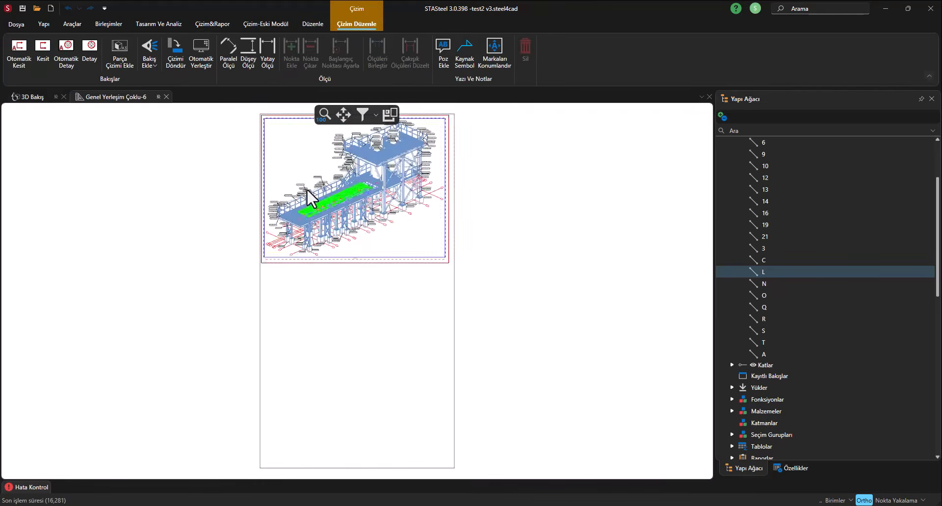
# - Examine the grating, decking and element labels on the Genel Yerleşim Çoklu-6 sheet, then close it
pyautogui.scroll(5, 322, 175)
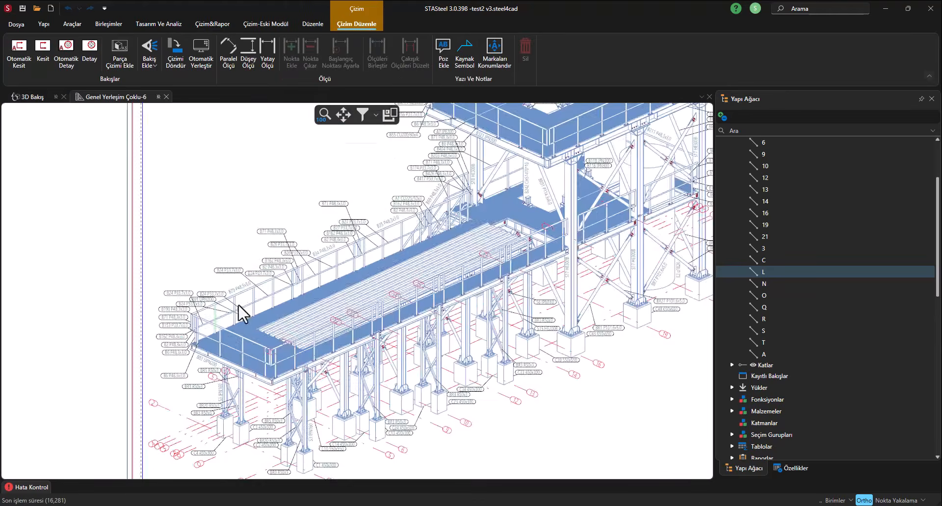
pyautogui.scroll(6, 240, 312)
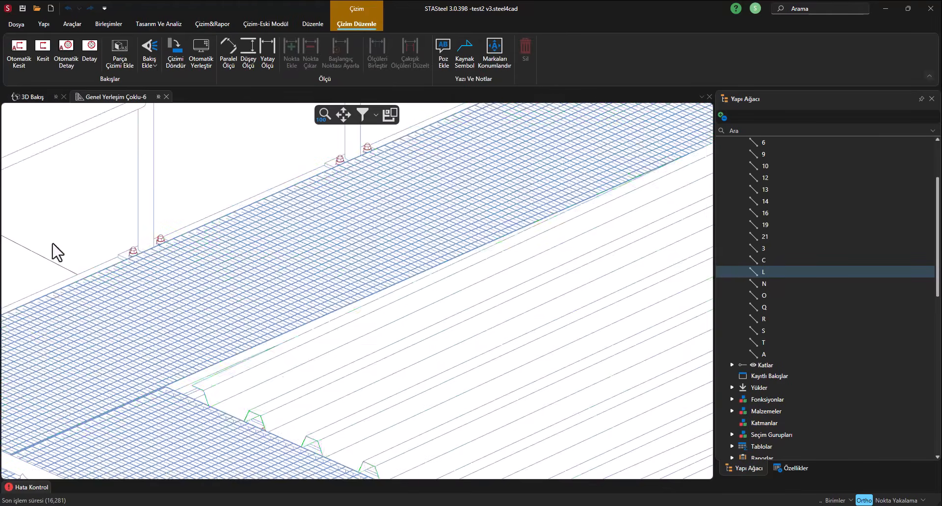
pyautogui.scroll(-6, 322, 155)
pyautogui.scroll(-5, 110, 374)
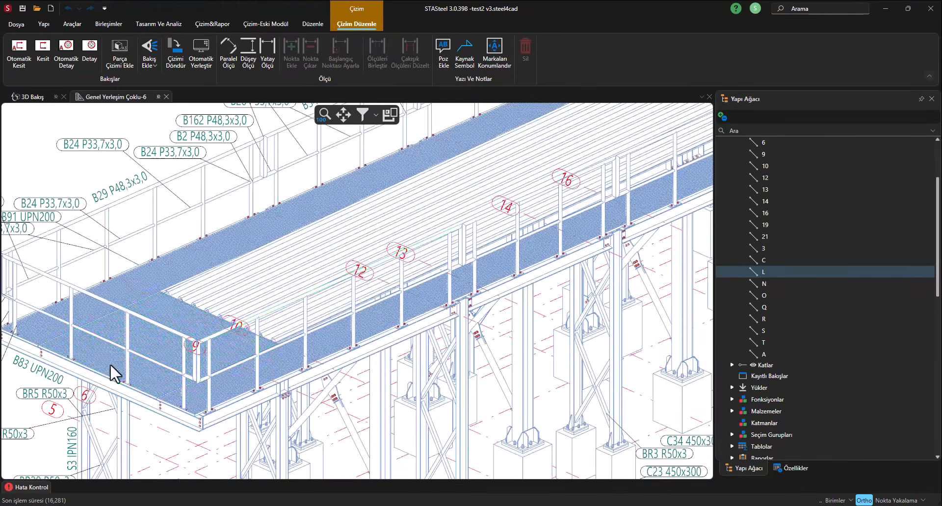
pyautogui.moveTo(374, 290); pyautogui.dragTo(321, 373, button='middle')
pyautogui.scroll(4, 346, 167)
pyautogui.scroll(1, 343, 166)
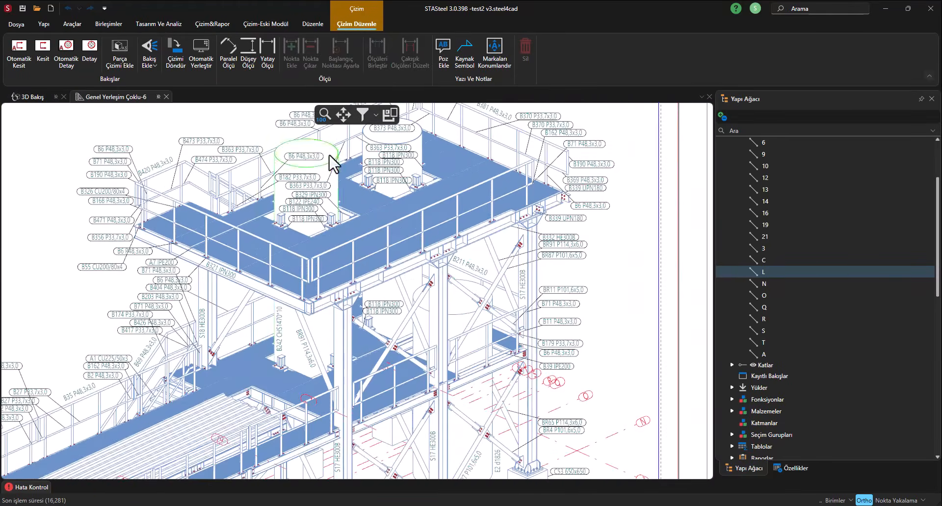
pyautogui.click(166, 97)
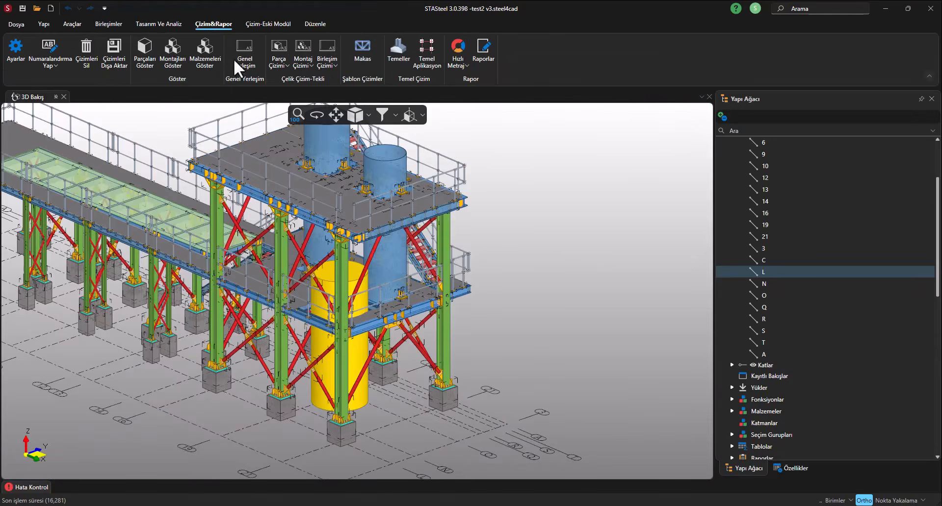
pyautogui.click(243, 57)
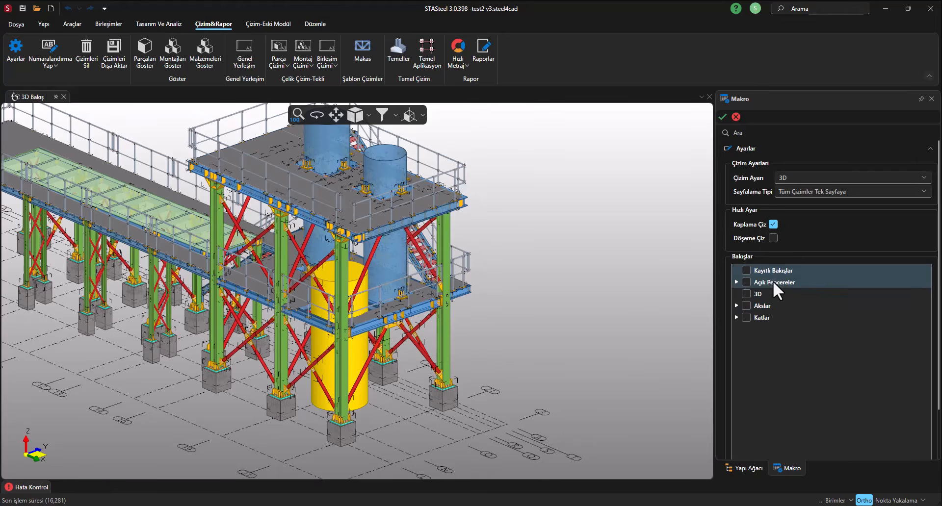
pyautogui.scroll(-2, 499, 249)
pyautogui.moveTo(530, 239); pyautogui.dragTo(619, 308, button='middle')
pyautogui.moveTo(530, 287); pyautogui.dragTo(515, 272, button='middle')
pyautogui.rightClick(514, 236)
pyautogui.click(536, 290)
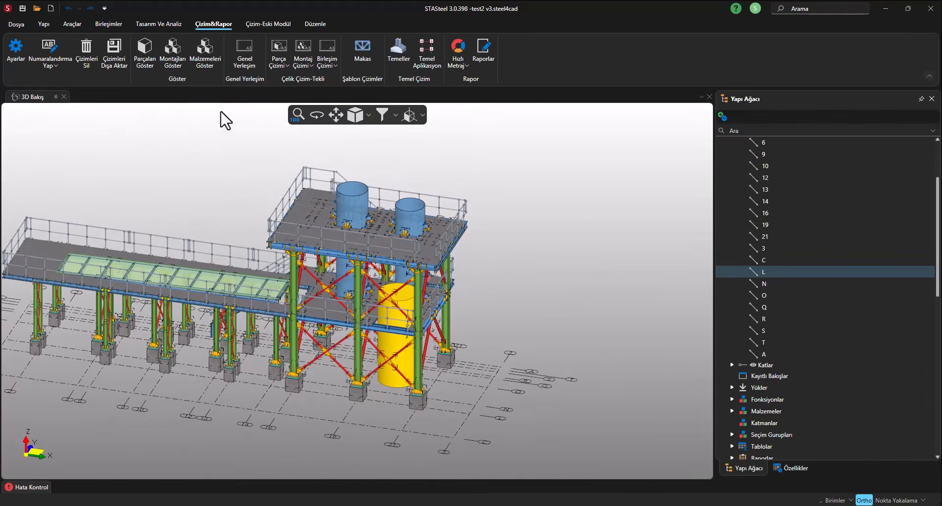
# - Collapse the Akslar branch in the structure tree to reach the saved general layout drawings under Çizimler
pyautogui.scroll(3, 742, 178)
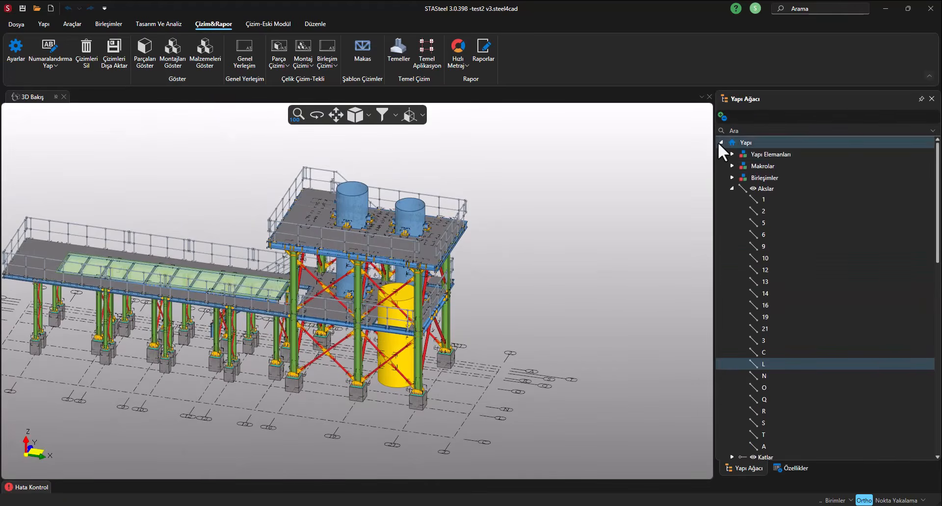
pyautogui.click(720, 143)
pyautogui.click(720, 143)
pyautogui.click(733, 189)
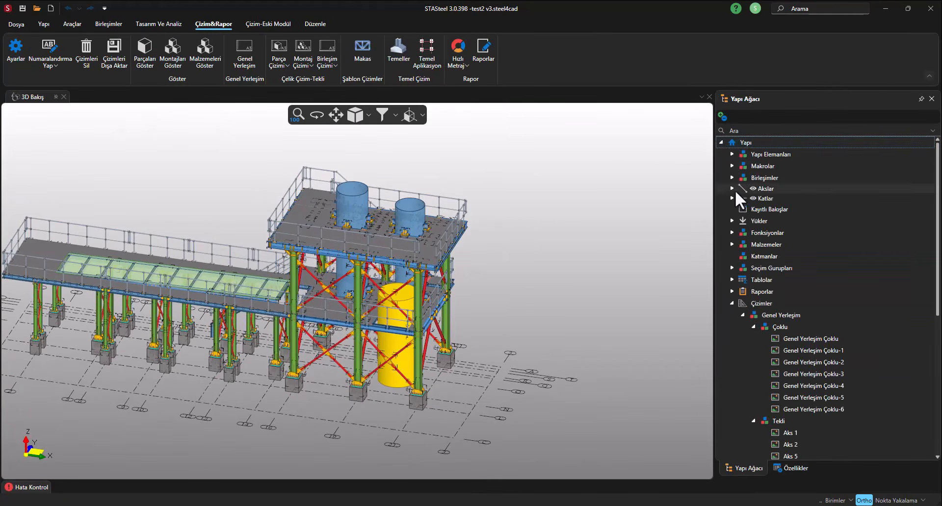
# - Delete the Aks 6 drawing from the Tekli group of general layout drawings in the structure tree
pyautogui.scroll(-4, 785, 236)
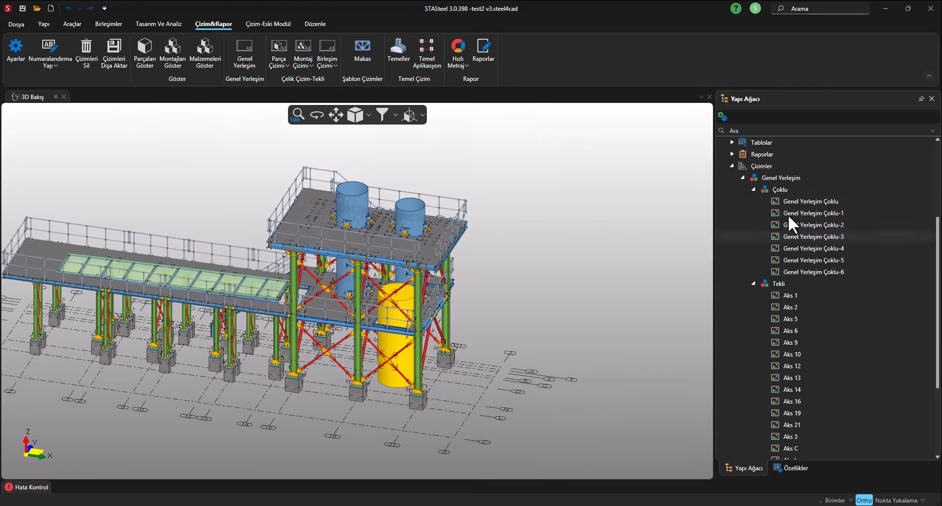
pyautogui.scroll(-4, 789, 262)
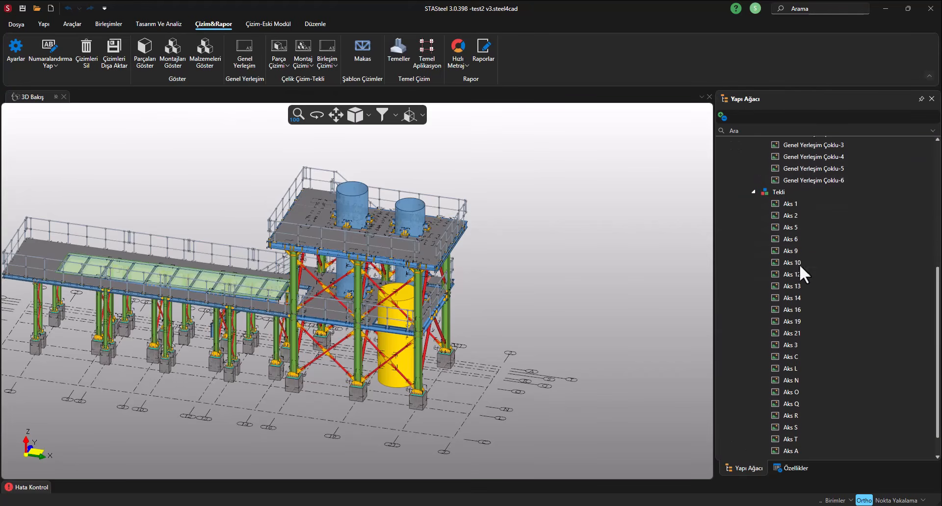
pyautogui.click(787, 235)
pyautogui.rightClick(787, 236)
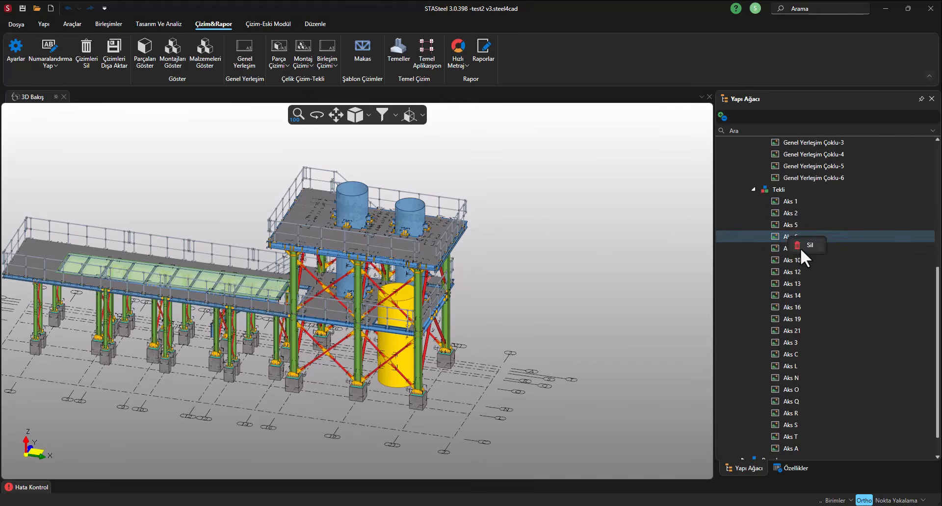
pyautogui.click(800, 245)
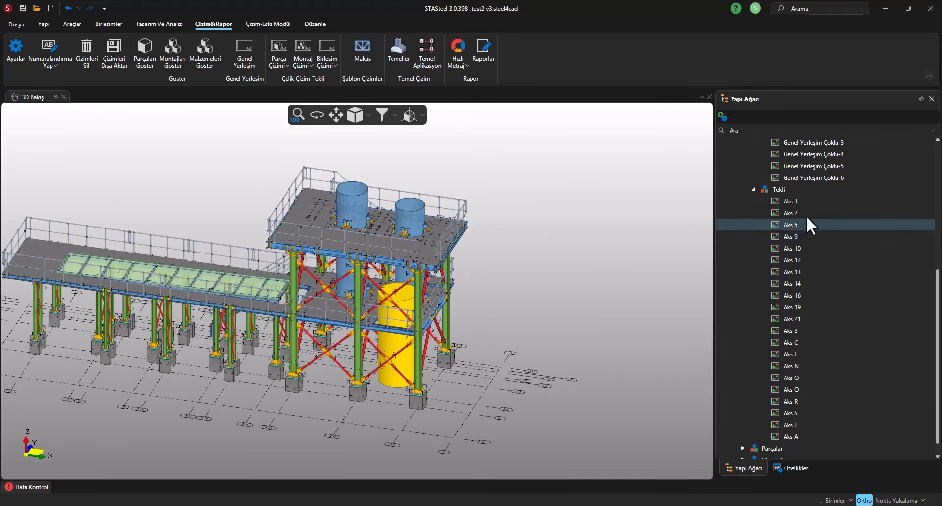
# - Delete all remaining Tekli drawings from Aks 1 to Aks A together, then delete all other saved drawings with Çizimleri Sil
pyautogui.click(788, 202)
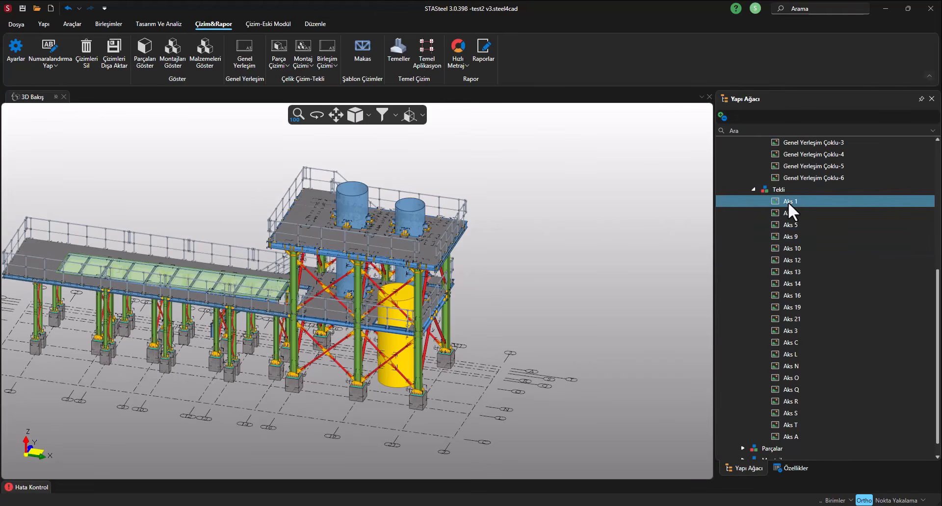
pyautogui.keyDown('shift'); pyautogui.click(794, 434); pyautogui.keyUp('shift')
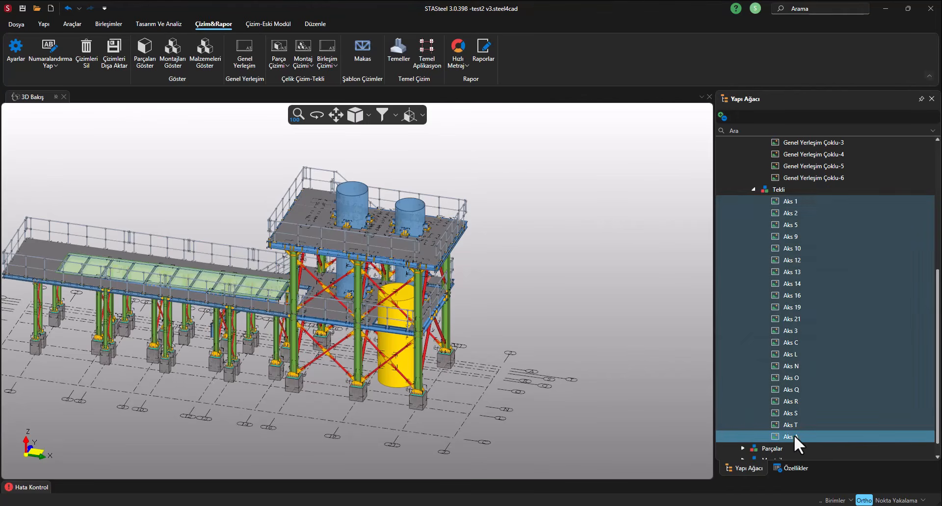
pyautogui.rightClick(782, 284)
pyautogui.click(800, 294)
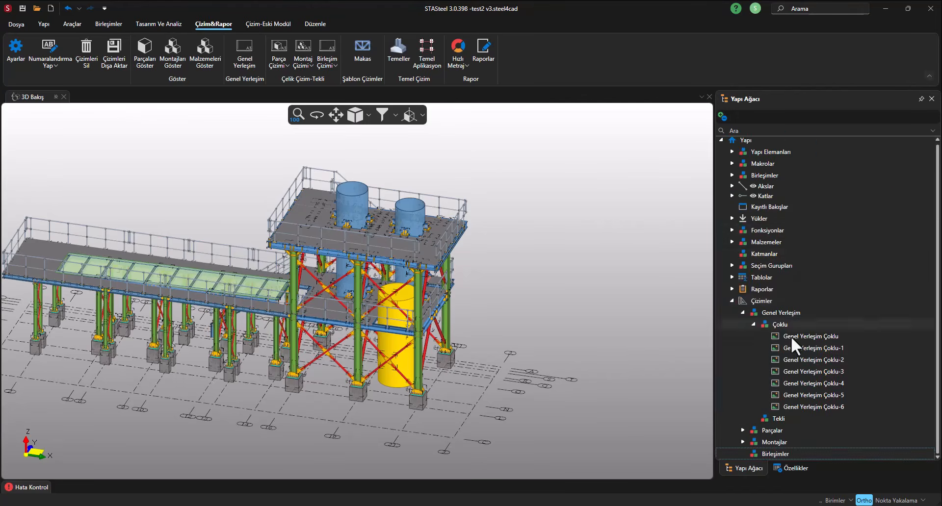
pyautogui.click(88, 57)
pyautogui.click(499, 283)
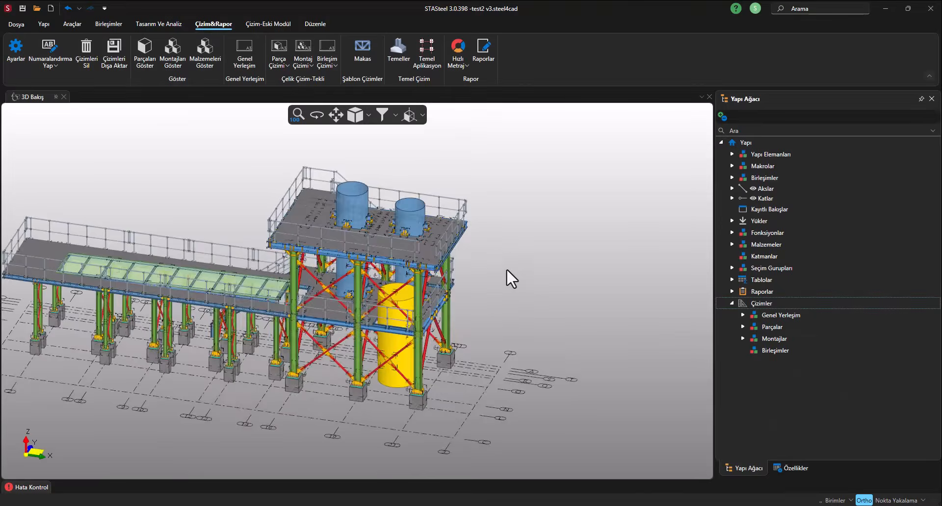
# - Open the Aks L axis view from the 3D model and hide its steel decking with the Çelik Kaplama quick filter
pyautogui.moveTo(506, 269); pyautogui.dragTo(349, 347, button='middle')
pyautogui.scroll(3, 300, 335)
pyautogui.scroll(2, 343, 343)
pyautogui.doubleClick(325, 329)
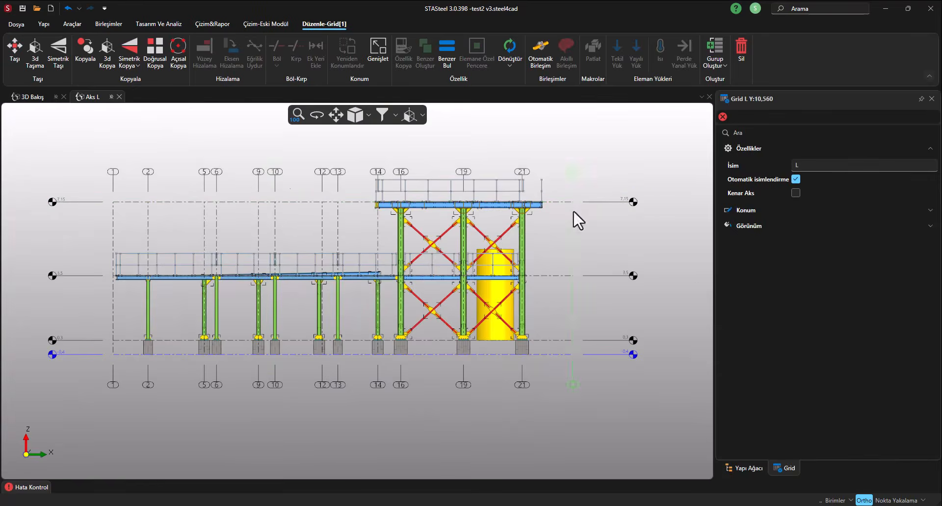
pyautogui.moveTo(429, 168); pyautogui.dragTo(385, 168, button='middle')
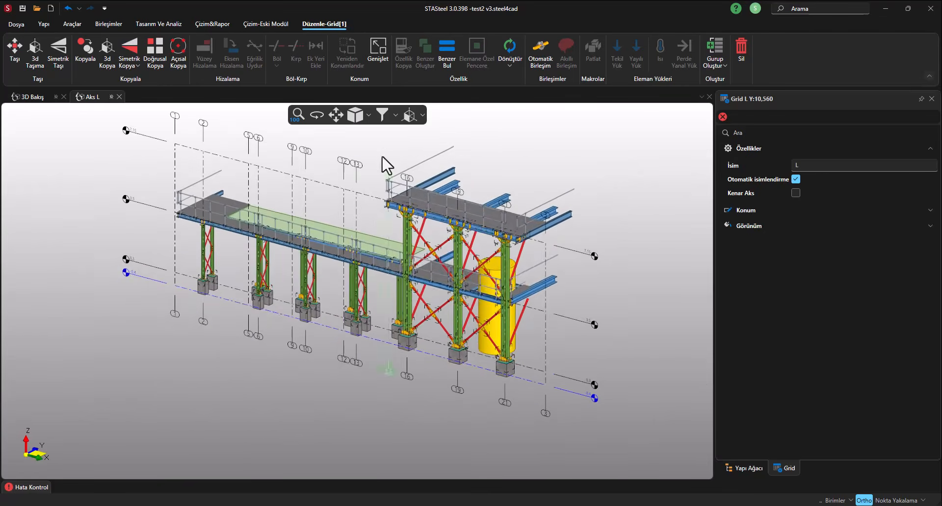
pyautogui.click(384, 118)
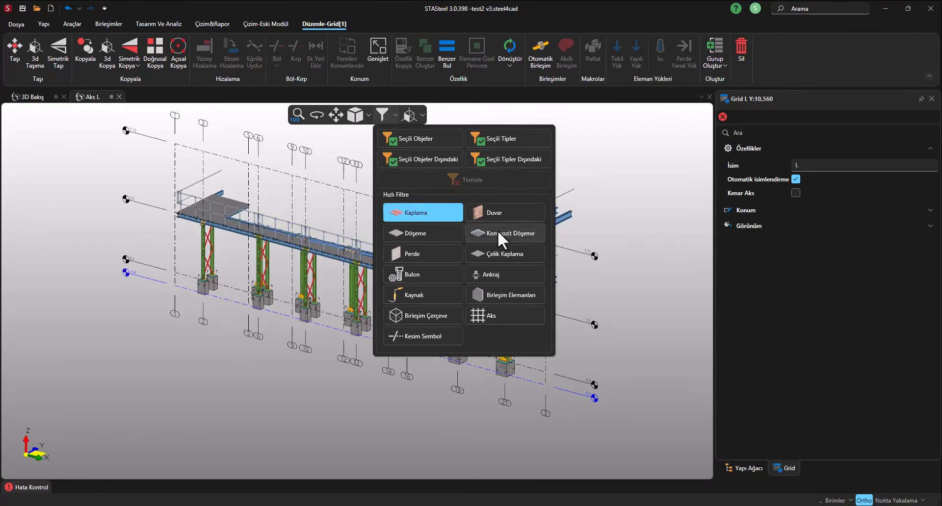
pyautogui.click(500, 251)
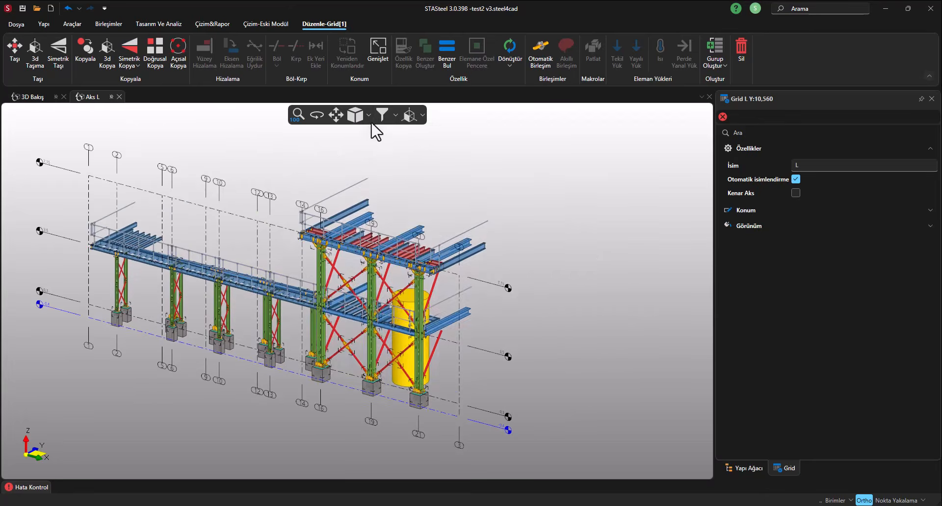
# - Set the Aks L view's rear depth (Arka Bakış Derinliği) to 3
pyautogui.click(360, 118)
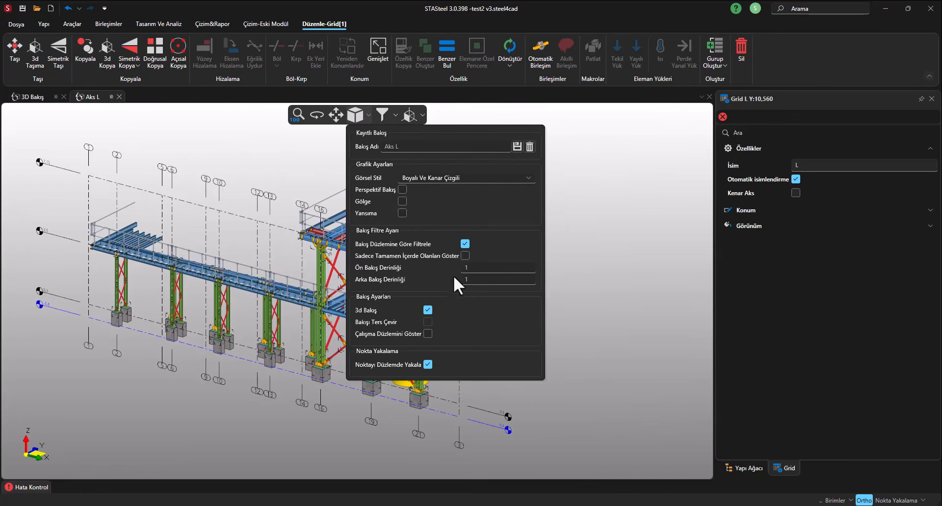
pyautogui.moveTo(473, 280); pyautogui.dragTo(452, 281)
pyautogui.write('3')
pyautogui.click(475, 268)
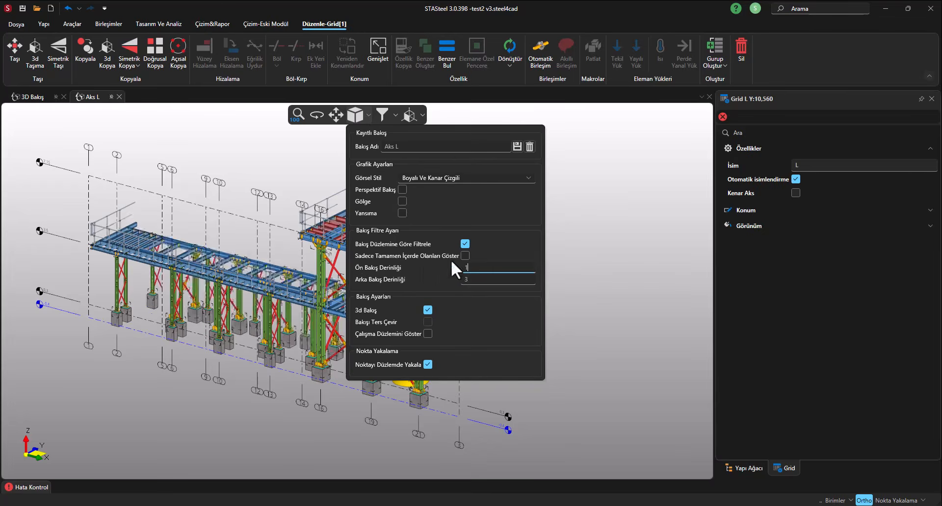
pyautogui.scroll(3, 150, 237)
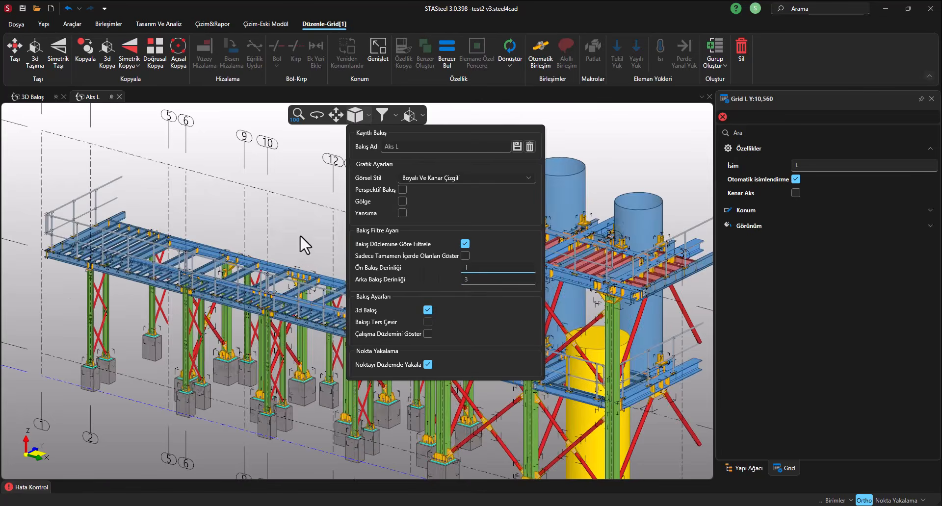
pyautogui.scroll(-2, 299, 235)
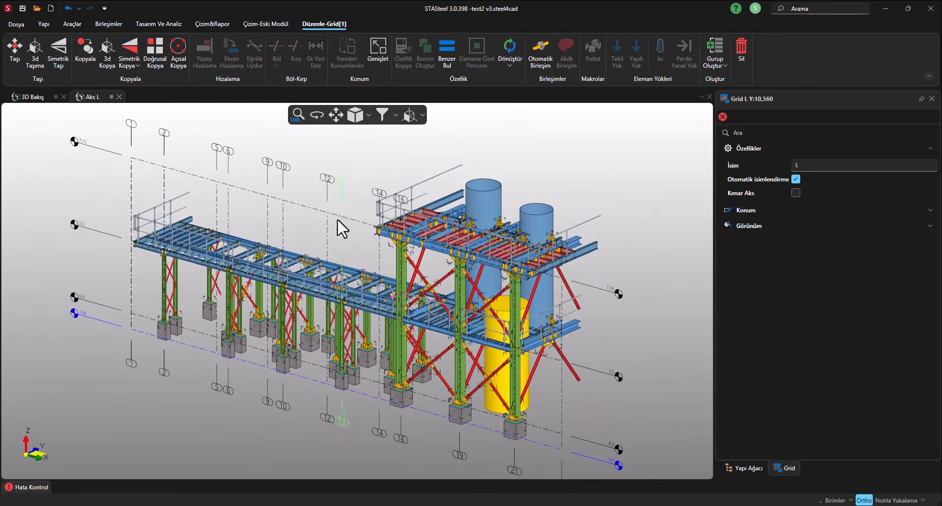
# - Generate a single-sheet general layout of Aks L from both Akslar and Açık Pencereler, using drawing setting 3D with Kaplama Çiz enabled
pyautogui.click(215, 24)
pyautogui.moveTo(364, 143); pyautogui.dragTo(332, 155, button='middle')
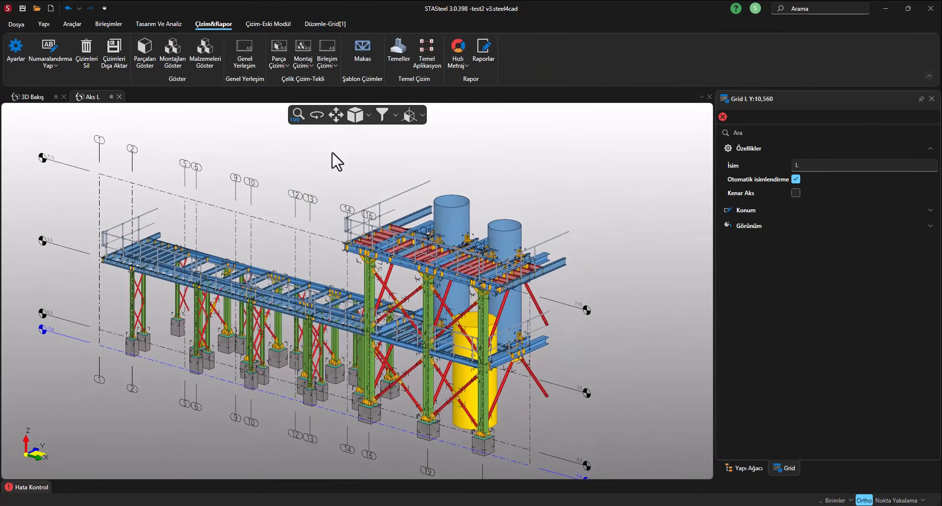
pyautogui.click(244, 53)
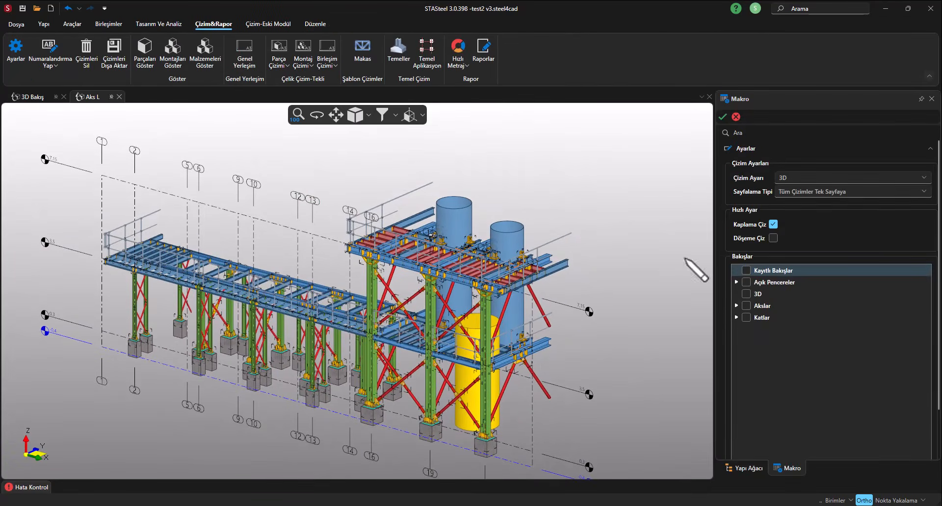
pyautogui.click(736, 306)
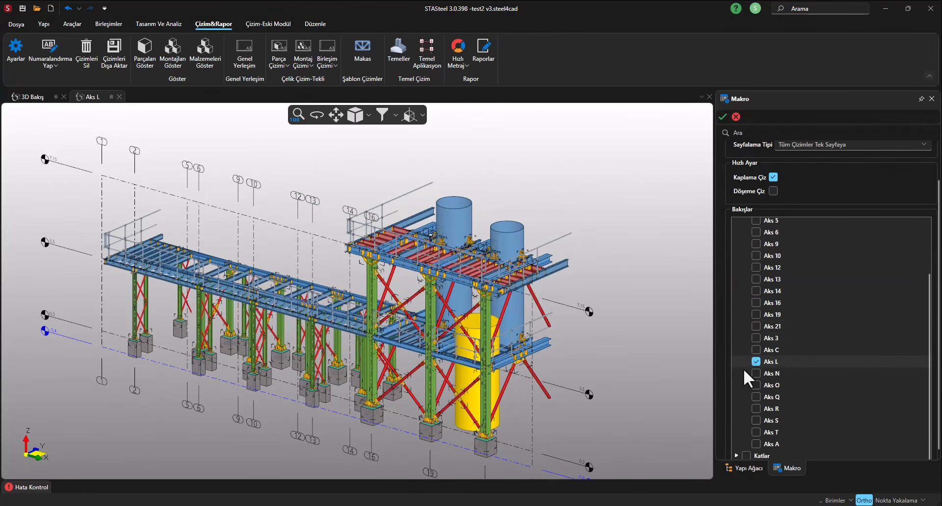
pyautogui.click(756, 362)
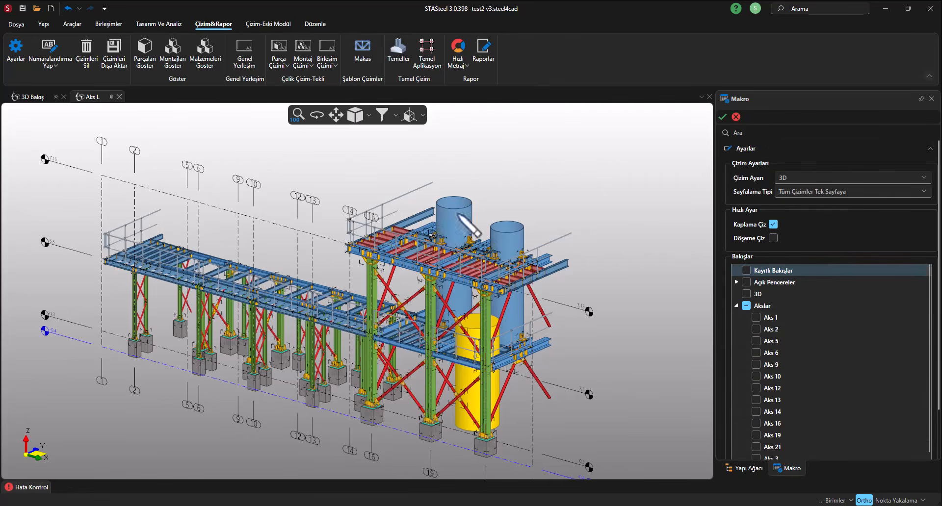
pyautogui.click(736, 282)
pyautogui.click(757, 305)
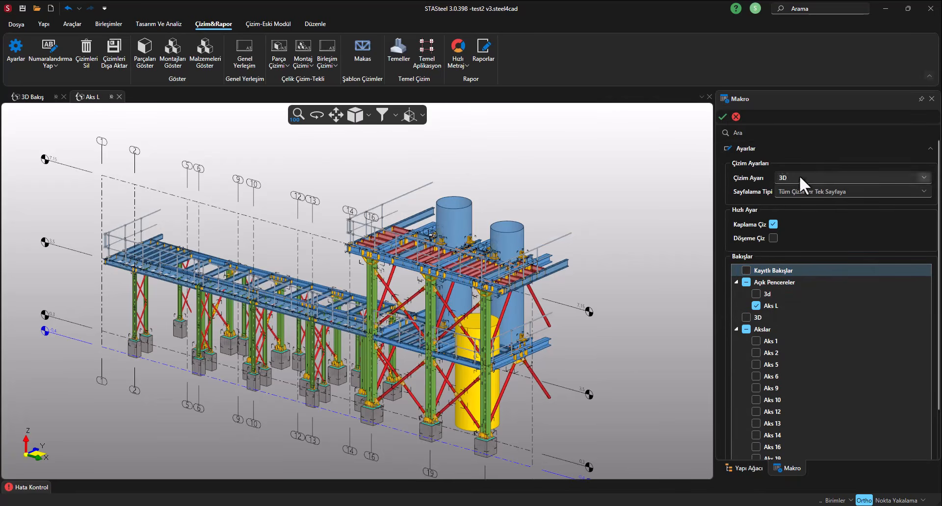
pyautogui.click(724, 116)
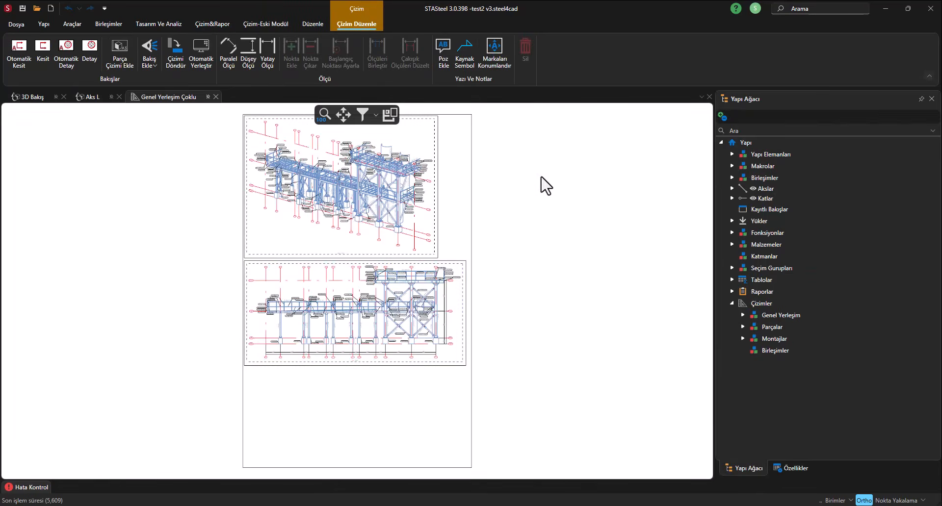
# - Examine the Aks L elevation and the 3D window drawing on the Genel Yerleşim Çoklu sheet
pyautogui.scroll(4, 282, 323)
pyautogui.scroll(1, 282, 323)
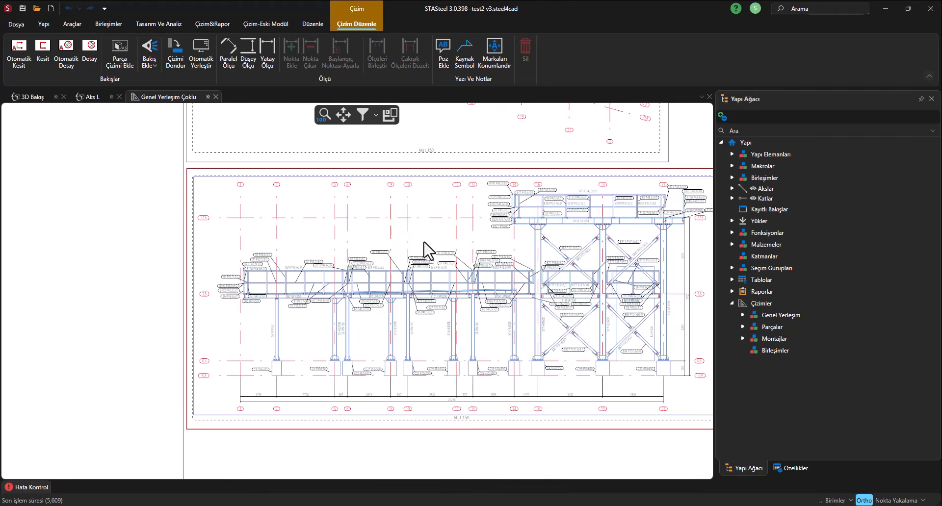
pyautogui.scroll(-2, 404, 250)
pyautogui.moveTo(444, 171); pyautogui.dragTo(407, 322, button='middle')
pyautogui.scroll(2, 392, 191)
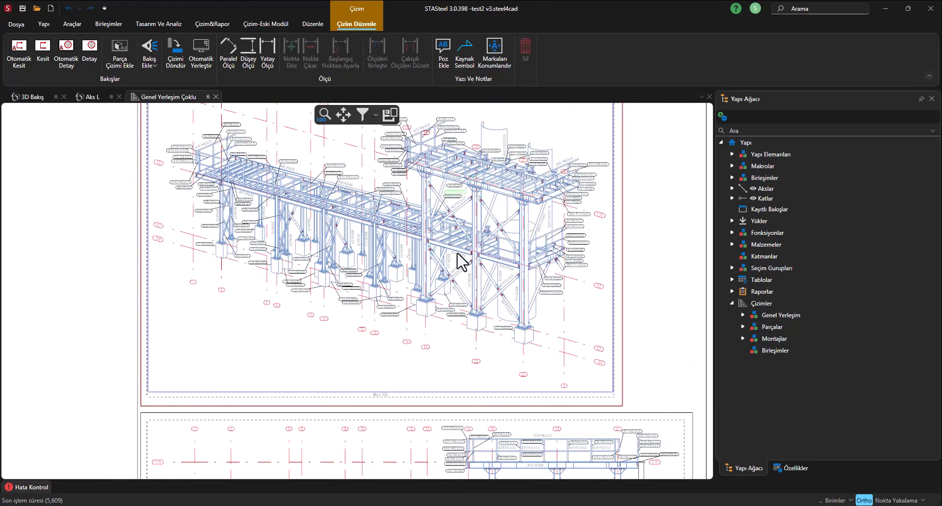
# - Return to the Aks L model view and turn off its 3d Bakış option
pyautogui.click(95, 99)
pyautogui.scroll(-3, 373, 206)
pyautogui.moveTo(356, 169); pyautogui.dragTo(347, 184, button='middle')
pyautogui.click(313, 115)
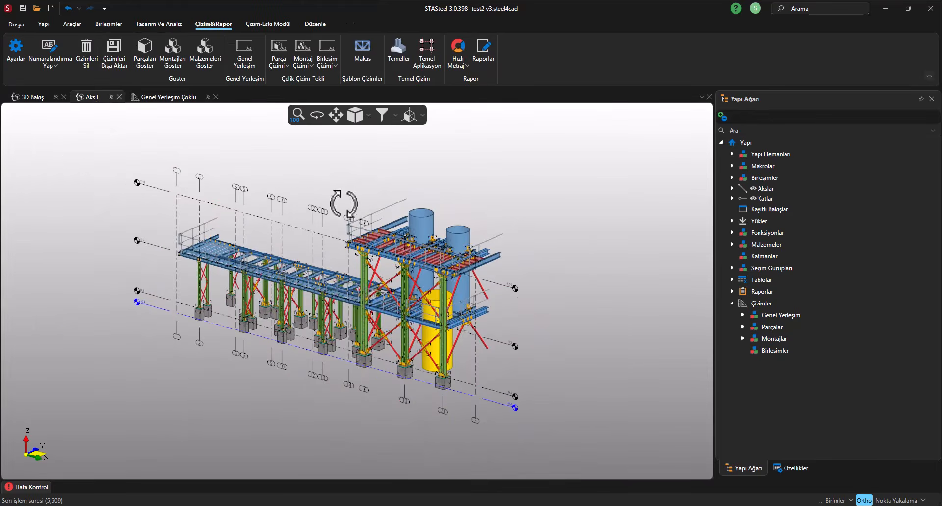
pyautogui.moveTo(343, 205); pyautogui.dragTo(368, 183)
pyautogui.click(369, 116)
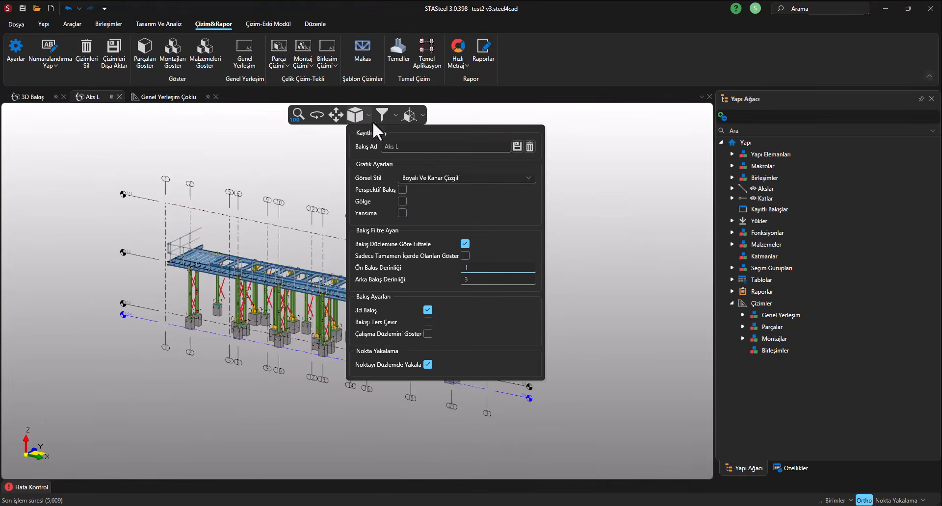
pyautogui.click(426, 308)
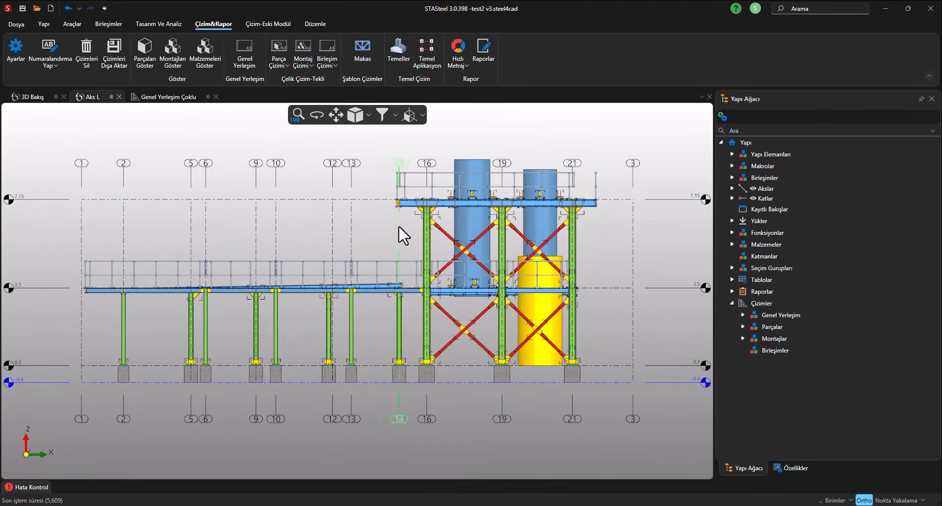
# - Toggle the Aks L view repeatedly between 2D and 3D, ending in 3D with the walkway and platform in view
pyautogui.hotkey('ctrl', 'p')
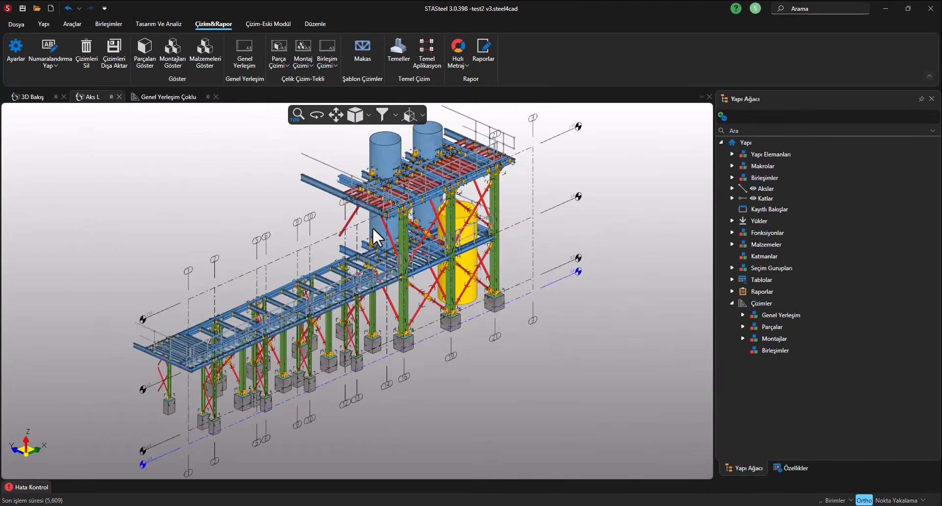
pyautogui.hotkey('ctrl', 'p')
pyautogui.hotkey('ctrl', 'p')
pyautogui.hotkey('ctrl', 'p')
pyautogui.hotkey('ctrl', 'p')
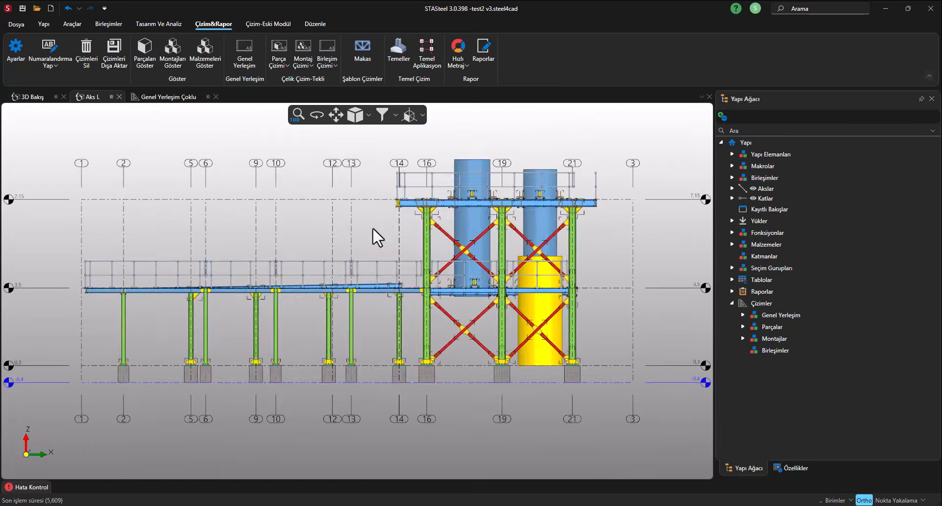
pyautogui.hotkey('ctrl', 'p')
pyautogui.hotkey('ctrl', 'p')
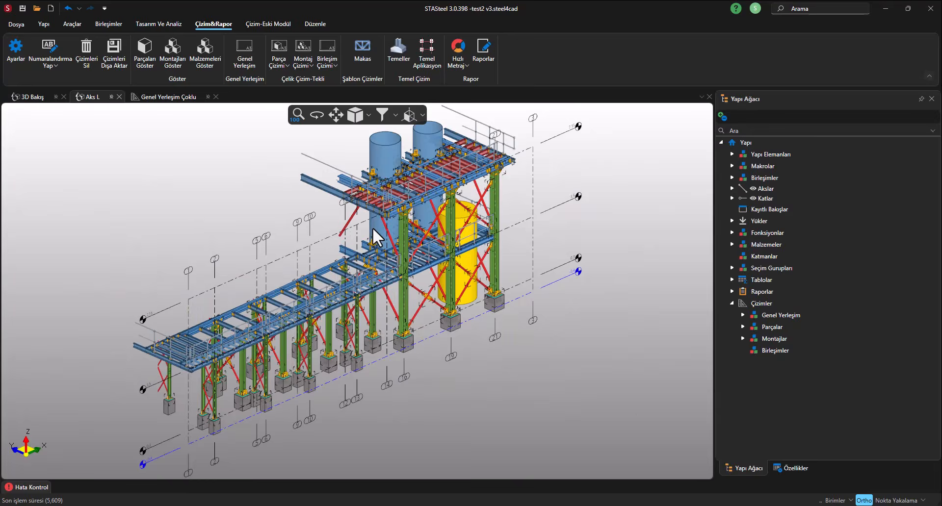
pyautogui.hotkey('ctrl', 'p')
pyautogui.hotkey('ctrl', 'p')
pyautogui.scroll(-1, 355, 244)
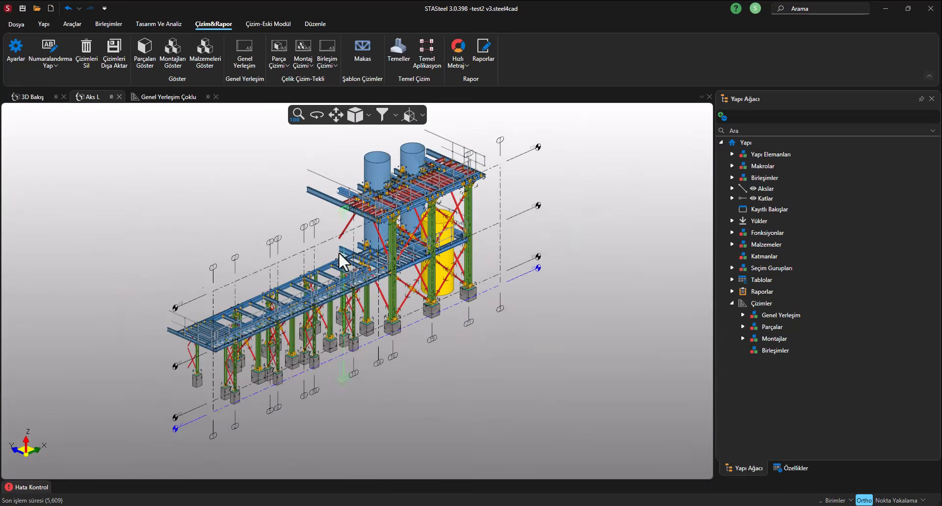
pyautogui.moveTo(440, 370); pyautogui.dragTo(332, 402, button='middle')
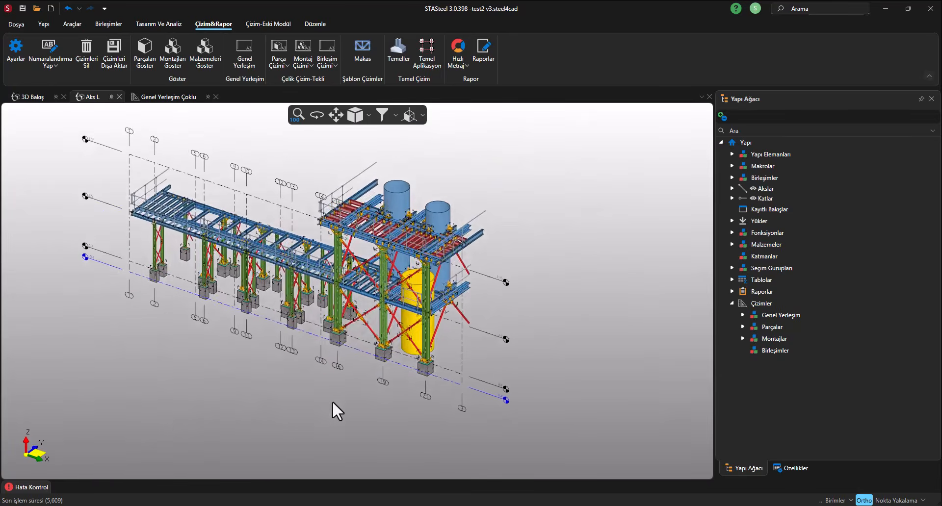
pyautogui.scroll(-2, 332, 401)
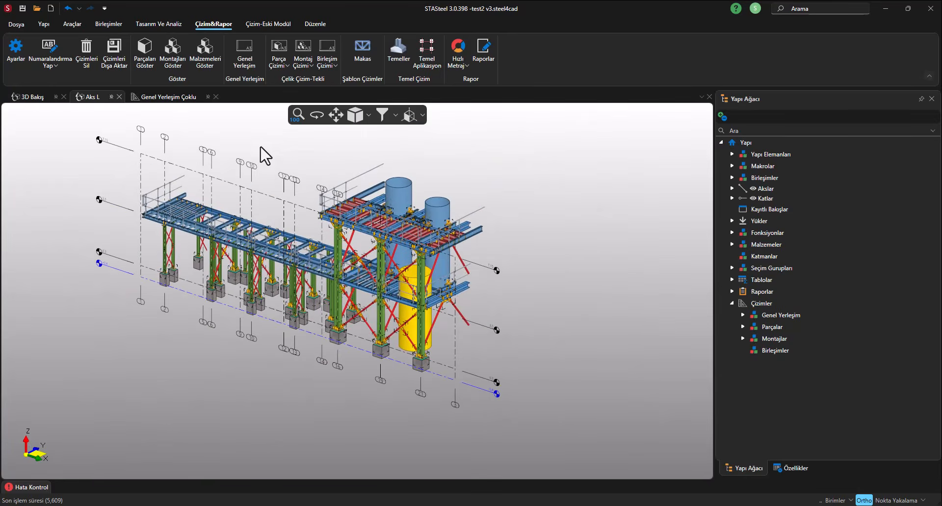
# - Select the walkway end around axes 1 to 6 in the Aks L view and hide it with the Seçili Objeler filter
pyautogui.moveTo(261, 147); pyautogui.dragTo(348, 179, button='middle')
pyautogui.moveTo(260, 382); pyautogui.dragTo(104, 152)
pyautogui.click(395, 116)
pyautogui.click(391, 145)
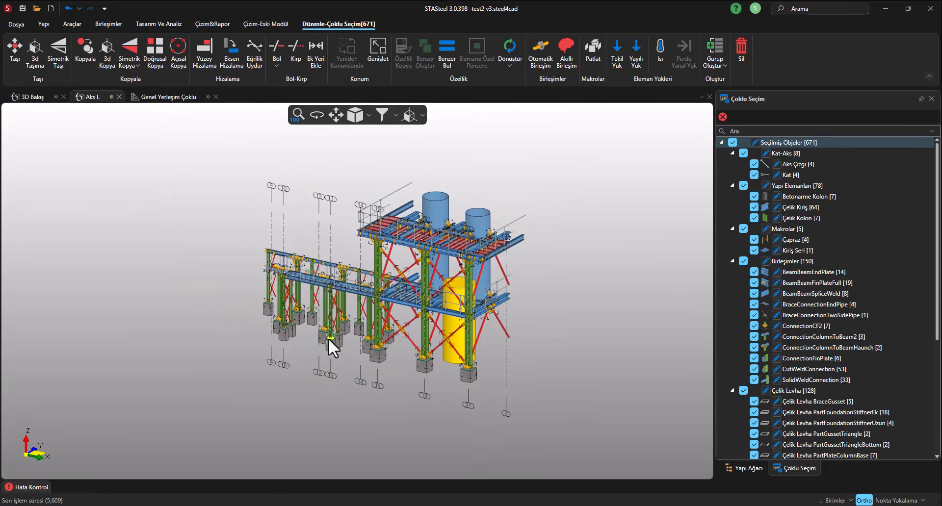
# - Select the remaining outer part of the walkway in the Aks L view and hide it with the Seçili Objeler filter
pyautogui.moveTo(327, 383); pyautogui.dragTo(244, 240)
pyautogui.click(384, 113)
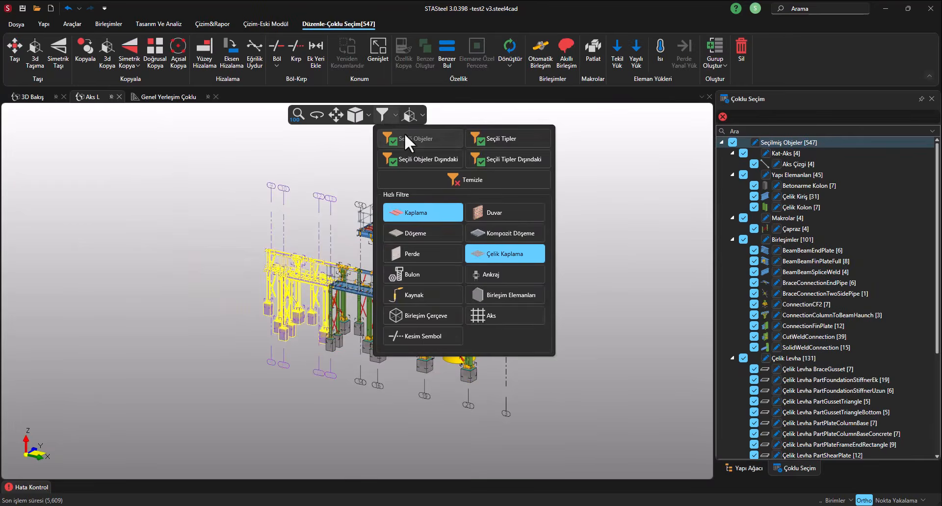
pyautogui.click(404, 137)
pyautogui.moveTo(349, 247)
pyautogui.mouseDown(button='middle')
pyautogui.moveTo(595, 255)
pyautogui.moveTo(536, 209)
pyautogui.mouseUp(button='middle')
# - Save the filtered 3D view under the name Aks L Çizim
pyautogui.click(364, 117)
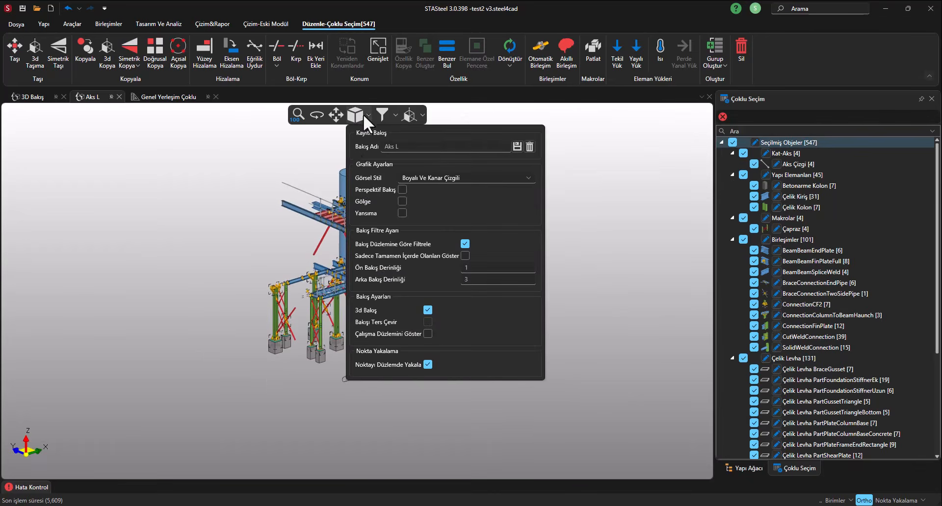
pyautogui.click(420, 150)
pyautogui.write('Çizim')
pyautogui.click(517, 147)
pyautogui.click(591, 226)
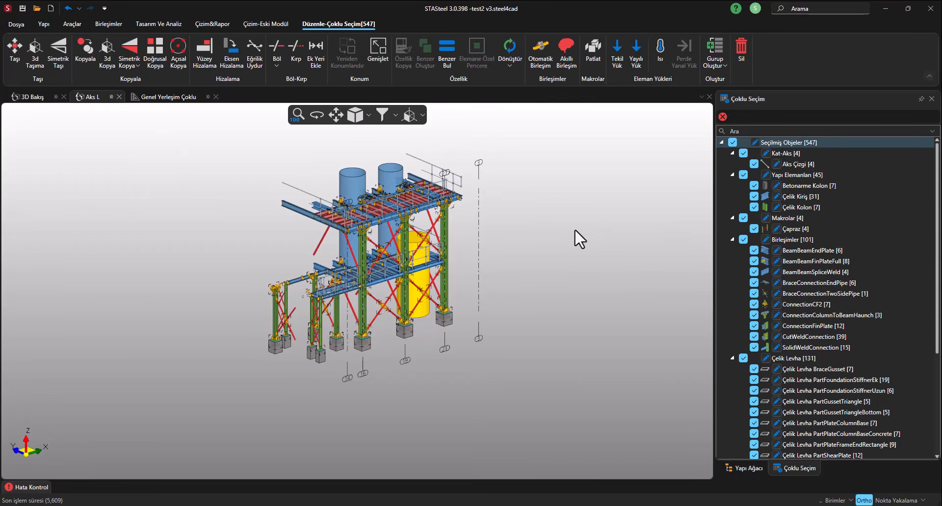
# - Save the project and close the Aks L and Genel Yerleşim Çoklu windows
pyautogui.click(23, 8)
pyautogui.click(117, 96)
pyautogui.click(161, 96)
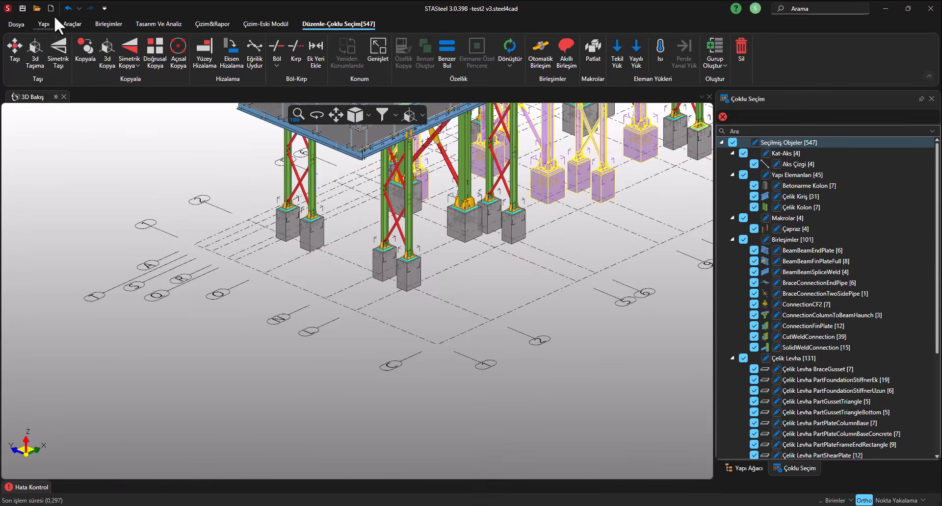
# - Reopen the test2 v3 project and open its saved view Aks L Çizim
pyautogui.click(51, 8)
pyautogui.click(20, 25)
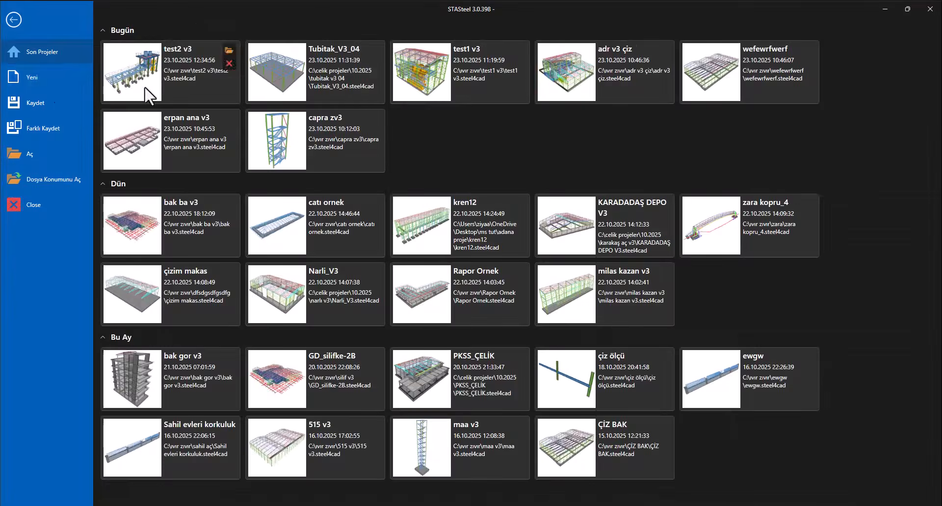
pyautogui.press('Escape')
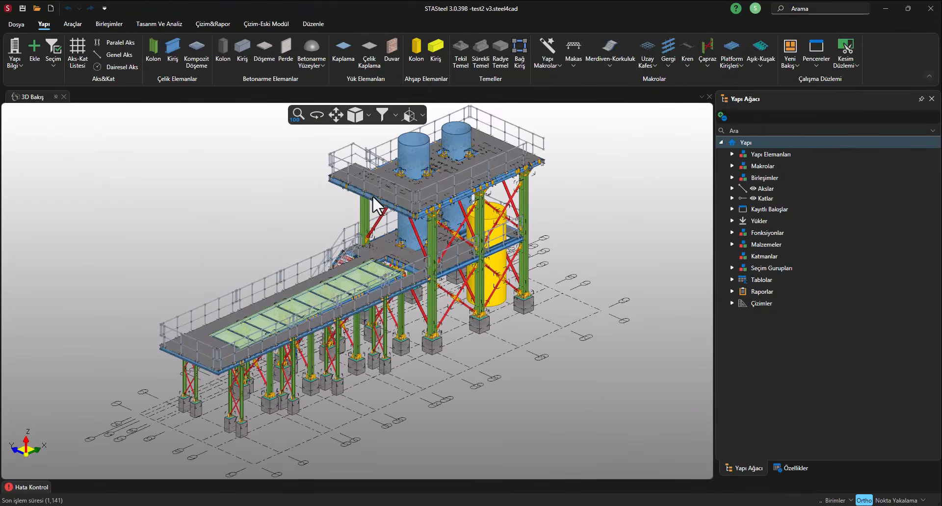
pyautogui.click(732, 210)
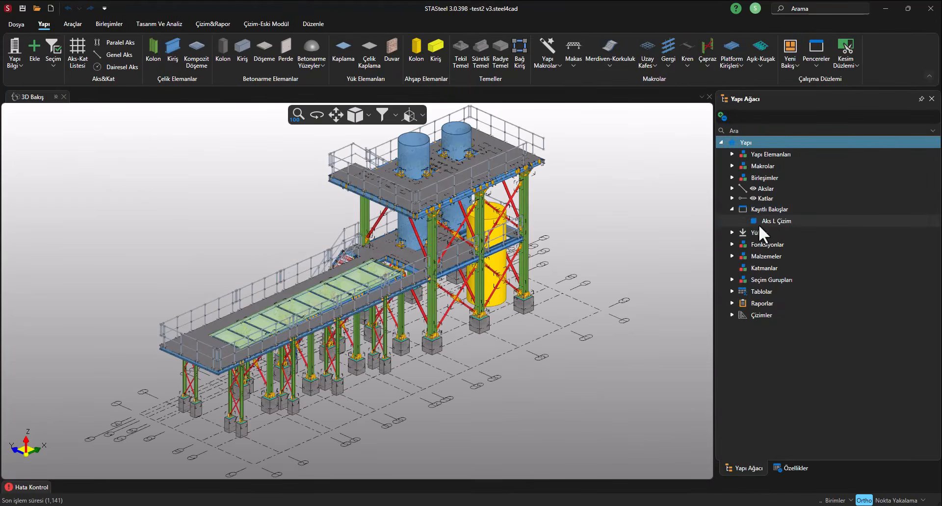
pyautogui.doubleClick(777, 220)
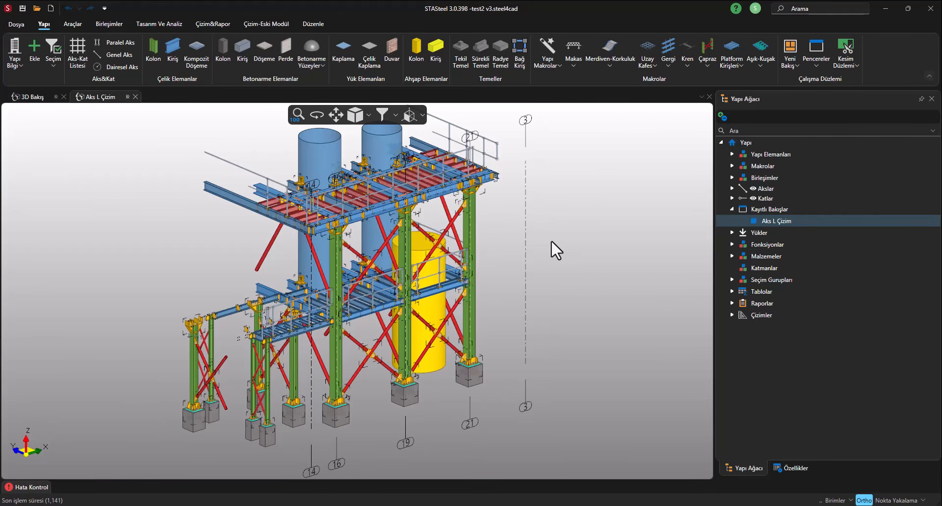
# - Close the Aks L Çizim window and generate a general layout drawing from that saved view with the 3D drawing setting
pyautogui.click(215, 25)
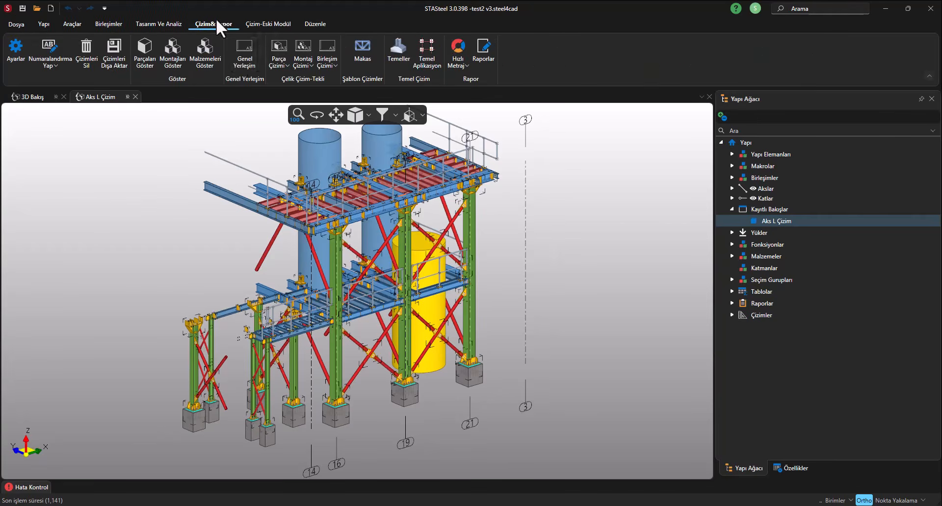
pyautogui.click(241, 59)
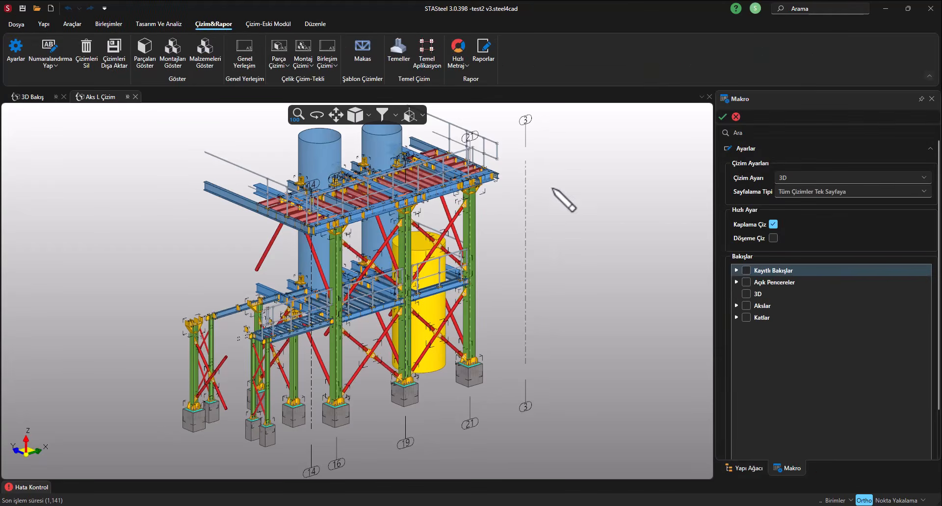
pyautogui.click(737, 270)
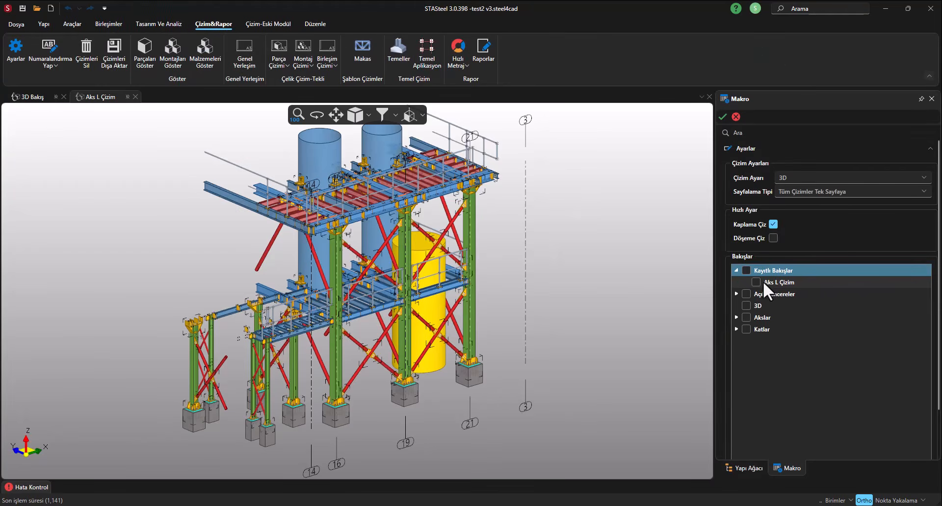
pyautogui.click(135, 97)
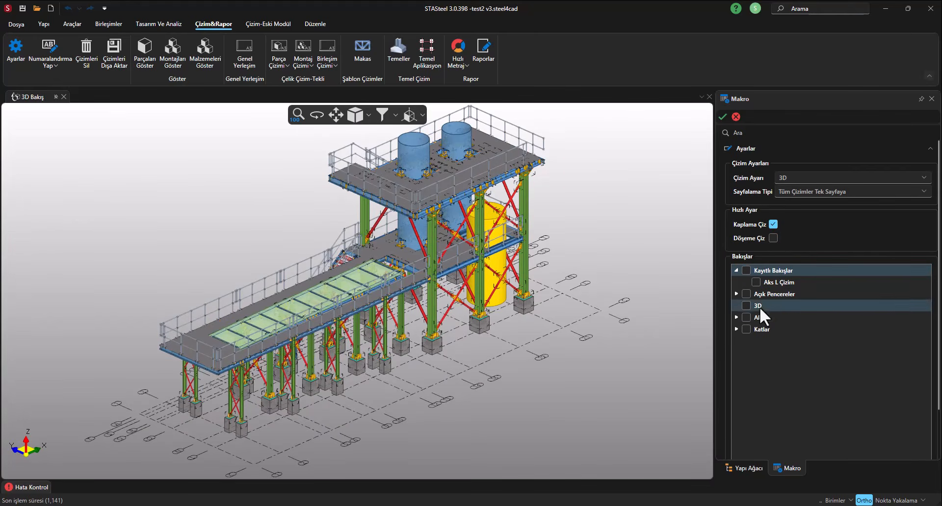
pyautogui.click(756, 282)
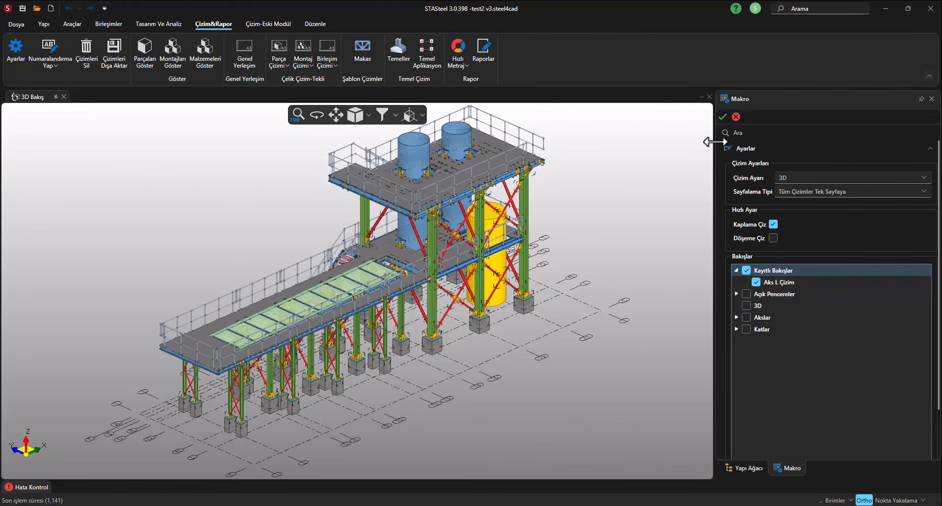
pyautogui.click(722, 117)
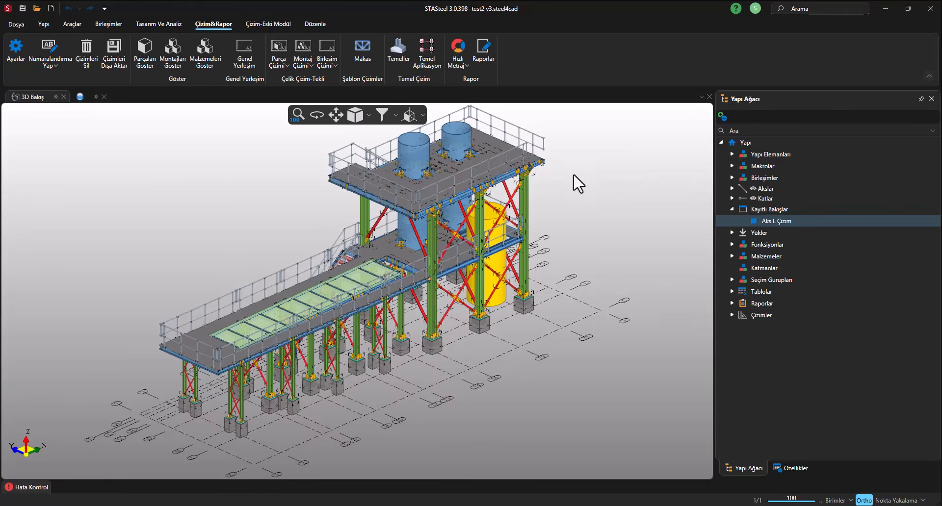
# - Examine the labelled Aks L Çizim drawing on the Genel Yerleşim Çoklu sheet and close the sheet
pyautogui.scroll(3, 345, 208)
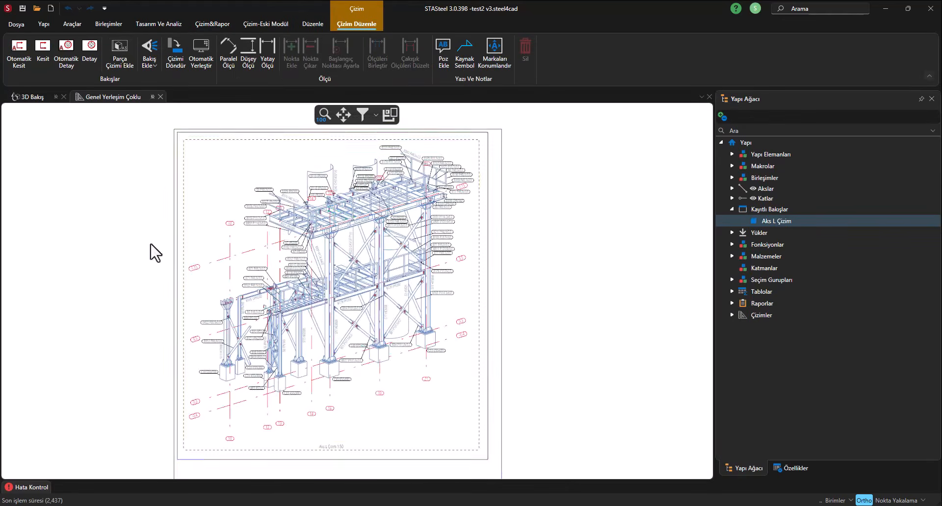
pyautogui.scroll(1, 330, 276)
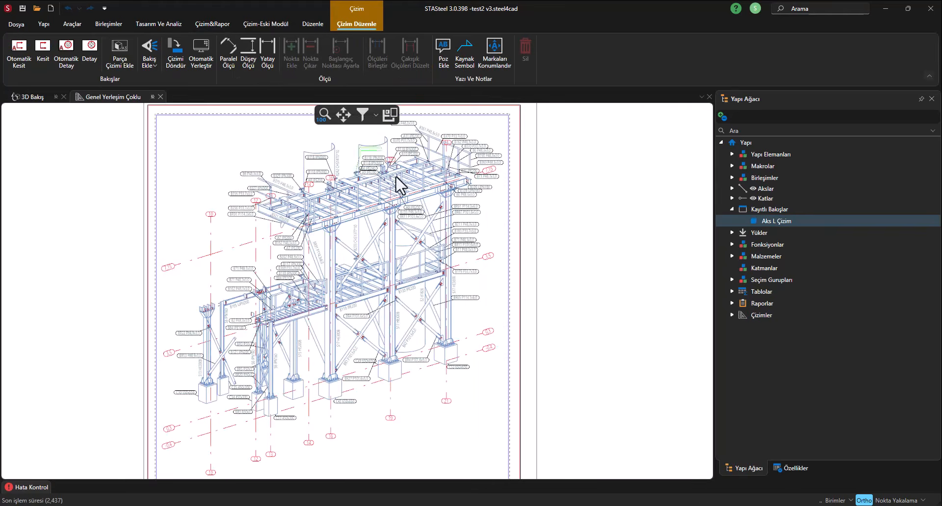
pyautogui.click(161, 96)
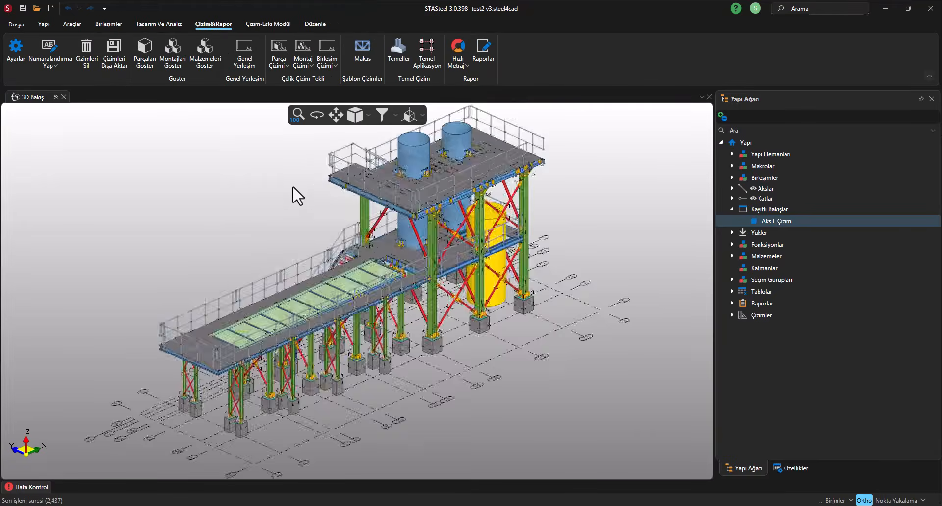
pyautogui.scroll(-3, 274, 209)
pyautogui.rightClick(273, 225)
pyautogui.click(276, 246)
pyautogui.scroll(2, 242, 189)
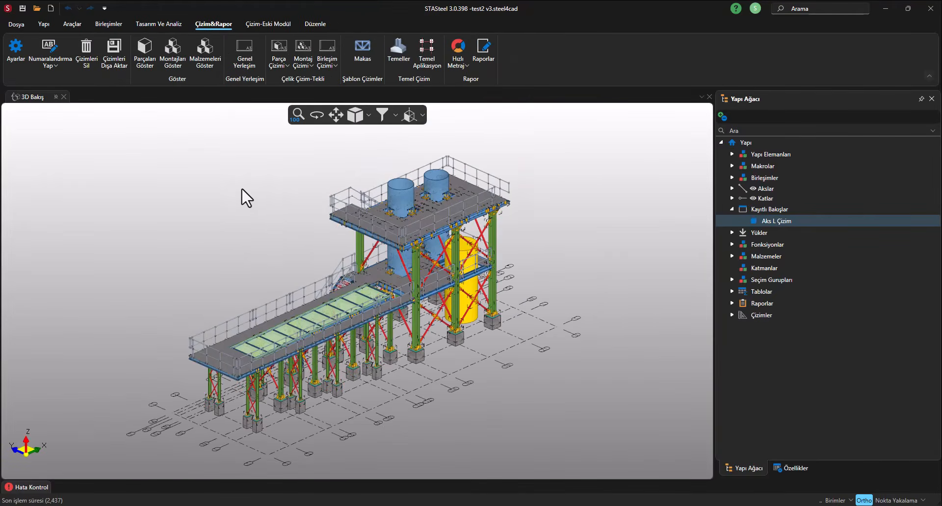
# - Open the test1 v3 project and hide the roof and wall cladding in its 3D view with the Kaplama filter
pyautogui.click(15, 24)
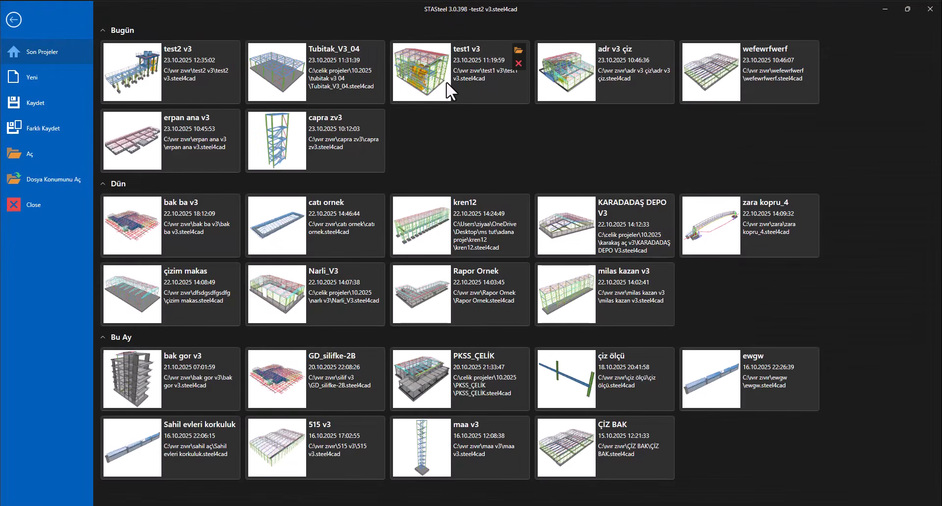
pyautogui.press('Escape')
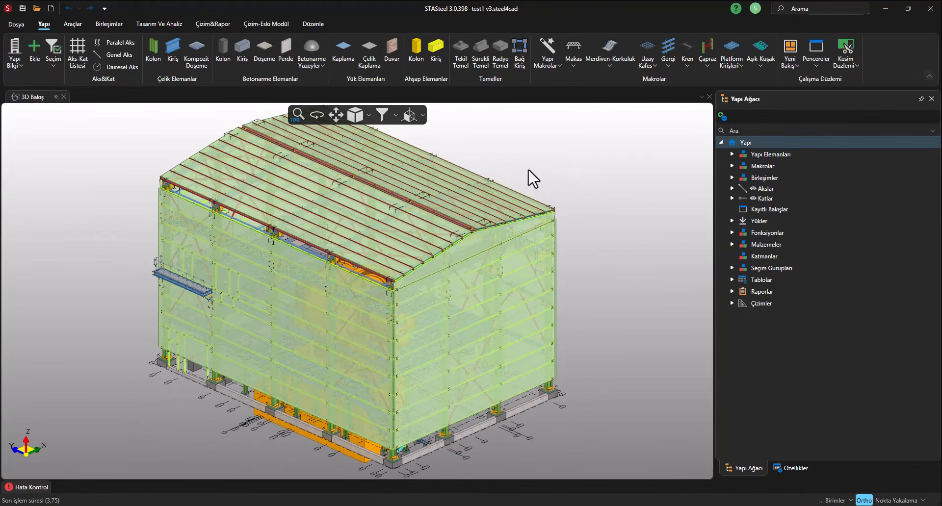
pyautogui.click(313, 118)
pyautogui.moveTo(415, 221); pyautogui.dragTo(229, 187)
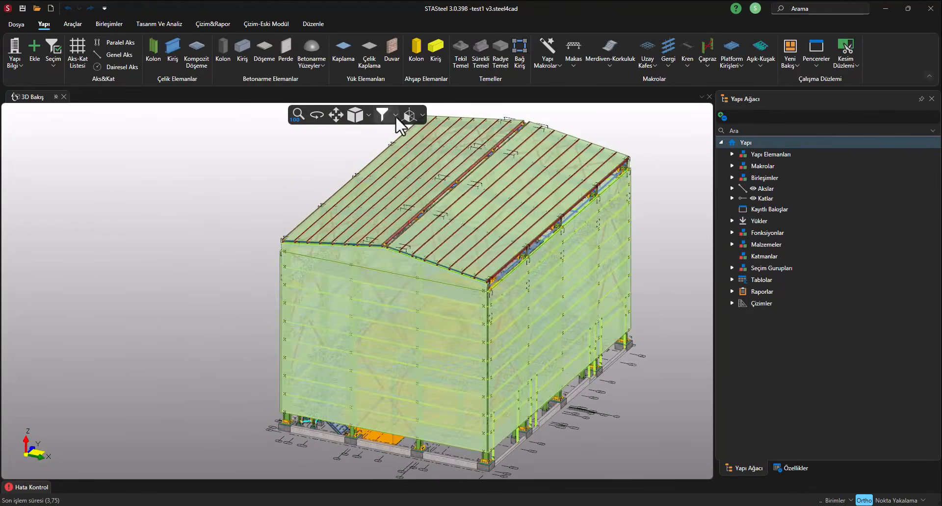
pyautogui.click(395, 116)
pyautogui.click(419, 204)
pyautogui.click(293, 174)
pyautogui.moveTo(280, 242); pyautogui.dragTo(216, 290, button='middle')
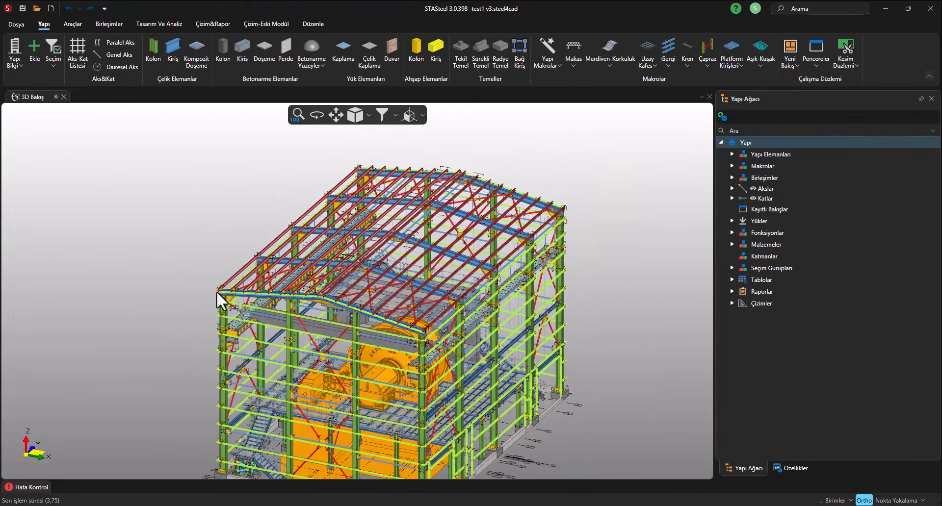
# - Open the elevation view of axis E' and hide its cladding with the Kaplama filter
pyautogui.scroll(-2, 280, 132)
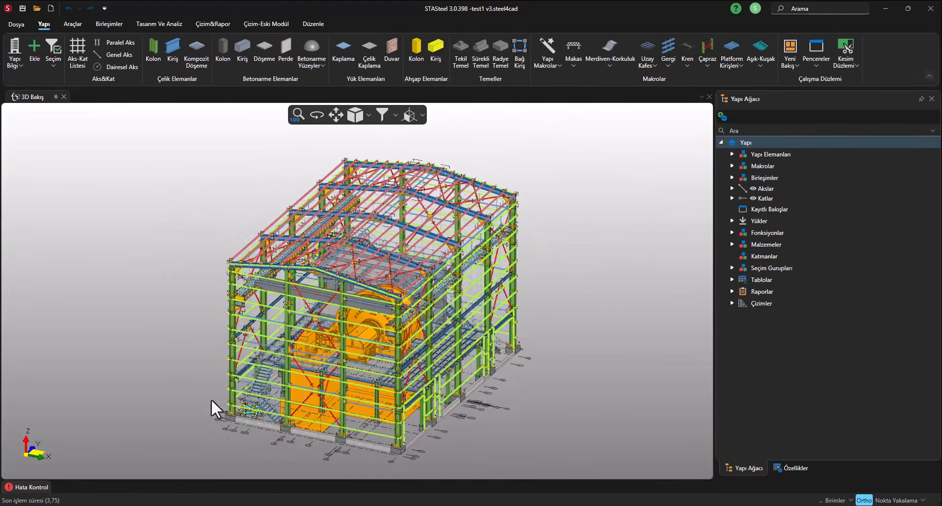
pyautogui.scroll(3, 414, 451)
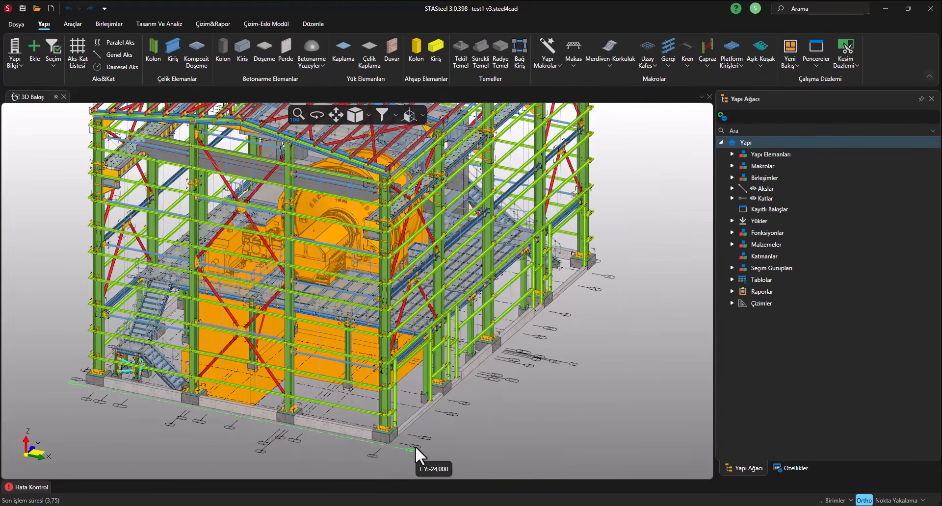
pyautogui.scroll(5, 420, 445)
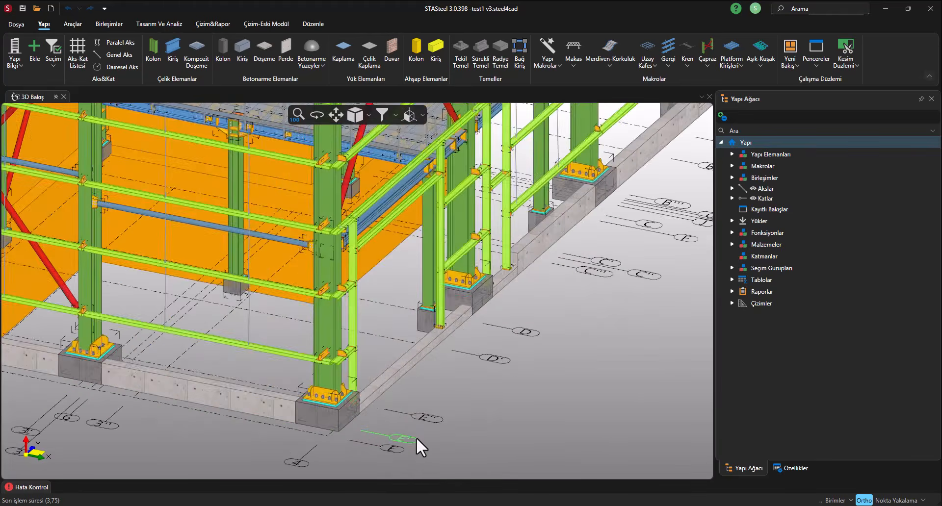
pyautogui.doubleClick(417, 437)
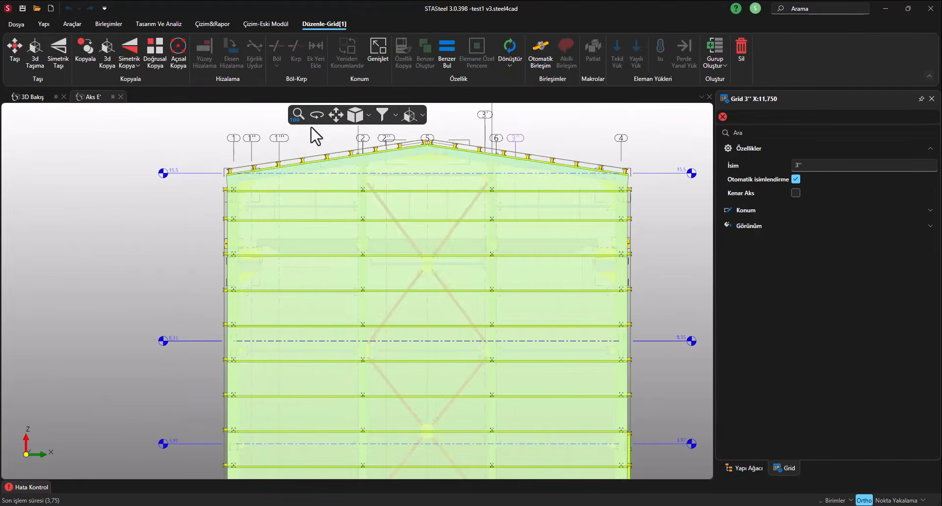
pyautogui.click(383, 117)
pyautogui.click(413, 215)
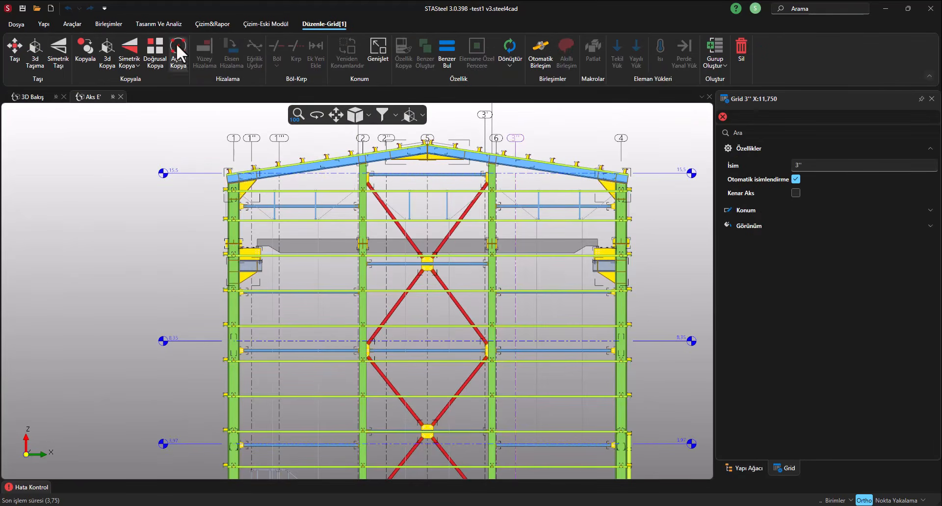
# - Generate a general layout drawing of Kat 15,5 with the Düzlem Yerleşim setting and Kaplama Çiz turned off
pyautogui.click(204, 24)
pyautogui.click(249, 52)
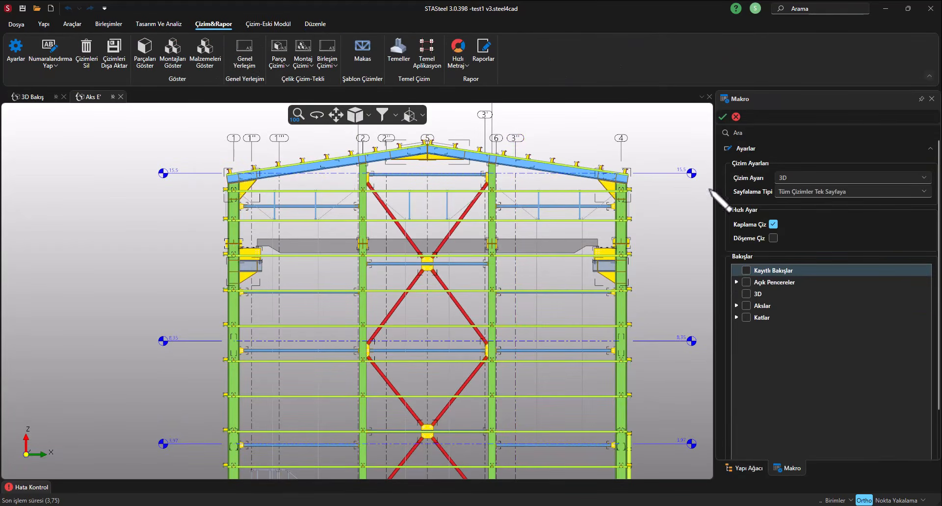
pyautogui.click(737, 317)
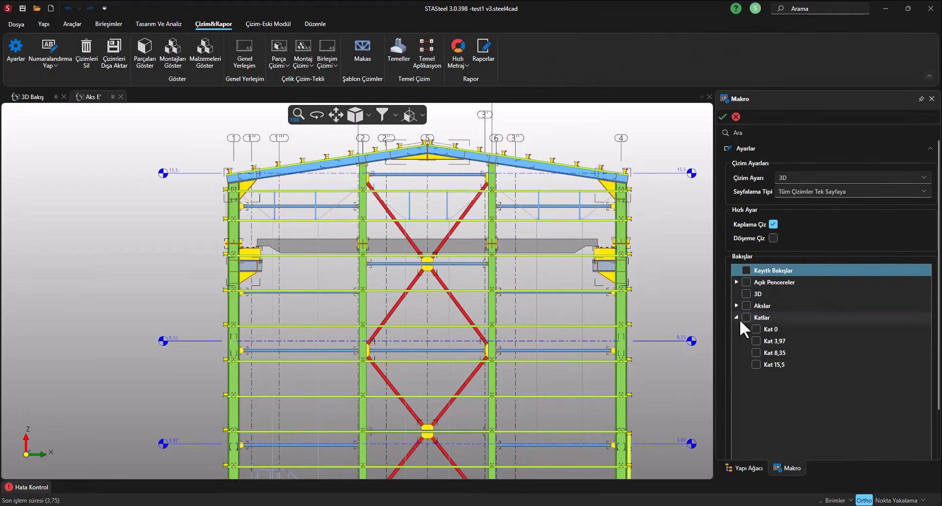
pyautogui.click(757, 364)
pyautogui.click(798, 175)
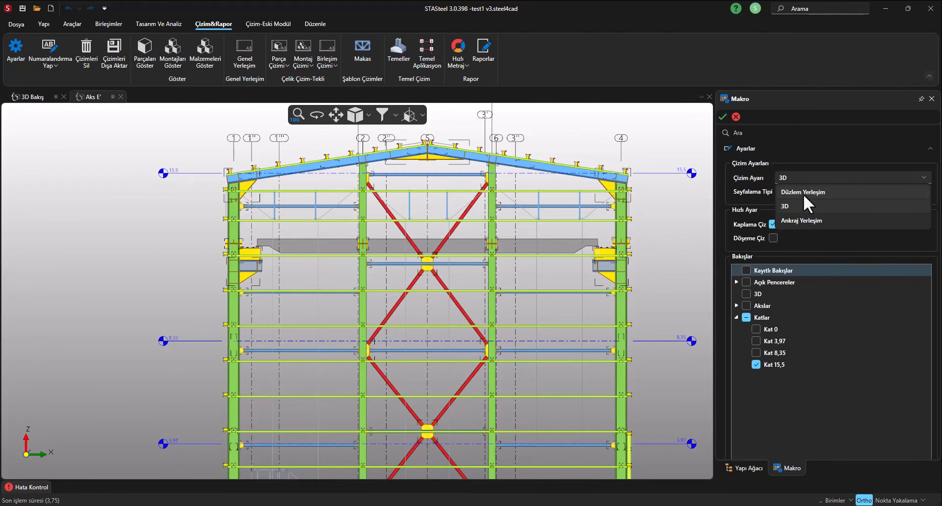
pyautogui.click(802, 193)
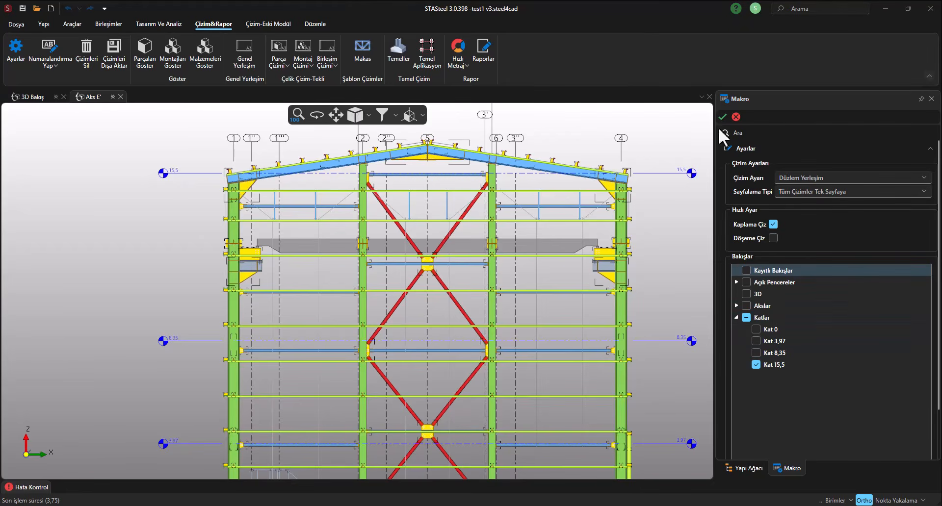
pyautogui.click(773, 225)
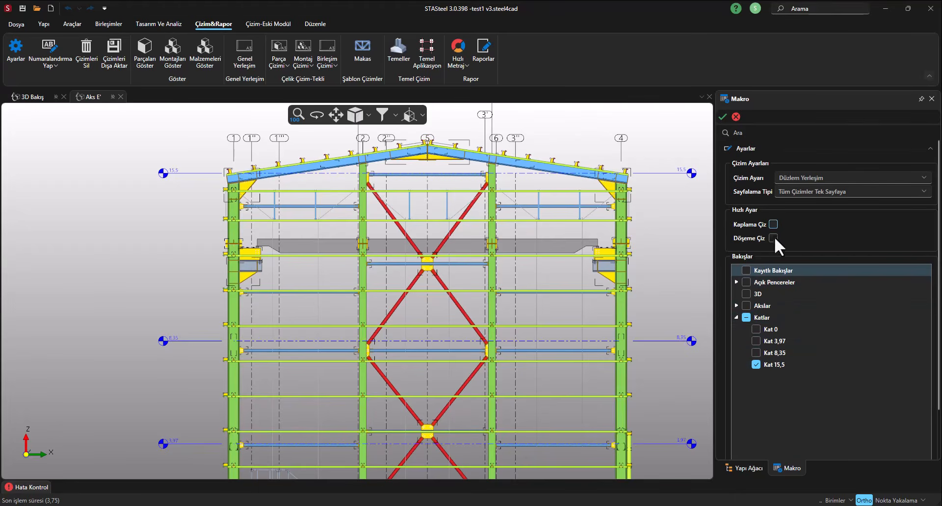
pyautogui.click(723, 116)
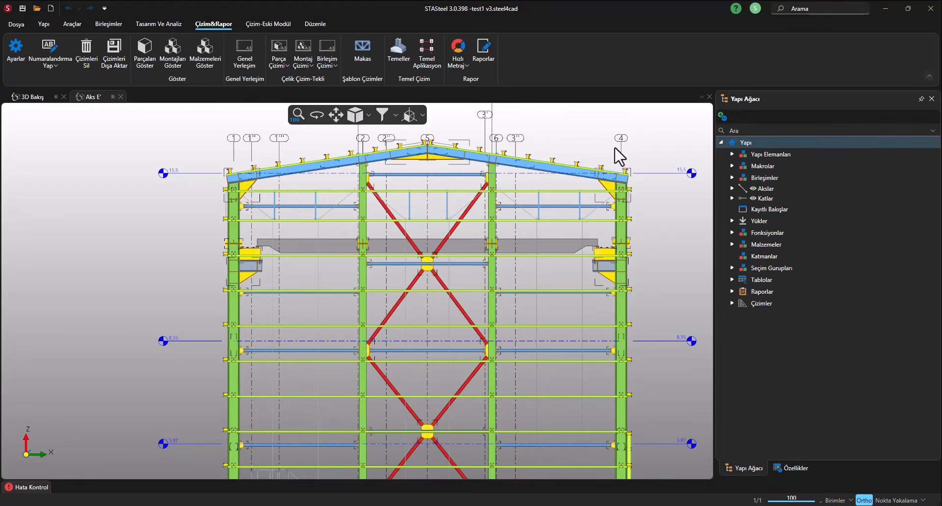
pyautogui.scroll(6, 352, 202)
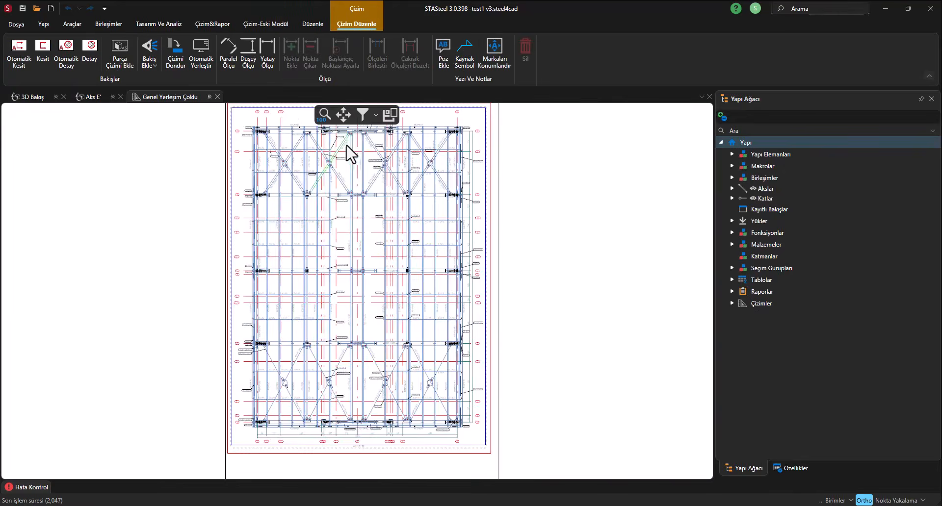
pyautogui.scroll(3, 347, 169)
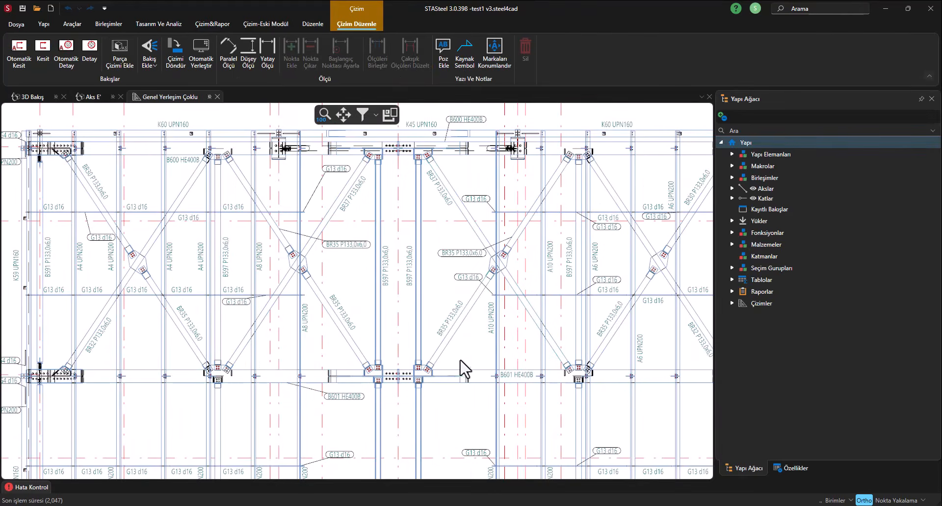
# - Open the floor view of Kat 15,5 from the building's model tree and hide its cladding with the Kaplama filter
pyautogui.scroll(-3, 414, 202)
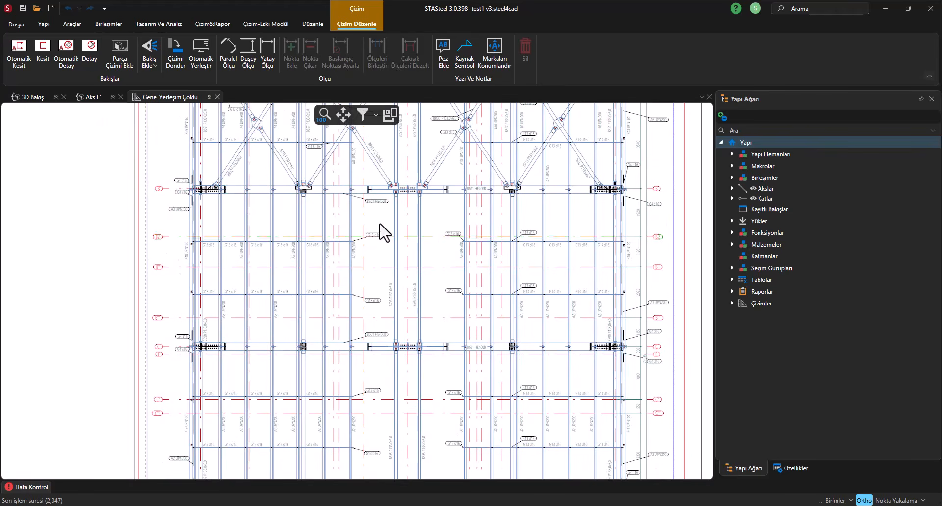
pyautogui.scroll(1, 382, 230)
pyautogui.scroll(1, 424, 251)
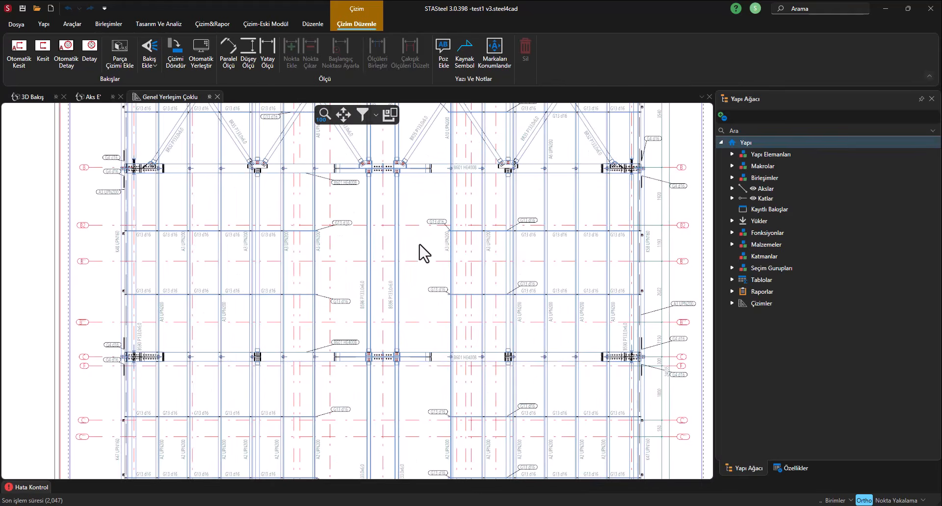
pyautogui.click(30, 98)
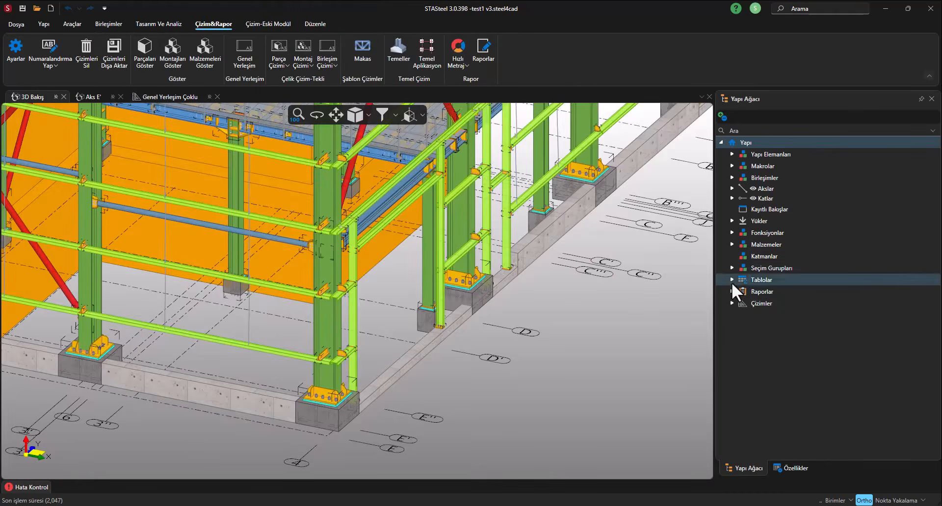
pyautogui.click(733, 198)
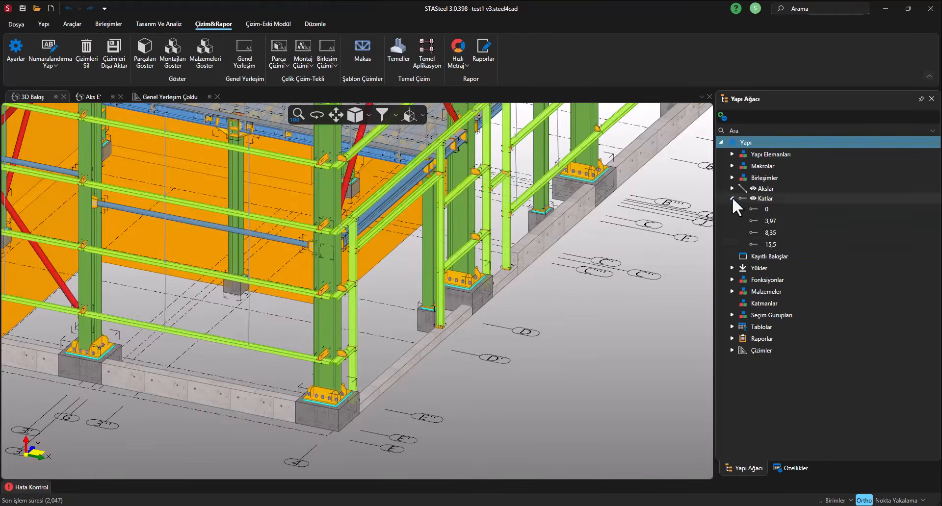
pyautogui.doubleClick(772, 243)
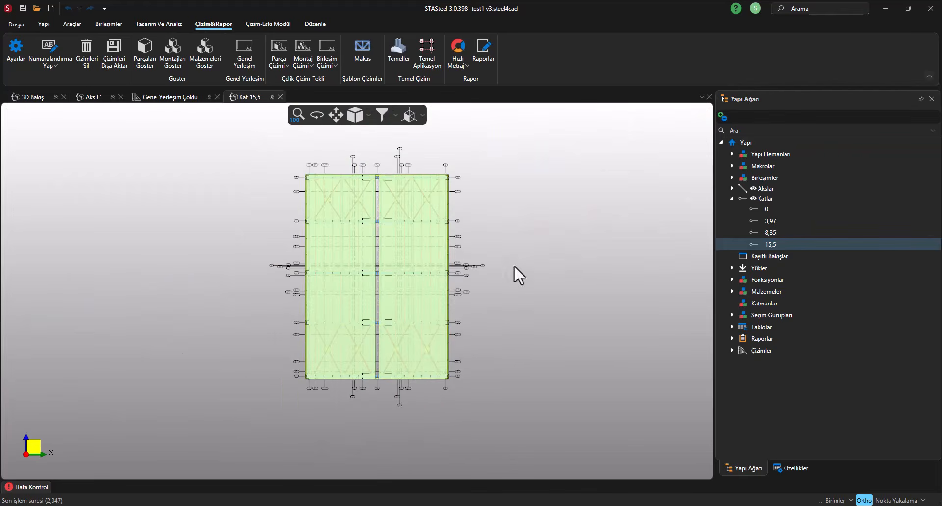
pyautogui.moveTo(513, 370); pyautogui.dragTo(373, 206, button='middle')
pyautogui.click(386, 116)
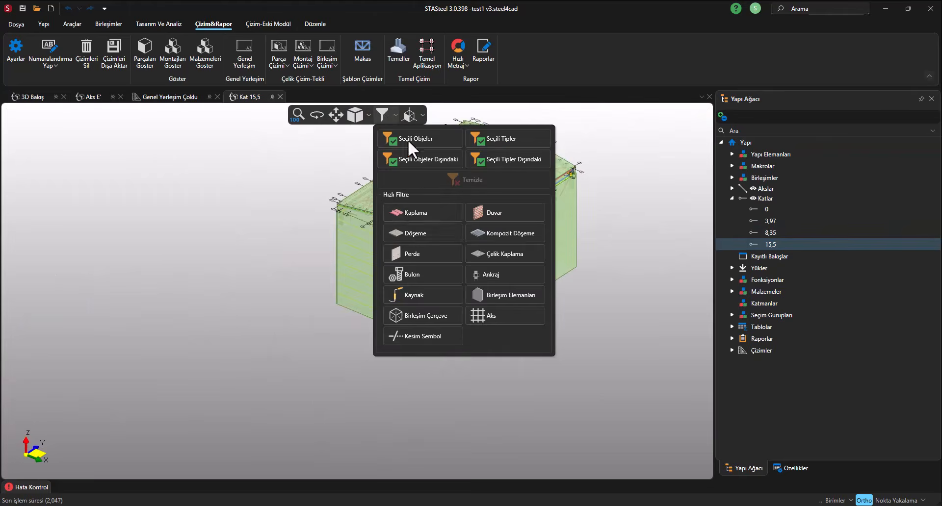
pyautogui.click(408, 216)
pyautogui.scroll(5, 265, 253)
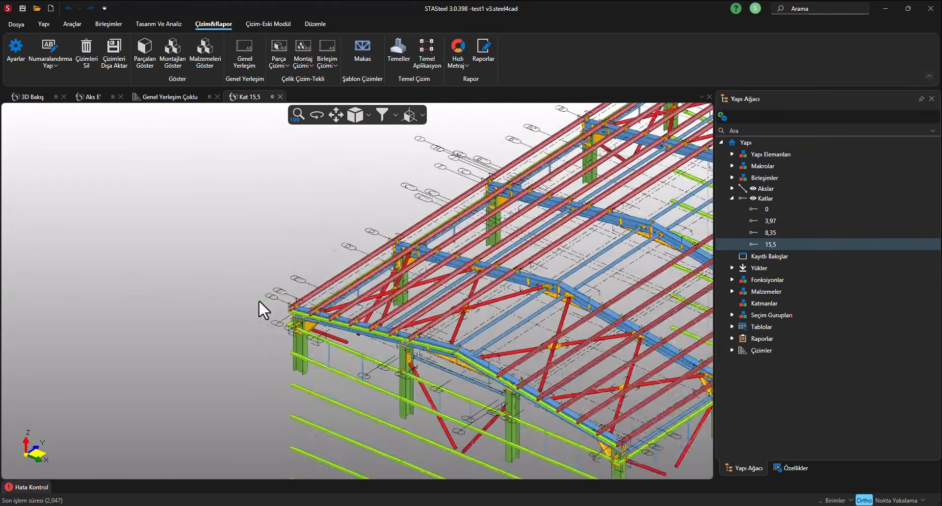
# - Set the front view depth (Ön Bakış Derinliği) of the Kat 15,5 view to 3
pyautogui.click(361, 115)
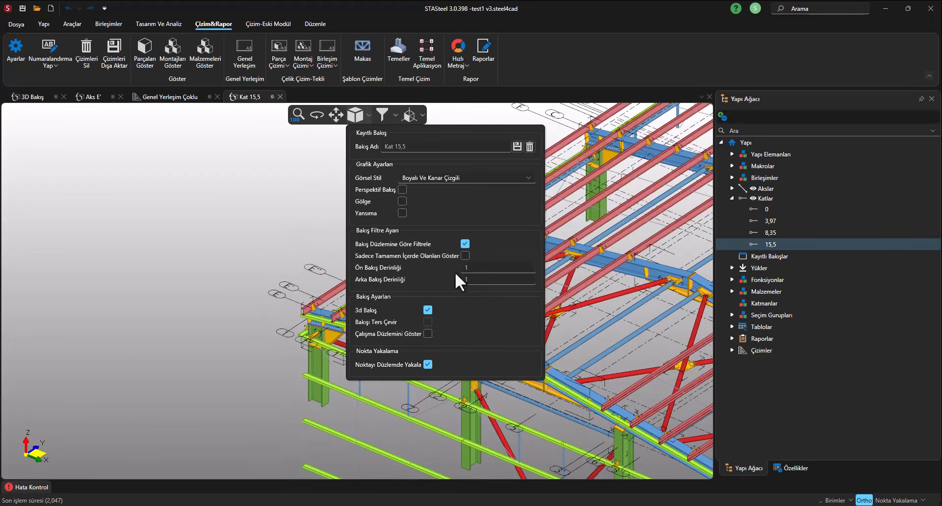
pyautogui.click(469, 269)
pyautogui.write('2')
pyautogui.click(470, 281)
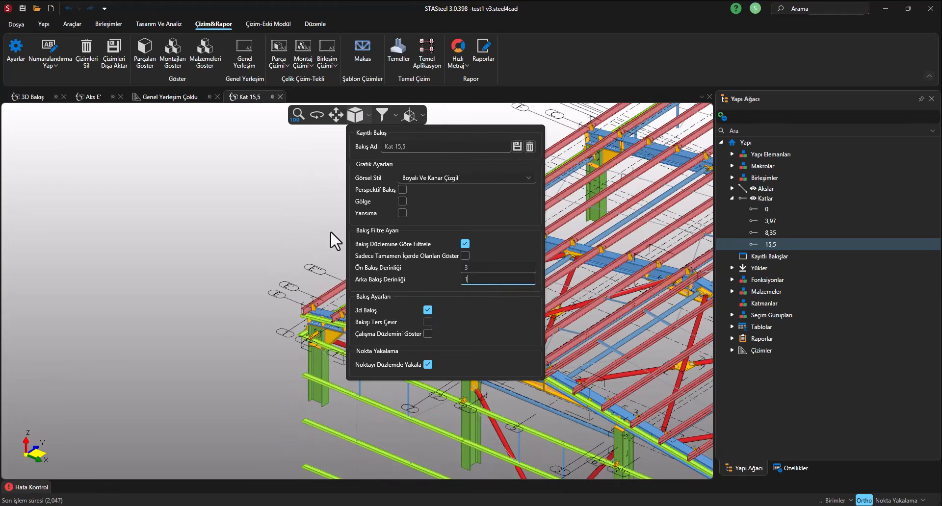
pyautogui.click(306, 222)
pyautogui.moveTo(376, 228); pyautogui.dragTo(190, 200, button='middle')
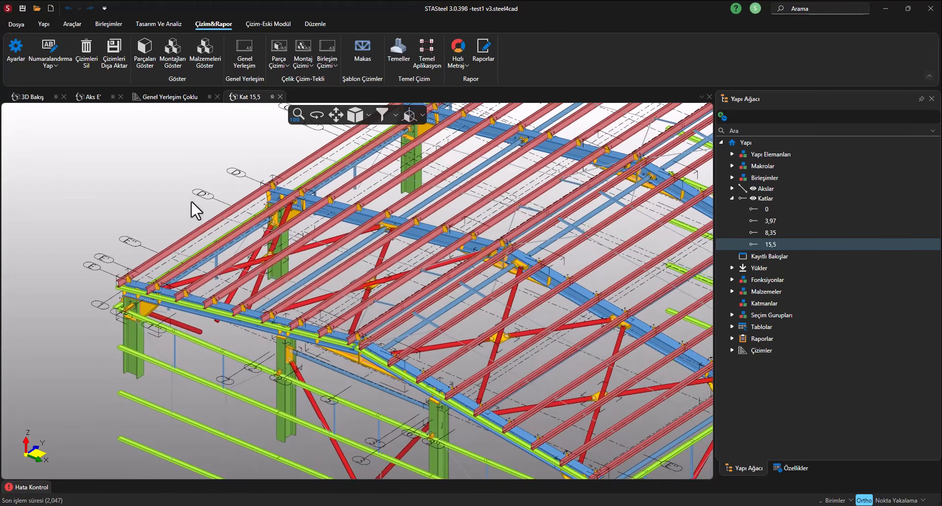
# - Try a front view depth of 1 for the Kat 15,5 view, return it to 3 and review the depth settings
pyautogui.click(355, 116)
pyautogui.click(481, 267)
pyautogui.write('1')
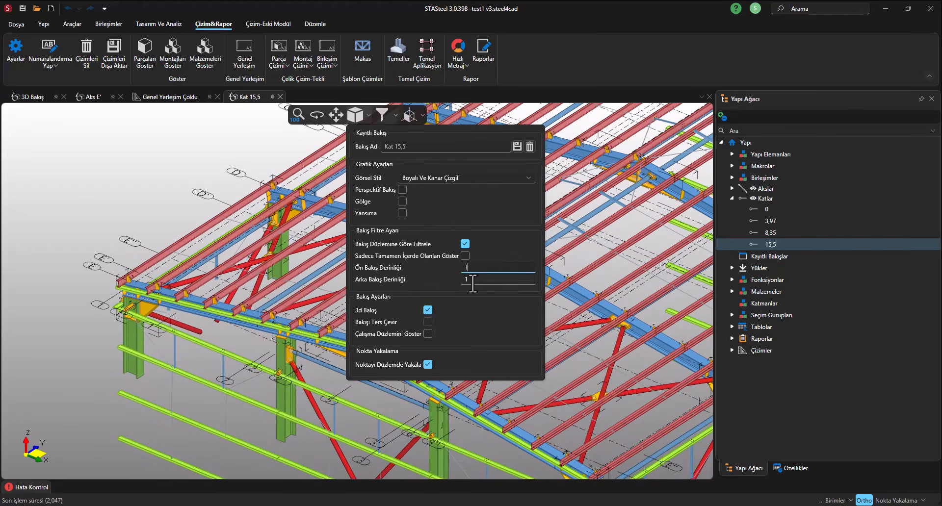
pyautogui.click(473, 283)
pyautogui.click(479, 268)
pyautogui.write('3')
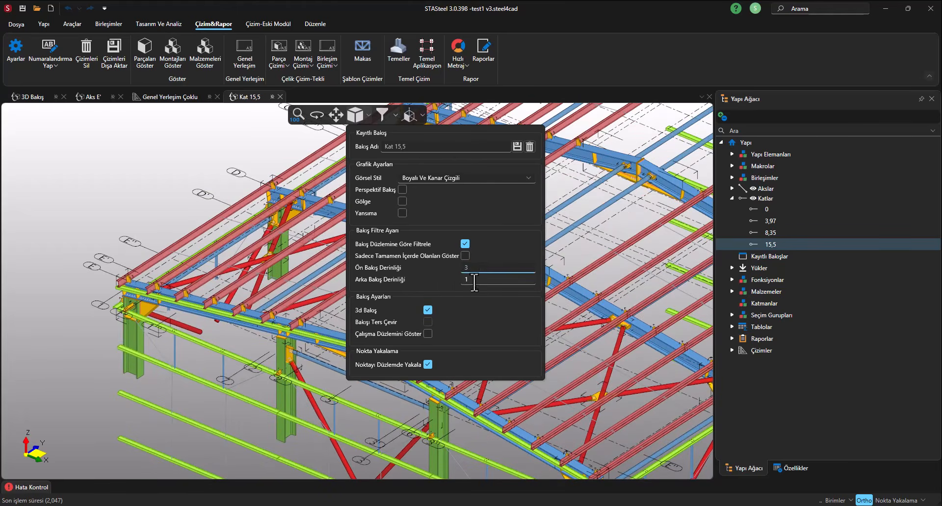
pyautogui.click(475, 283)
pyautogui.click(90, 303)
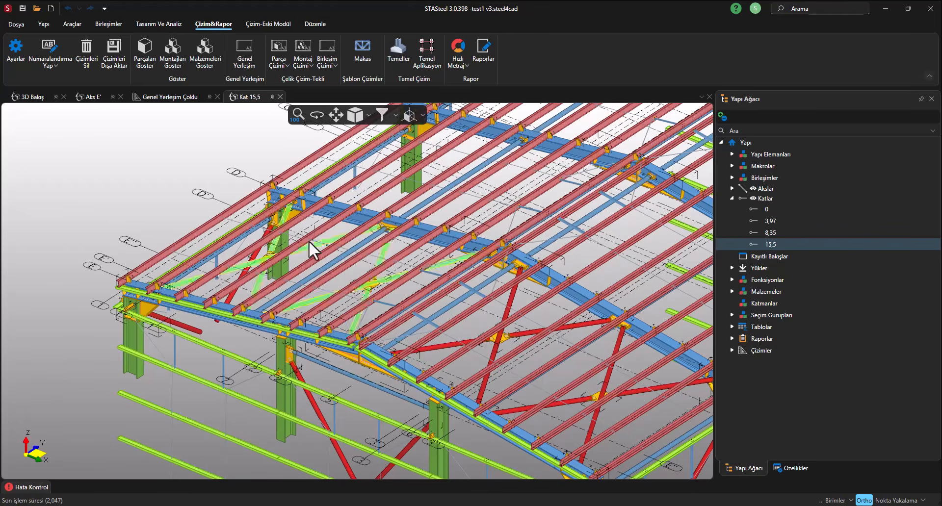
pyautogui.click(355, 115)
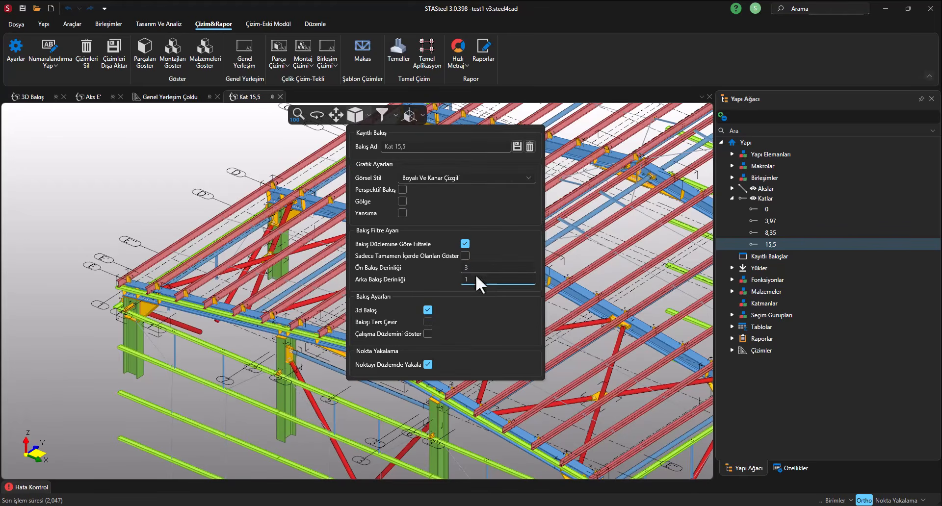
pyautogui.click(156, 139)
# - Save the current Kat 15,5 roof view as a saved view named Çatı Çizimi
pyautogui.scroll(-3, 403, 267)
pyautogui.moveTo(393, 308); pyautogui.dragTo(383, 287, button='middle')
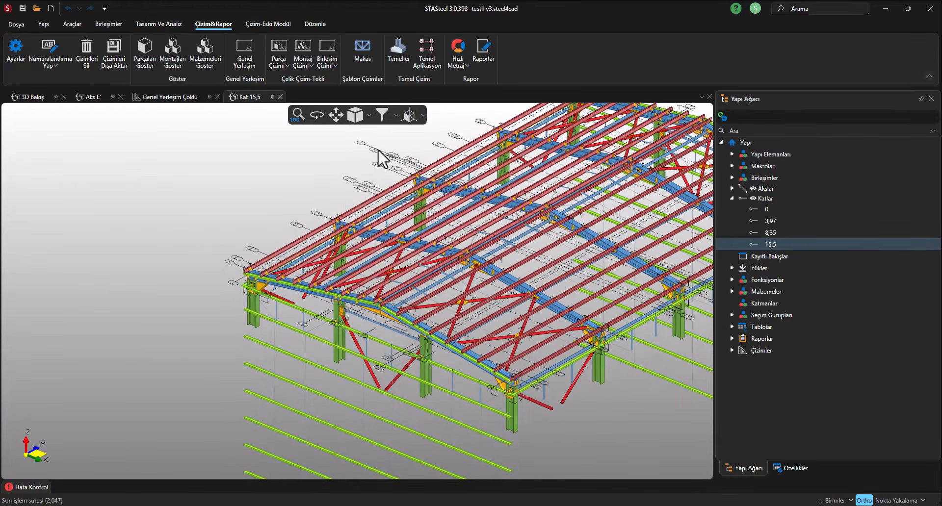
pyautogui.click(357, 113)
pyautogui.click(424, 147)
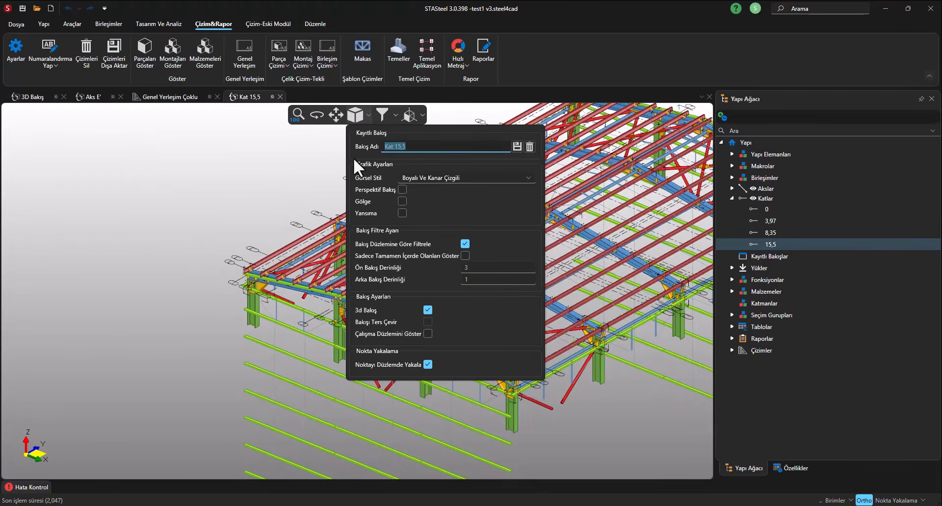
pyautogui.write('Çatı Ö')
pyautogui.press('BackSpace')
pyautogui.write('Çizimi')
pyautogui.click(514, 144)
pyautogui.click(268, 191)
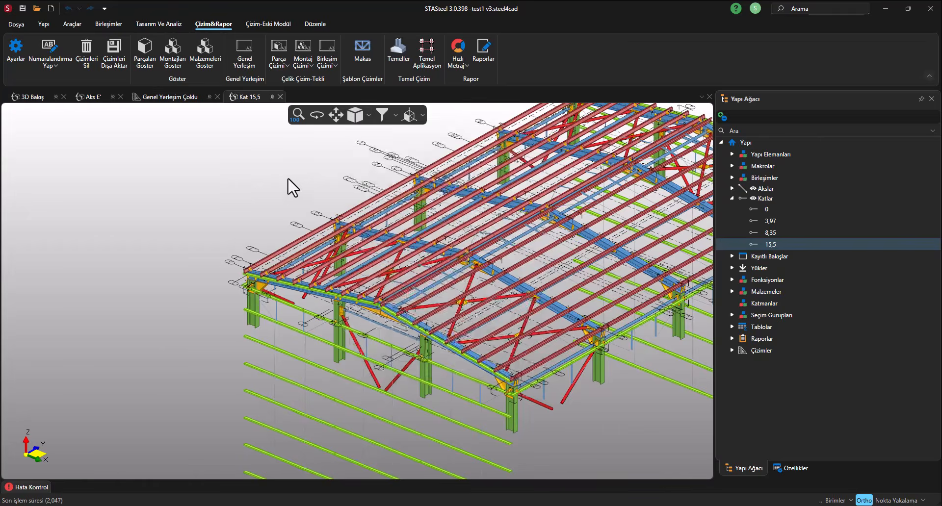
# - Generate a general layout drawing from the saved view Çatı Çizimi in its 3D orientation
pyautogui.scroll(-5, 293, 188)
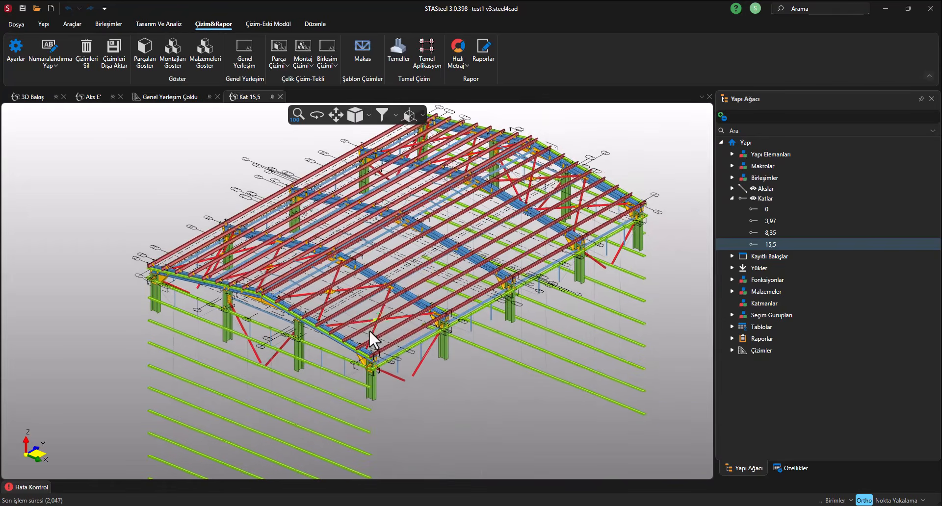
pyautogui.moveTo(422, 391); pyautogui.dragTo(437, 398, button='middle')
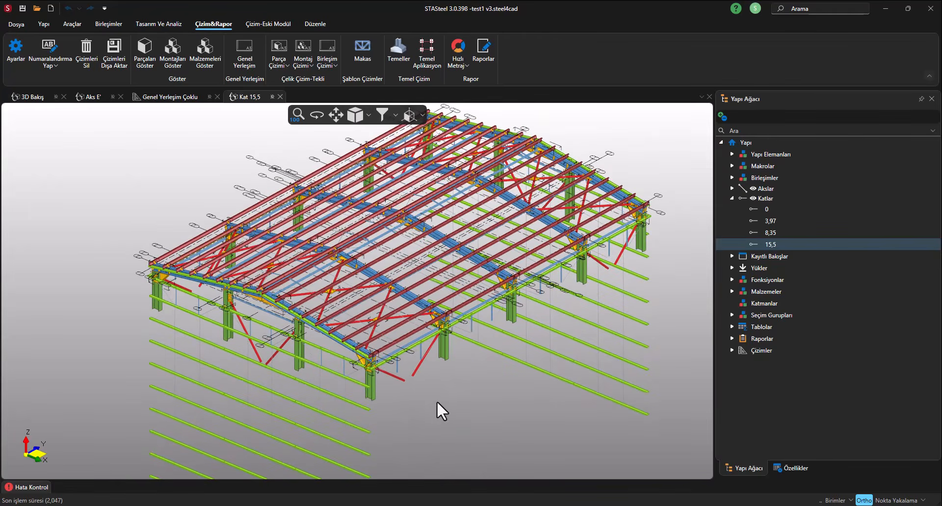
pyautogui.click(242, 53)
pyautogui.click(736, 269)
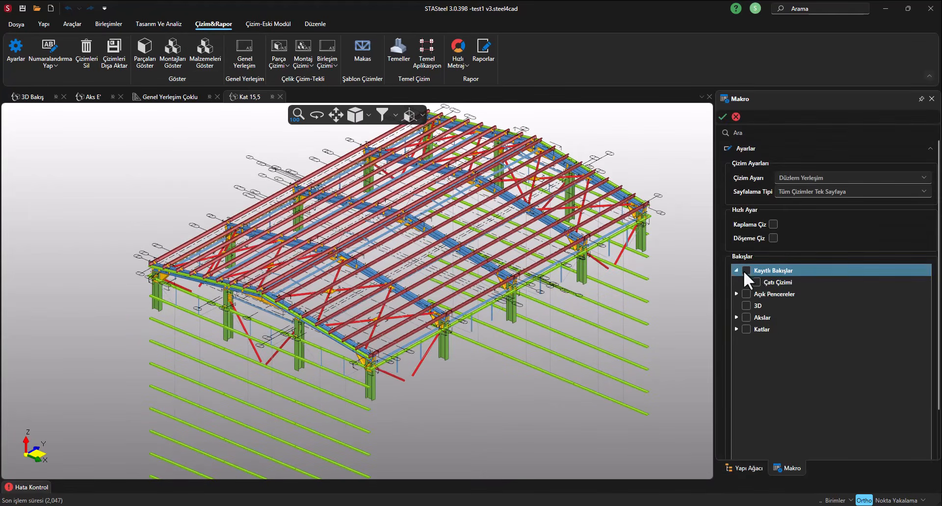
pyautogui.click(738, 294)
pyautogui.click(737, 294)
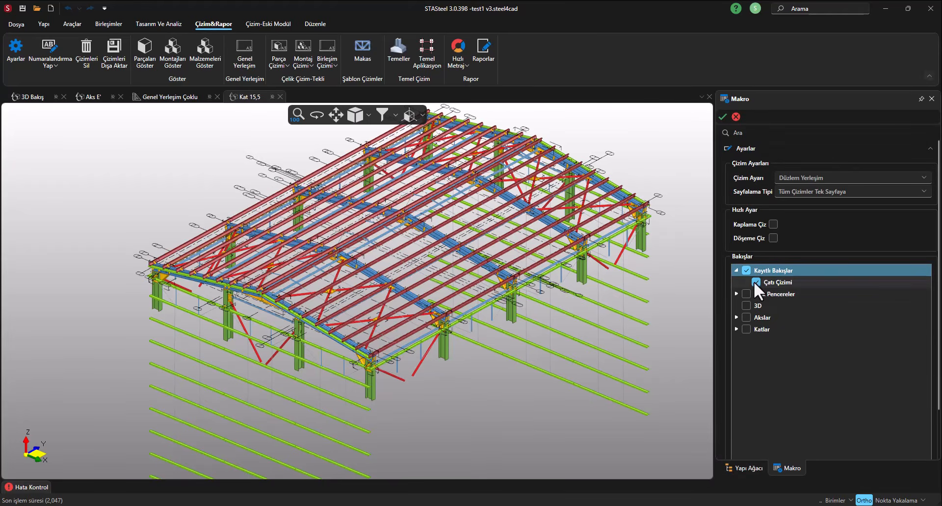
pyautogui.click(722, 117)
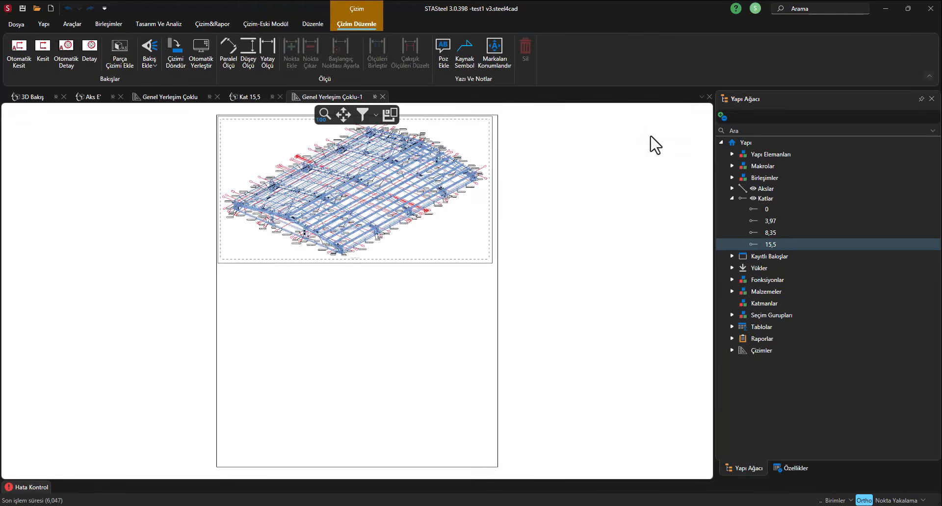
pyautogui.scroll(2, 250, 170)
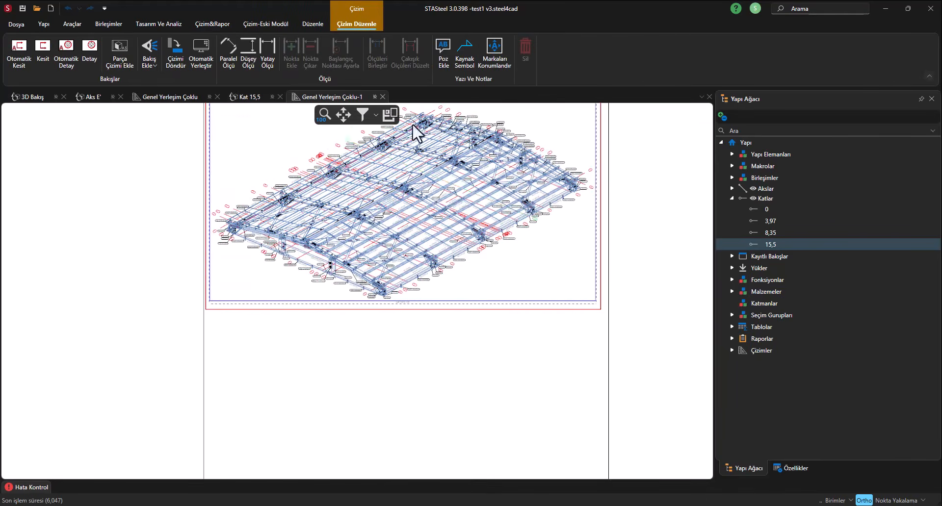
# - Turn off 3d Bakış for the Çatı Çizimi view so the roof is shown in plan
pyautogui.click(251, 97)
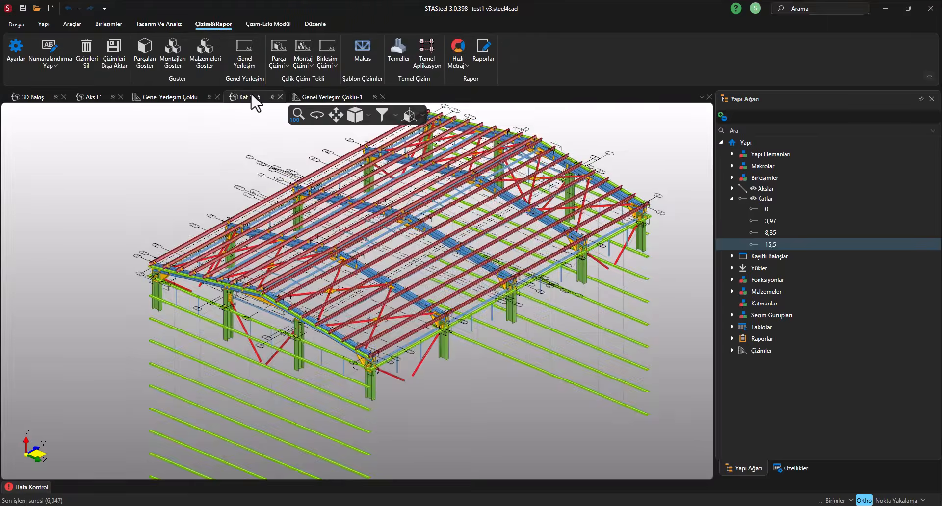
pyautogui.click(355, 116)
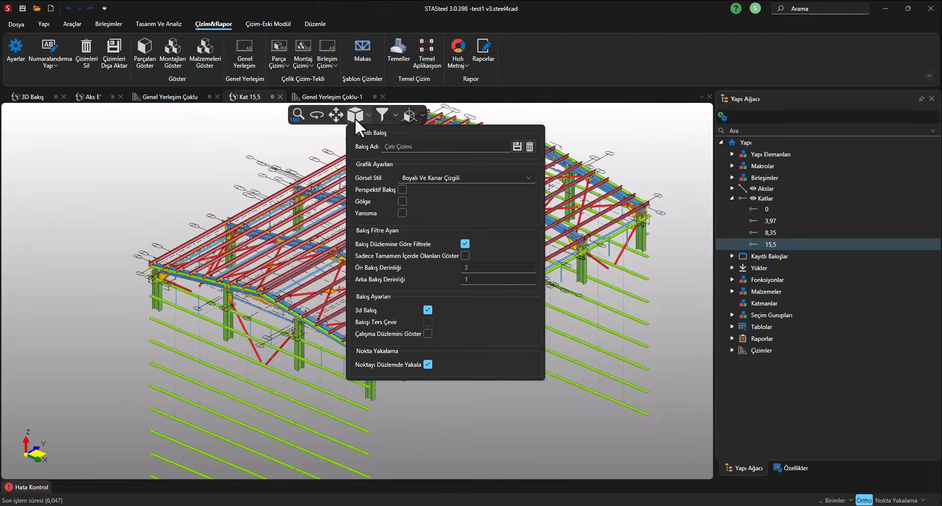
pyautogui.click(427, 310)
pyautogui.scroll(2, 381, 177)
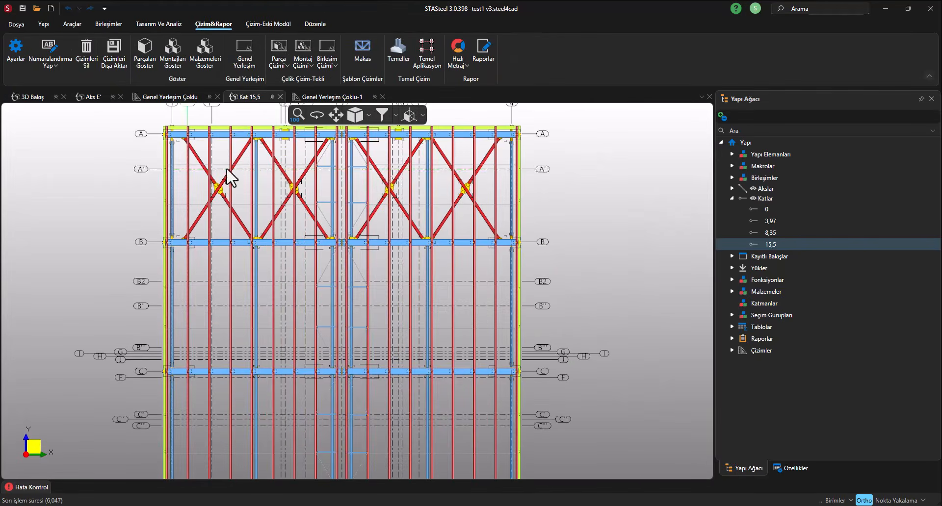
pyautogui.scroll(-2, 357, 212)
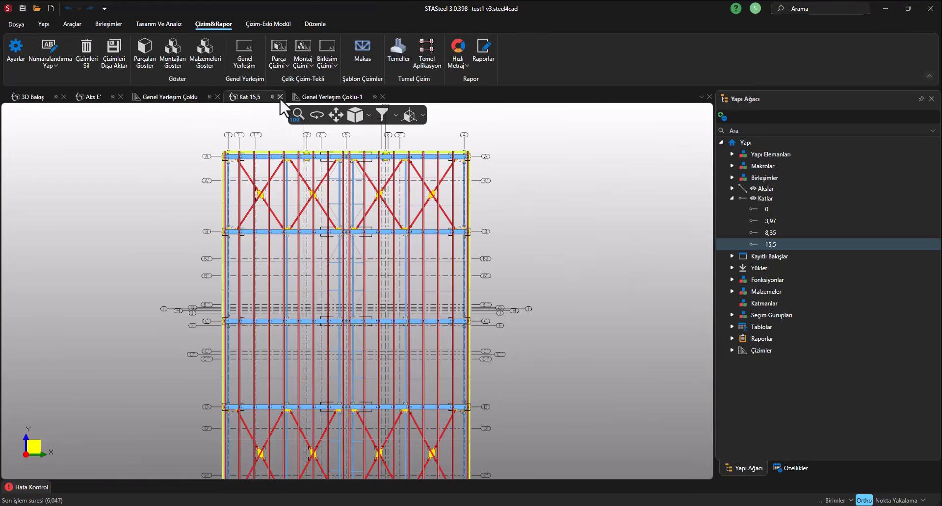
# - Close the Kat 15,5 view, both general layout sheets and the Aks E' view, keeping only the 3D view open
pyautogui.click(280, 97)
pyautogui.click(318, 97)
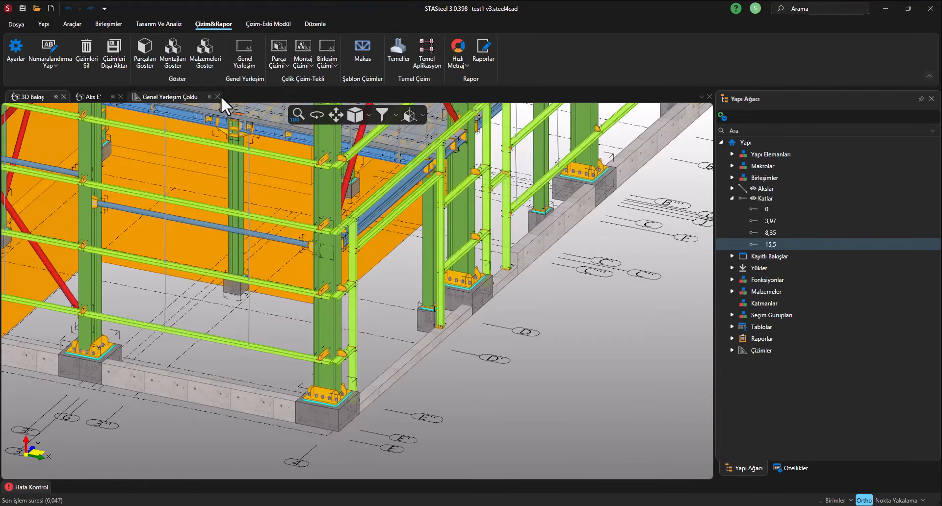
pyautogui.click(217, 97)
pyautogui.click(120, 97)
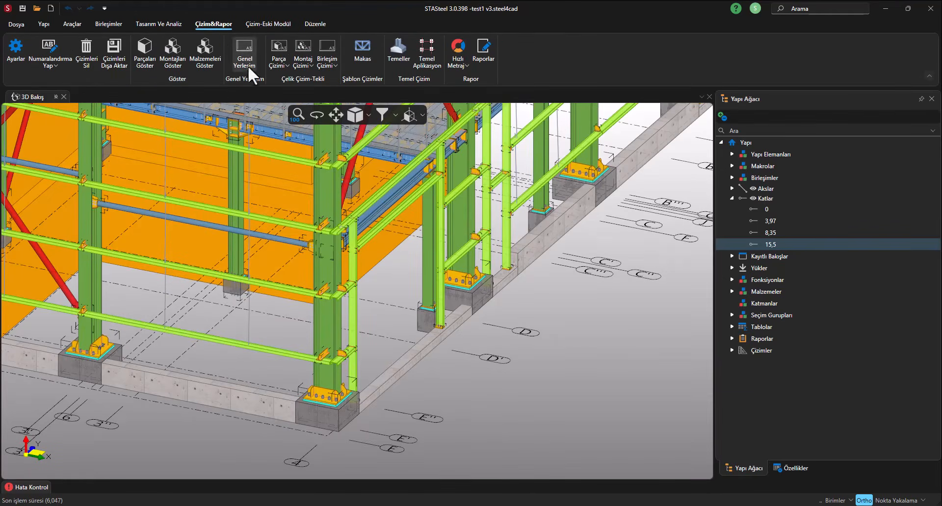
# - Generate a general layout drawing from the plan-oriented saved view Çatı Çizimi and examine its labelled roof members
pyautogui.click(248, 66)
pyautogui.click(736, 270)
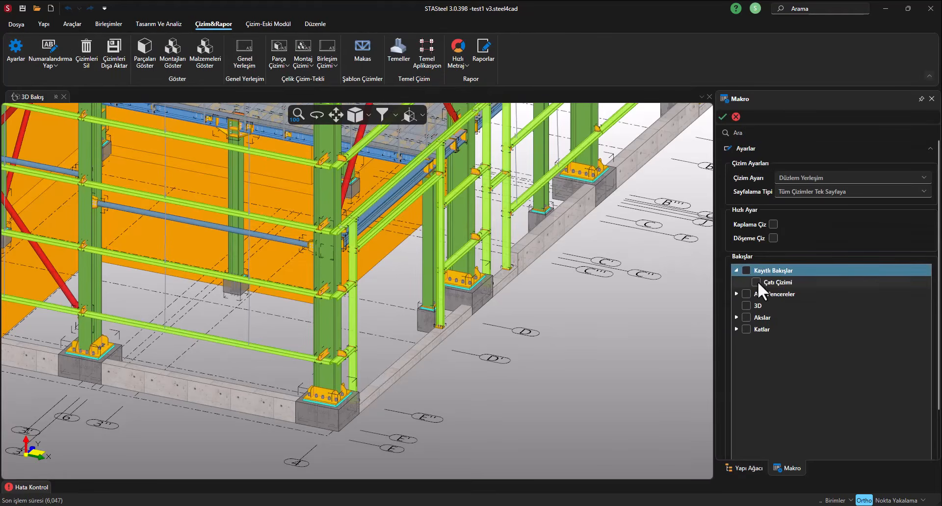
pyautogui.click(756, 282)
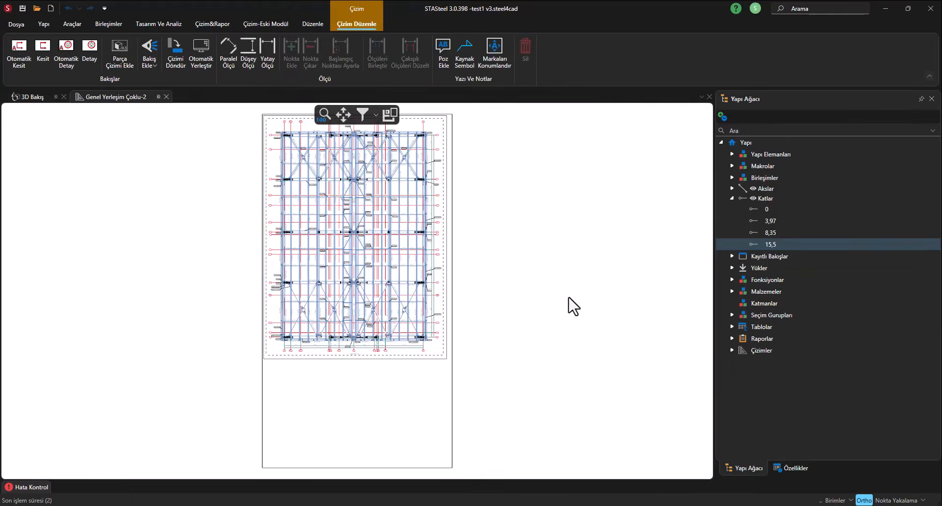
pyautogui.scroll(5, 349, 156)
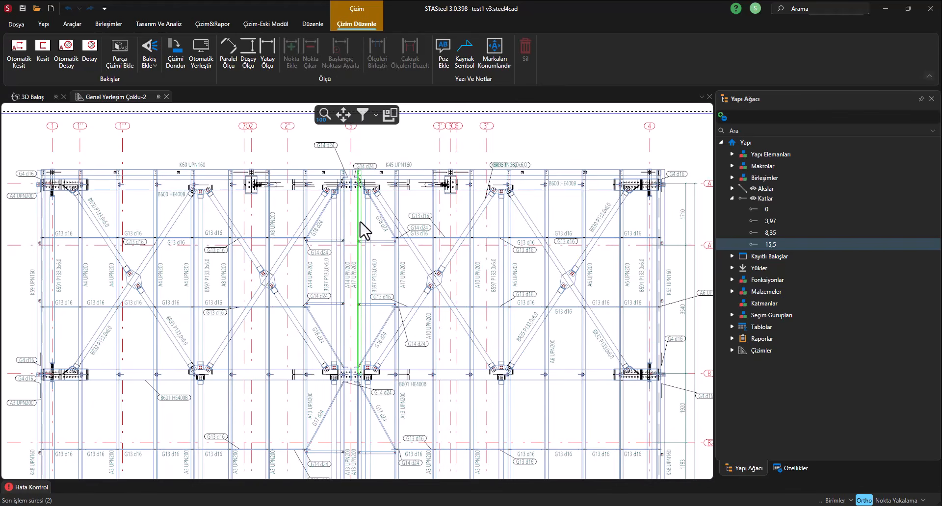
pyautogui.scroll(-2, 352, 229)
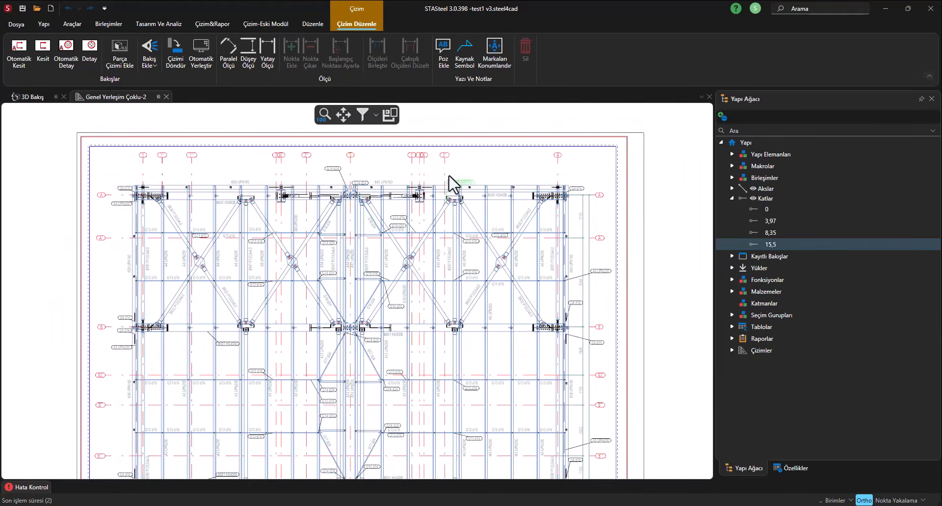
# - Return to the 3D view and open the general layout settings to review the available view groups
pyautogui.click(31, 97)
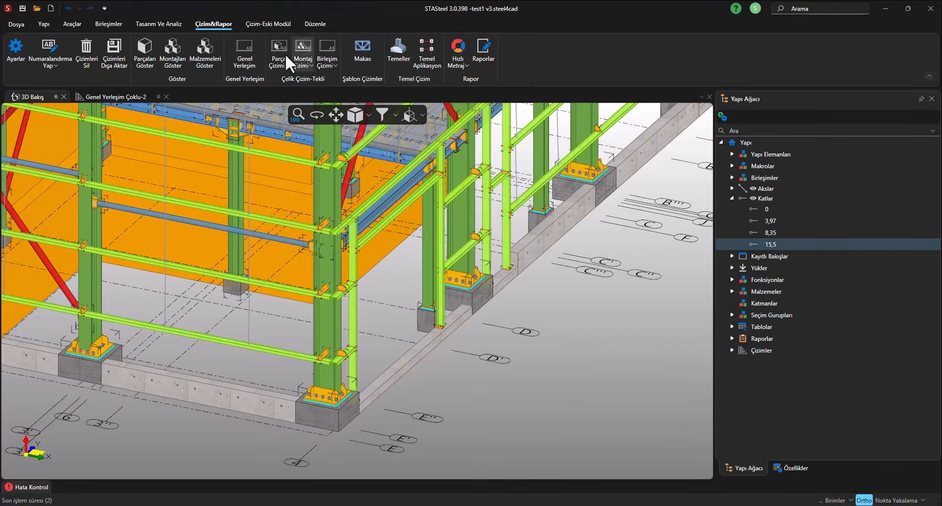
pyautogui.click(303, 52)
pyautogui.scroll(-5, 488, 319)
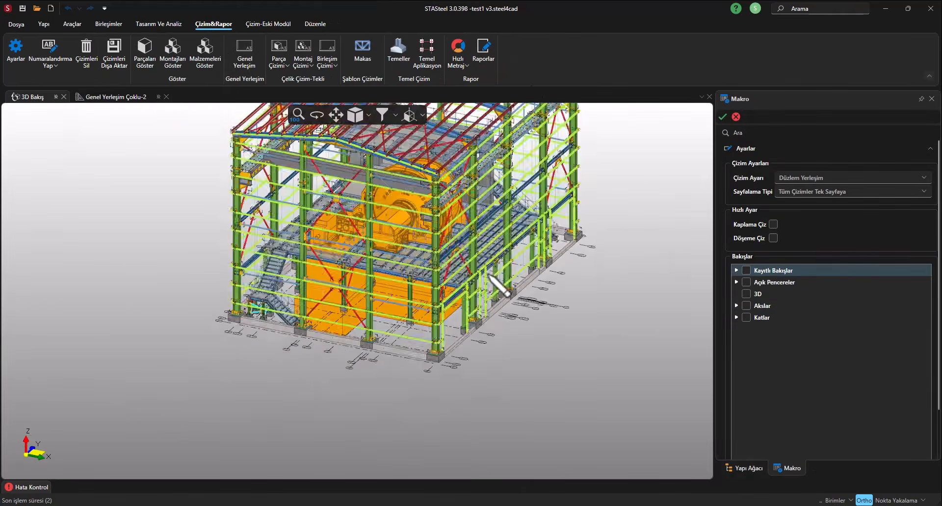
pyautogui.scroll(3, 499, 285)
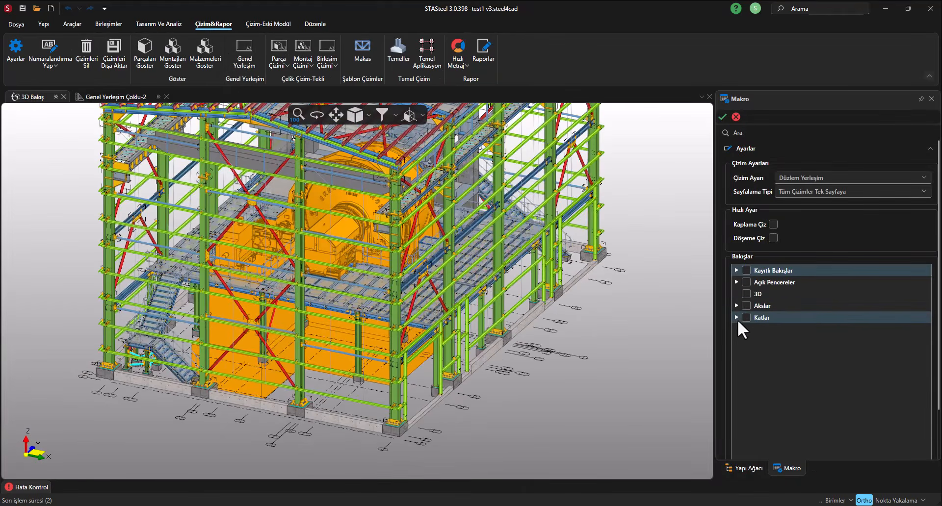
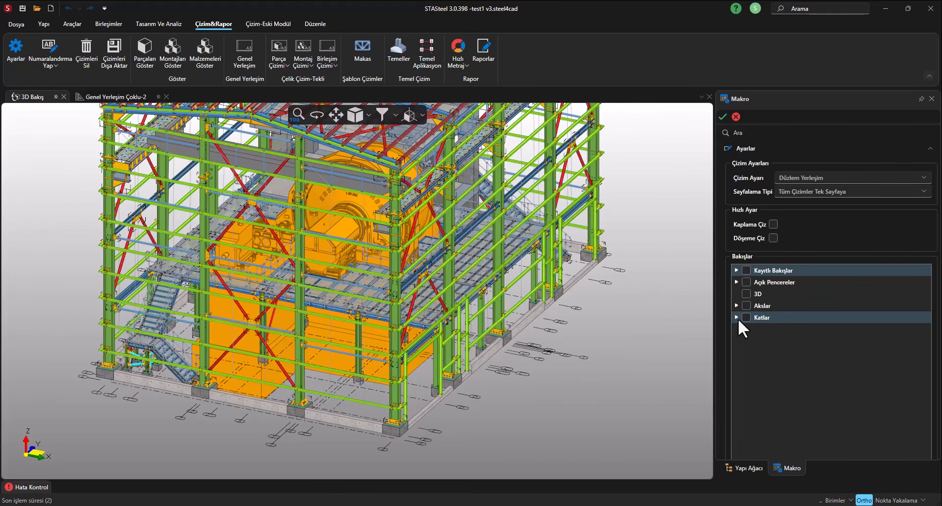
# - Open the recent project test2 v3 without saving the changes to the current project
pyautogui.click(17, 23)
pyautogui.click(315, 70)
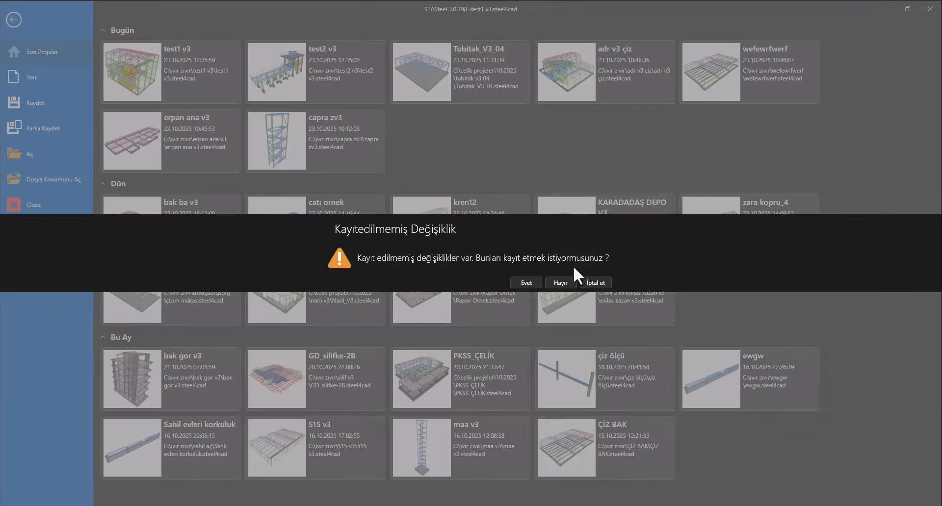
pyautogui.click(561, 283)
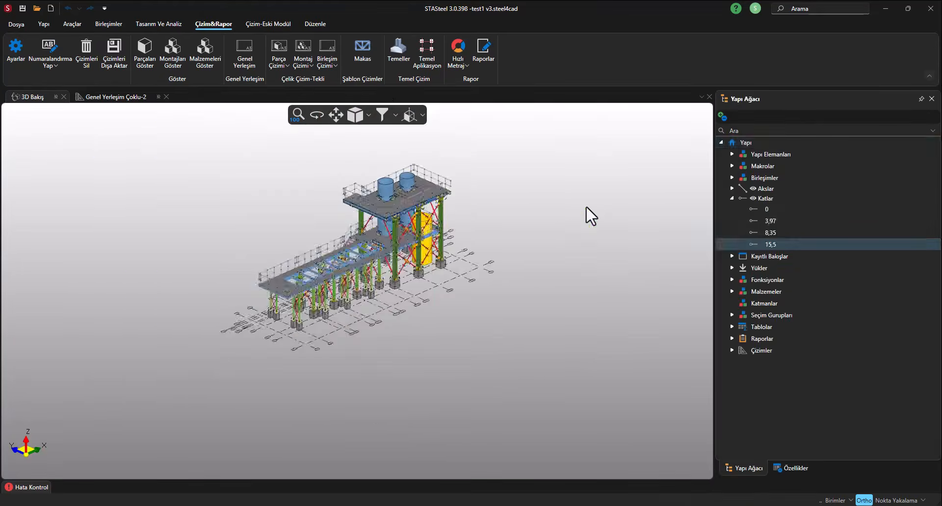
# - Examine the views offered for general layout drawings under Kayıtlı Bakışlar and Açık Pencereler, closing the settings without generating a drawing
pyautogui.click(213, 24)
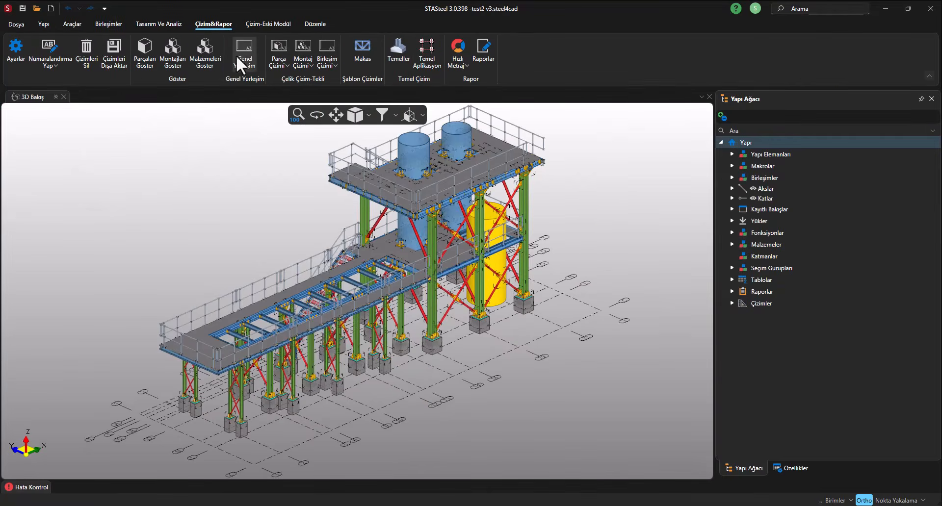
pyautogui.click(242, 55)
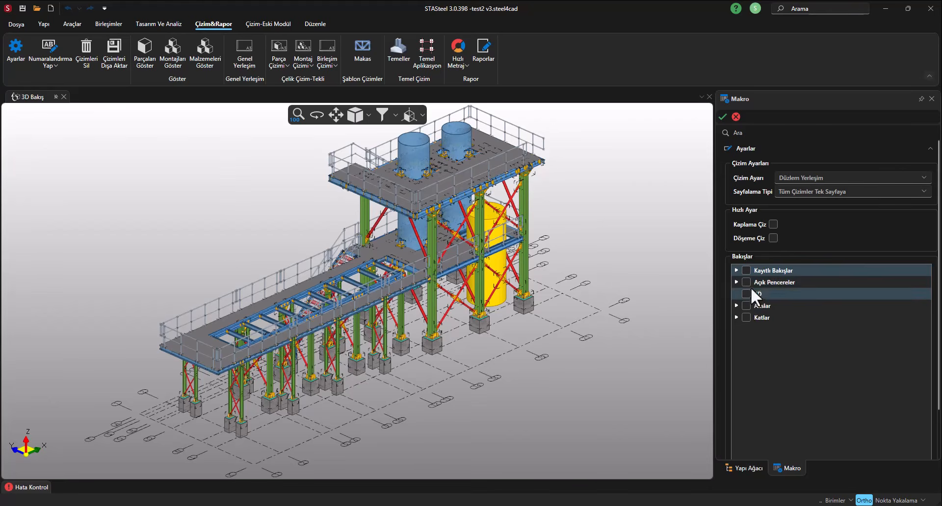
pyautogui.click(736, 282)
pyautogui.click(736, 270)
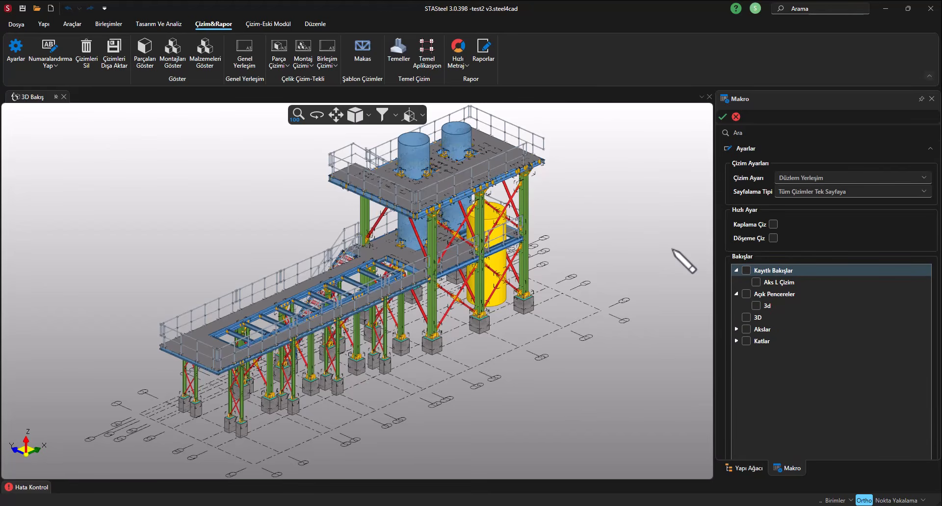
pyautogui.moveTo(624, 252); pyautogui.dragTo(568, 267, button='middle')
pyautogui.press('Escape')
# - Examine the platform structure and its axes from several sides in the 3D view
pyautogui.scroll(-1, 519, 239)
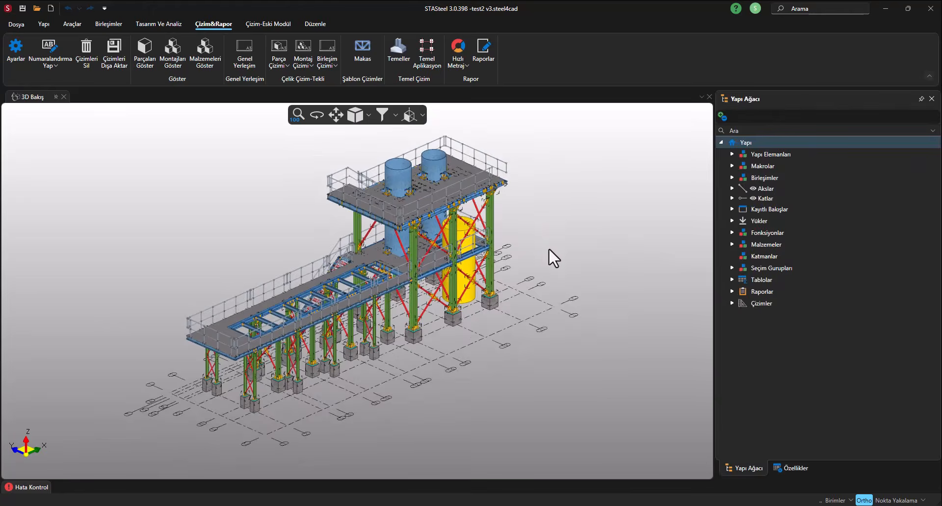
pyautogui.scroll(1, 548, 248)
pyautogui.moveTo(495, 354); pyautogui.dragTo(395, 364, button='middle')
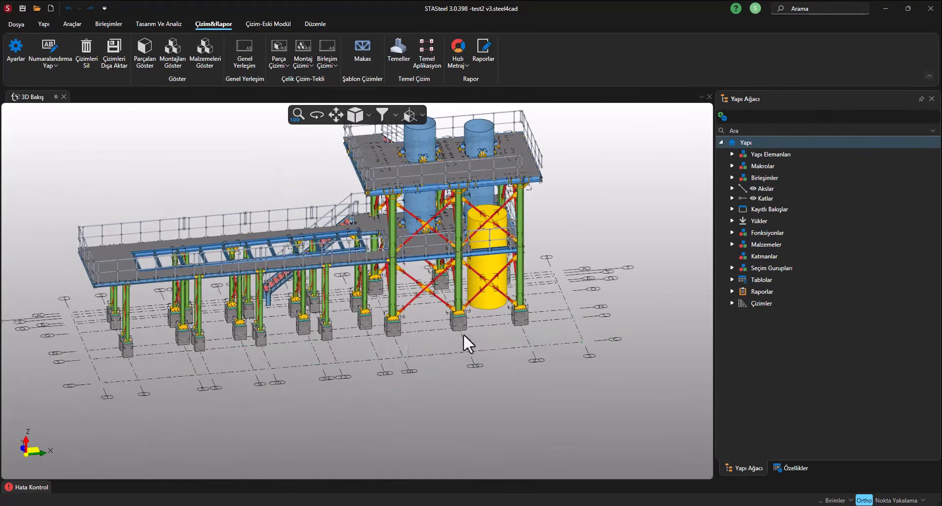
pyautogui.moveTo(618, 311); pyautogui.dragTo(428, 320, button='middle')
pyautogui.scroll(-3, 443, 322)
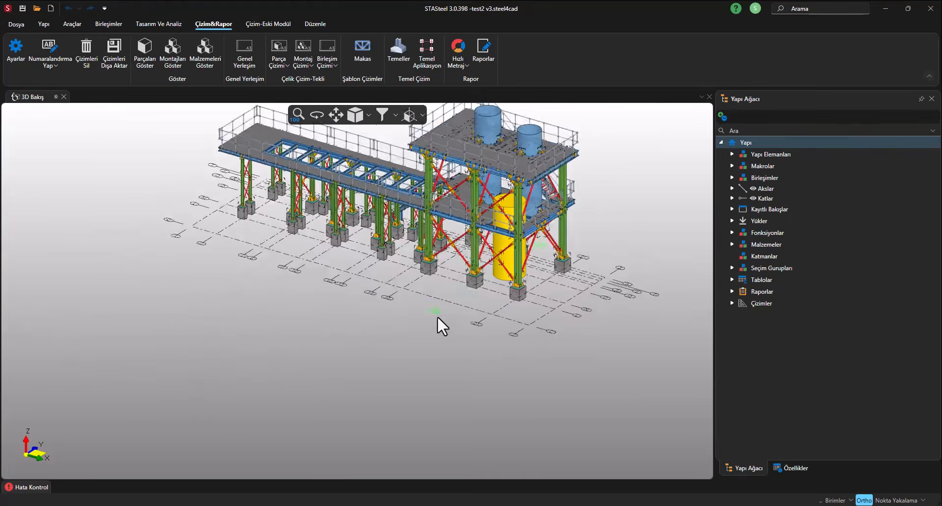
pyautogui.moveTo(488, 319); pyautogui.dragTo(642, 316, button='middle')
pyautogui.moveTo(494, 315); pyautogui.dragTo(240, 431, button='middle')
# - Open the view of axis 2 at the front end of the low platform and show its full frame
pyautogui.scroll(3, 272, 394)
pyautogui.doubleClick(275, 385)
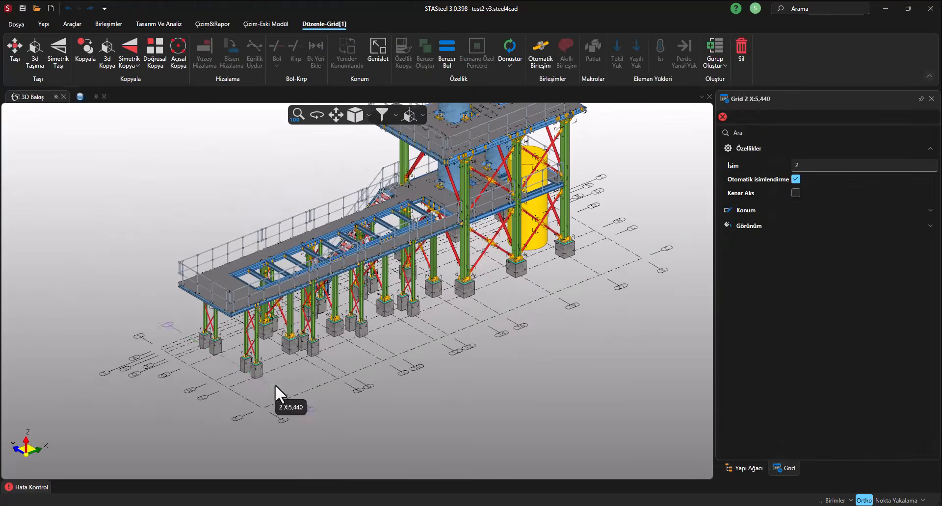
pyautogui.scroll(5, 361, 297)
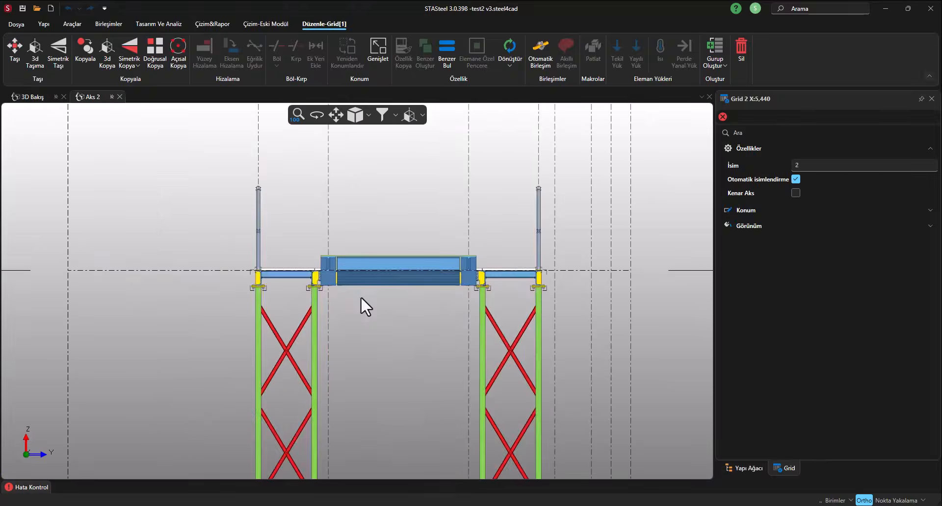
pyautogui.scroll(-3, 373, 220)
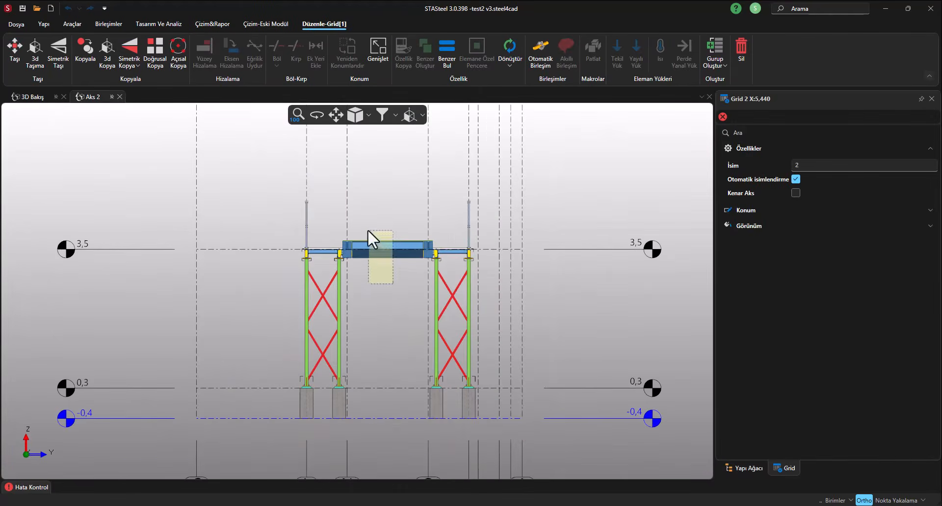
# - Filter out the deck members spanning between the two braced supports, plus the railing posts and remaining end beams, in the Aks 2 view
pyautogui.click(367, 229)
pyautogui.click(396, 116)
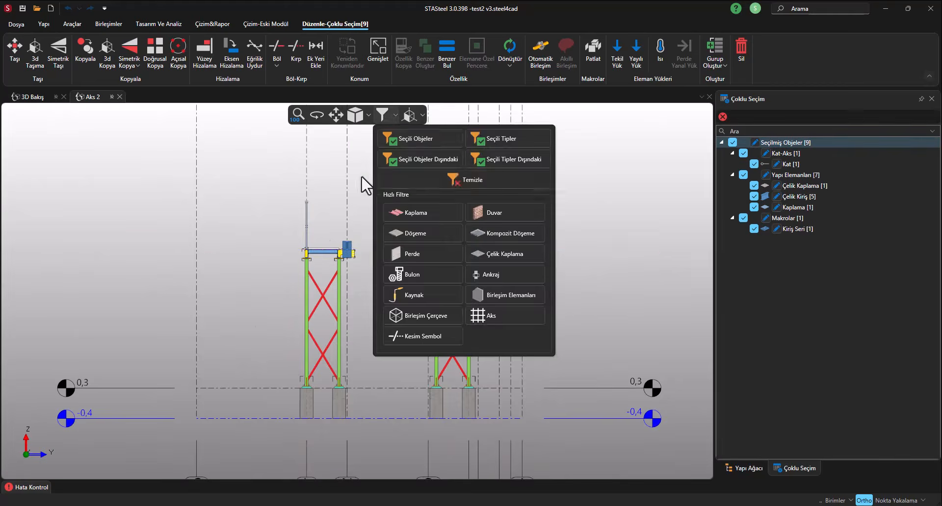
pyautogui.scroll(3, 339, 211)
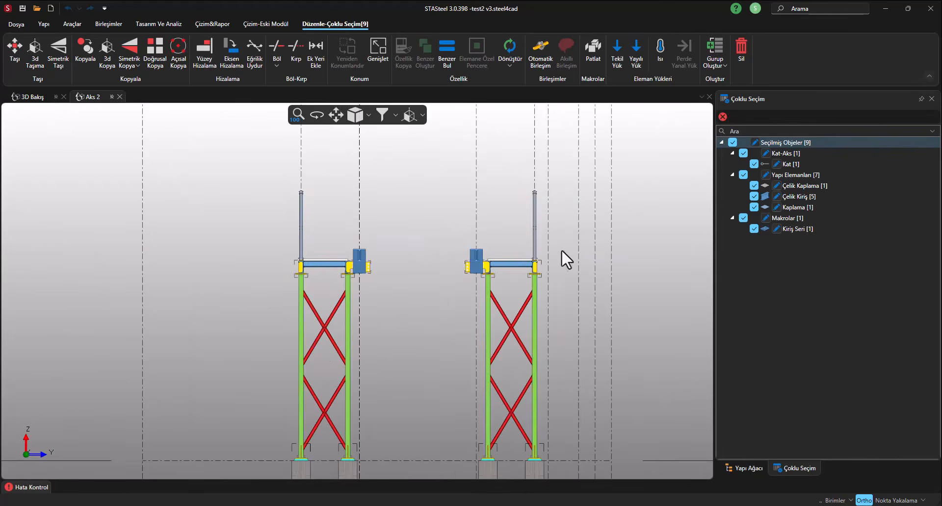
pyautogui.moveTo(561, 249); pyautogui.dragTo(275, 191)
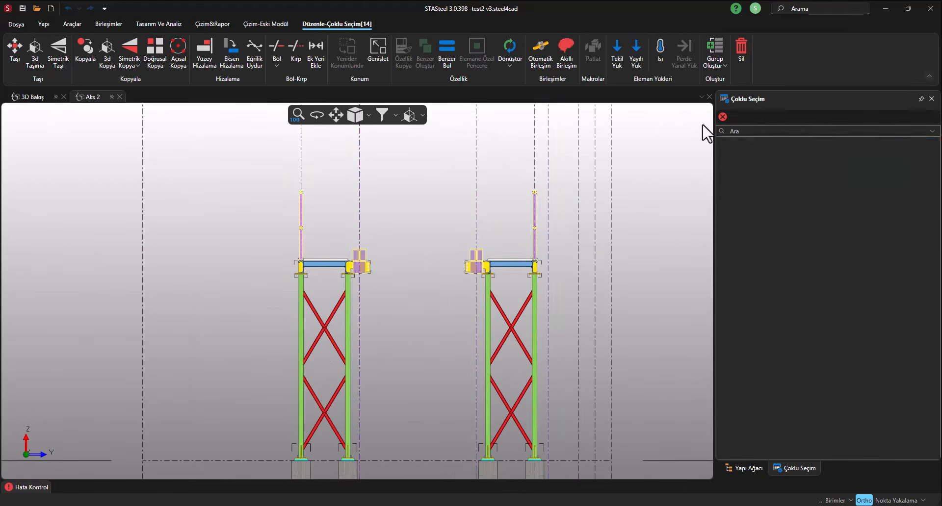
pyautogui.click(395, 115)
pyautogui.click(400, 147)
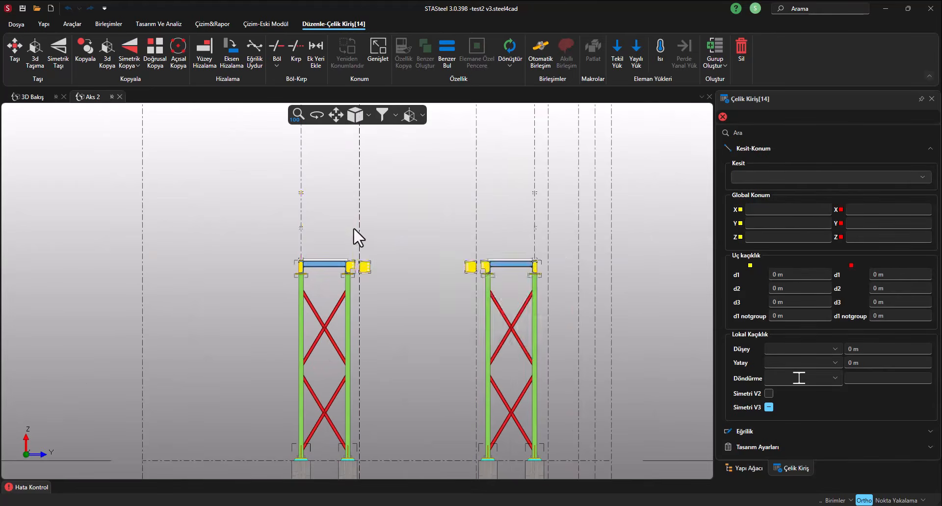
# - Set up a general layout drawing with the open window Aks 2 as its source view
pyautogui.scroll(3, 368, 251)
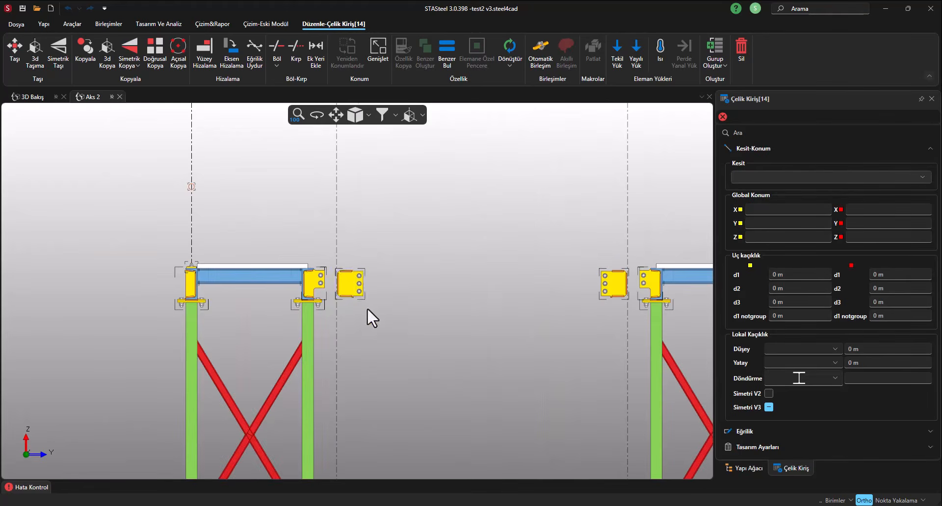
pyautogui.scroll(-5, 412, 226)
pyautogui.moveTo(423, 263); pyautogui.dragTo(408, 321, button='middle')
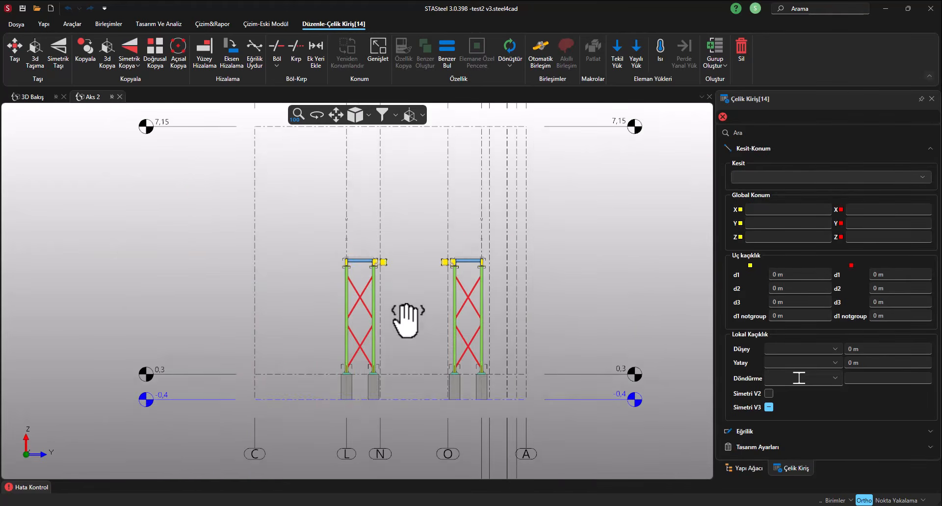
pyautogui.scroll(-3, 373, 250)
pyautogui.scroll(1, 379, 250)
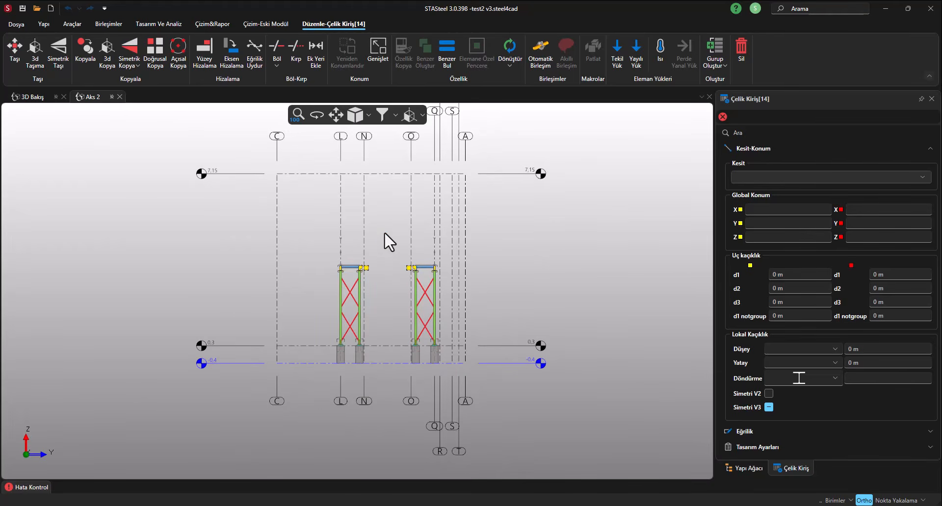
pyautogui.click(214, 24)
pyautogui.click(248, 55)
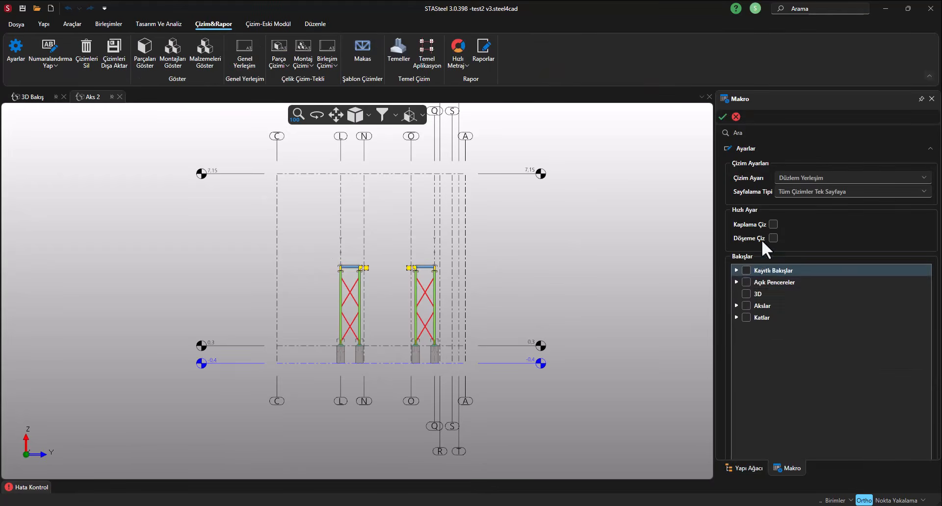
pyautogui.click(736, 282)
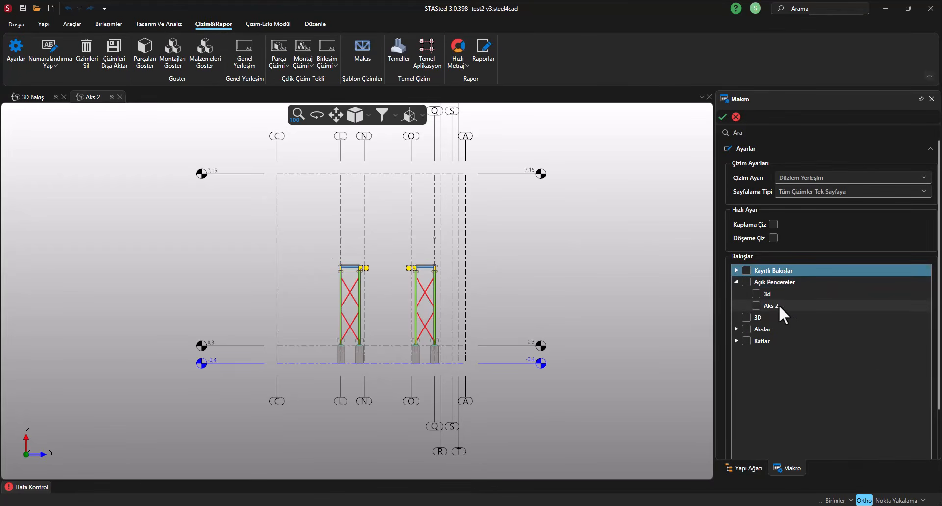
pyautogui.click(756, 305)
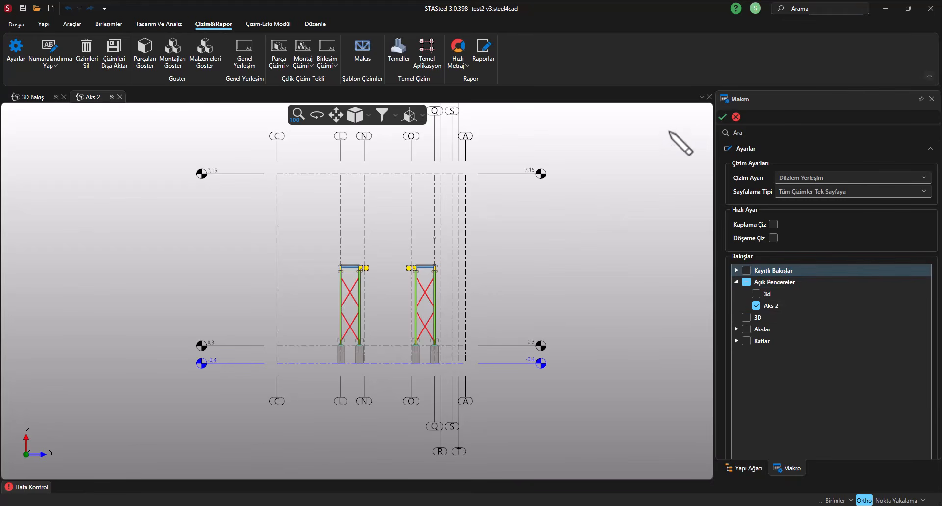
pyautogui.click(722, 117)
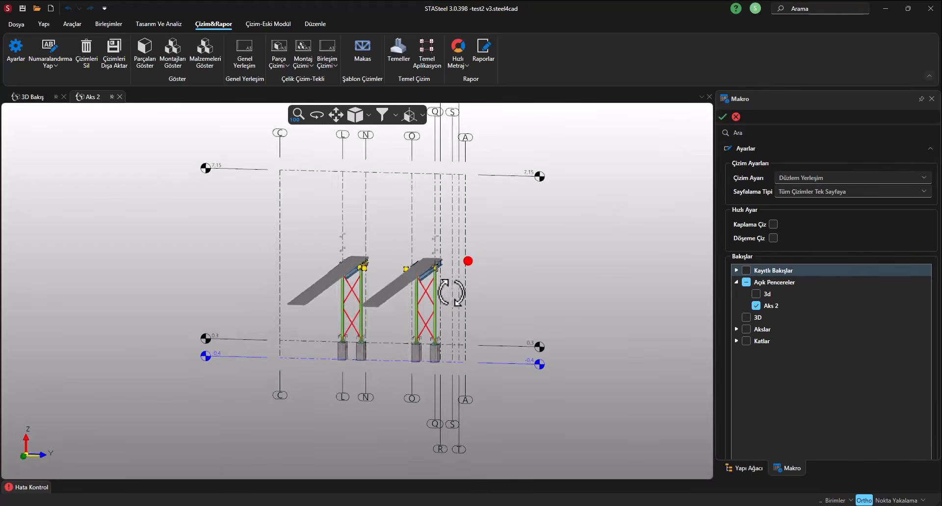
# - Hide the steel decking in the Aks 2 view with the Çelik Kaplama quick filter
pyautogui.click(386, 115)
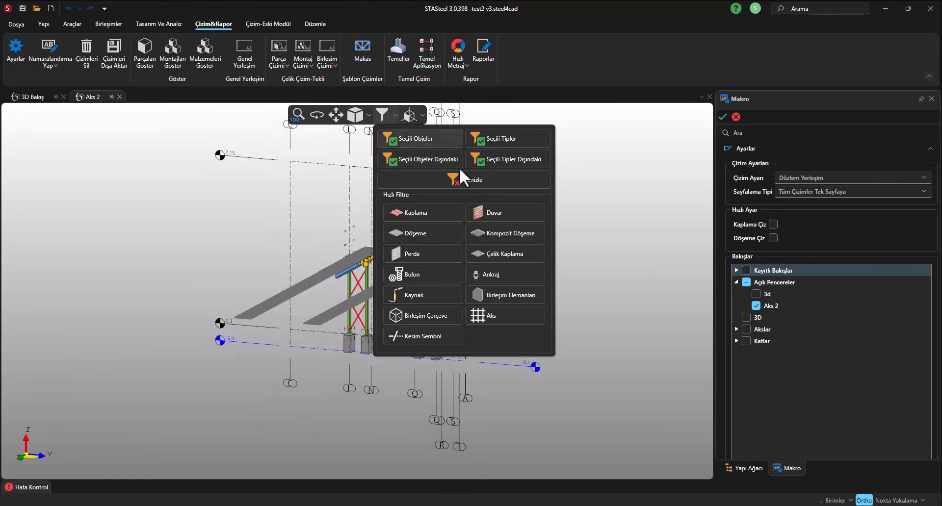
pyautogui.click(499, 255)
pyautogui.click(626, 258)
# - Turn off 3d Bakış for the Aks 2 view to show it flat in its axis plane
pyautogui.click(364, 116)
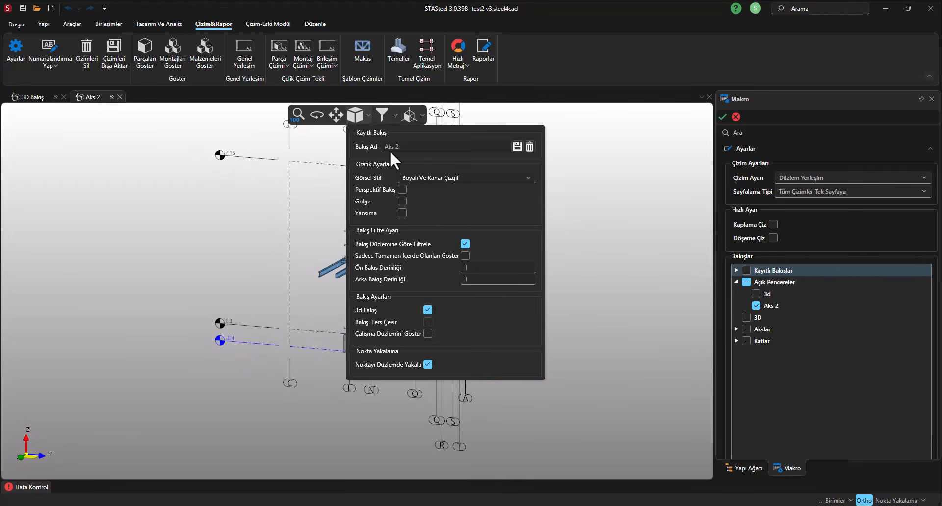
pyautogui.click(425, 310)
pyautogui.click(624, 273)
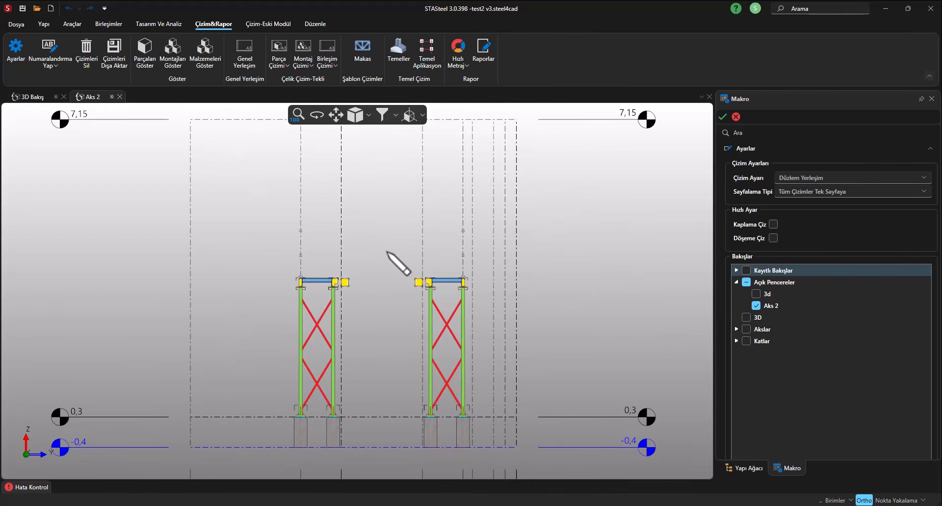
# - Switch the Aks 2 view repeatedly between 3D and plane orientation, ending in the plane orientation
pyautogui.hotkey('ctrl', 'p')
pyautogui.hotkey('ctrl', 'p')
pyautogui.hotkey('ctrl', 'p')
pyautogui.hotkey('ctrl', 'p')
pyautogui.hotkey('ctrl', 'p')
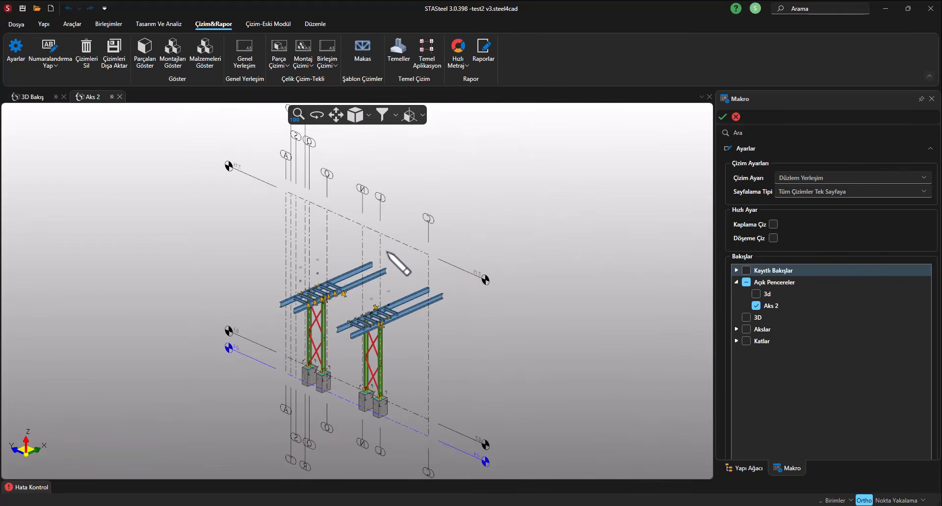
pyautogui.hotkey('ctrl', 'p')
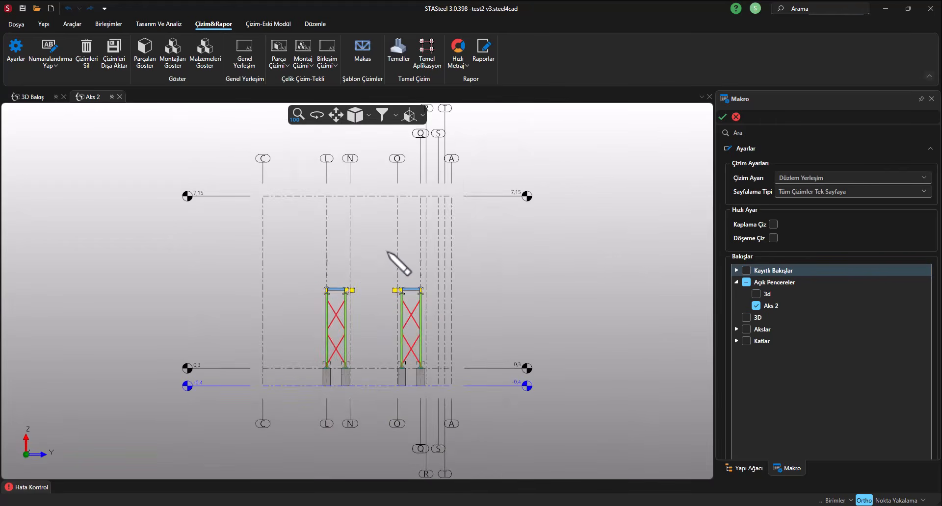
# - Toggle the 3d Bakış option on and off in the Aks 2 view settings to compare both orientations
pyautogui.click(368, 115)
pyautogui.click(427, 309)
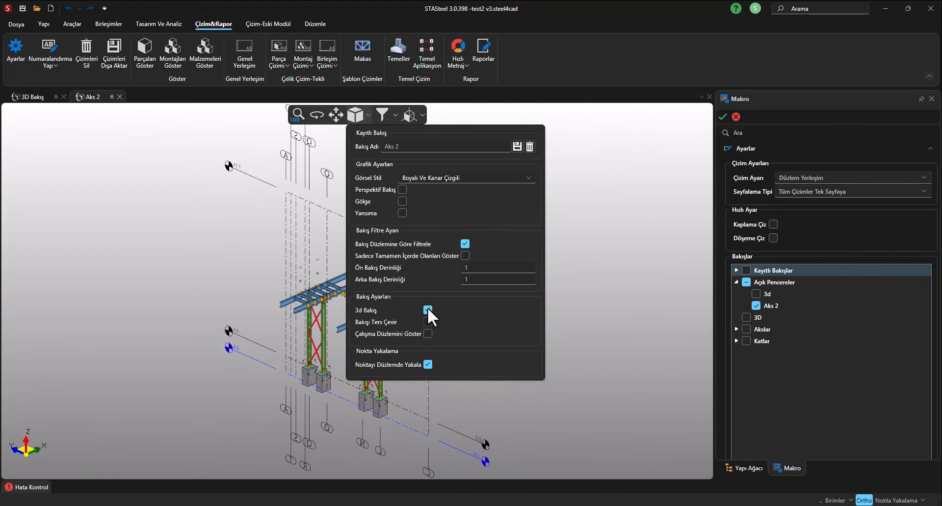
pyautogui.click(427, 309)
pyautogui.click(427, 309)
pyautogui.click(428, 309)
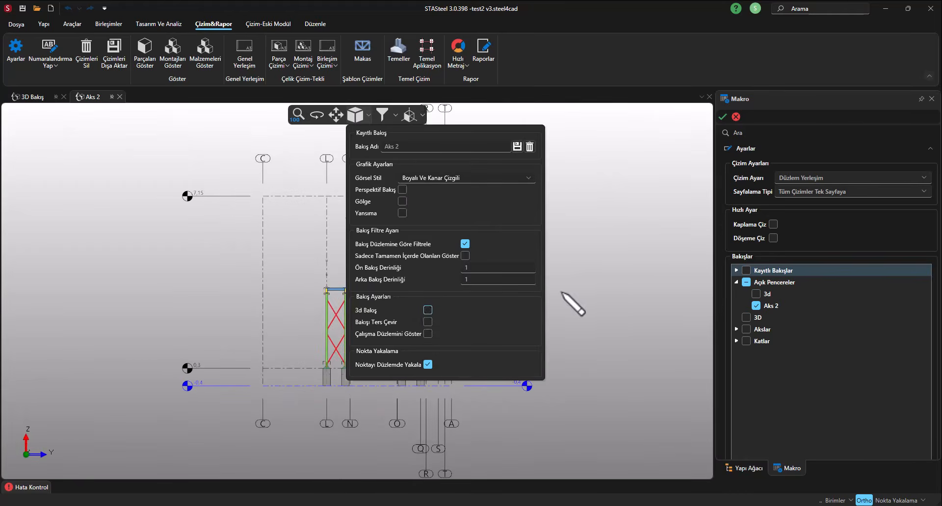
# - Set the Aks 2 view back to its plane orientation and generate a general layout drawing from that open window
pyautogui.moveTo(467, 326); pyautogui.dragTo(405, 390, button='middle')
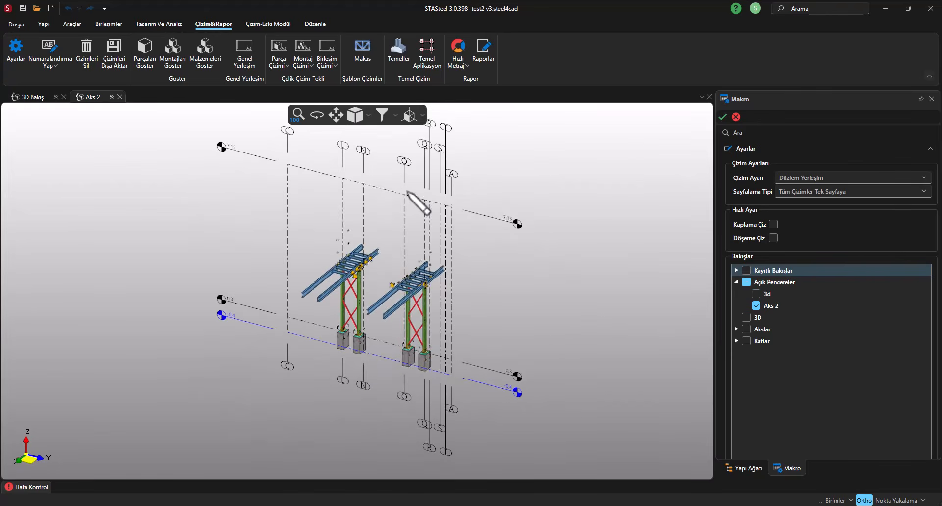
pyautogui.click(368, 114)
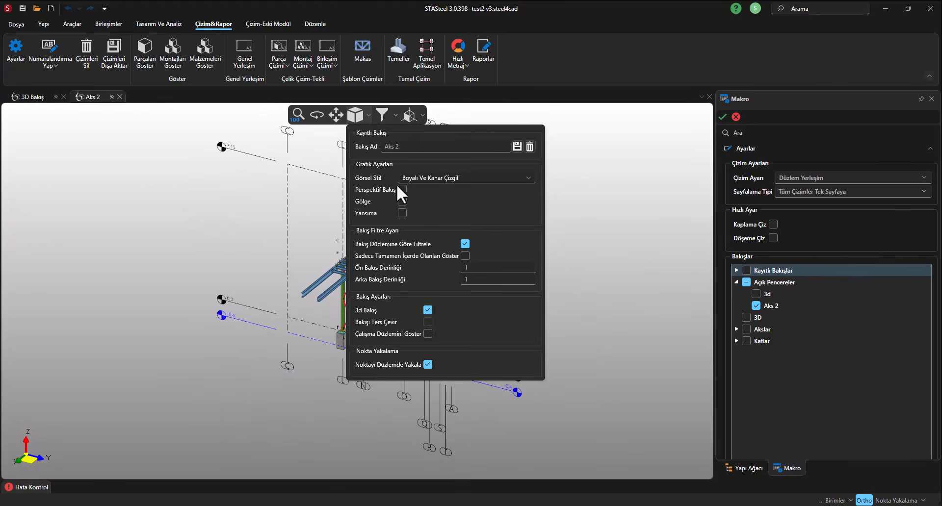
pyautogui.click(427, 310)
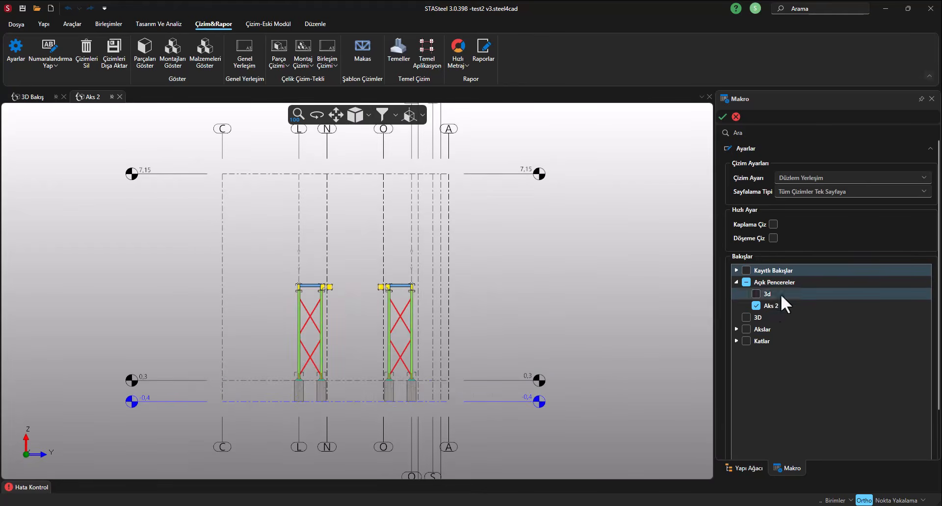
pyautogui.click(722, 116)
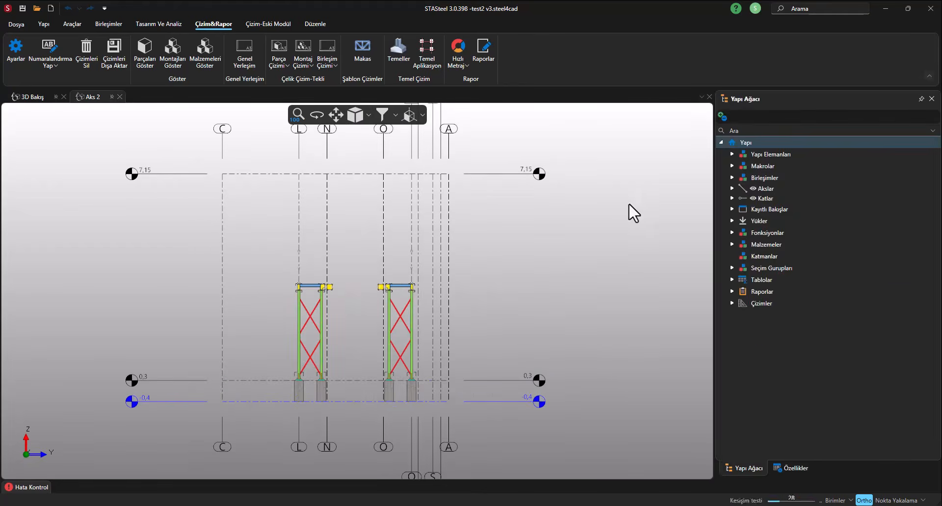
pyautogui.scroll(5, 343, 158)
pyautogui.moveTo(344, 158); pyautogui.dragTo(370, 261, button='middle')
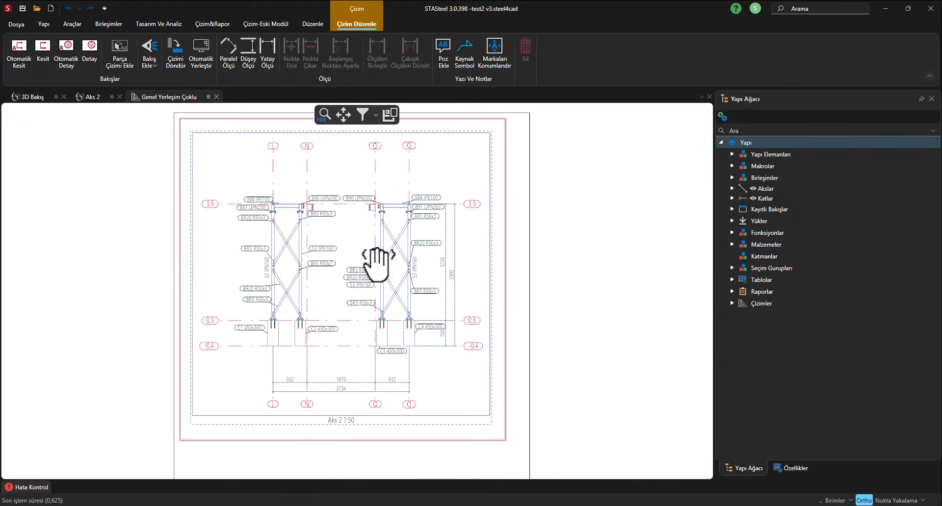
# - Restart the Genel Yerleşim command and rotate the Aks 2 view into a 3D orientation
pyautogui.click(212, 24)
pyautogui.click(242, 61)
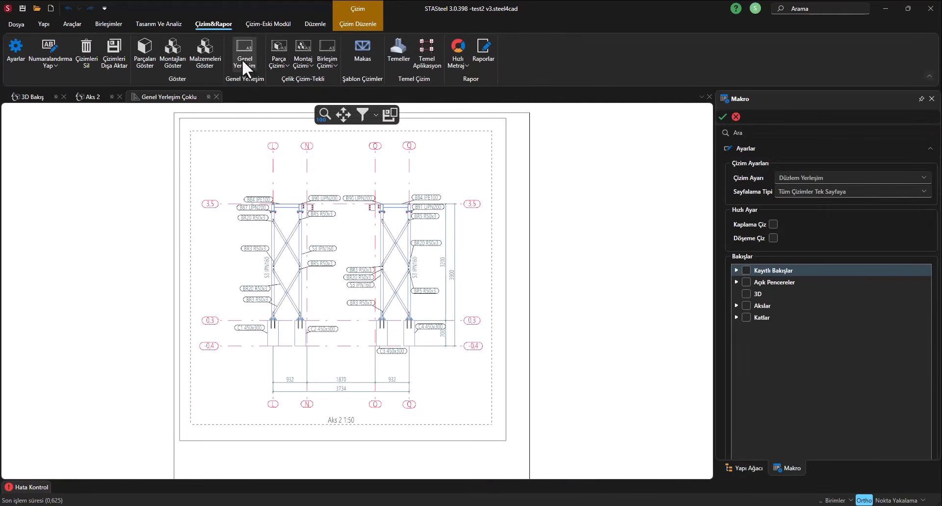
pyautogui.click(91, 97)
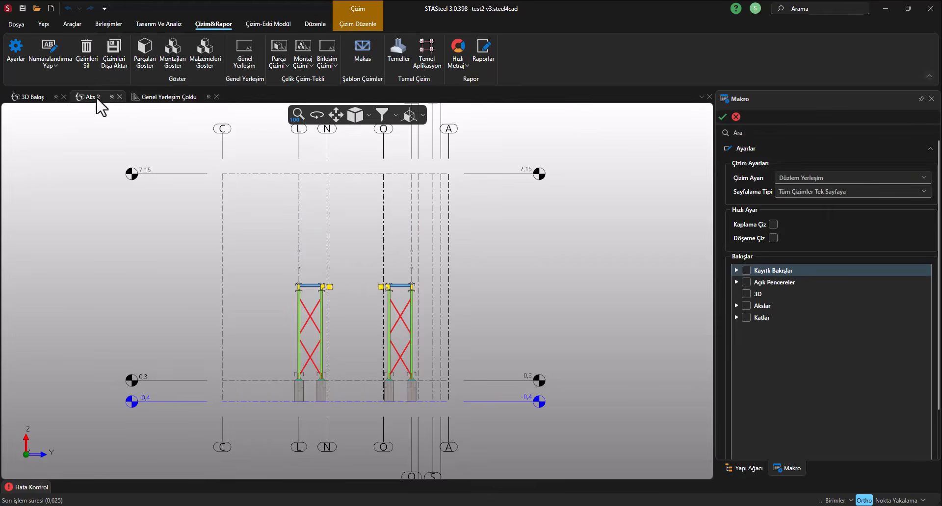
pyautogui.click(317, 116)
pyautogui.moveTo(381, 181); pyautogui.dragTo(325, 294)
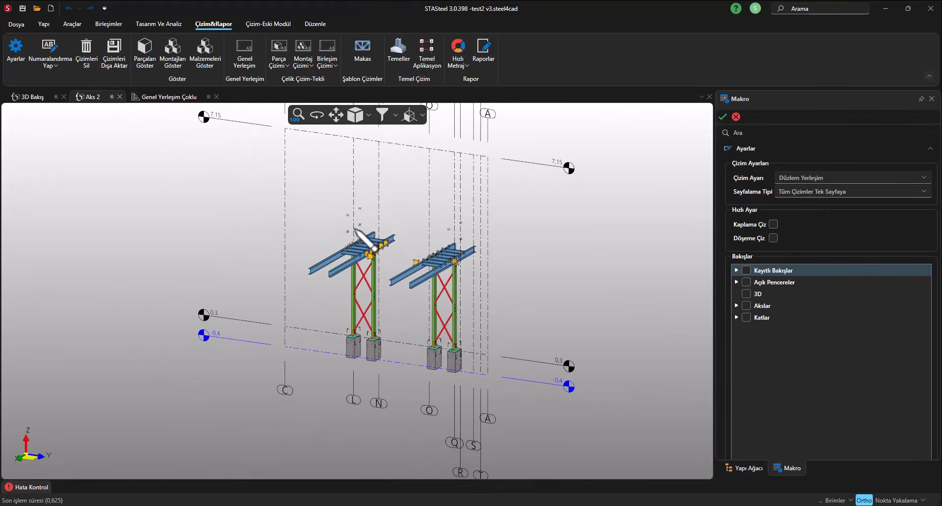
pyautogui.click(357, 116)
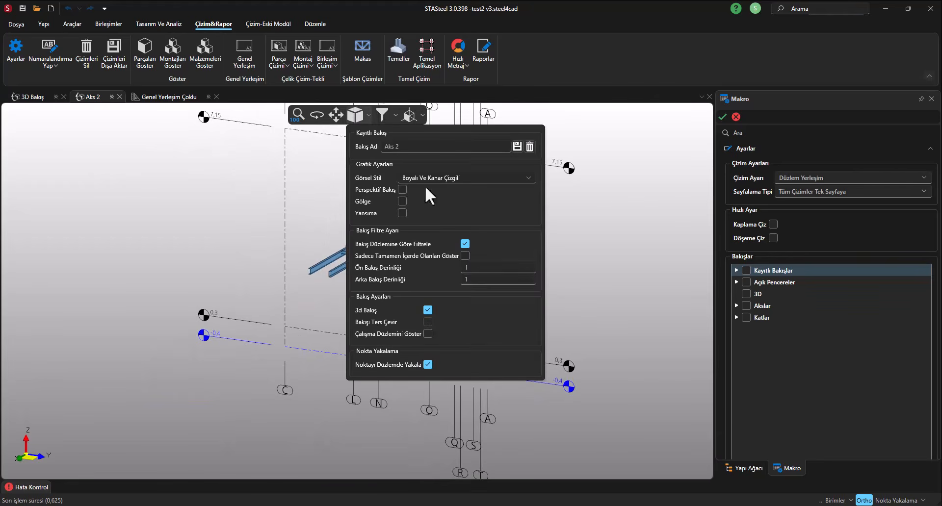
pyautogui.click(472, 267)
pyautogui.click(559, 260)
pyautogui.scroll(3, 387, 253)
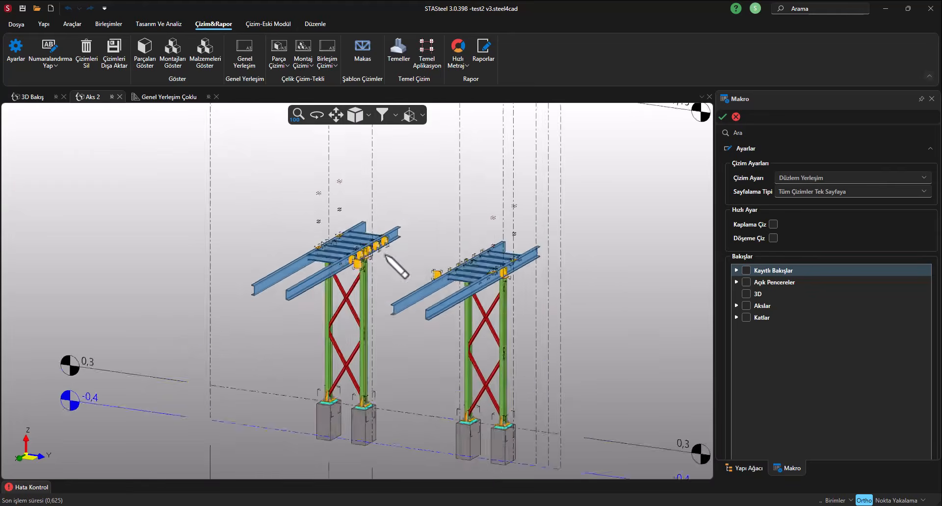
pyautogui.moveTo(368, 266); pyautogui.dragTo(338, 290, button='middle')
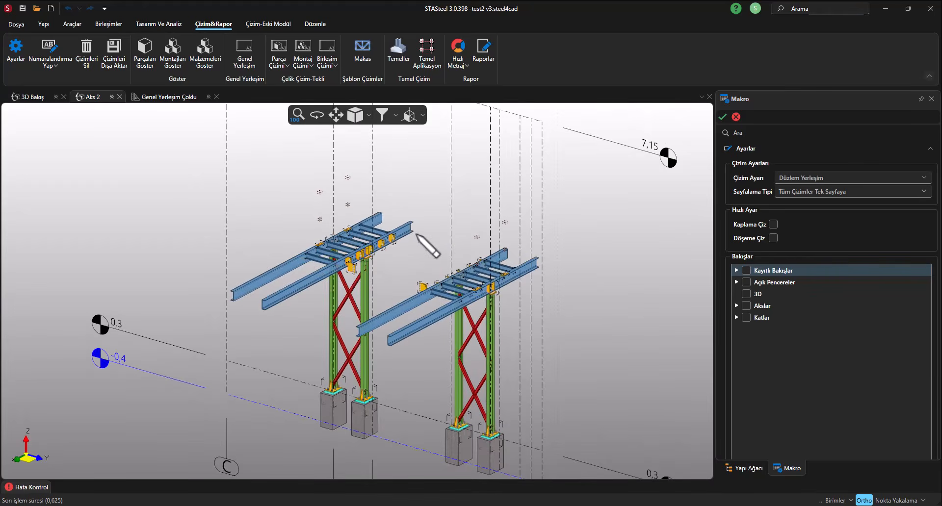
pyautogui.click(736, 271)
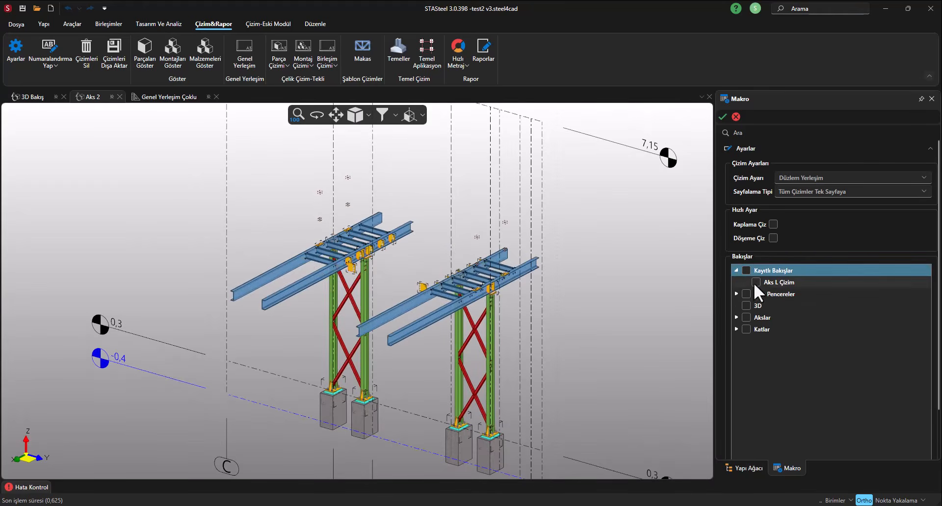
pyautogui.click(756, 282)
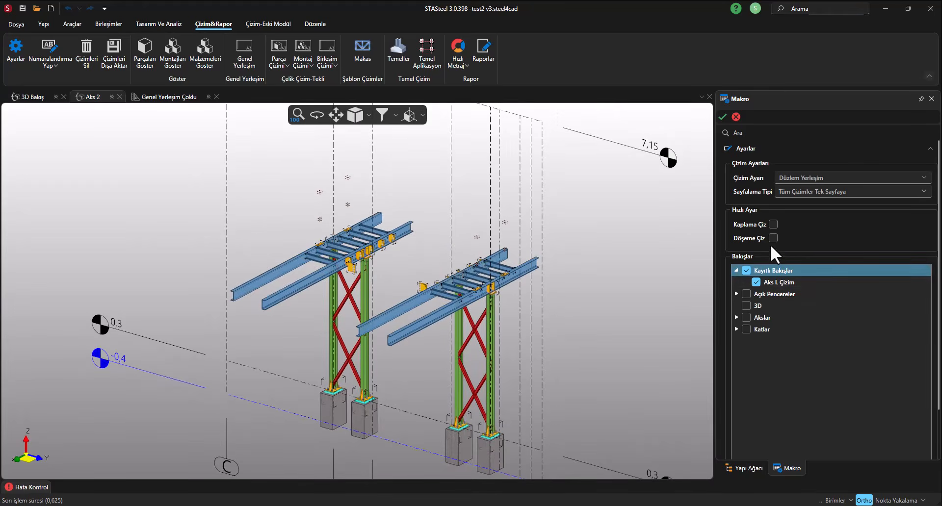
pyautogui.click(746, 271)
pyautogui.click(737, 271)
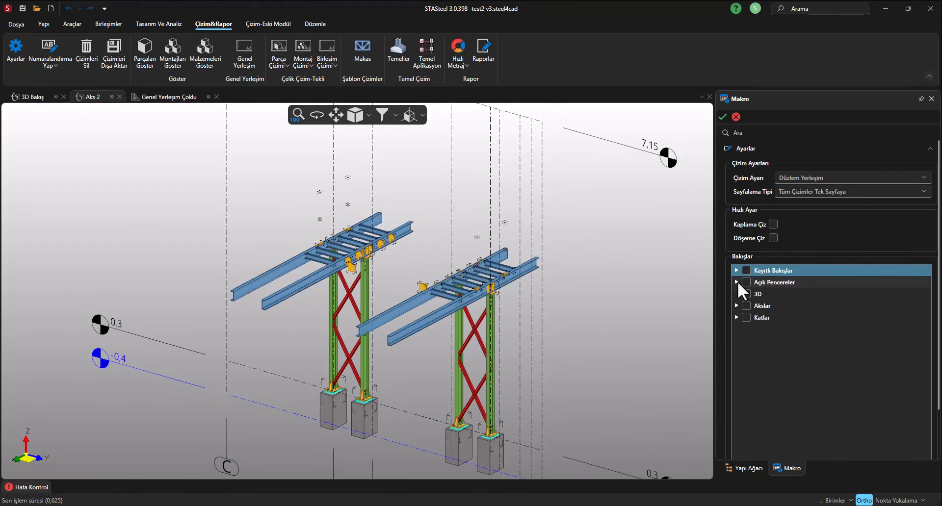
# - Generate a Düzlem Yerleşim general layout drawing from the open Aks 2 window in its 3D orientation
pyautogui.click(737, 282)
pyautogui.click(756, 305)
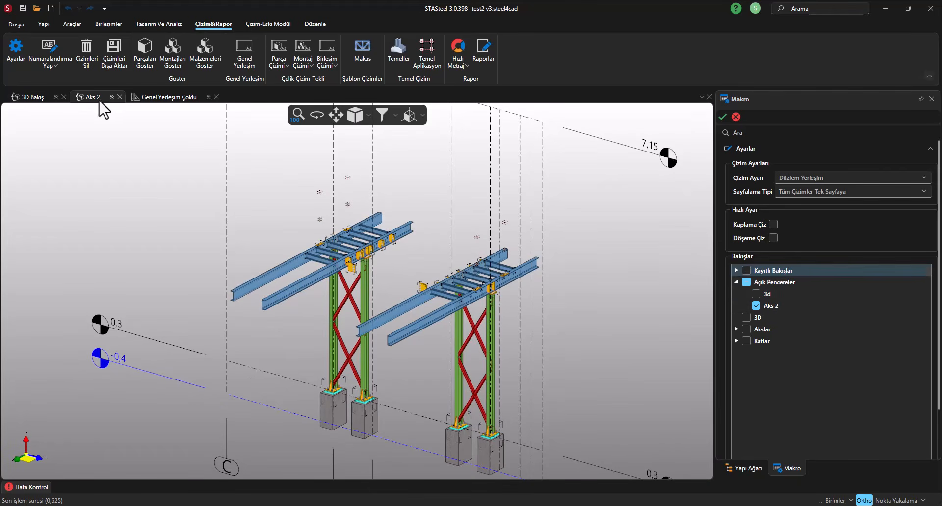
pyautogui.click(722, 117)
pyautogui.scroll(5, 366, 123)
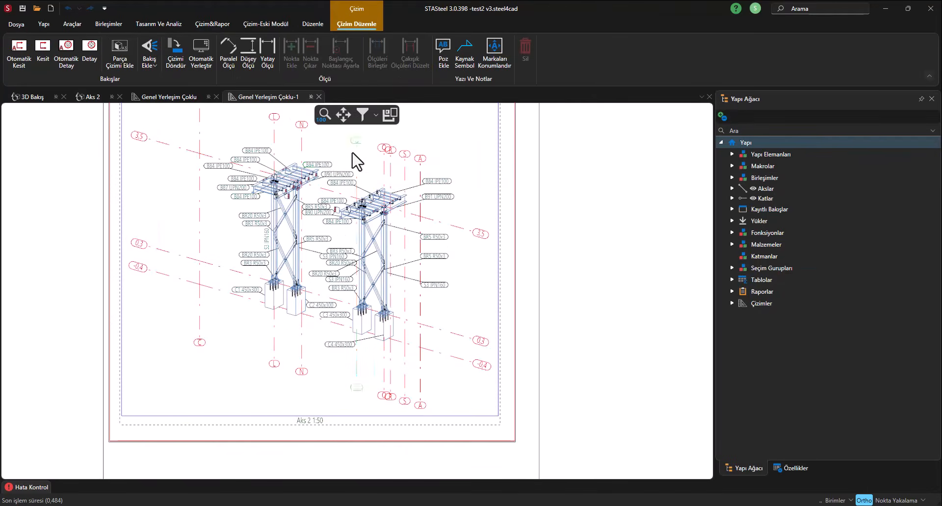
# - Set the Aks 2 view's front depth (Ön Bakış Derinliği) to 2 and back depth (Arka Bakış Derinliği) to 0,5
pyautogui.click(87, 97)
pyautogui.click(356, 116)
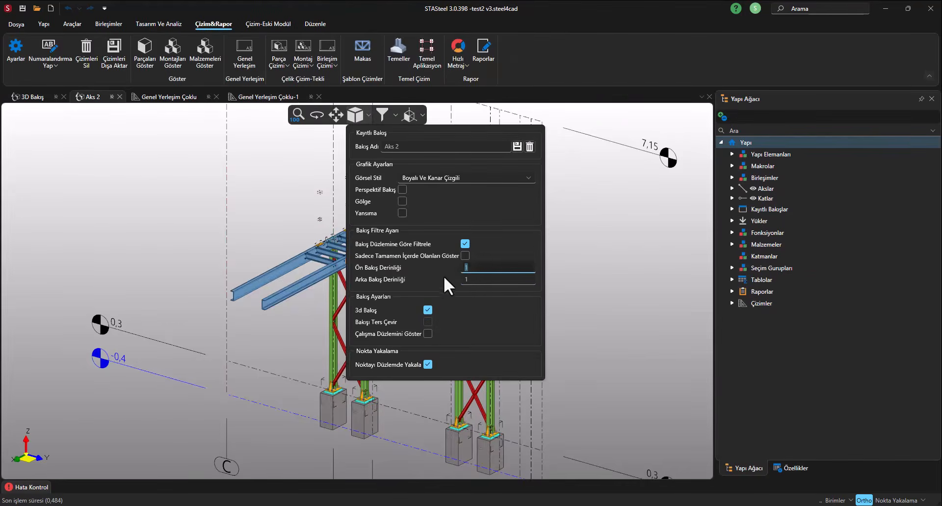
pyautogui.write('2')
pyautogui.click(490, 280)
pyautogui.moveTo(489, 281); pyautogui.dragTo(419, 297)
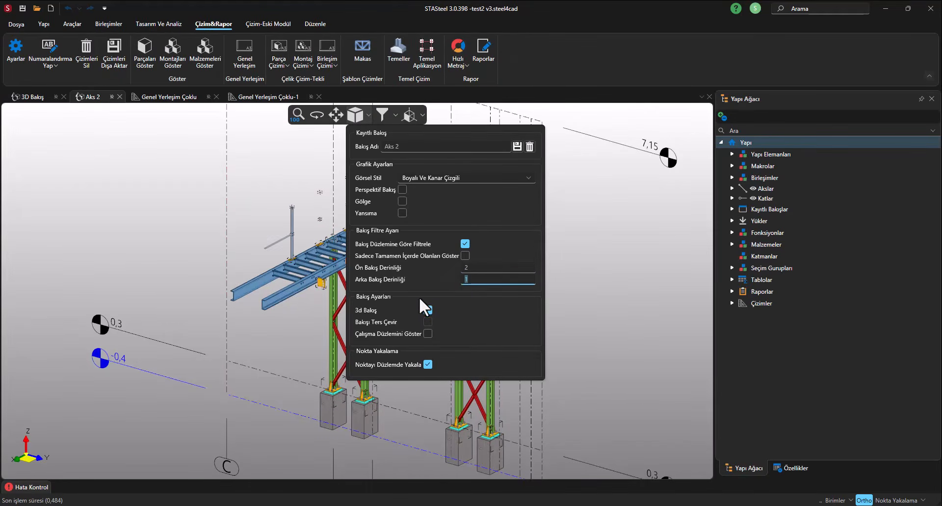
pyautogui.write('1,5')
pyautogui.click(469, 269)
pyautogui.click(581, 253)
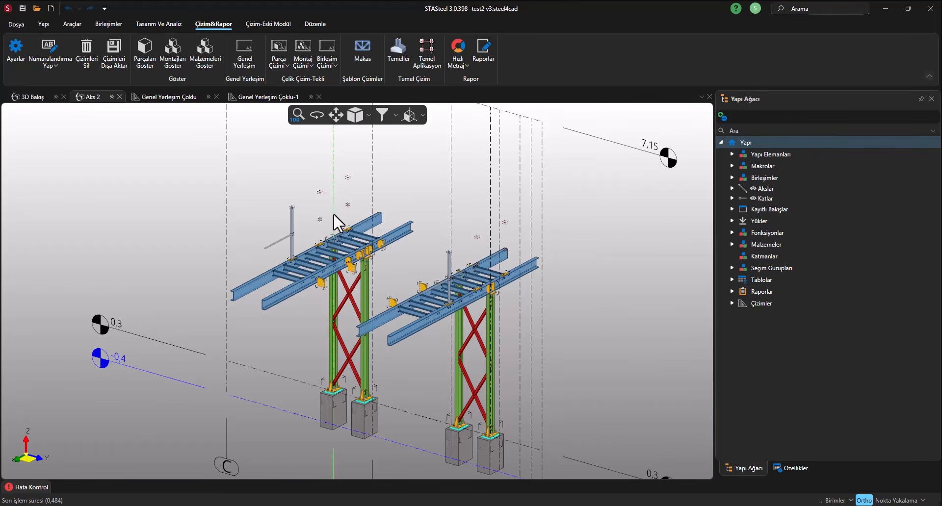
# - Generate another general layout drawing from the open Aks 2 window with the changed depths and inspect its labels
pyautogui.click(243, 58)
pyautogui.click(736, 282)
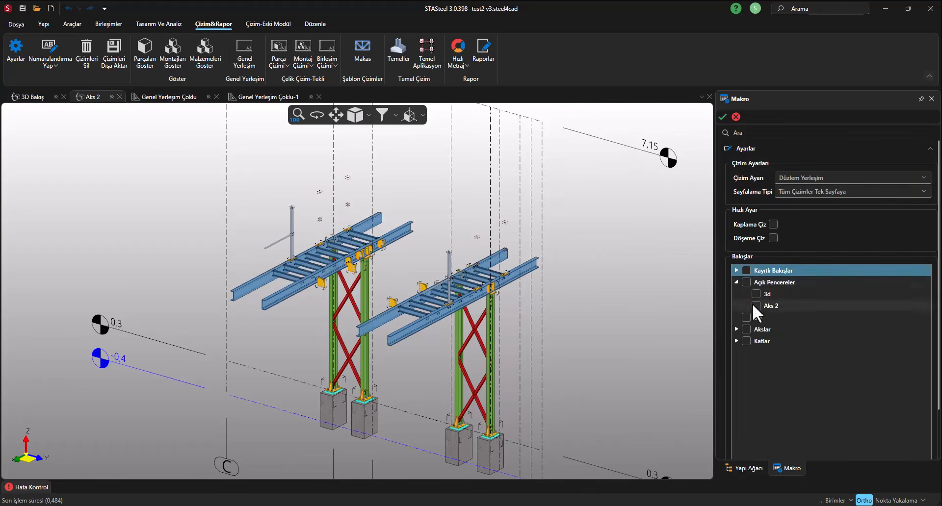
pyautogui.click(756, 306)
pyautogui.click(723, 118)
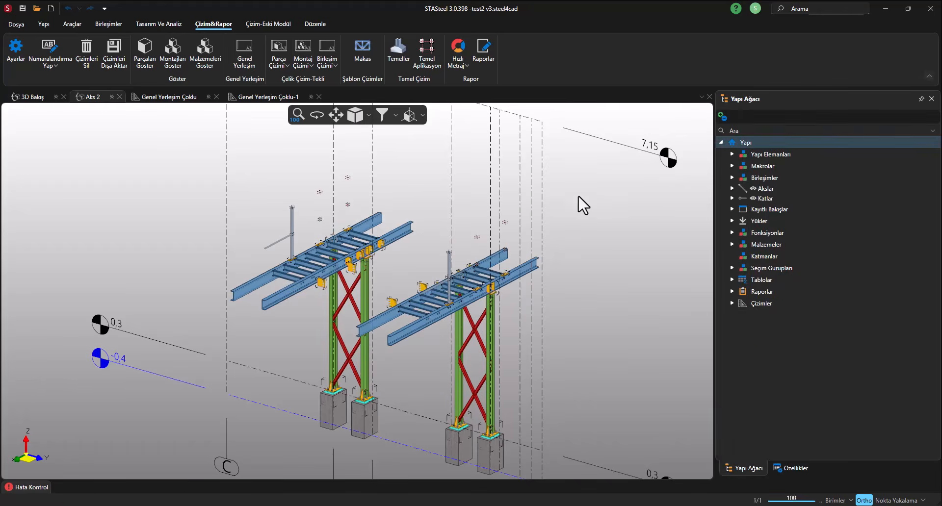
pyautogui.scroll(5, 363, 147)
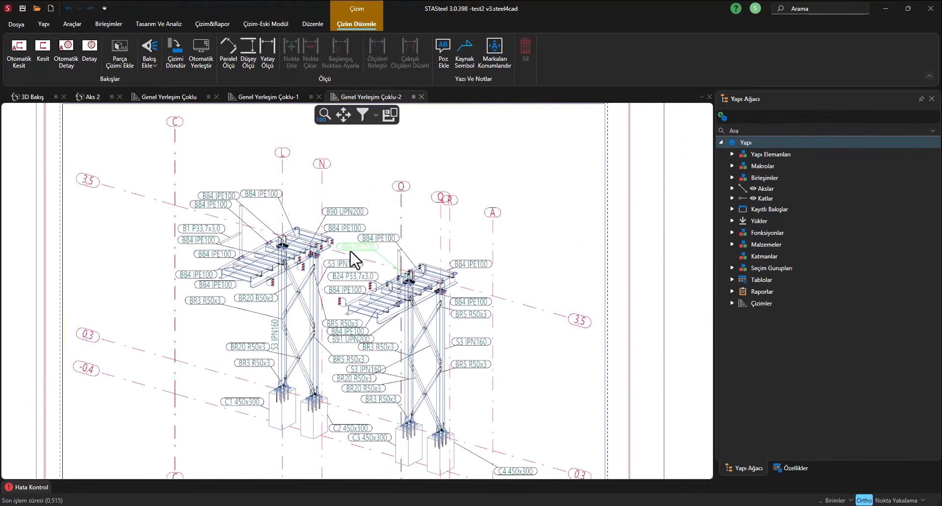
pyautogui.scroll(-3, 275, 221)
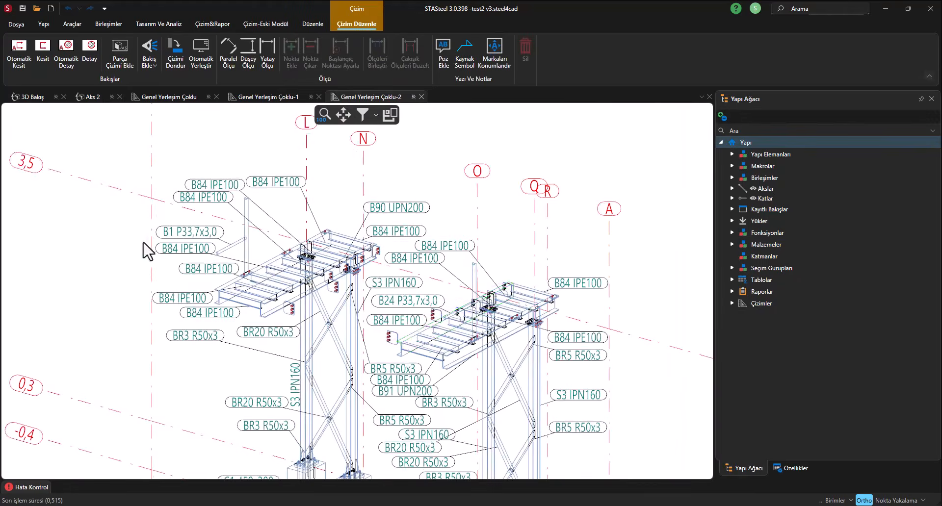
pyautogui.scroll(-2, 375, 179)
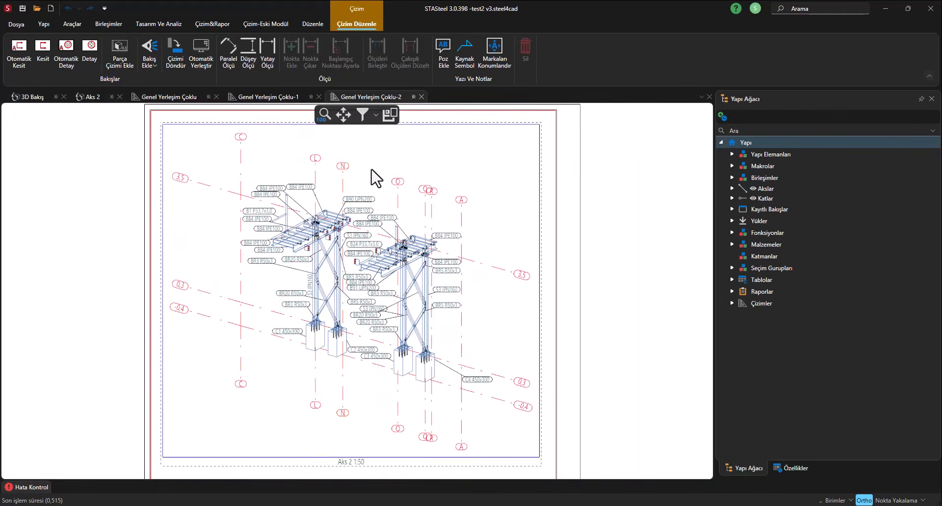
# - Return the Aks 2 view to its plane orientation and save it as a view named "Aks L detay"
pyautogui.click(88, 96)
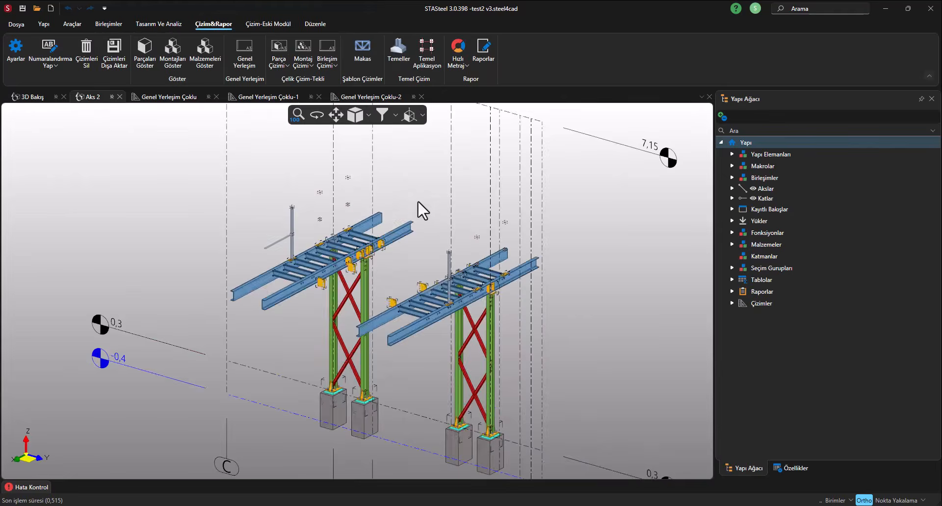
pyautogui.scroll(-3, 418, 204)
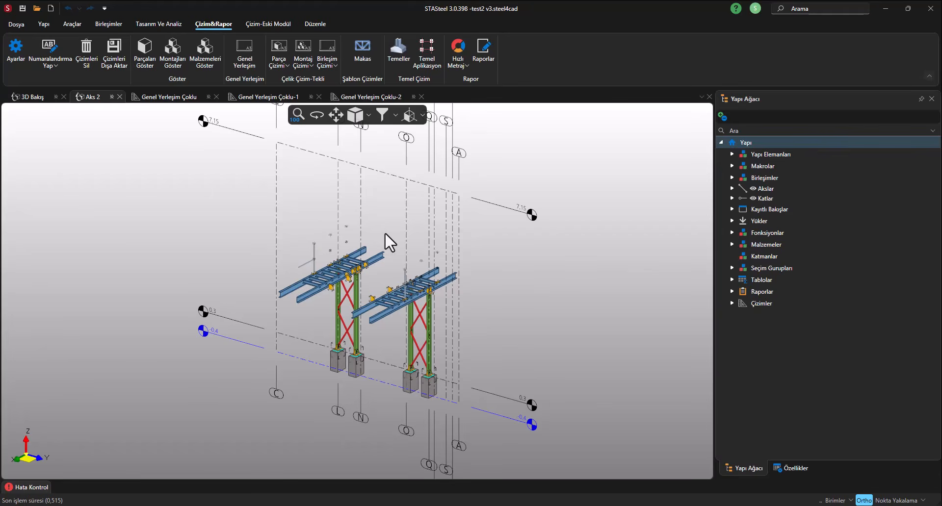
pyautogui.hotkey('ctrl', 'p')
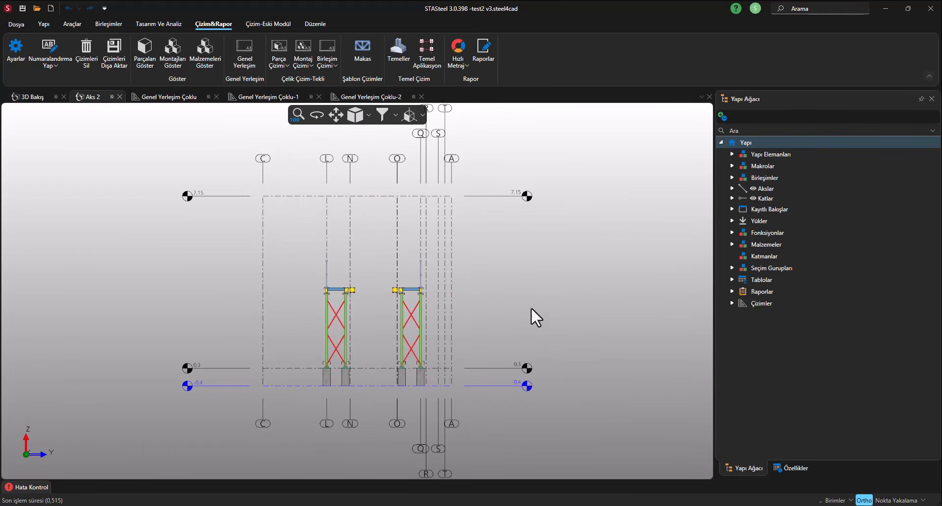
pyautogui.click(355, 115)
pyautogui.click(416, 147)
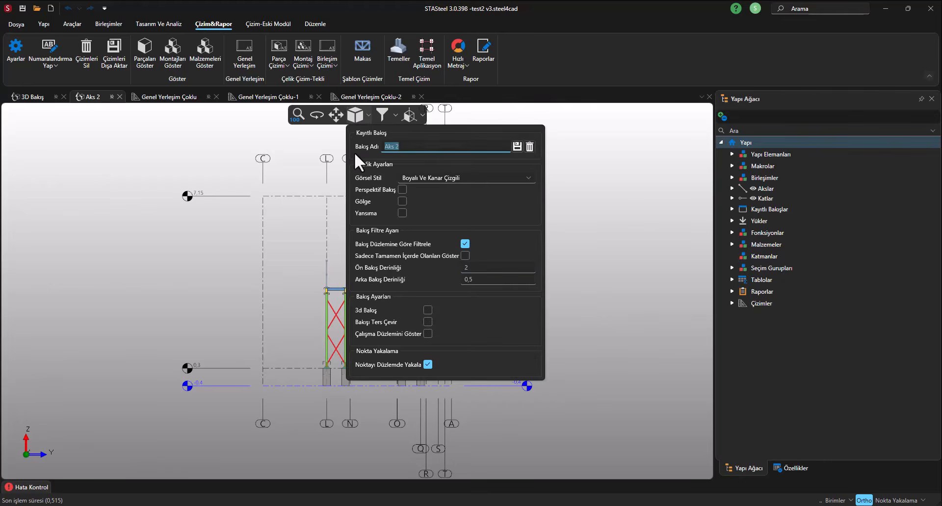
pyautogui.write('>')
pyautogui.write('Aks L')
pyautogui.write(' detay')
pyautogui.click(517, 145)
pyautogui.click(215, 146)
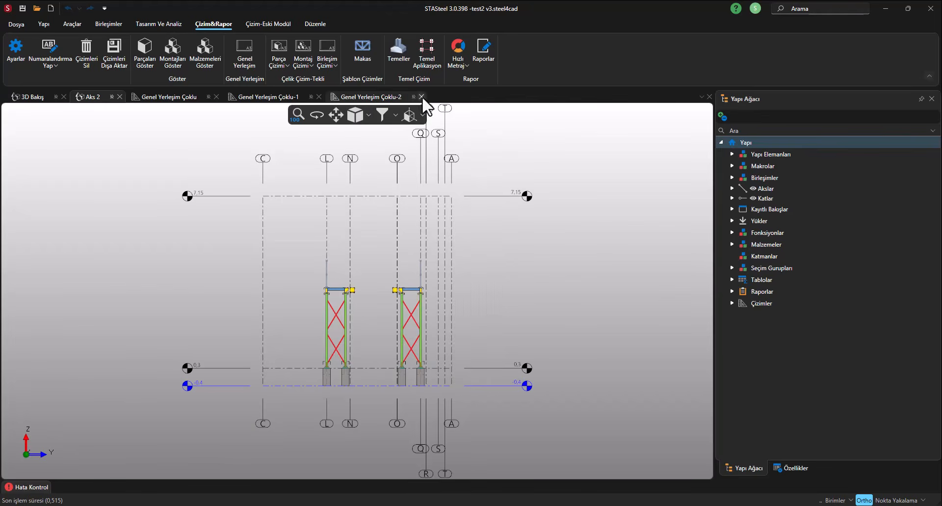
# - Close the three Genel Yerleşim Çoklu drawings and the Aks 2 view, leaving only the 3D view open
pyautogui.click(421, 97)
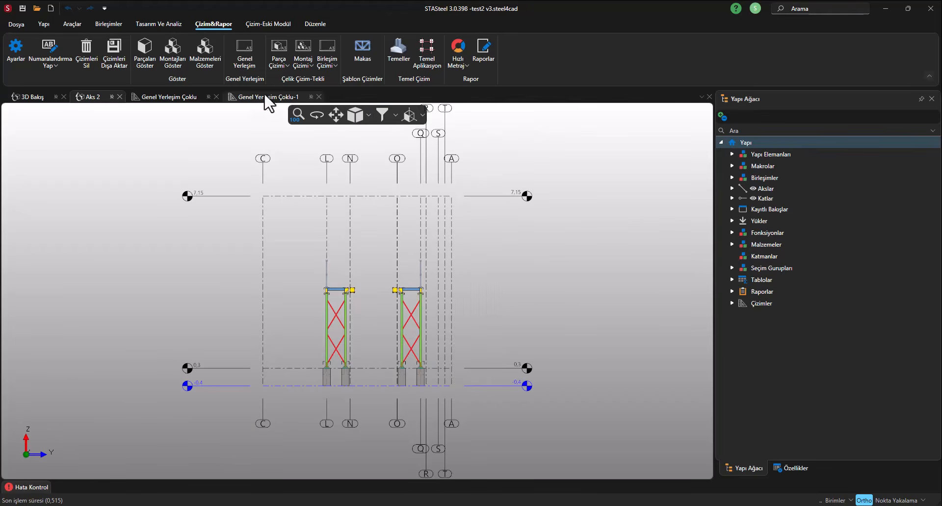
pyautogui.click(319, 97)
pyautogui.click(216, 97)
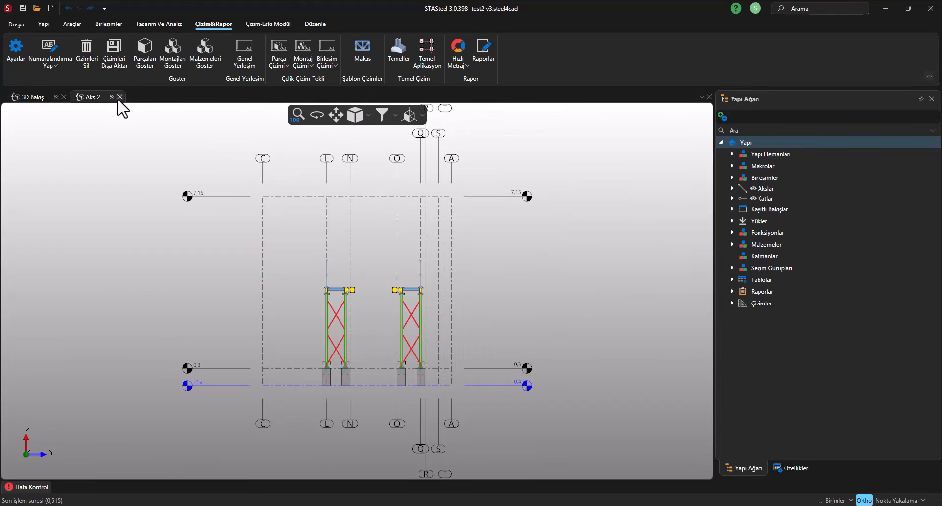
pyautogui.click(120, 97)
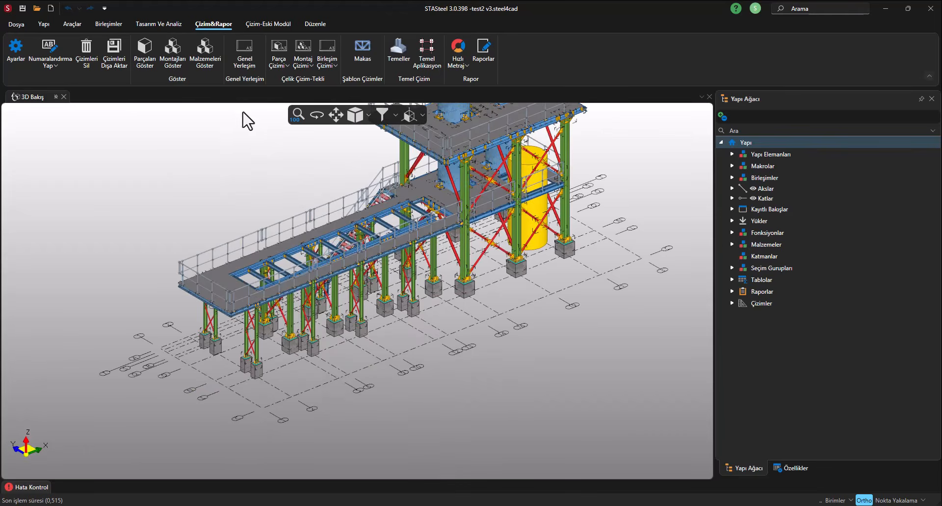
# - Open the saved views Aks L detay and Aks L Çizim from the structure tree, ending on Aks L detay
pyautogui.click(732, 206)
pyautogui.click(732, 209)
pyautogui.doubleClick(778, 233)
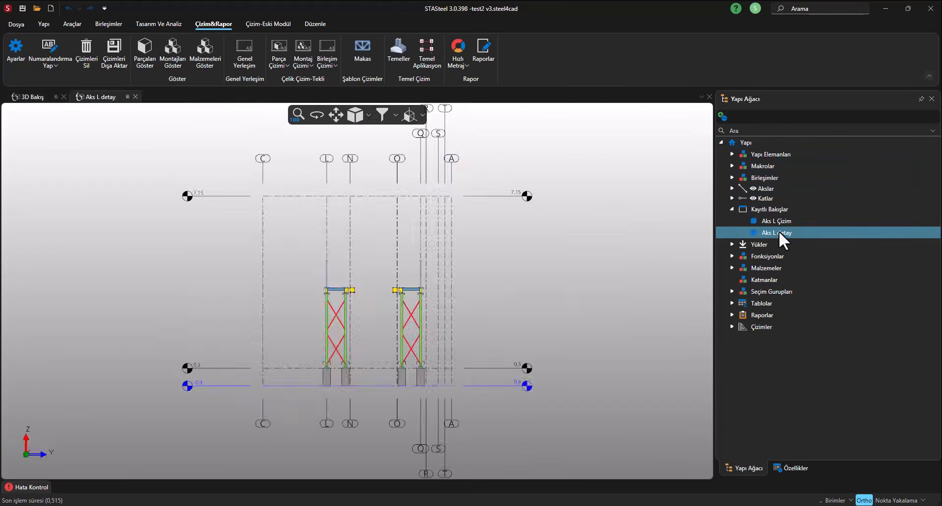
pyautogui.doubleClick(778, 221)
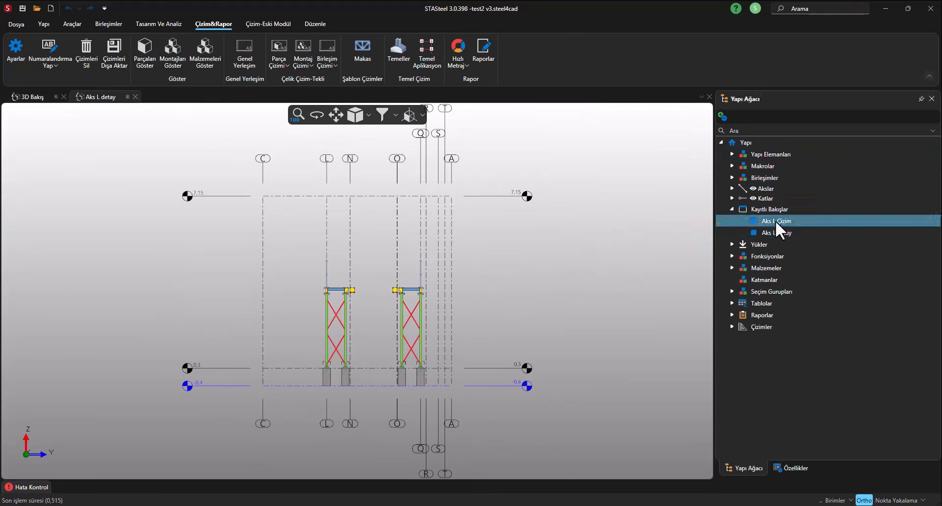
pyautogui.doubleClick(782, 234)
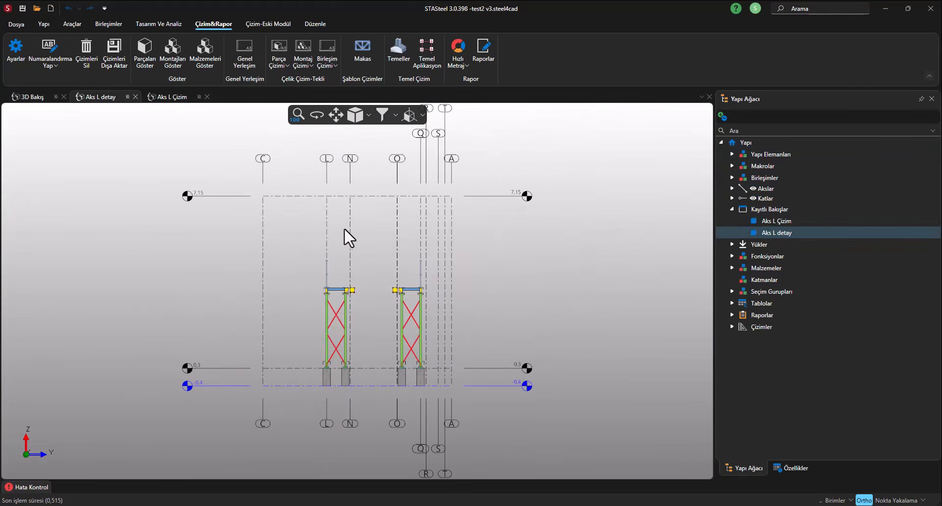
# - Close both saved view windows and generate a general layout drawing from the saved views Aks L Çizim and Aks L detay
pyautogui.click(135, 97)
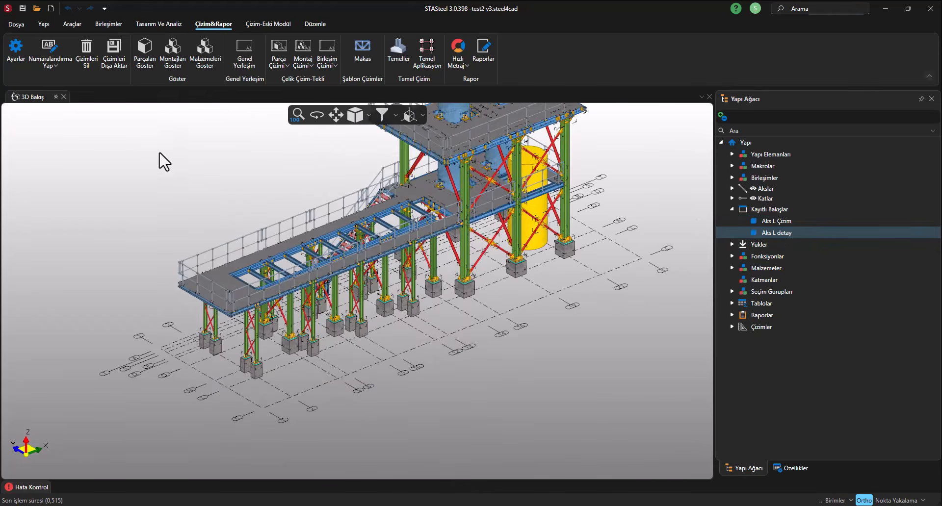
pyautogui.click(250, 49)
pyautogui.click(737, 270)
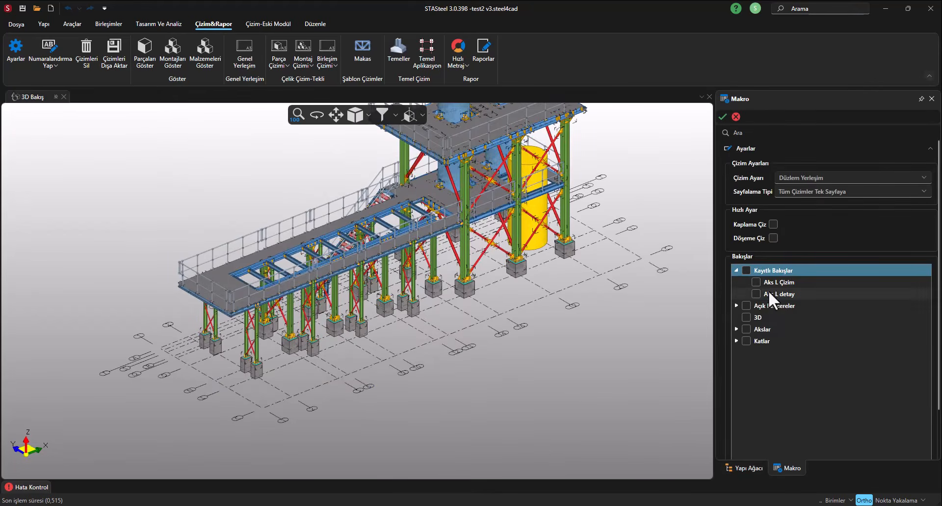
pyautogui.click(756, 282)
pyautogui.click(757, 294)
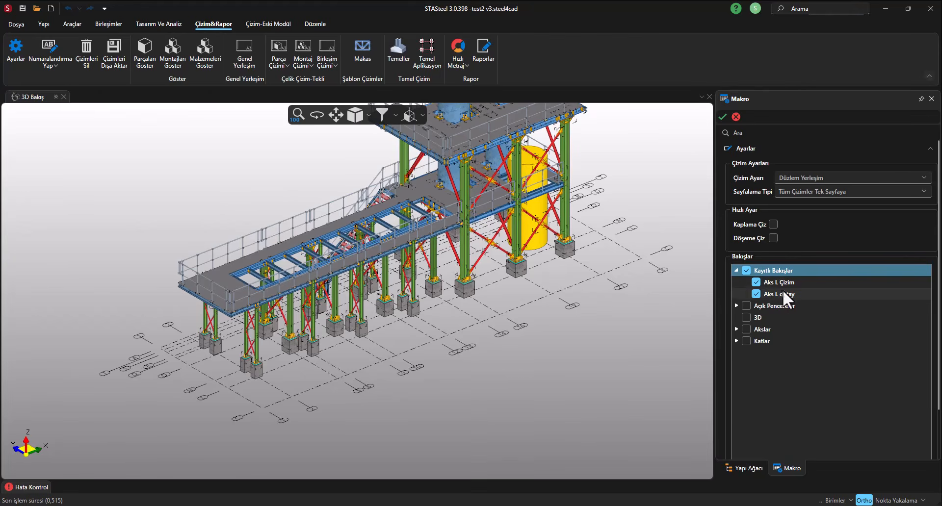
pyautogui.click(723, 117)
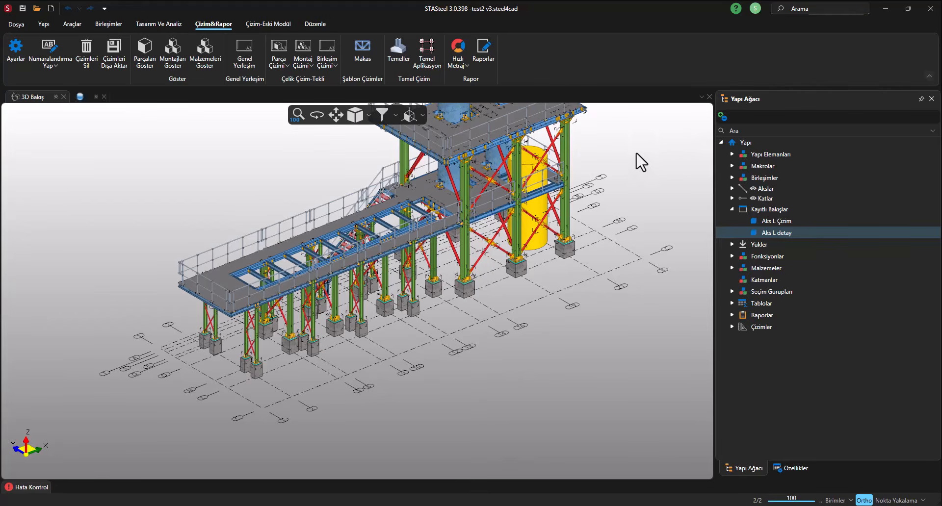
# - Inspect the sheets of the generated general layout drawing and close it
pyautogui.scroll(2, 345, 142)
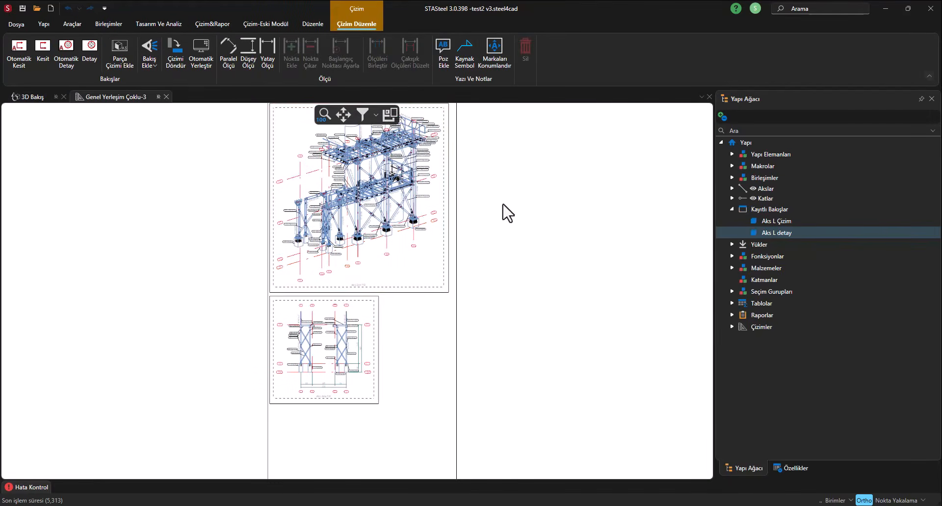
pyautogui.moveTo(503, 205); pyautogui.dragTo(500, 220, button='middle')
pyautogui.click(166, 96)
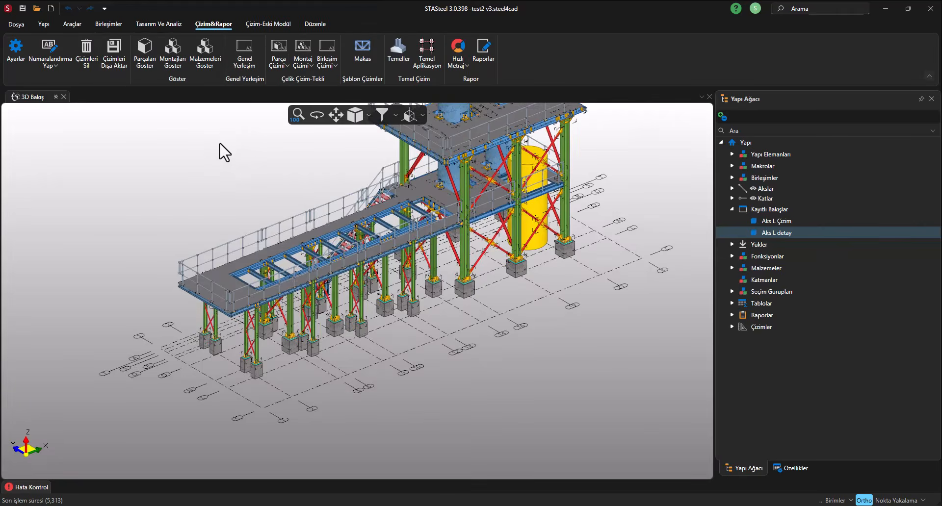
pyautogui.moveTo(249, 163); pyautogui.dragTo(238, 200, button='middle')
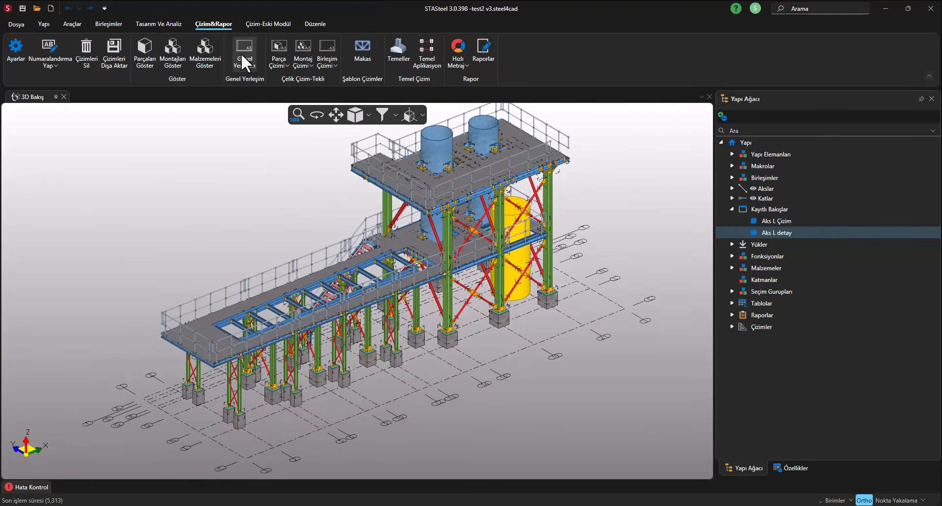
pyautogui.click(241, 53)
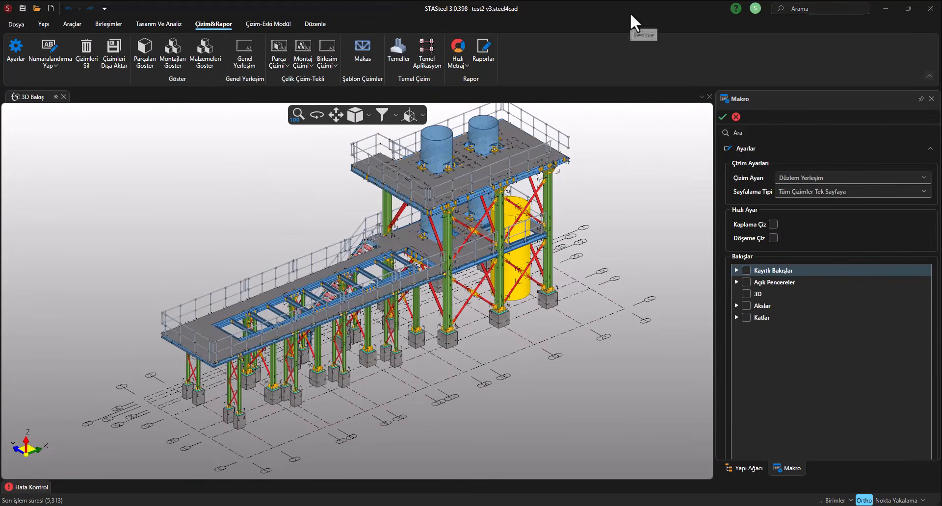
pyautogui.moveTo(669, 203); pyautogui.dragTo(636, 222, button='middle')
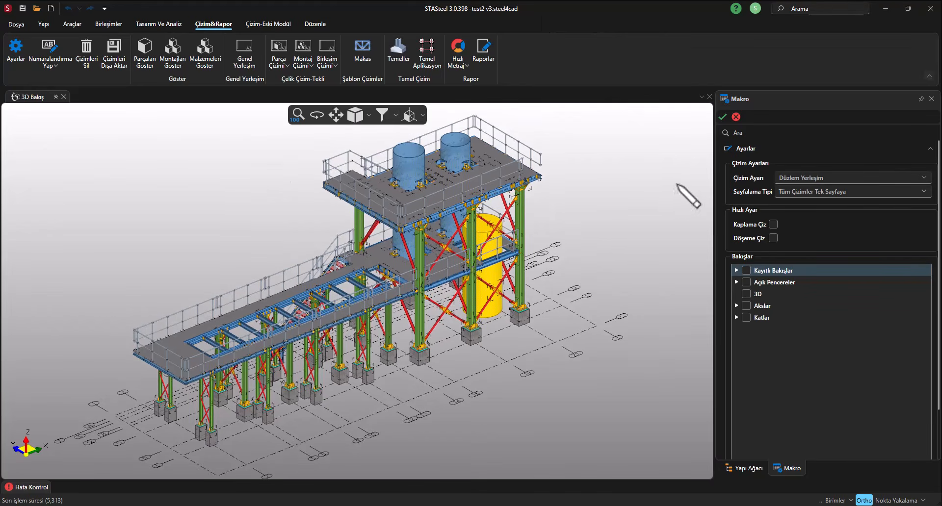
pyautogui.scroll(3, 619, 217)
pyautogui.press('Escape')
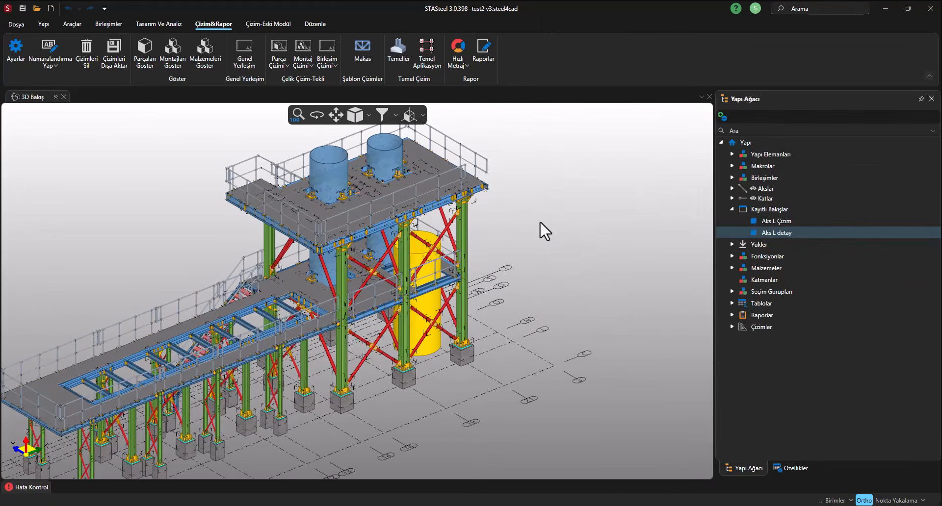
pyautogui.moveTo(520, 261); pyautogui.dragTo(560, 227, button='middle')
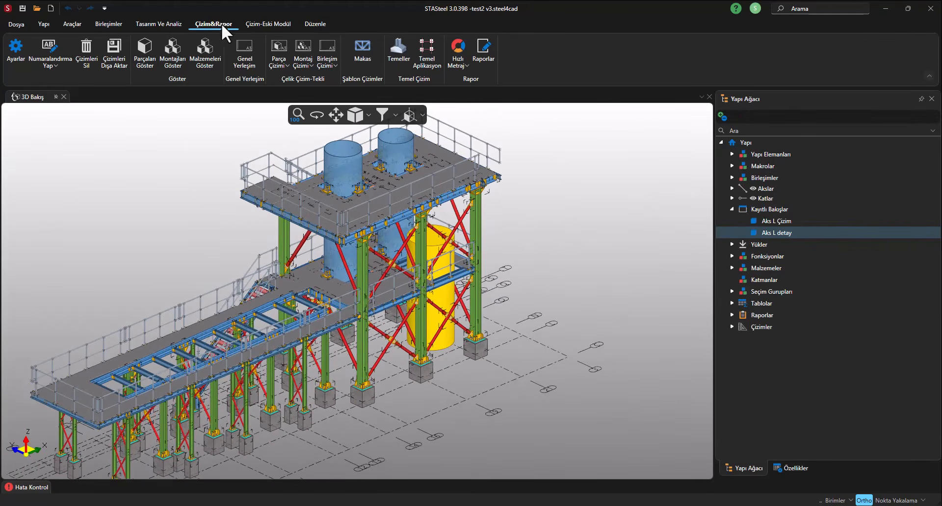
# - Open the drawing settings and examine the colours and thicknesses in the pen list (Kalem Listesi)
pyautogui.click(15, 61)
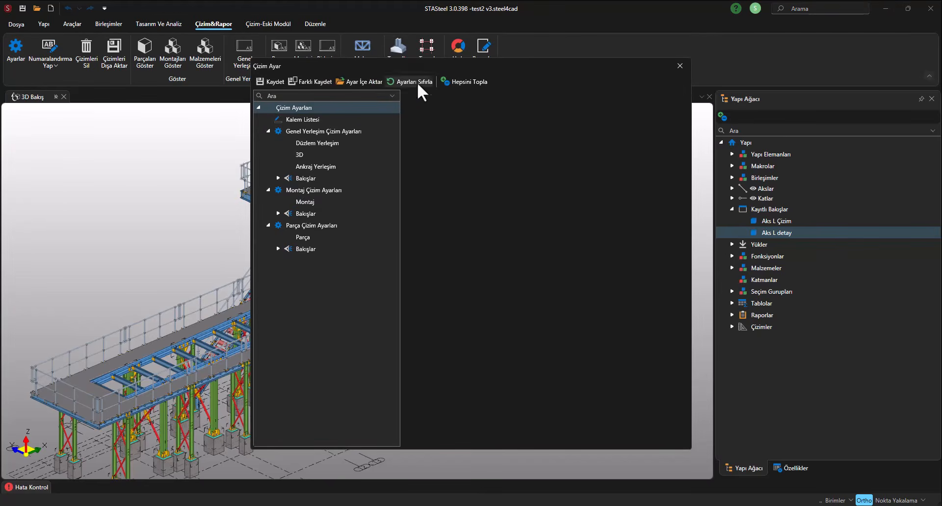
pyautogui.moveTo(433, 68); pyautogui.dragTo(324, 74)
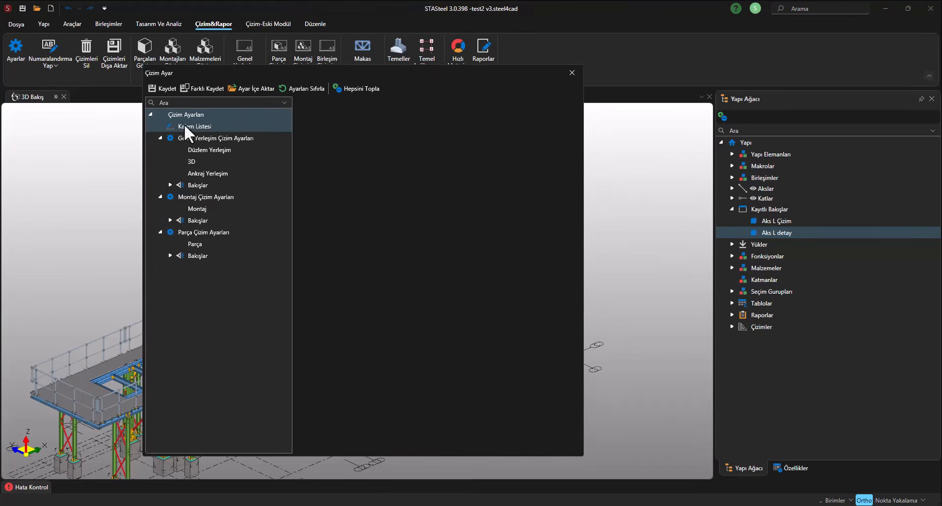
pyautogui.click(189, 126)
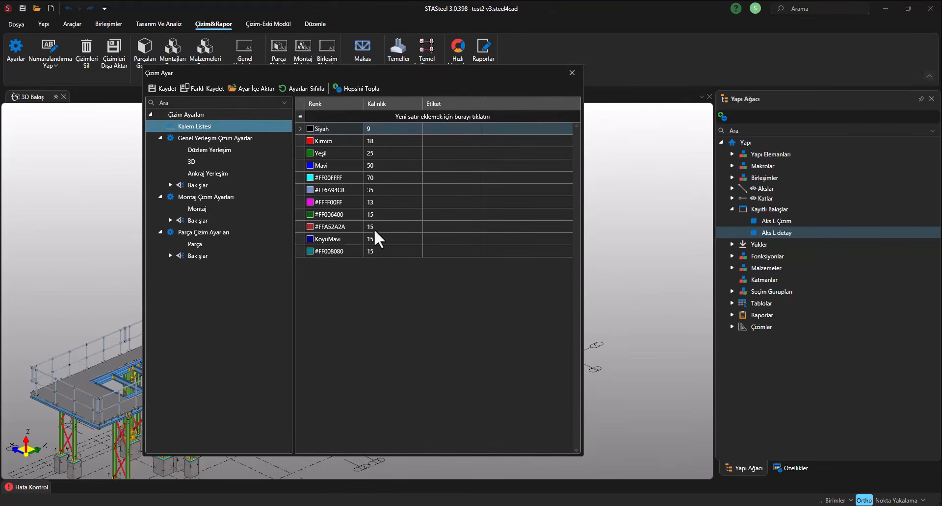
# - Examine the general layout settings for Düzlem Yerleşim and Ankraj Yerleşim and the view settings for Düzlem Bakış and Ankraj
pyautogui.click(193, 139)
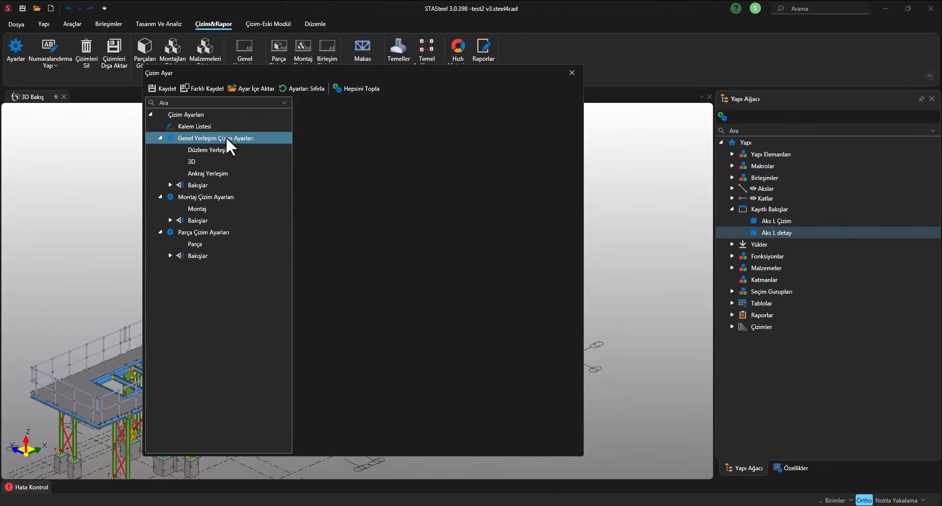
pyautogui.click(210, 148)
pyautogui.click(204, 174)
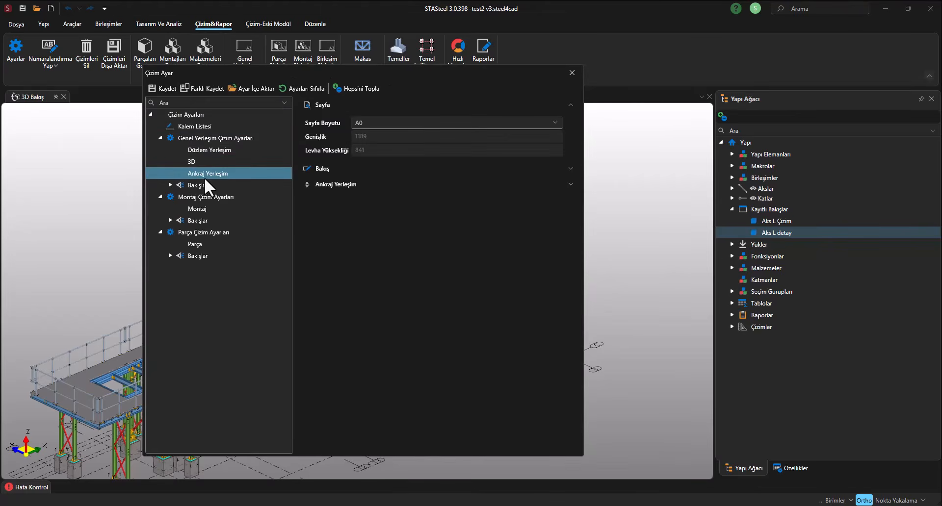
pyautogui.click(170, 185)
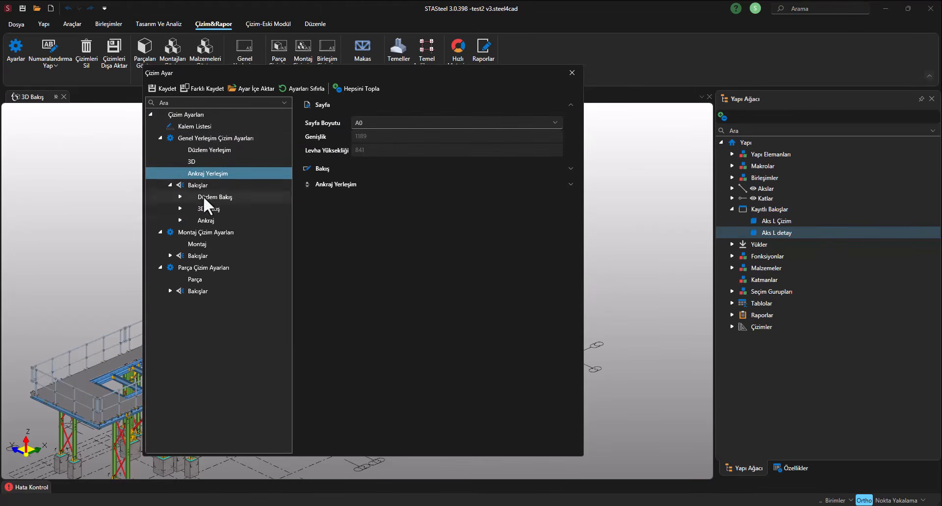
pyautogui.click(208, 205)
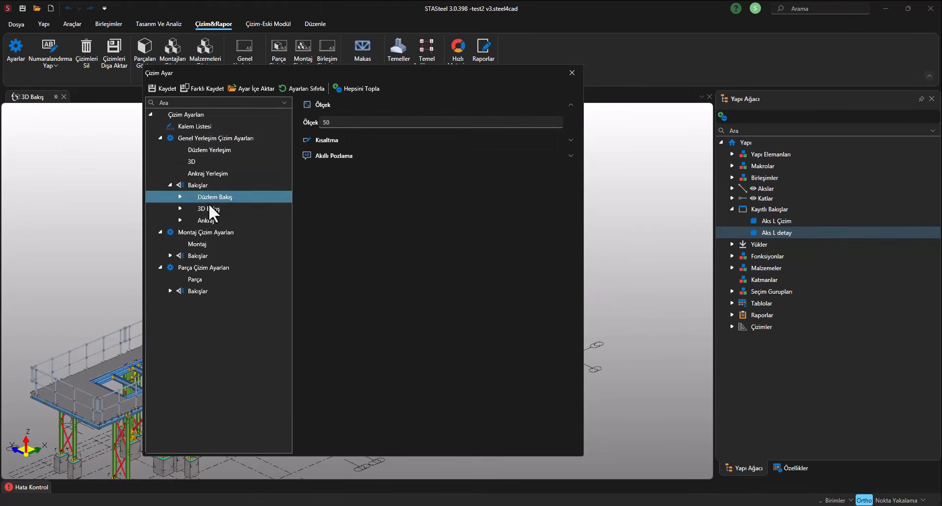
pyautogui.click(206, 220)
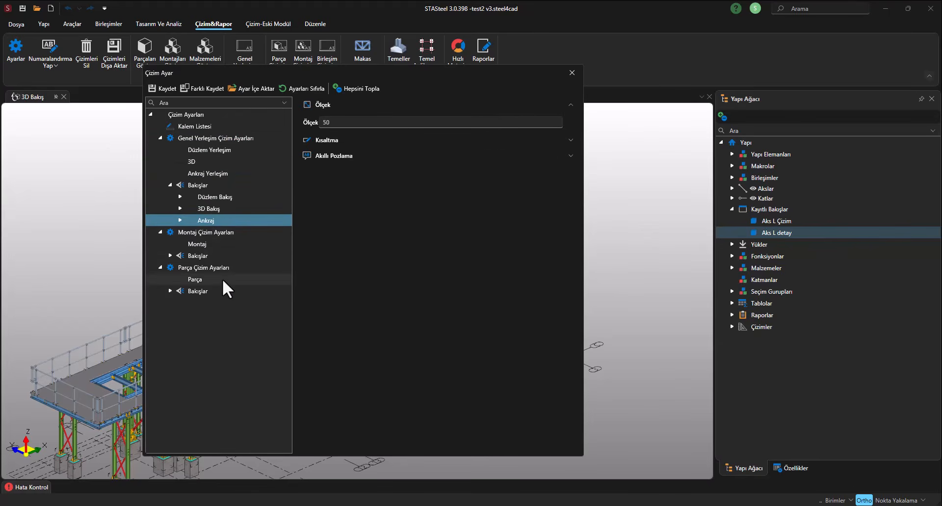
# - Compare the page settings of the Düzlem Yerleşim, 3D and Ankraj Yerleşim layouts, and close the drawing settings
pyautogui.click(213, 149)
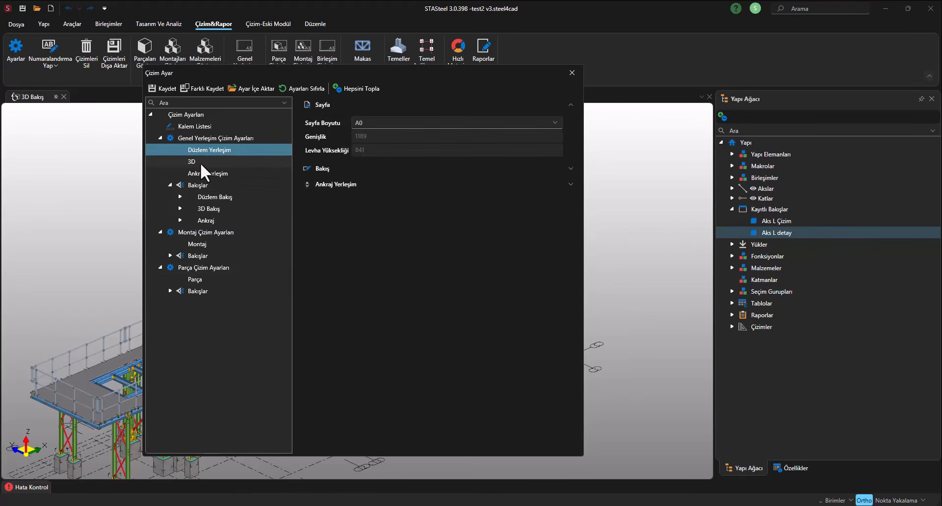
pyautogui.click(208, 172)
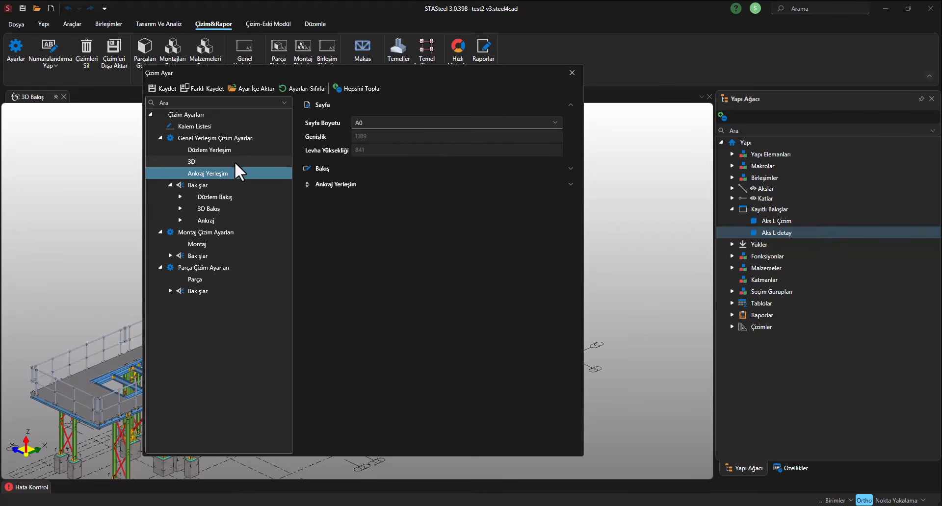
pyautogui.click(222, 149)
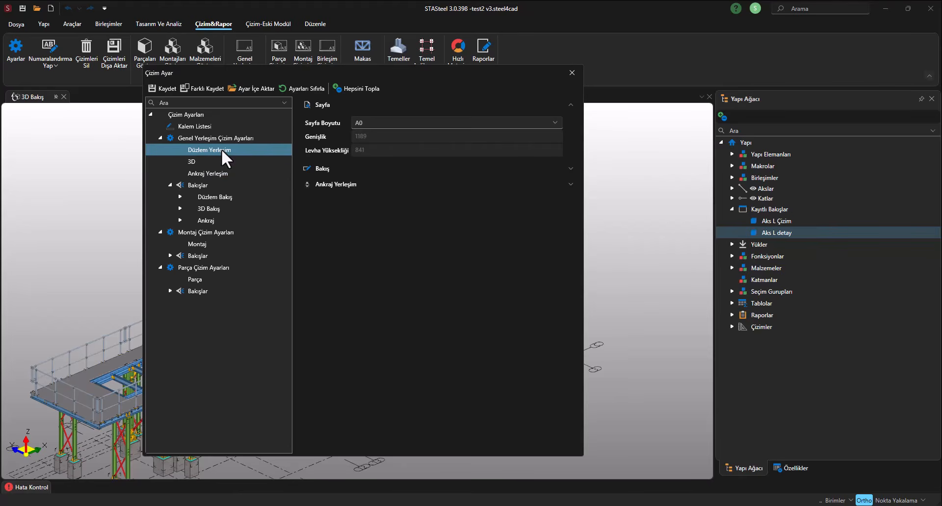
pyautogui.click(198, 161)
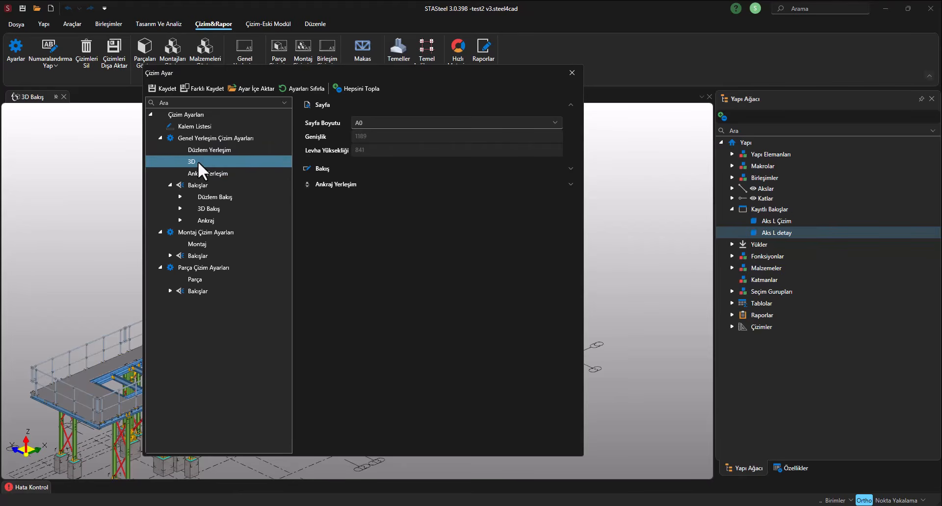
pyautogui.click(213, 173)
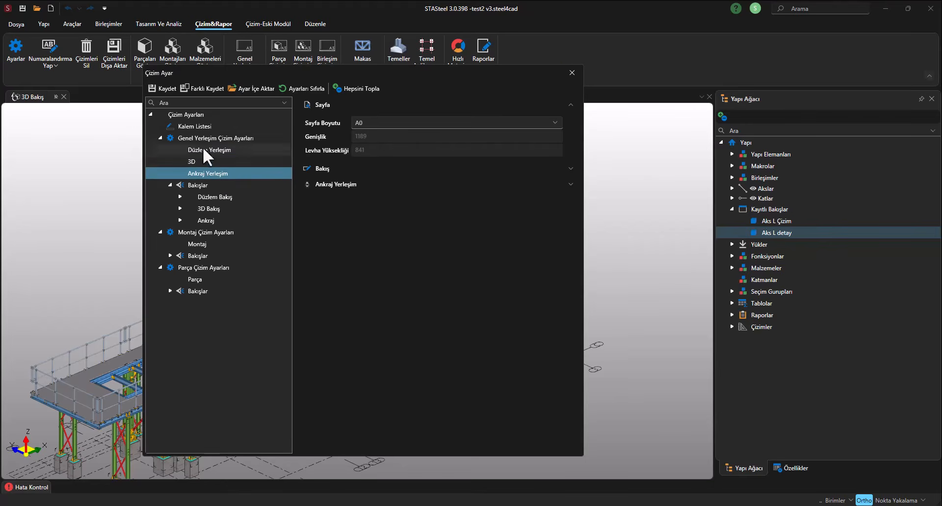
pyautogui.click(572, 73)
# - Start another general layout drawing from the 3D view window
pyautogui.scroll(-3, 559, 218)
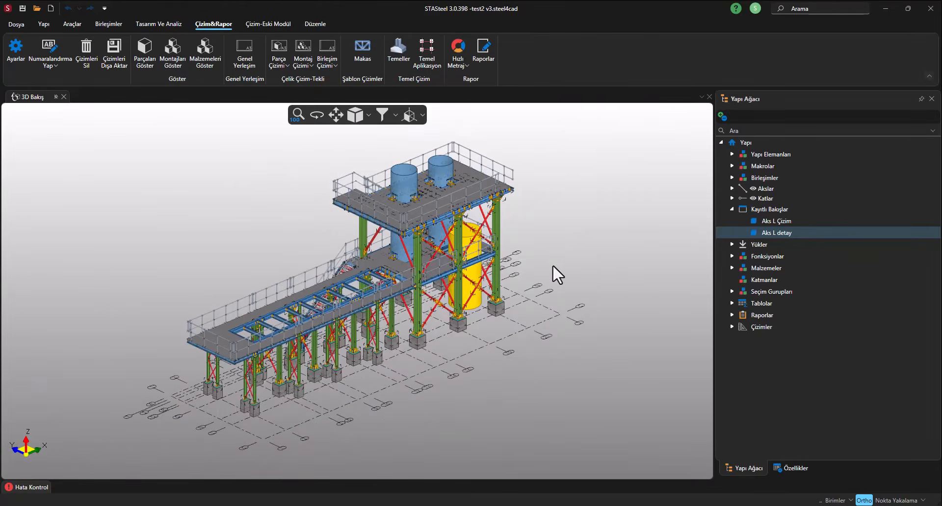
pyautogui.scroll(3, 553, 267)
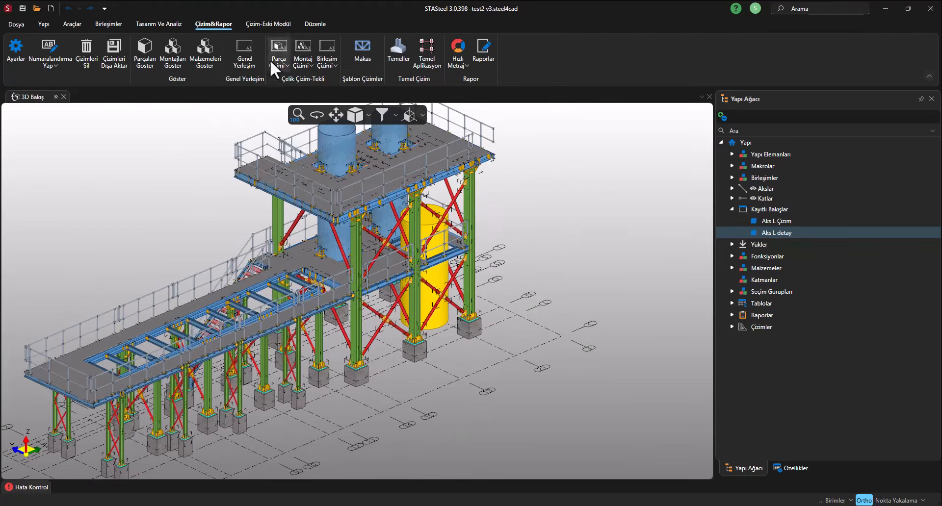
pyautogui.click(248, 49)
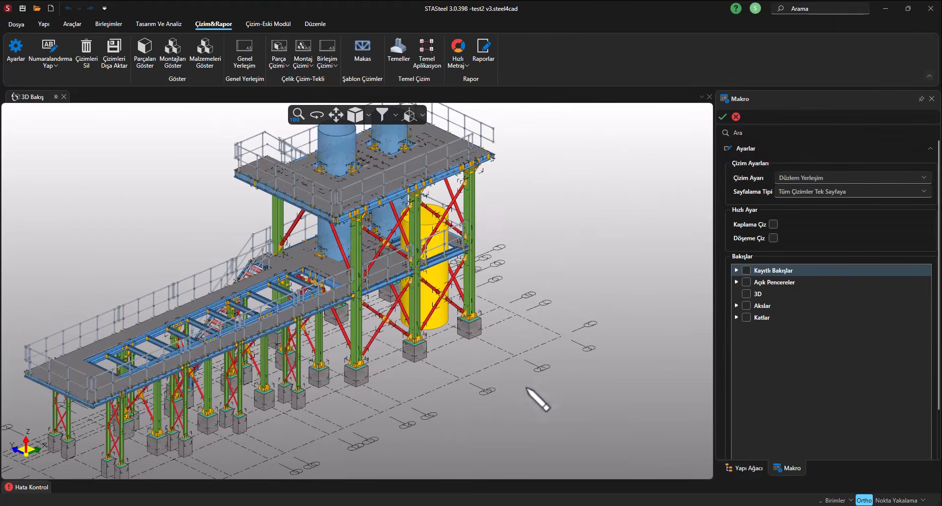
# - Cancel the layout drawing macro and open the Aks 21 elevation view from its axis in the 3D model
pyautogui.rightClick(633, 198)
pyautogui.click(663, 250)
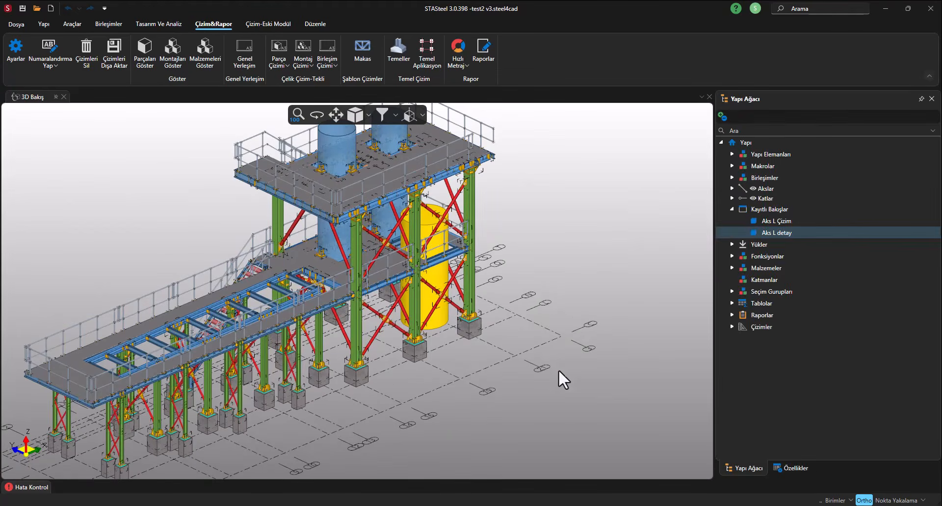
pyautogui.scroll(3, 559, 370)
pyautogui.click(538, 369)
pyautogui.doubleClick(537, 368)
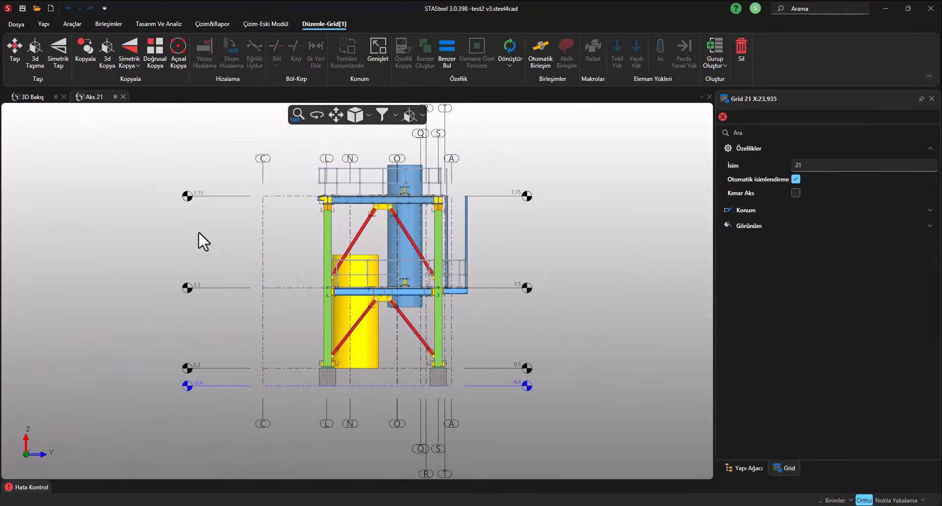
# - Apply the Kaplama quick filter and the quick filter beneath Kompozit Döşeme in the Aks 21 view
pyautogui.click(382, 115)
pyautogui.click(420, 213)
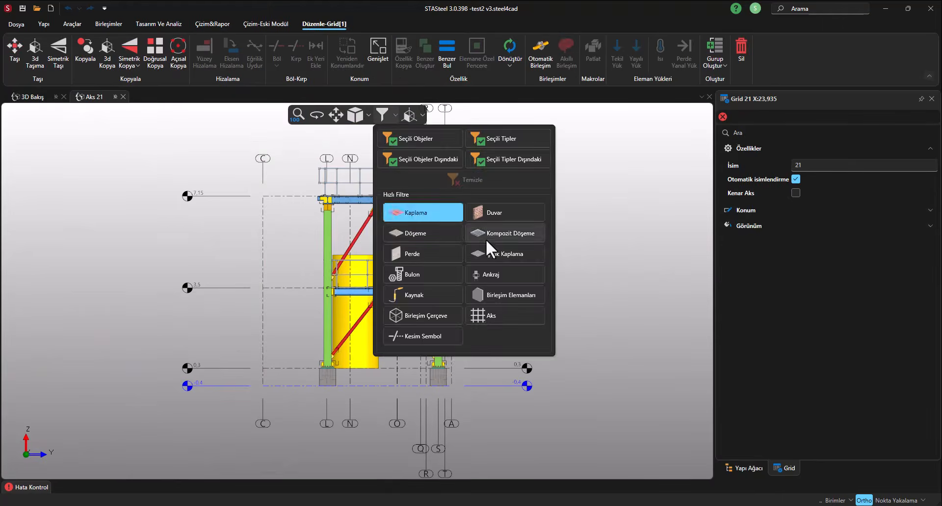
pyautogui.click(505, 253)
pyautogui.click(583, 225)
pyautogui.moveTo(641, 205); pyautogui.dragTo(535, 241, button='middle')
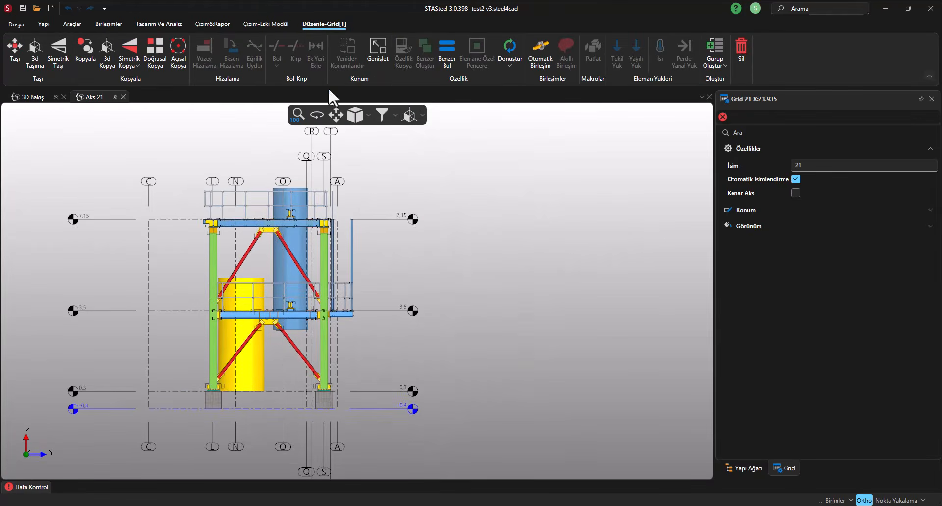
# - Generate a Genel Yerleşim drawing of the open Aks 21 view with the Düzlem Yerleşim drawing setting
pyautogui.click(225, 24)
pyautogui.click(245, 55)
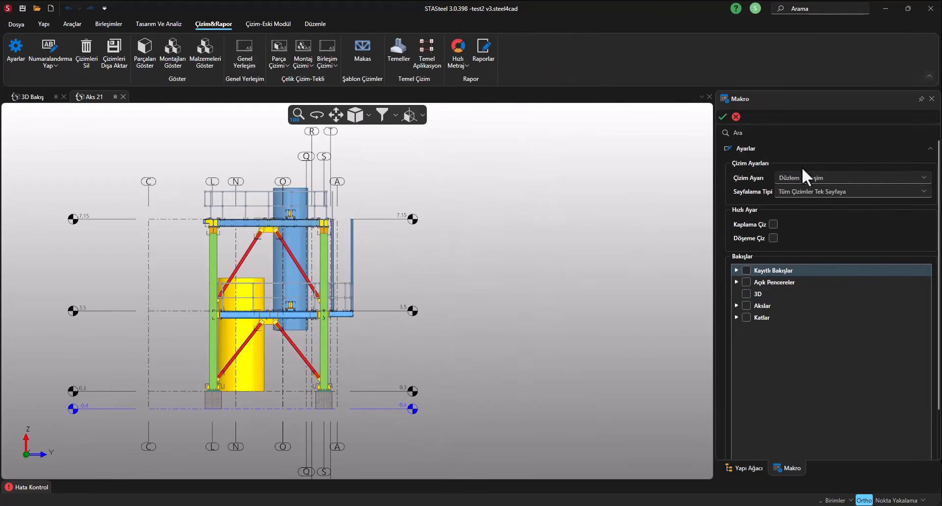
pyautogui.click(736, 282)
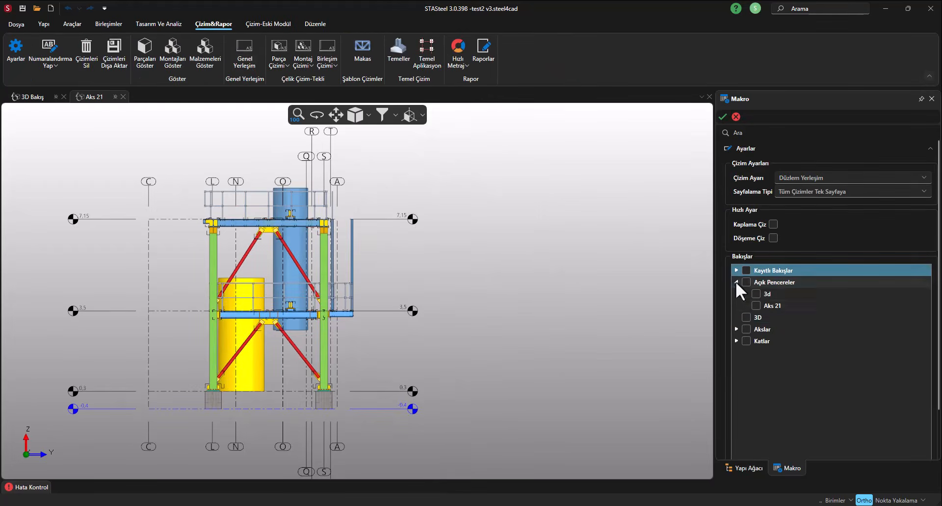
pyautogui.click(755, 306)
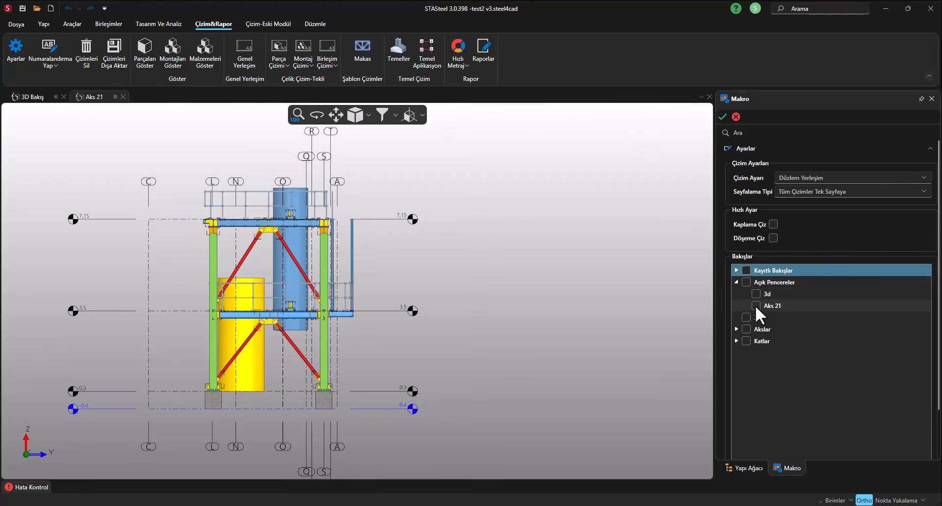
pyautogui.click(796, 179)
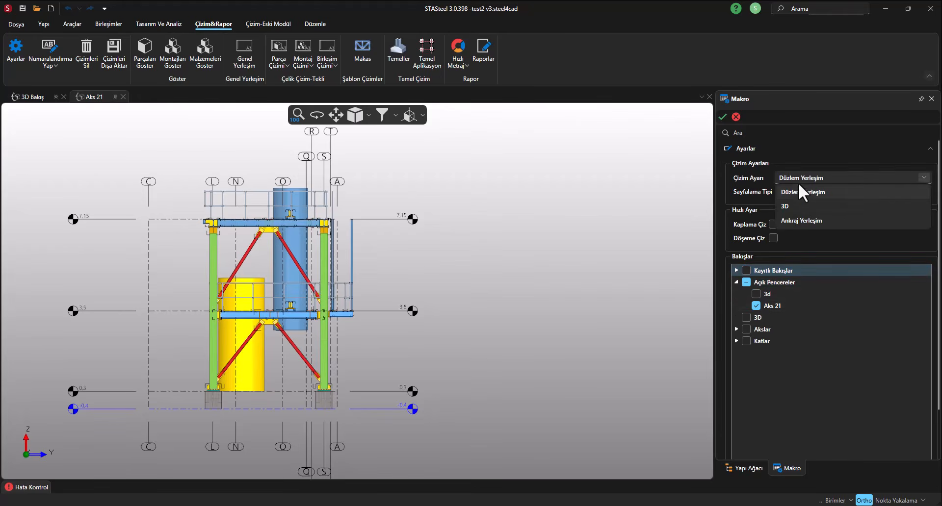
pyautogui.click(800, 179)
pyautogui.click(723, 116)
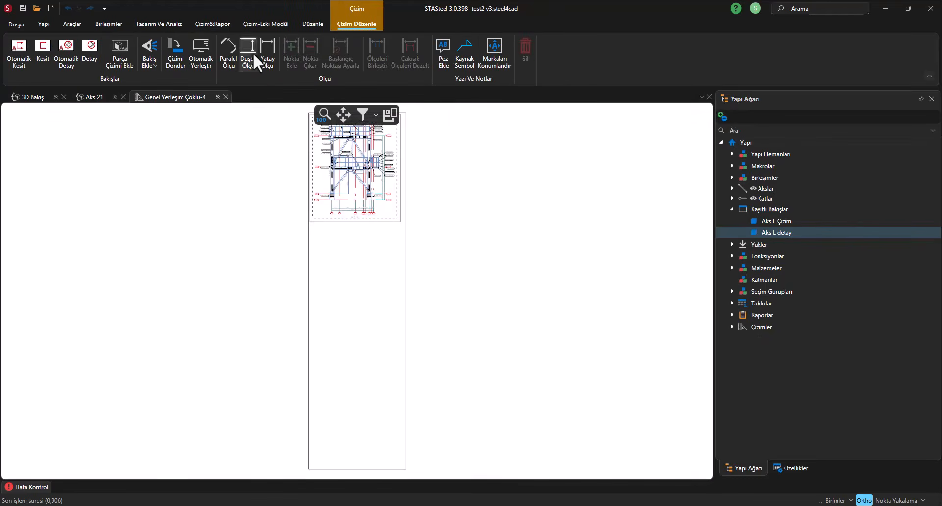
# - Generate a second Genel Yerleşim drawing of the open Aks 21 view with the 3D drawing setting
pyautogui.click(222, 23)
pyautogui.click(241, 50)
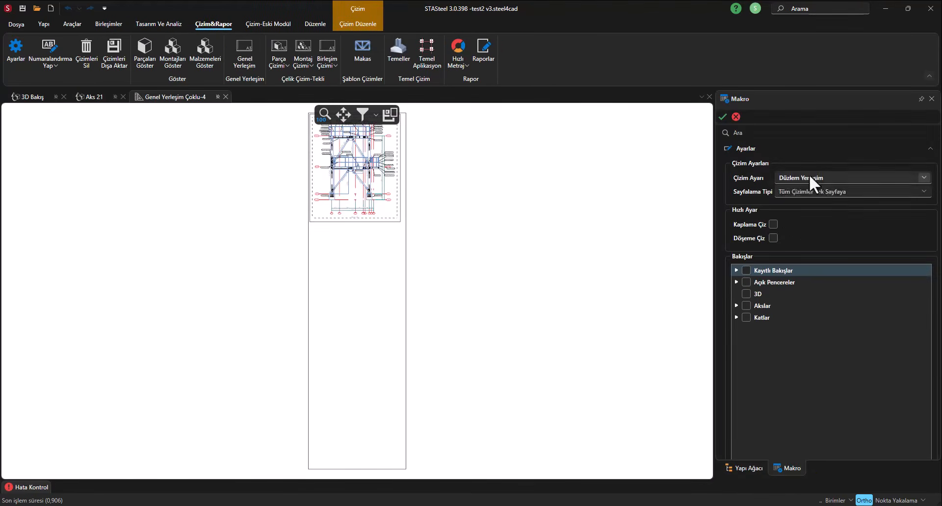
pyautogui.click(811, 182)
pyautogui.click(790, 206)
pyautogui.click(737, 282)
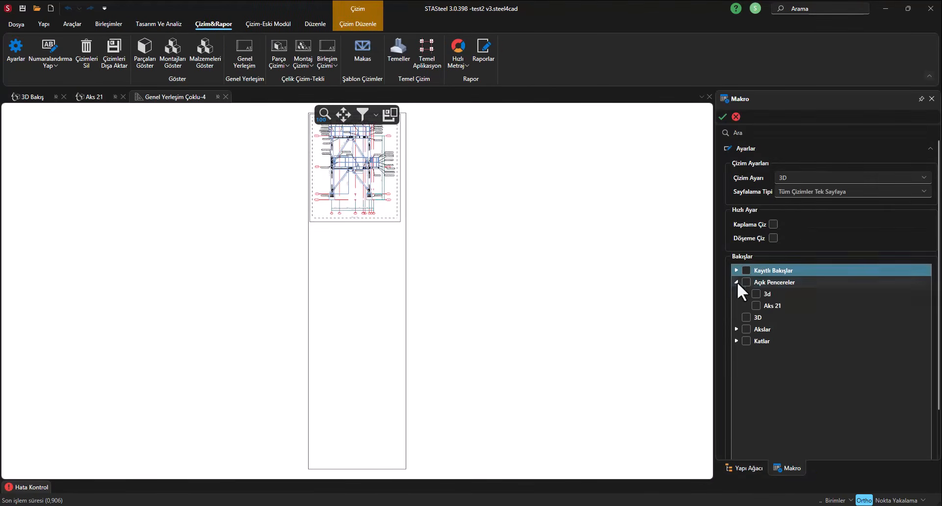
pyautogui.click(756, 305)
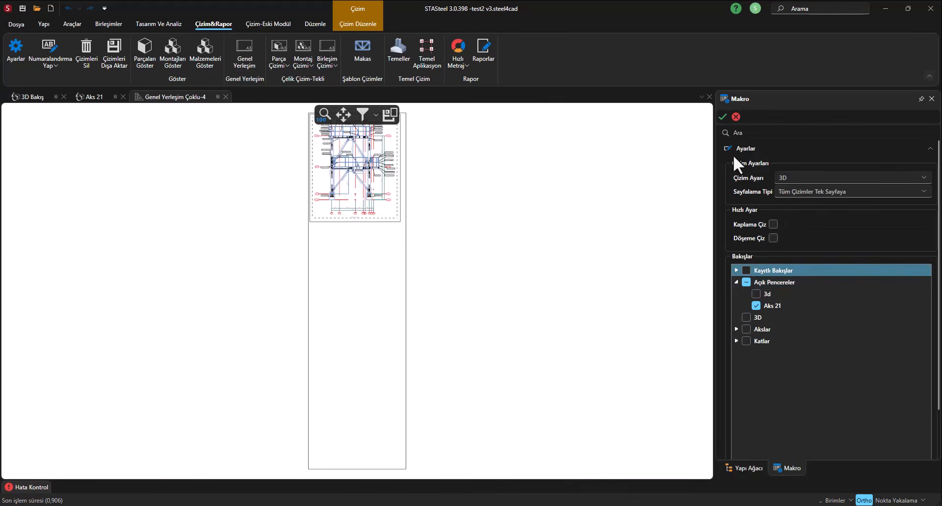
pyautogui.click(796, 177)
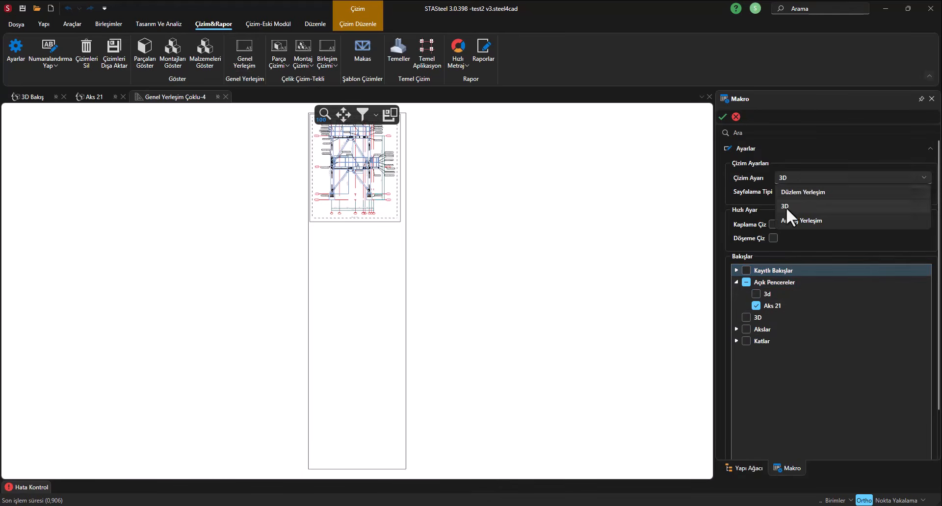
pyautogui.click(795, 177)
pyautogui.click(723, 116)
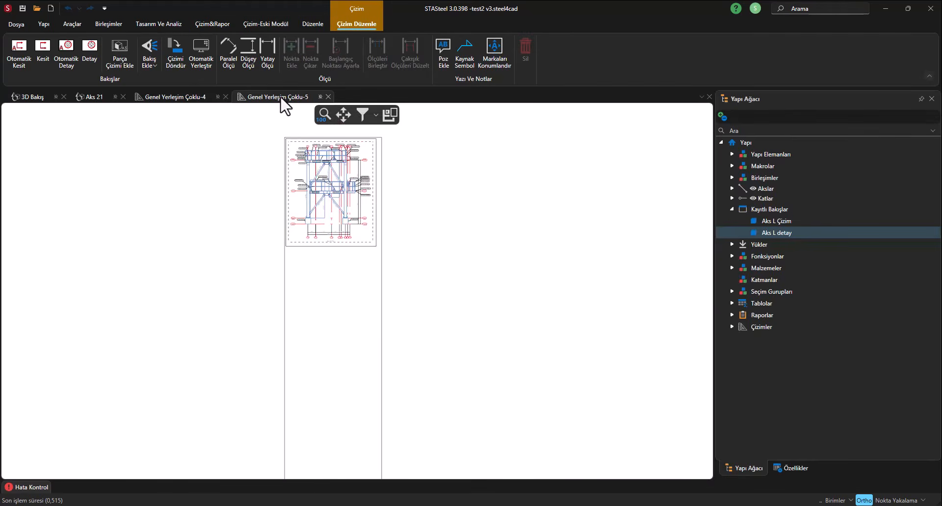
# - Place the Genel Yerleşim Çoklu-5 drawing beside Genel Yerleşim Çoklu-4 and fit both sheets in their views
pyautogui.moveTo(283, 98)
pyautogui.mouseDown()
pyautogui.moveTo(421, 193)
pyautogui.moveTo(402, 279)
pyautogui.moveTo(376, 284)
pyautogui.mouseUp()
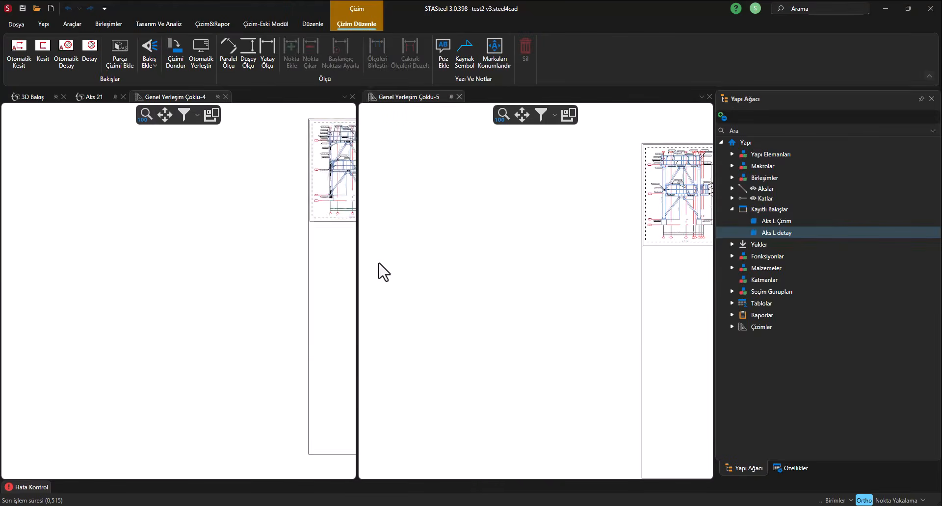
pyautogui.click(147, 118)
pyautogui.click(503, 116)
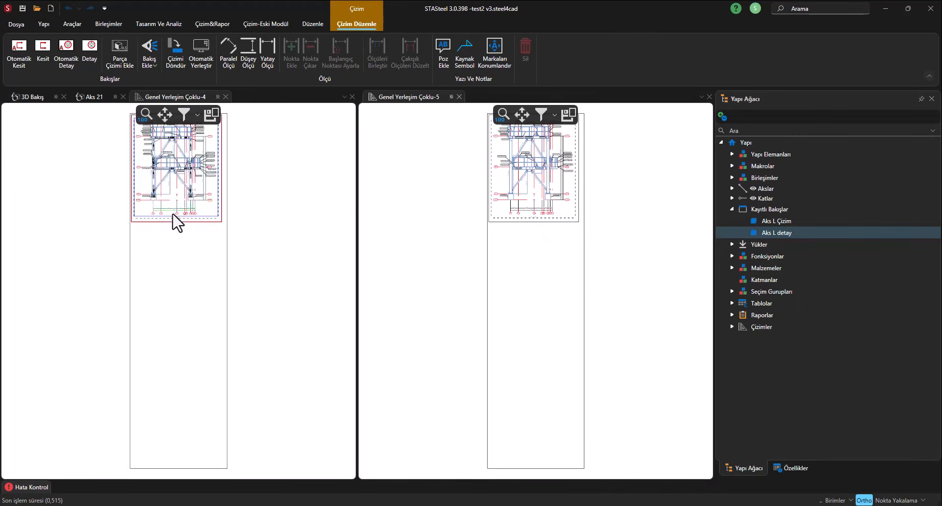
# - Compare how the bolted beam connection at the upper level is drawn in Genel Yerleşim Çoklu-4 and Çoklu-5
pyautogui.moveTo(177, 221); pyautogui.dragTo(274, 263, button='middle')
pyautogui.scroll(3, 294, 215)
pyautogui.moveTo(505, 201); pyautogui.dragTo(449, 295, button='middle')
pyautogui.scroll(8, 444, 269)
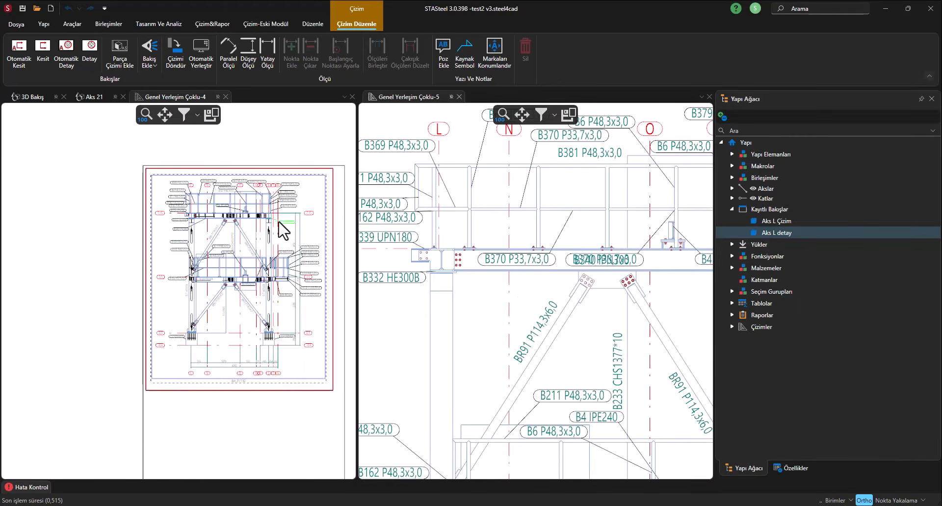
pyautogui.scroll(-3, 542, 247)
pyautogui.scroll(8, 530, 257)
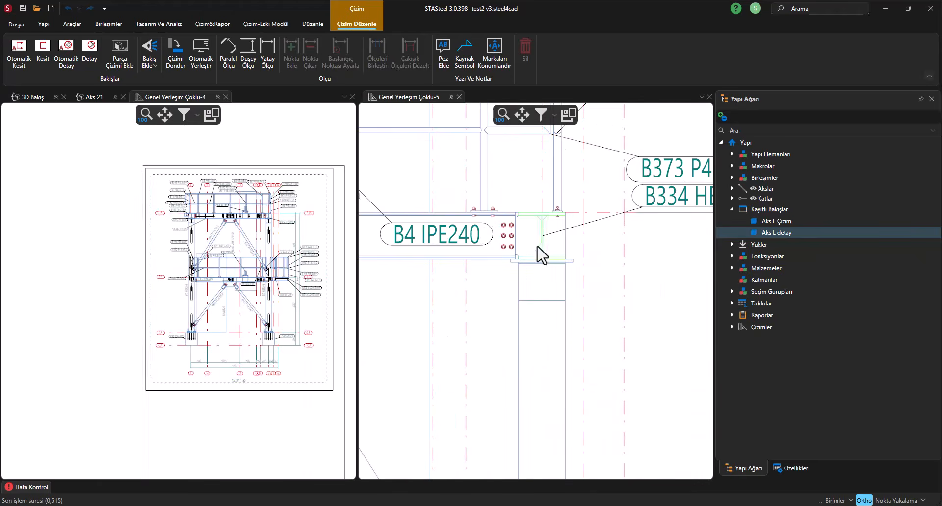
pyautogui.scroll(8, 265, 235)
pyautogui.scroll(4, 231, 276)
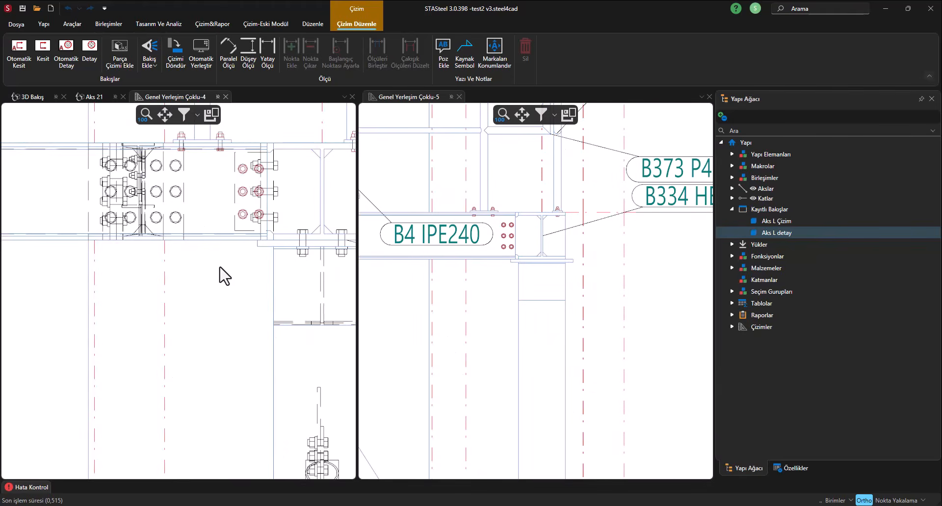
pyautogui.scroll(3, 210, 270)
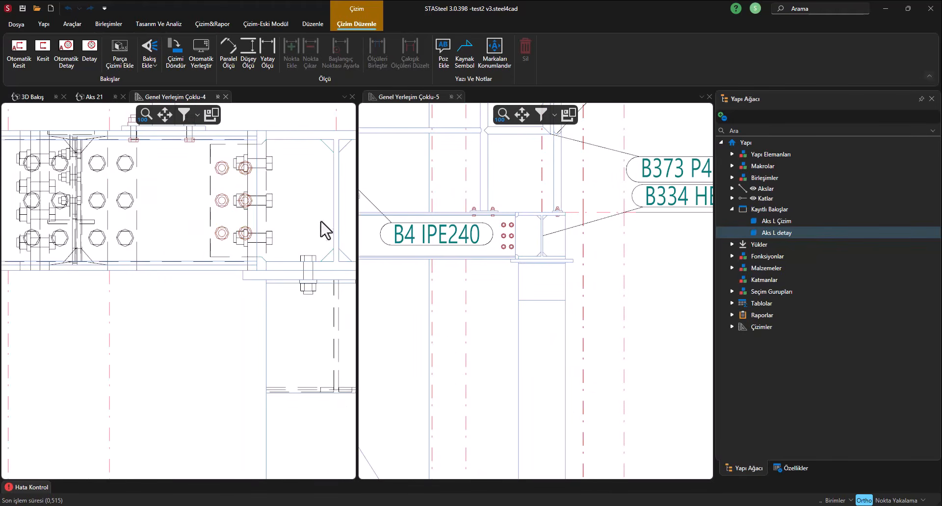
pyautogui.scroll(4, 510, 252)
pyautogui.scroll(2, 522, 183)
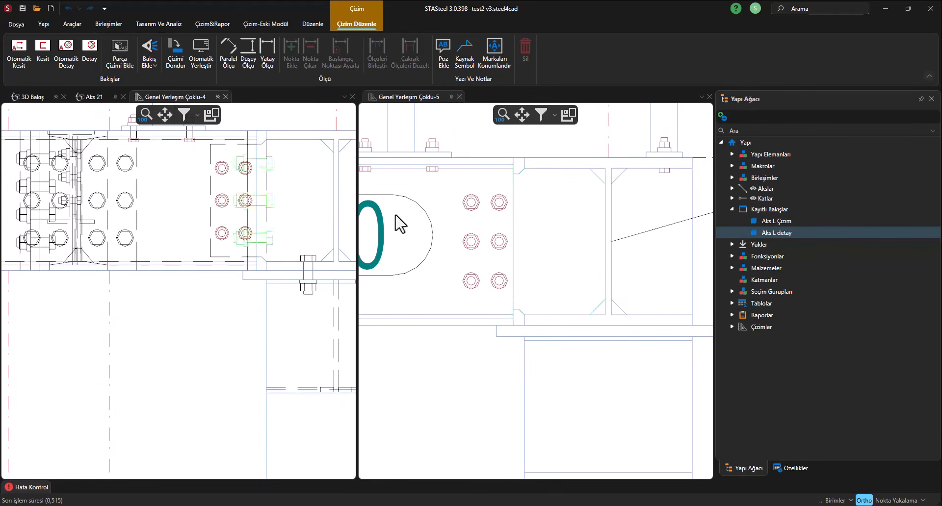
pyautogui.moveTo(303, 163); pyautogui.dragTo(265, 226, button='middle')
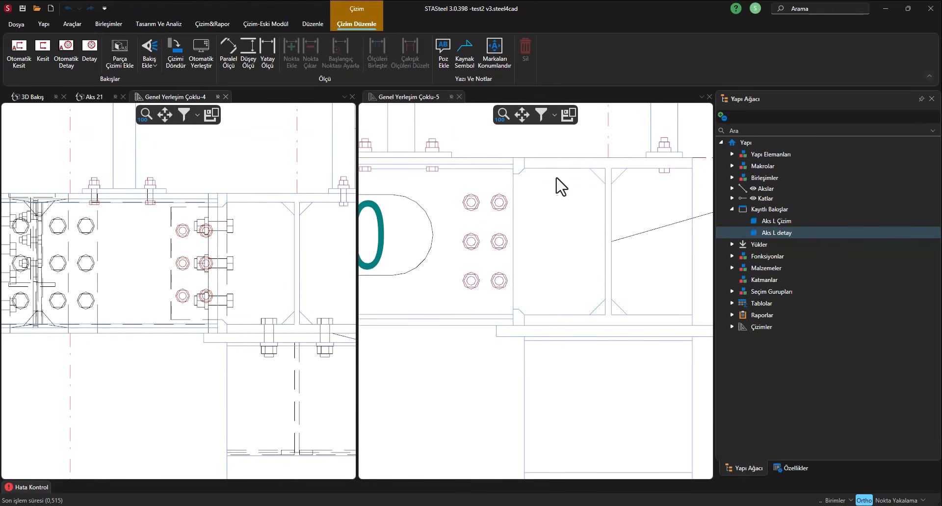
# - Turn Gizli Çizgi on and back off for the bolted connection plate in Genel Yerleşim Çoklu-5
pyautogui.click(519, 174)
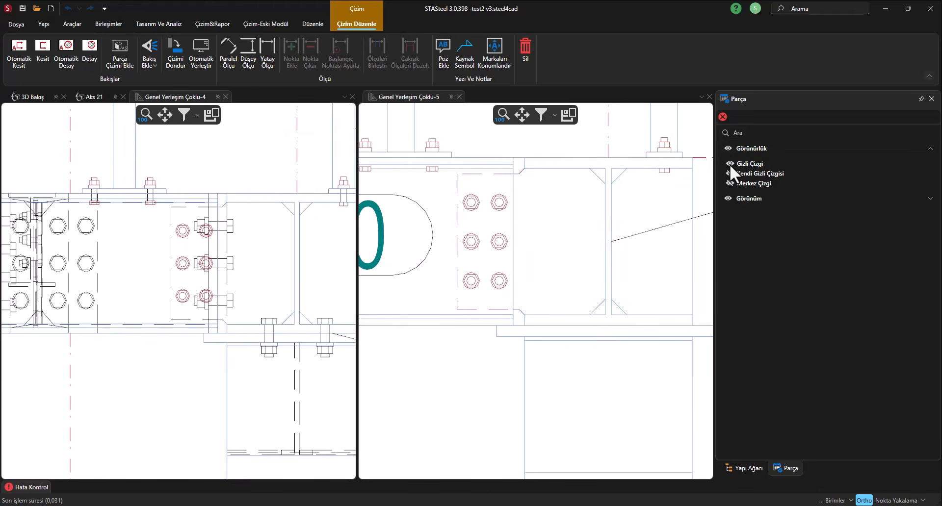
pyautogui.click(729, 164)
pyautogui.click(729, 164)
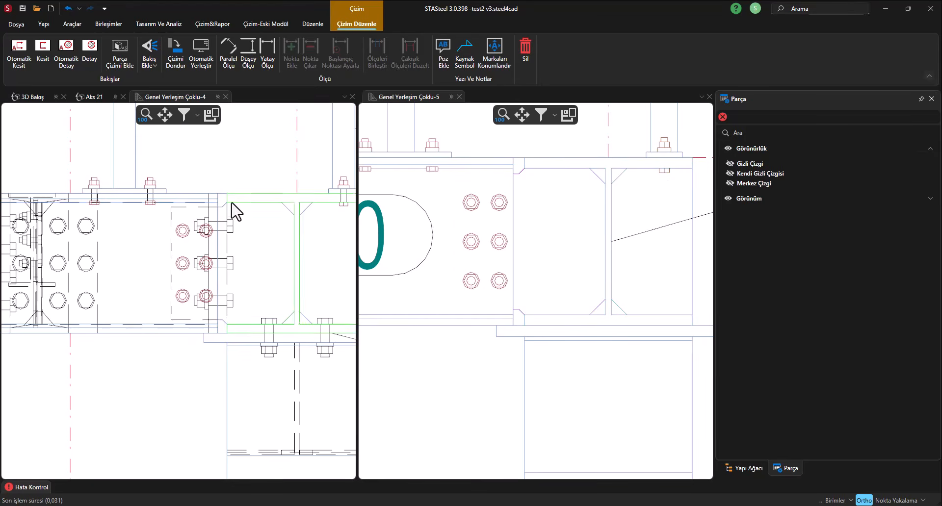
# - Turn Gizli Çizgi off and back on for the bolted connection plate in Genel Yerleşim Çoklu-4
pyautogui.click(191, 216)
pyautogui.scroll(1, 178, 211)
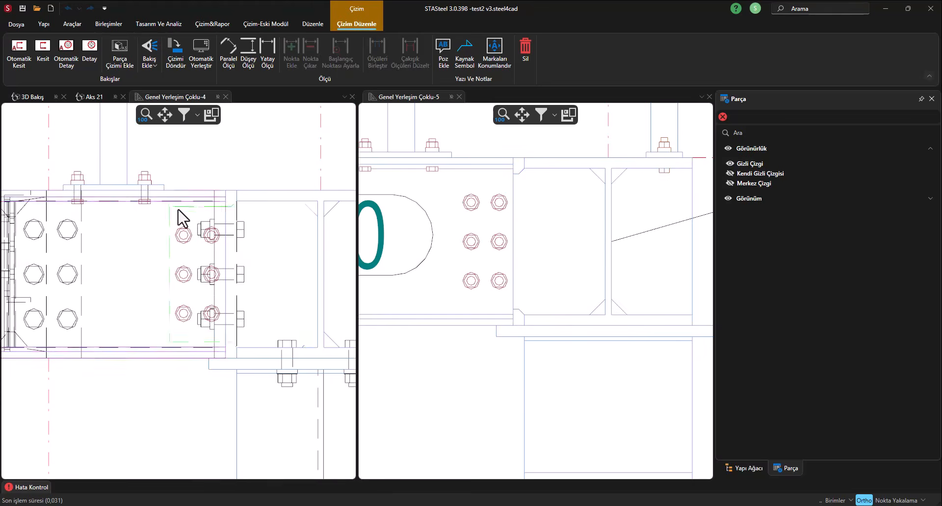
pyautogui.click(183, 219)
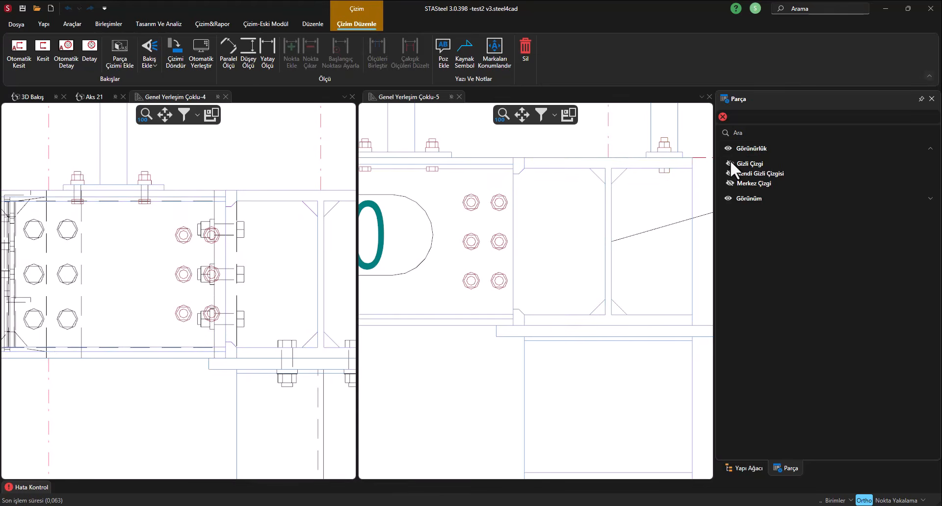
pyautogui.scroll(-2, 242, 212)
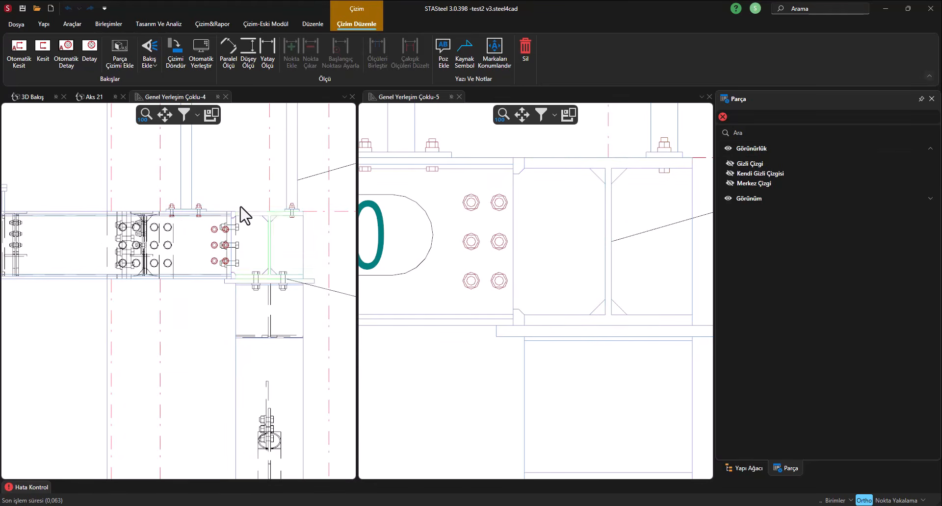
pyautogui.scroll(4, 236, 211)
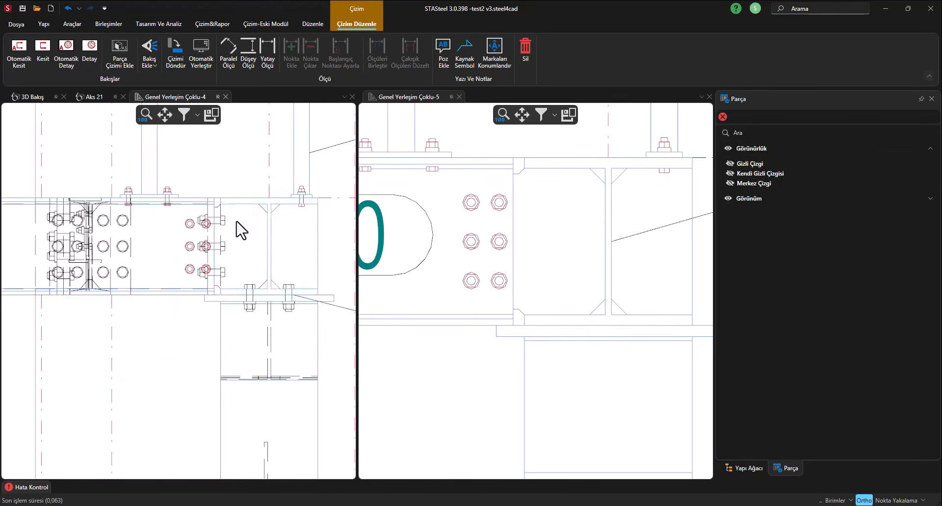
pyautogui.click(728, 165)
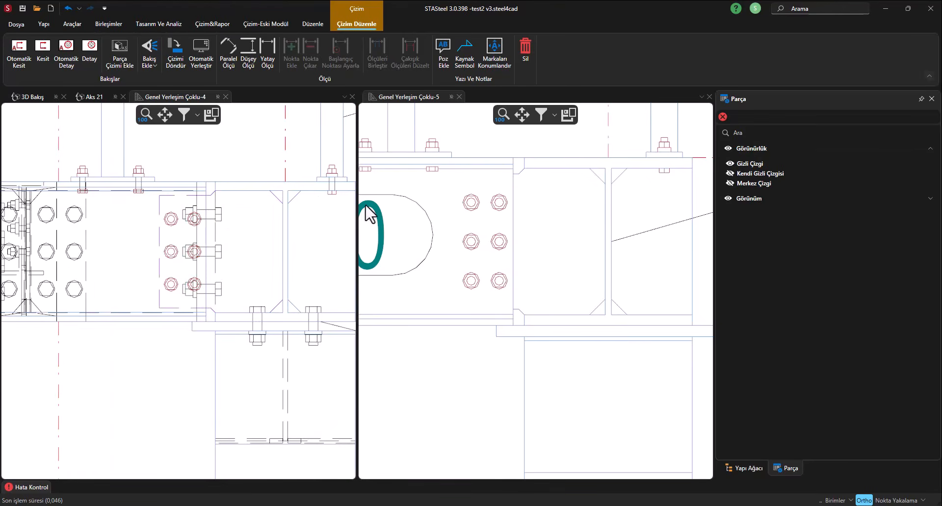
pyautogui.scroll(1, 152, 216)
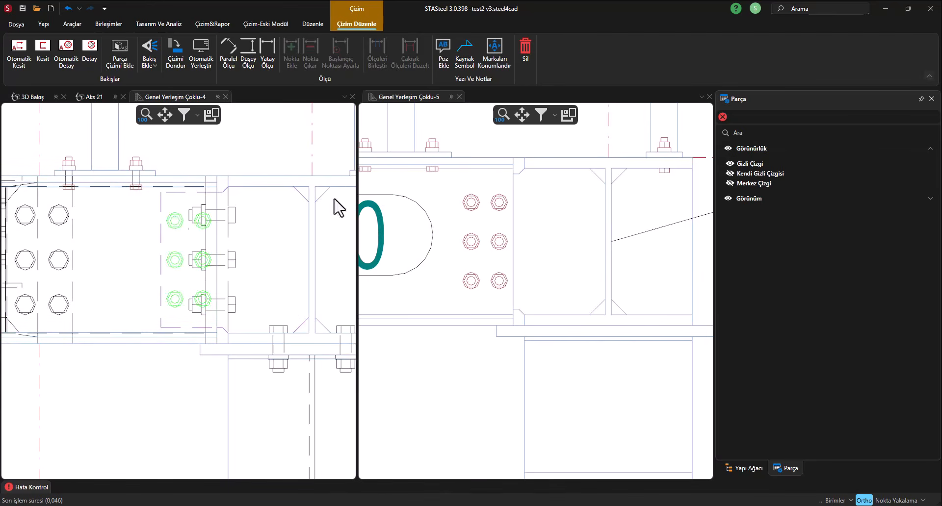
pyautogui.click(735, 167)
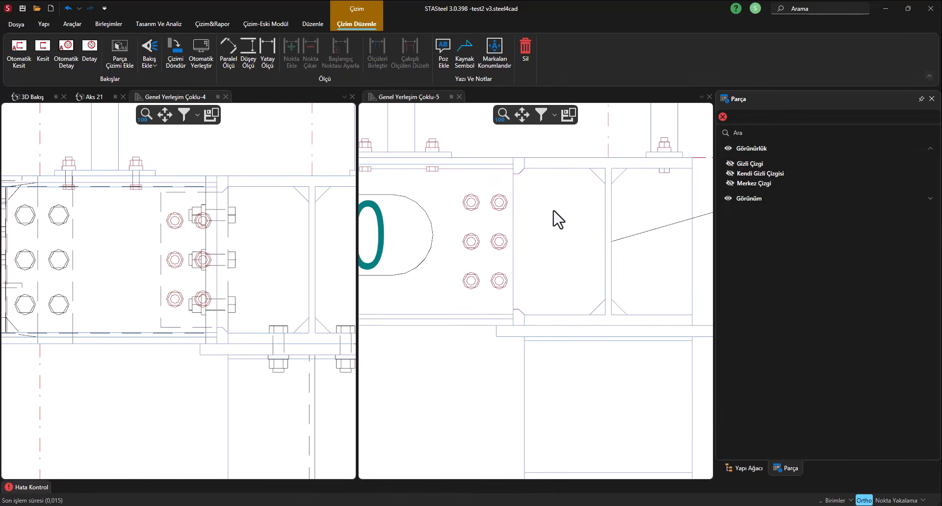
# - Turn on Gizli Çizgi for the connection plate at the upper end of the BR91 brace in Genel Yerleşim Çoklu-5
pyautogui.scroll(-2, 553, 219)
pyautogui.scroll(-3, 569, 219)
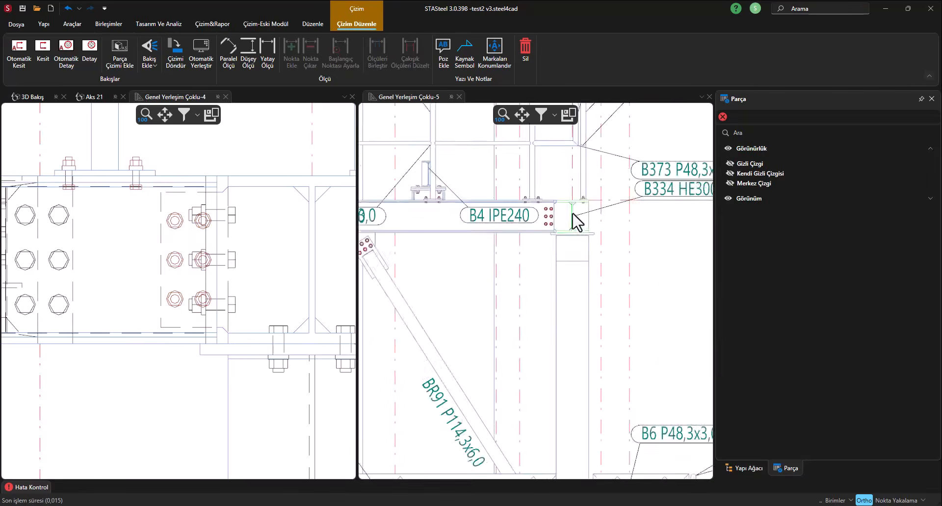
pyautogui.scroll(-2, 572, 221)
pyautogui.scroll(-2, 270, 223)
pyautogui.scroll(-3, 265, 216)
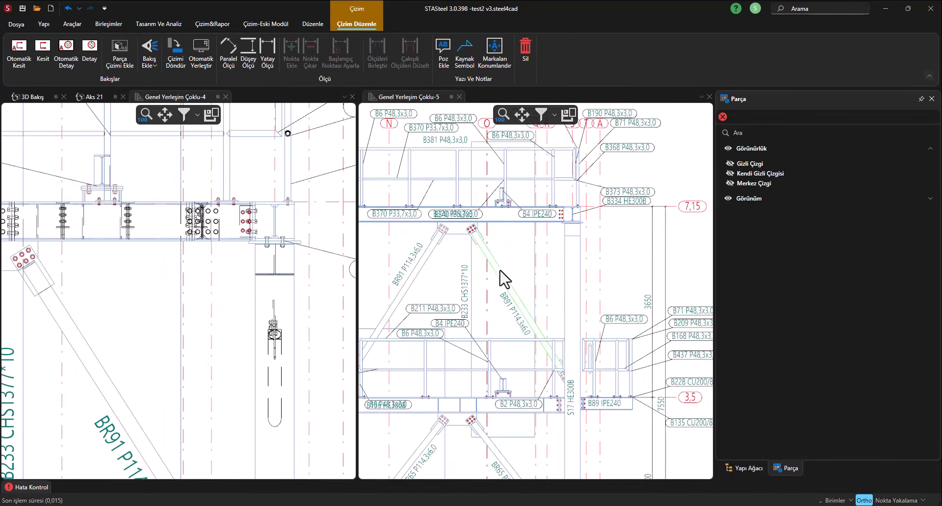
pyautogui.scroll(6, 501, 263)
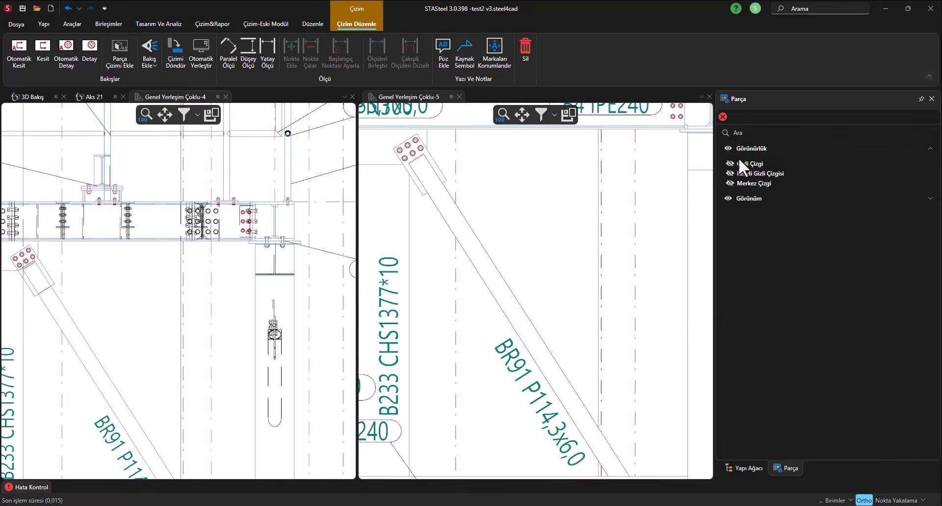
pyautogui.scroll(3, 448, 169)
pyautogui.click(428, 192)
pyautogui.moveTo(444, 179); pyautogui.dragTo(497, 166, button='middle')
pyautogui.click(729, 164)
pyautogui.scroll(4, 471, 219)
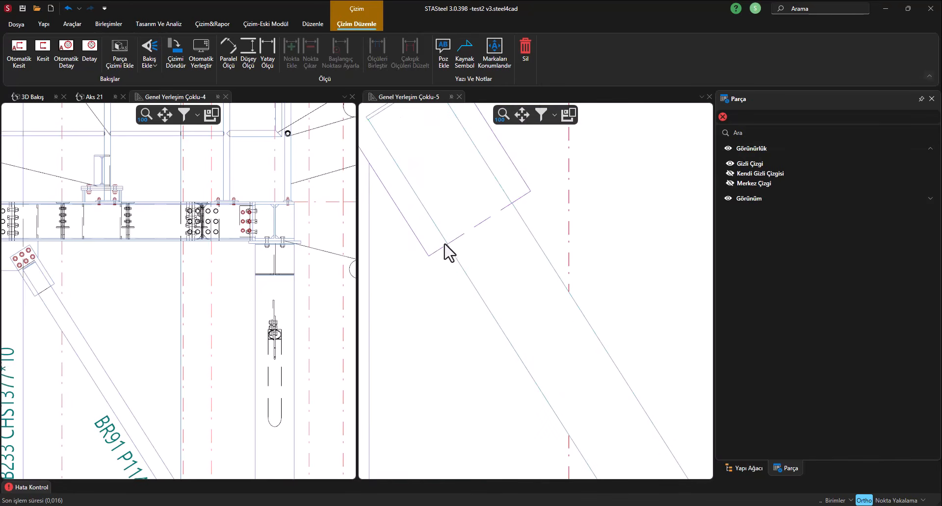
# - Switch Gizli Çizgi off, on and off again for the connection plate at the BR91 brace end in Genel Yerleşim Çoklu-5
pyautogui.click(730, 163)
pyautogui.moveTo(491, 219); pyautogui.dragTo(521, 213, button='middle')
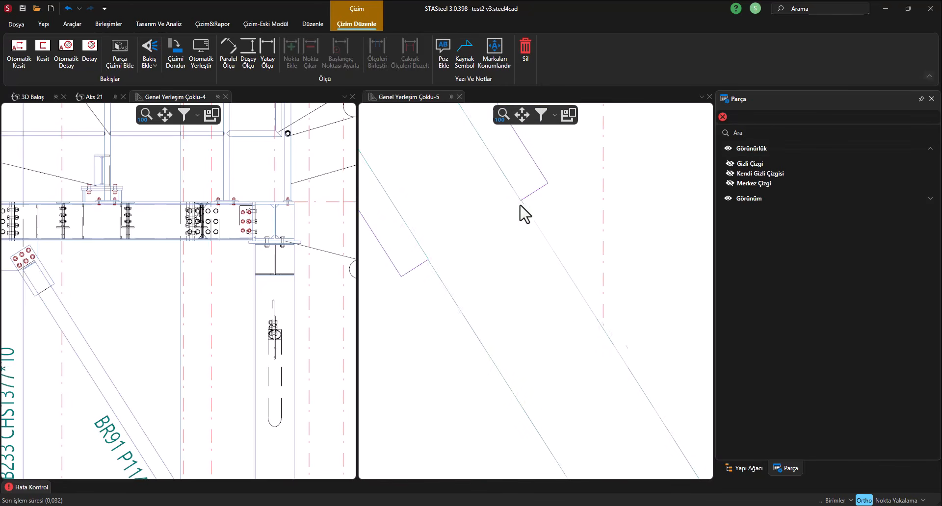
pyautogui.click(730, 164)
pyautogui.scroll(4, 455, 239)
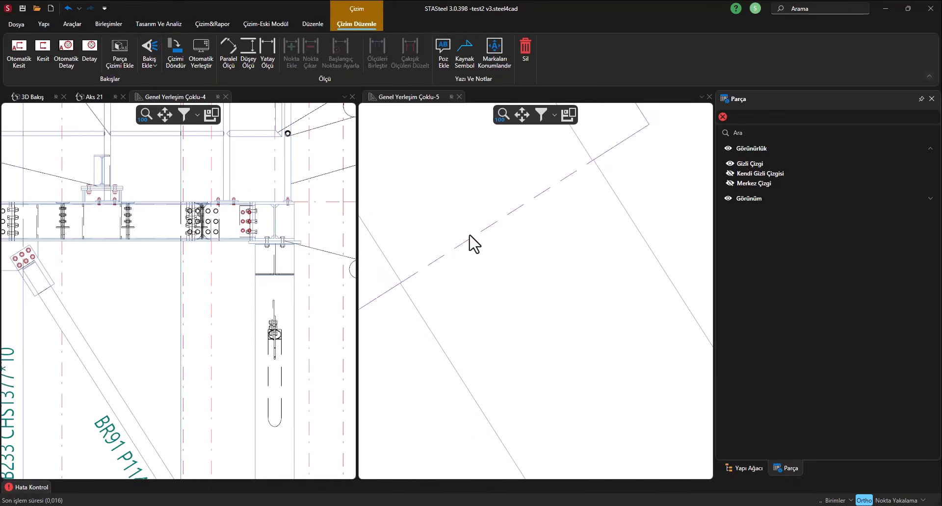
pyautogui.scroll(-5, 483, 236)
pyautogui.click(730, 164)
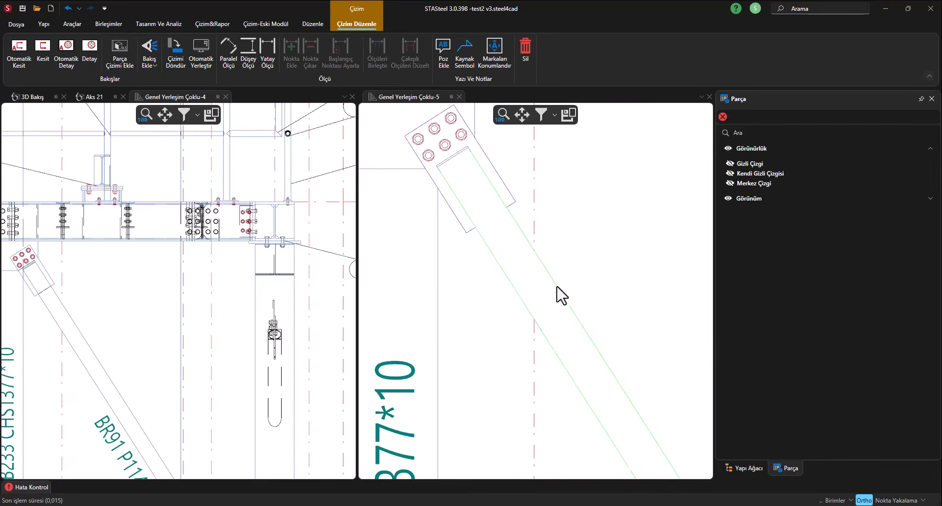
# - Turn Kendi Gizli Çizgisi on and back off for the BR91 brace in Genel Yerleşim Çoklu-5
pyautogui.scroll(2, 562, 295)
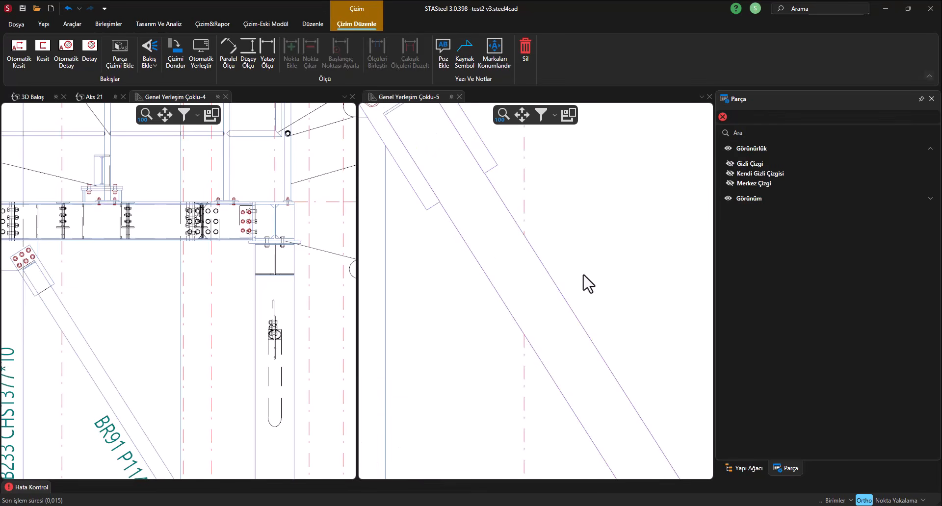
pyautogui.click(730, 173)
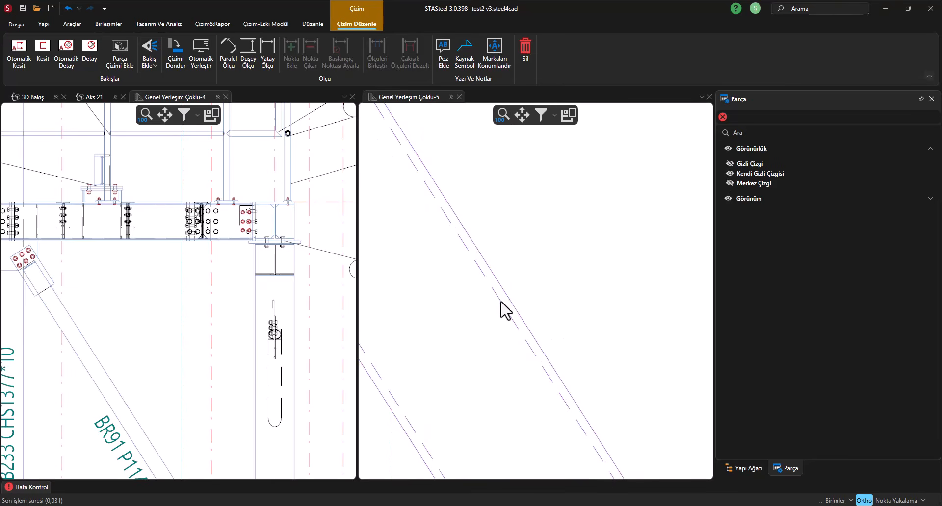
pyautogui.click(730, 174)
# - Compare the complete Aks 21 layouts in Genel Yerleşim Çoklu-4 and Çoklu-5, from the upper platform down to the foundations and axis dimensions
pyautogui.scroll(-4, 537, 221)
pyautogui.scroll(-4, 534, 293)
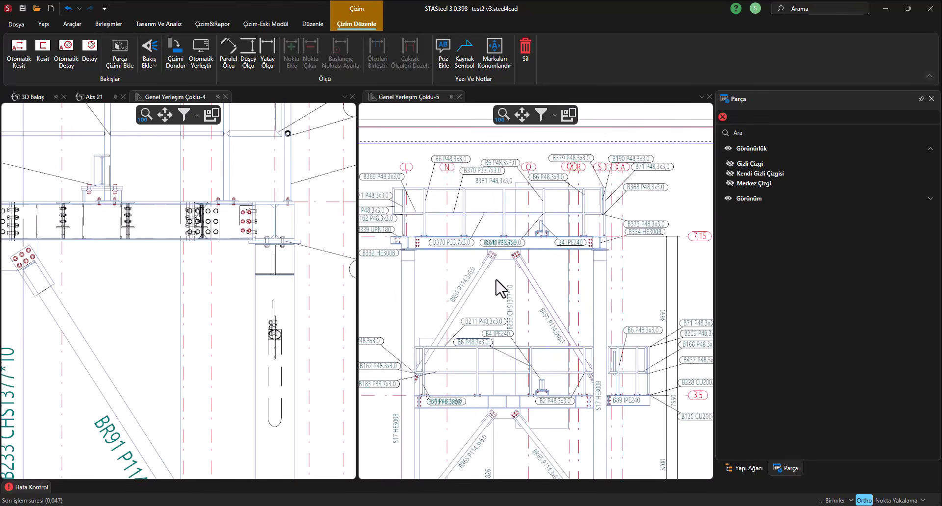
pyautogui.scroll(-5, 254, 263)
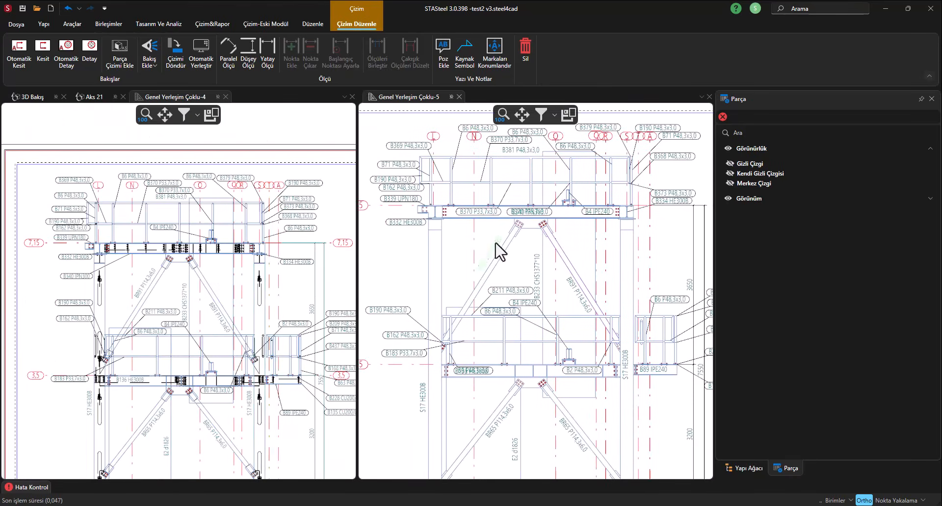
pyautogui.moveTo(276, 265); pyautogui.dragTo(260, 238, button='middle')
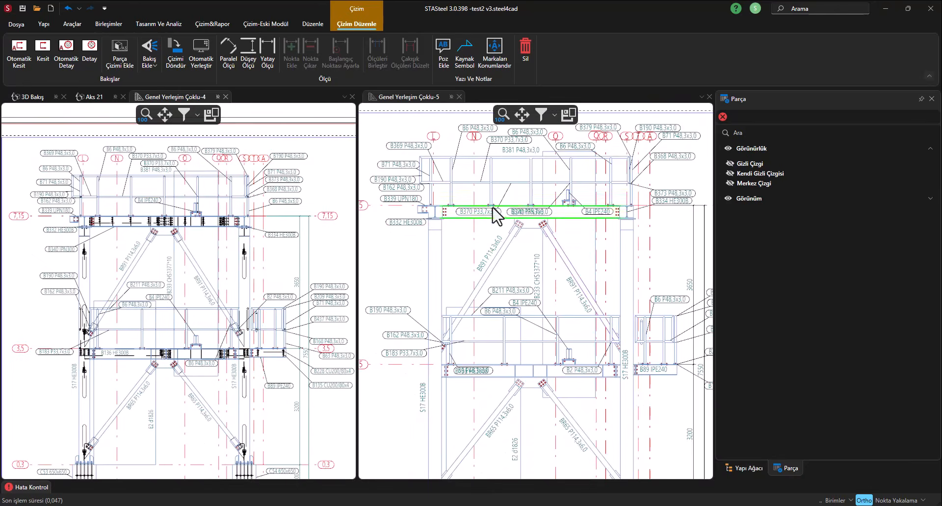
pyautogui.scroll(3, 583, 208)
pyautogui.scroll(-3, 581, 253)
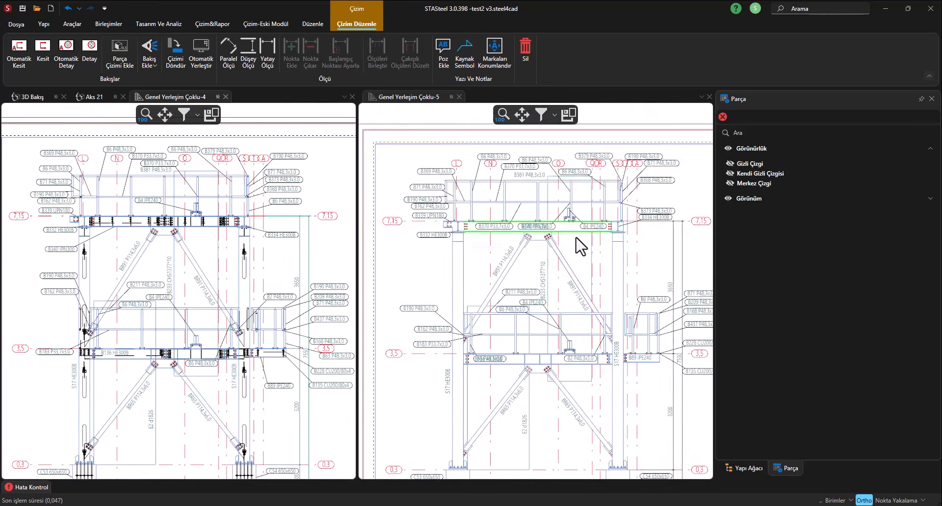
pyautogui.scroll(-2, 532, 263)
pyautogui.scroll(-2, 241, 376)
pyautogui.moveTo(240, 375); pyautogui.dragTo(252, 358, button='middle')
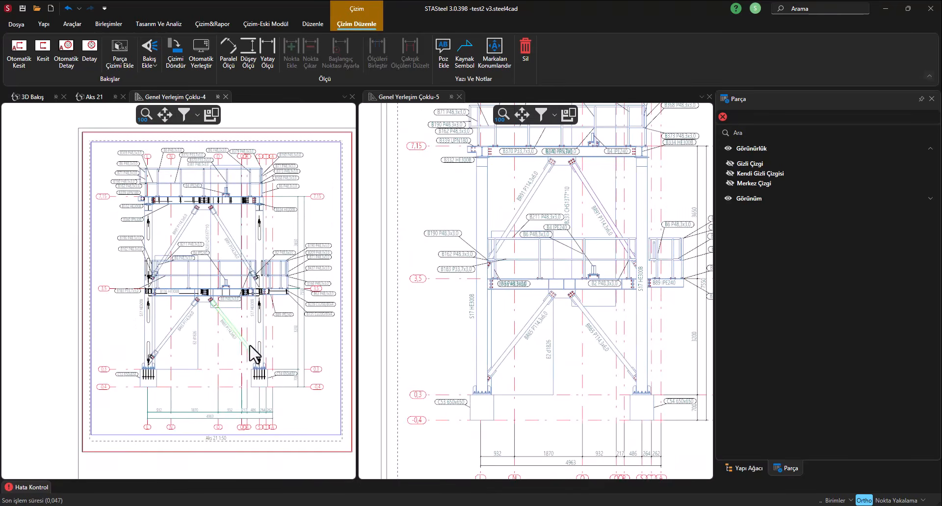
pyautogui.scroll(3, 283, 388)
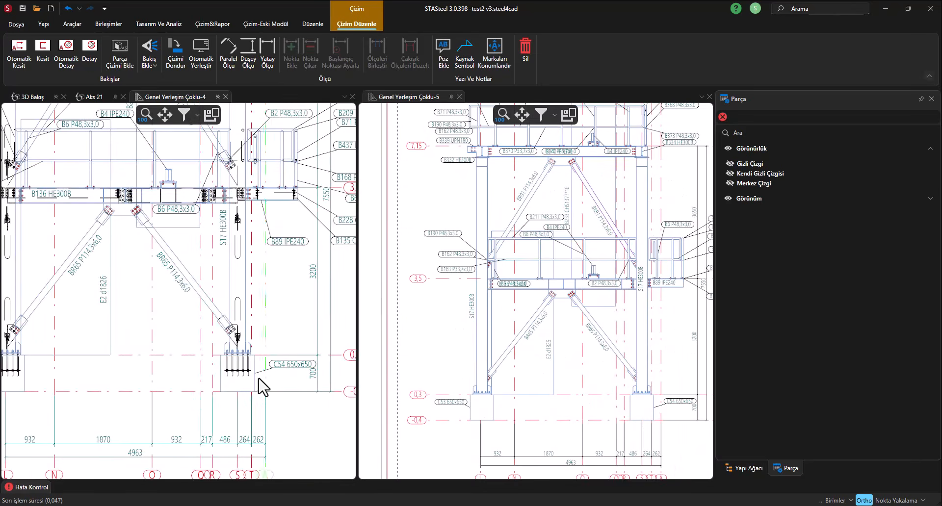
pyautogui.moveTo(466, 423); pyautogui.dragTo(482, 359, button='middle')
pyautogui.scroll(2, 487, 361)
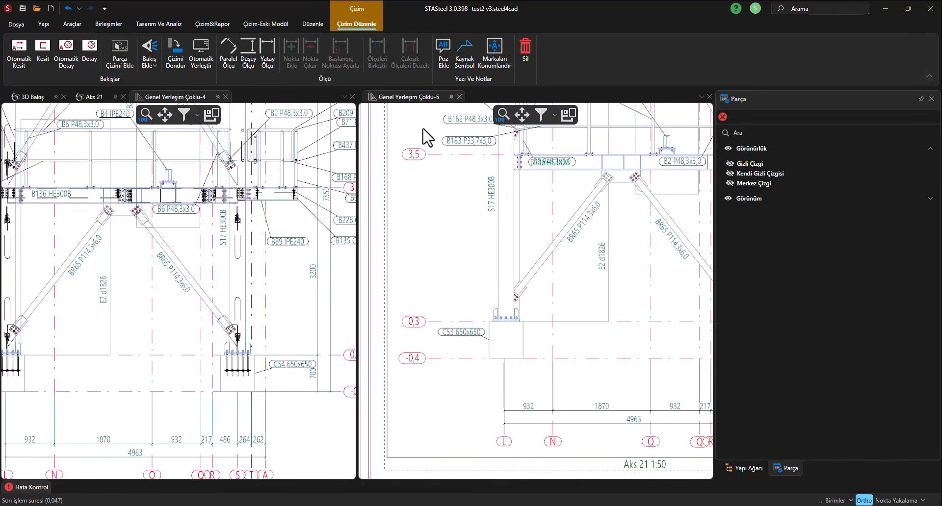
# - Close both layout drawings and generate a general layout of the open Aks 21 view with the Ankraj Yerleşim drawing setting
pyautogui.click(460, 97)
pyautogui.click(227, 97)
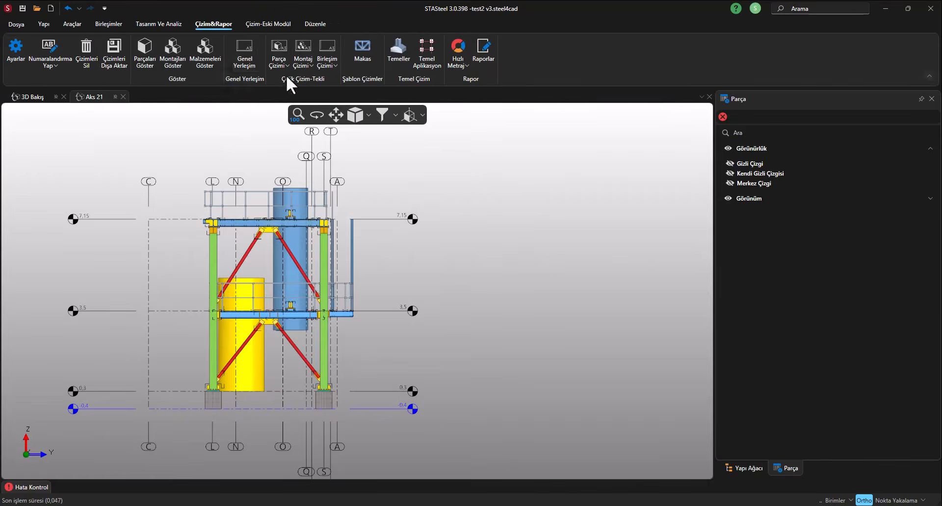
pyautogui.click(246, 45)
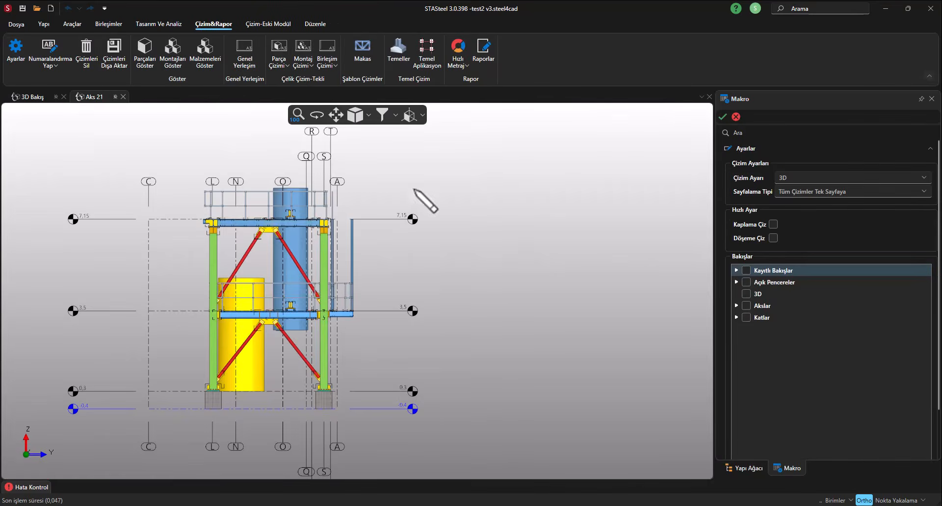
pyautogui.click(805, 176)
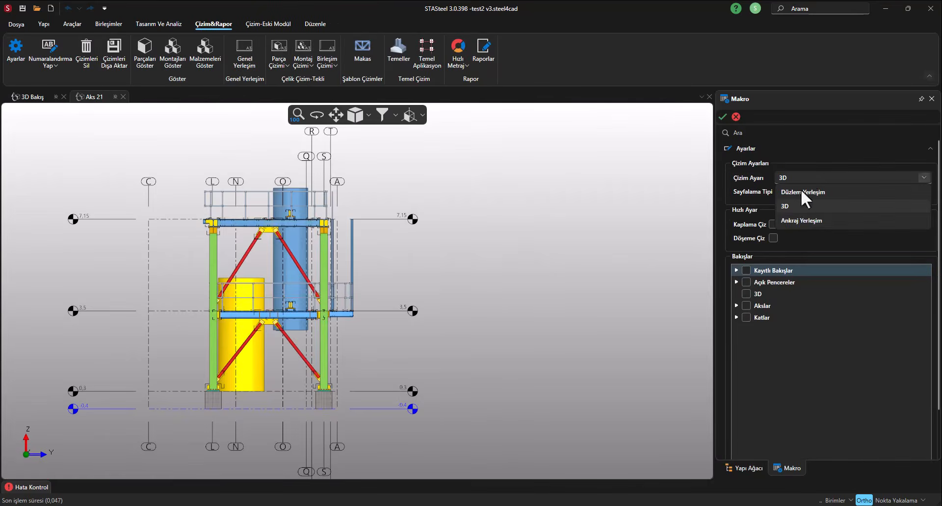
pyautogui.click(804, 219)
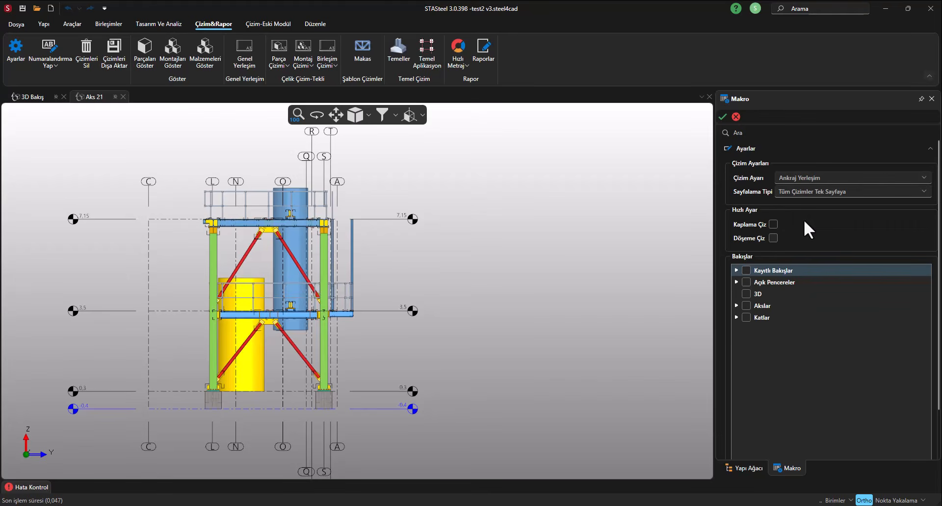
pyautogui.click(737, 281)
pyautogui.click(757, 305)
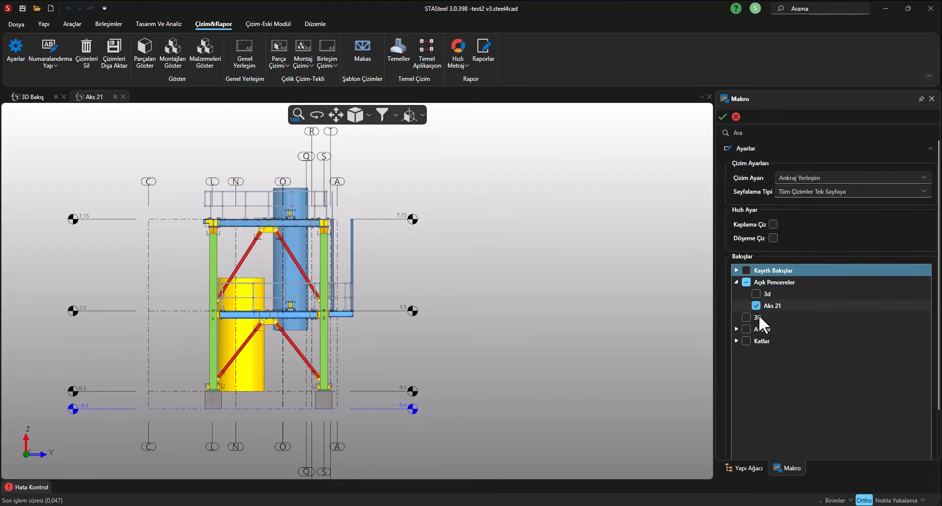
pyautogui.click(724, 117)
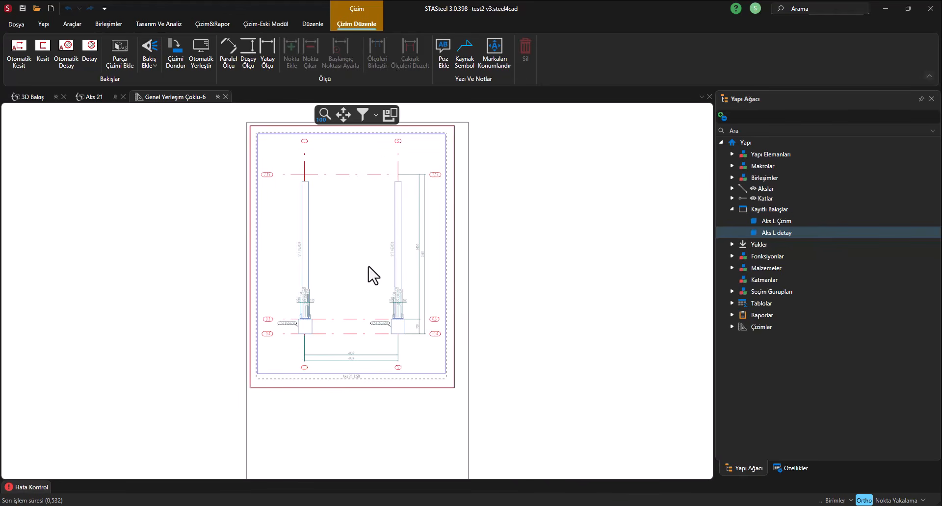
# - Review the Ankraj Yerleşim layout generated for Aks 21 and close that drawing
pyautogui.scroll(3, 364, 265)
pyautogui.scroll(-3, 304, 230)
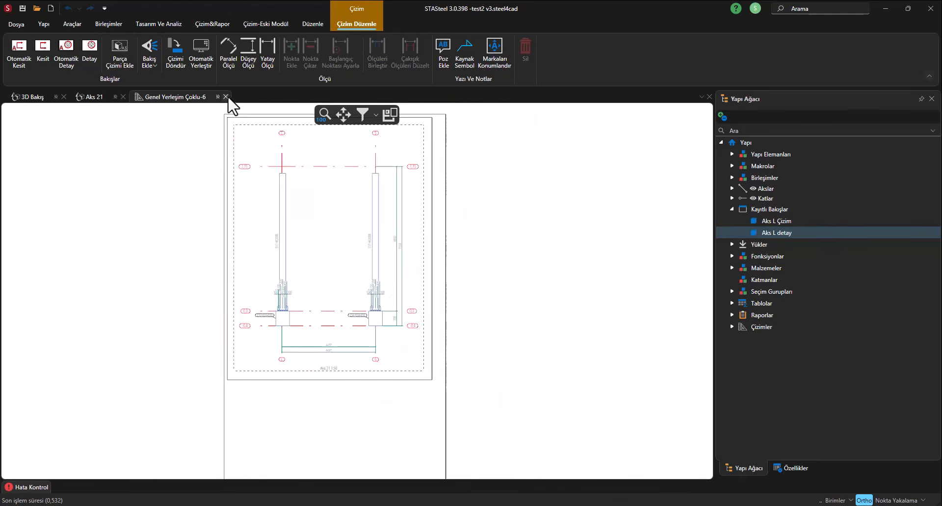
pyautogui.click(225, 97)
# - Generate a general layout drawing of the Kat 0,3 floor with the Ankraj Yerleşim setting
pyautogui.click(243, 54)
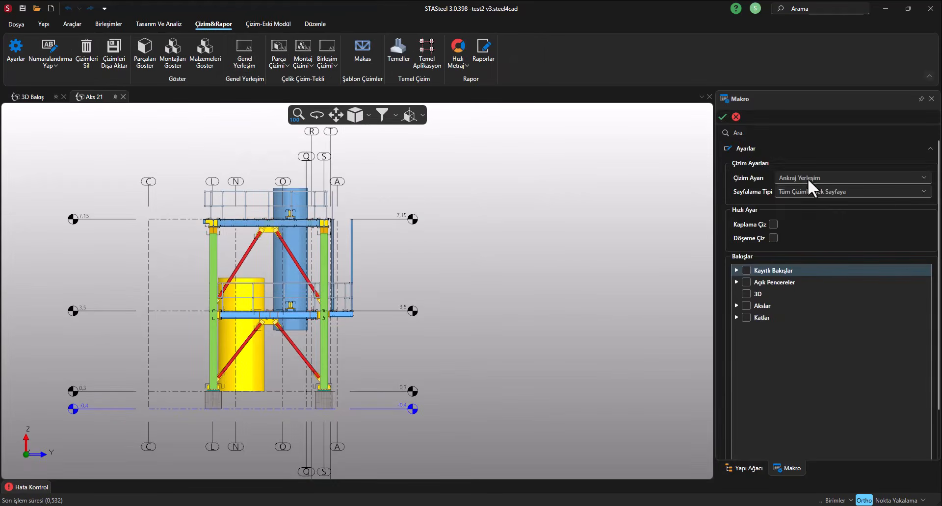
pyautogui.click(737, 317)
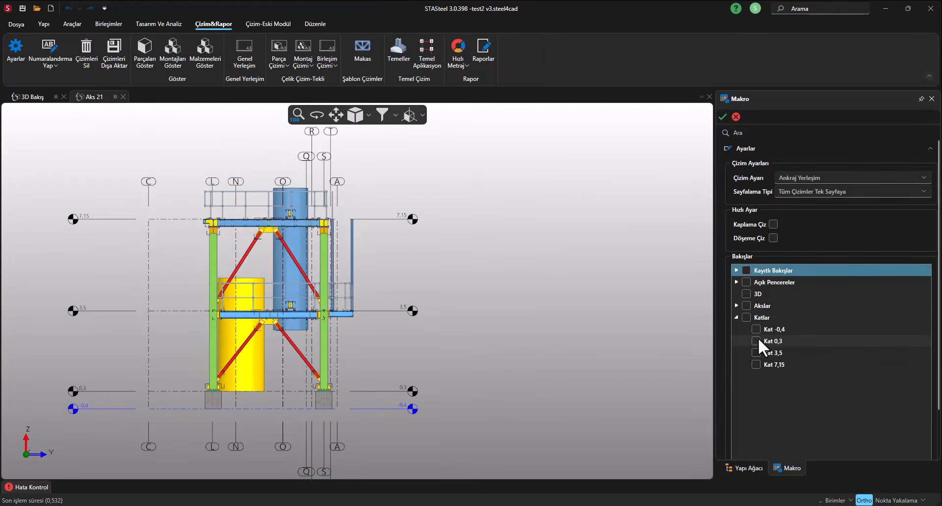
pyautogui.click(723, 117)
# - Examine the anchor bolt dimensions and column labels around the column bases in the floor's anchor layout
pyautogui.scroll(5, 440, 171)
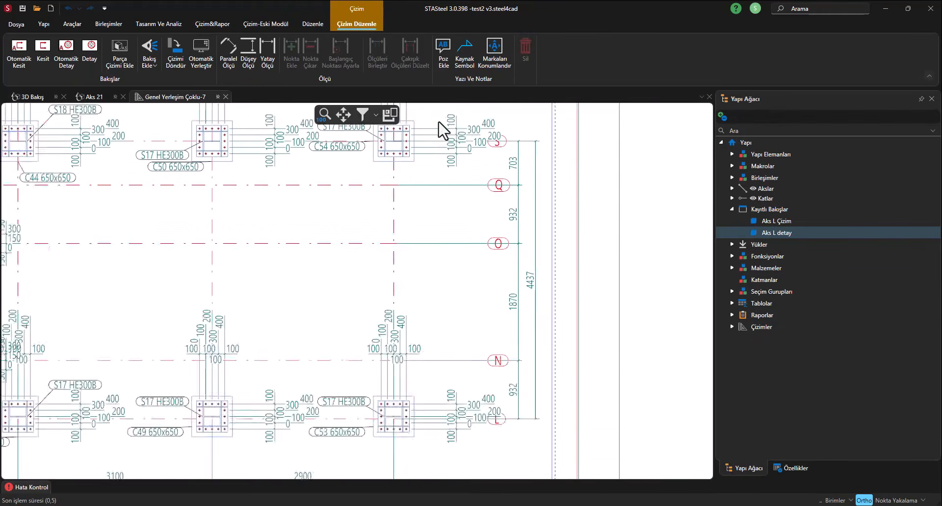
pyautogui.moveTo(442, 130); pyautogui.dragTo(471, 185, button='middle')
pyautogui.scroll(2, 454, 246)
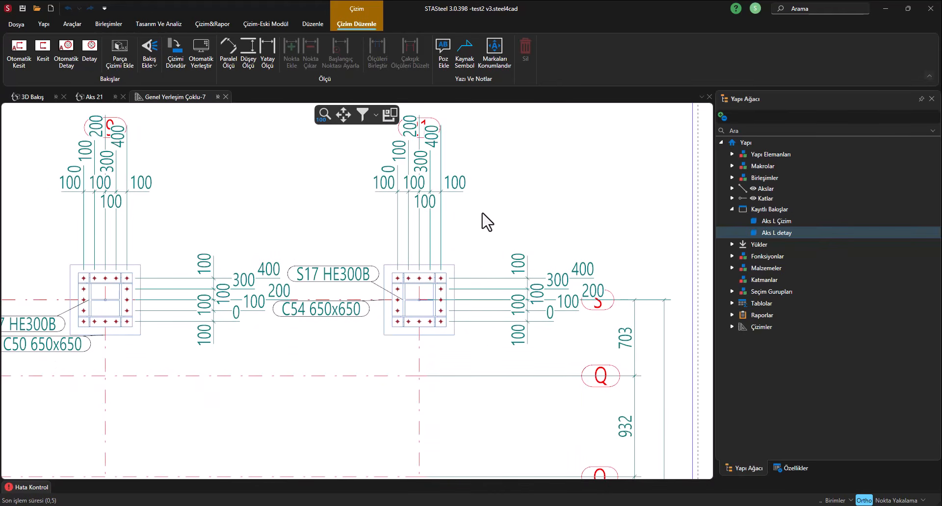
pyautogui.scroll(-2, 482, 222)
pyautogui.scroll(-1, 486, 227)
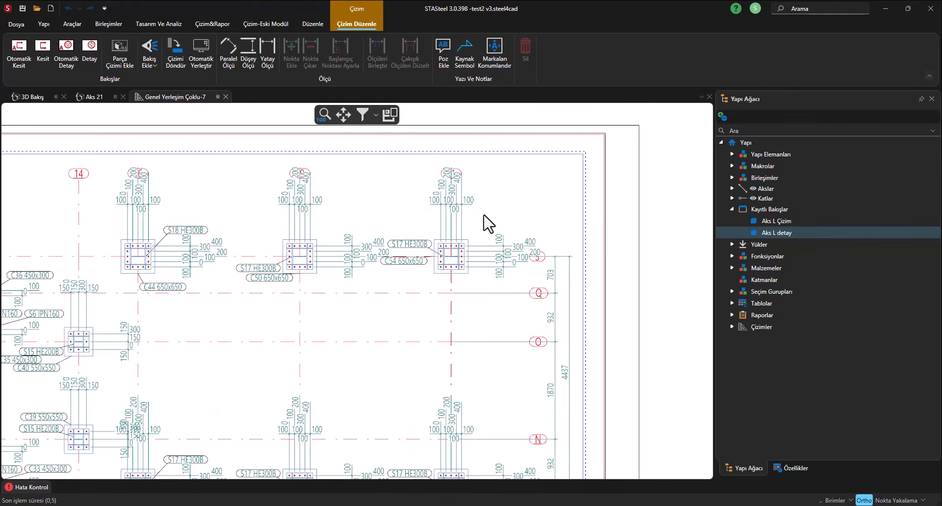
# - Close the floor's anchor layout drawing and the Aks 21 view, returning to the 3D model view
pyautogui.click(226, 97)
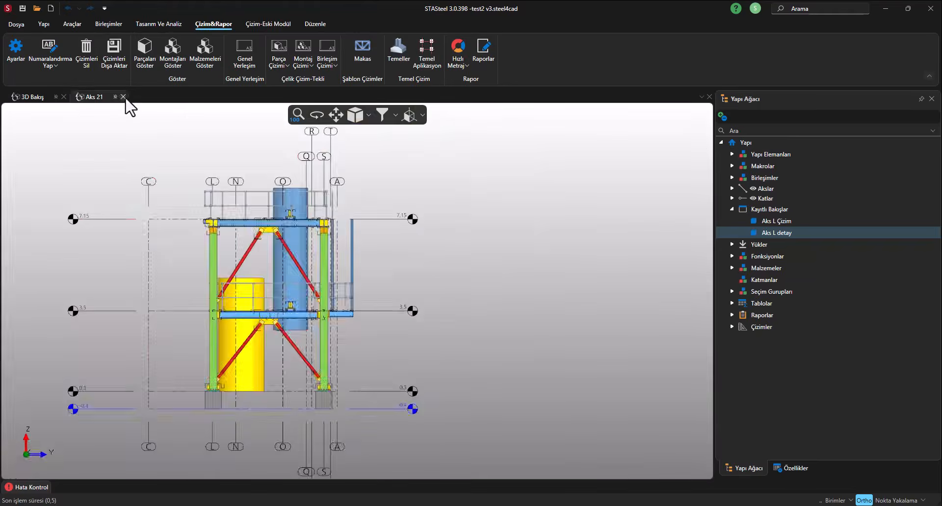
pyautogui.click(123, 96)
pyautogui.scroll(-2, 505, 181)
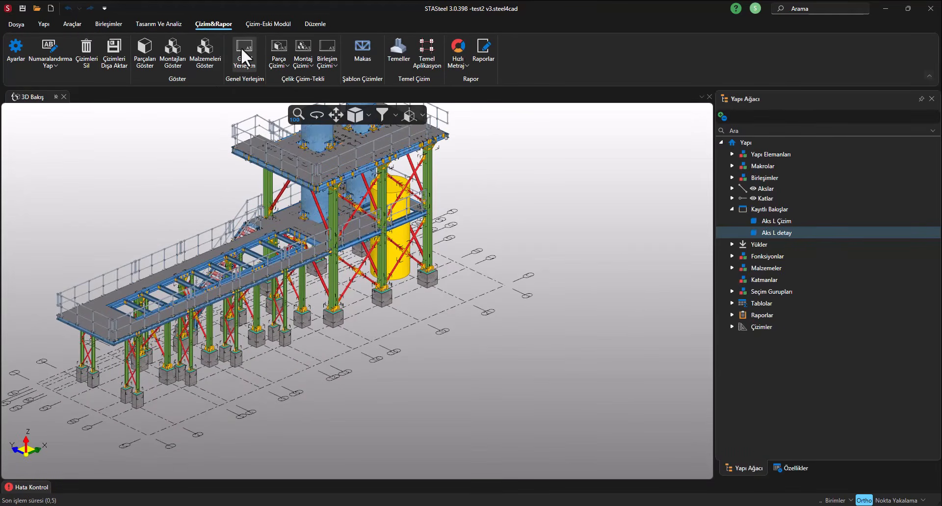
# - Open the drawing settings and show the page size and view (Bakış) settings of the Düzlem Yerleşim layout
pyautogui.click(242, 50)
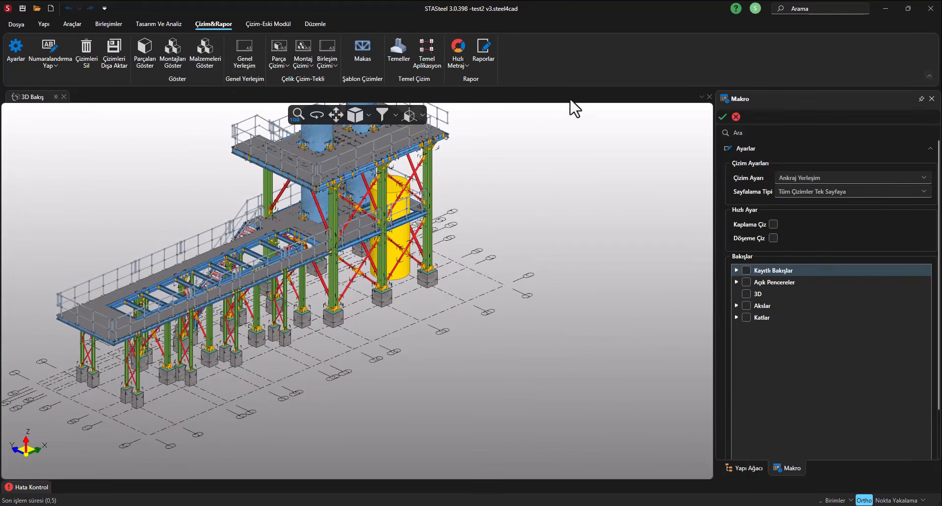
pyautogui.click(11, 54)
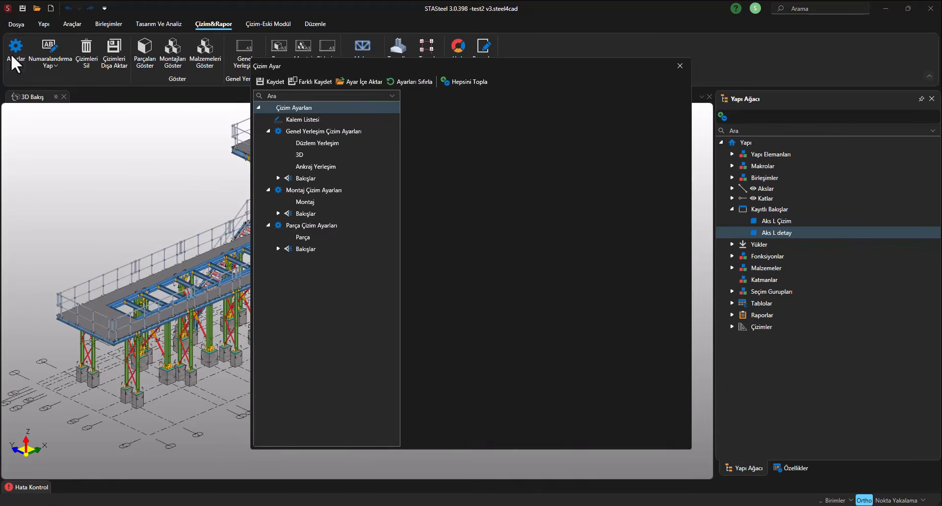
pyautogui.moveTo(326, 70); pyautogui.dragTo(135, 71)
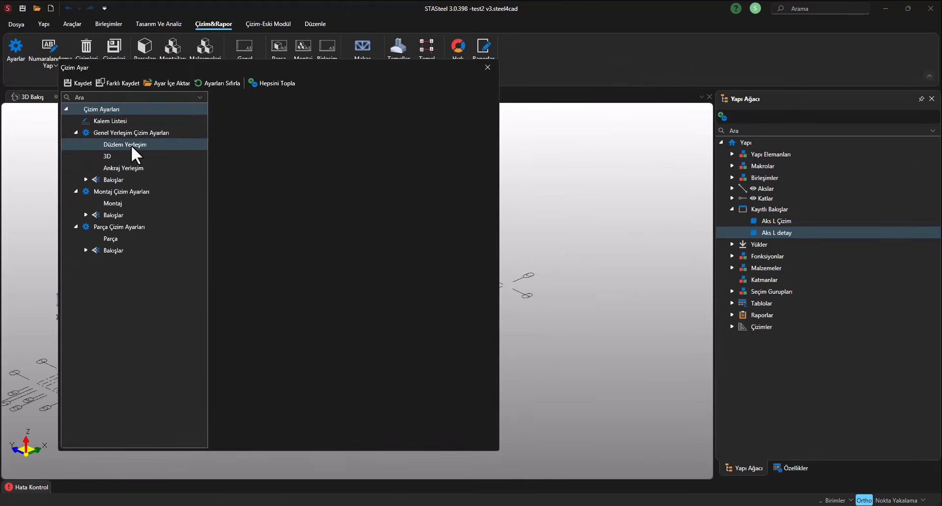
pyautogui.click(131, 146)
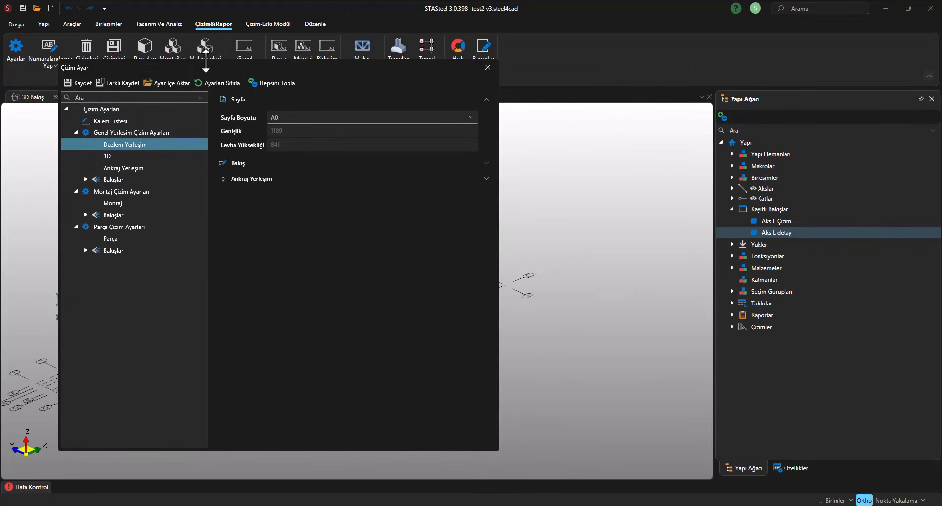
pyautogui.moveTo(204, 66); pyautogui.dragTo(191, 67)
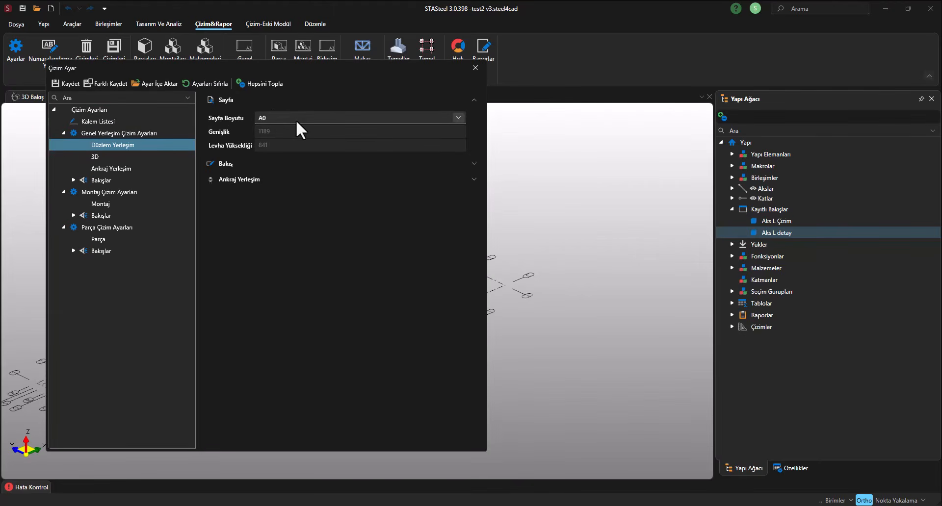
pyautogui.click(252, 162)
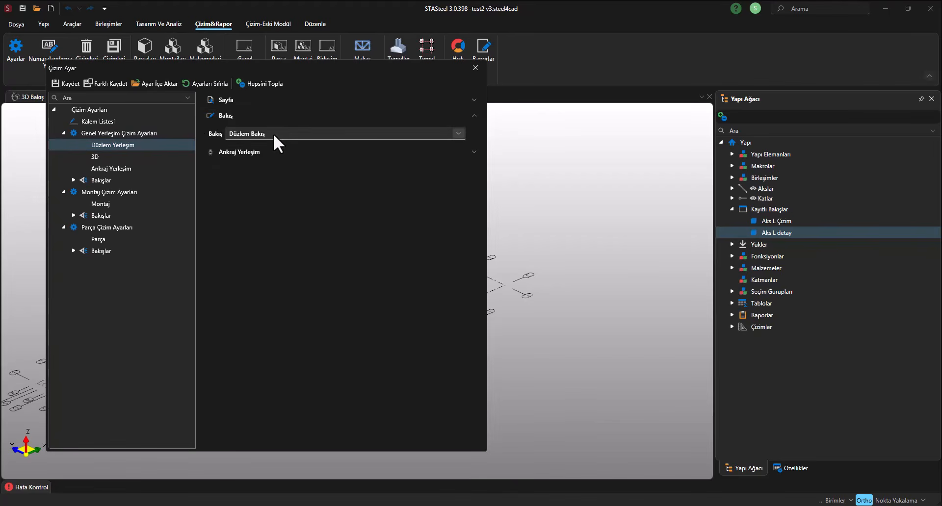
# - Expand the general layout Bakışlar group, view the 3D and Düzlem Yerleşim settings, and open the Düzlem Bakış view settings
pyautogui.click(73, 180)
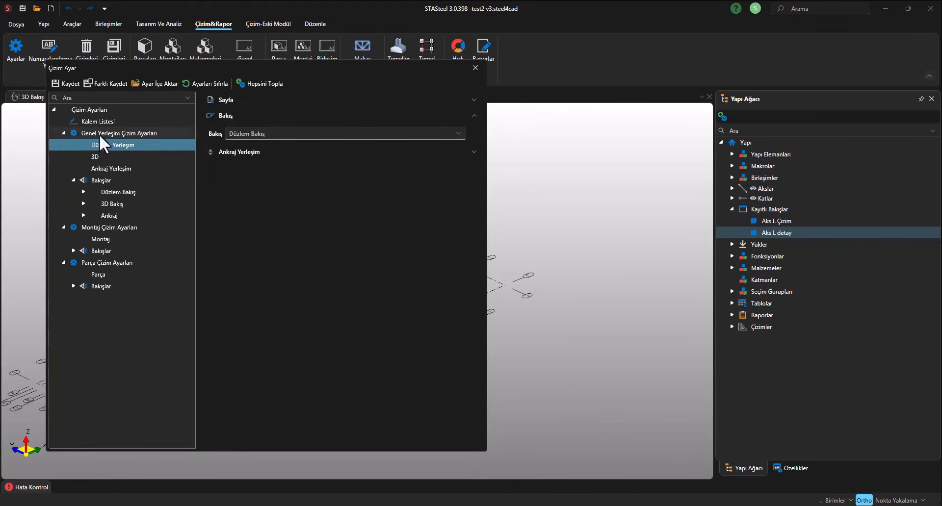
pyautogui.click(93, 157)
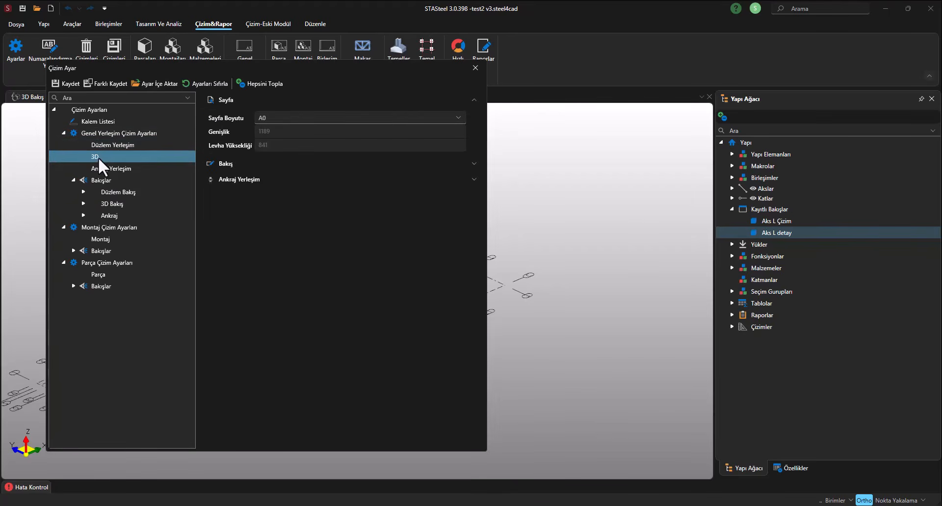
pyautogui.click(104, 146)
pyautogui.click(102, 179)
pyautogui.click(111, 190)
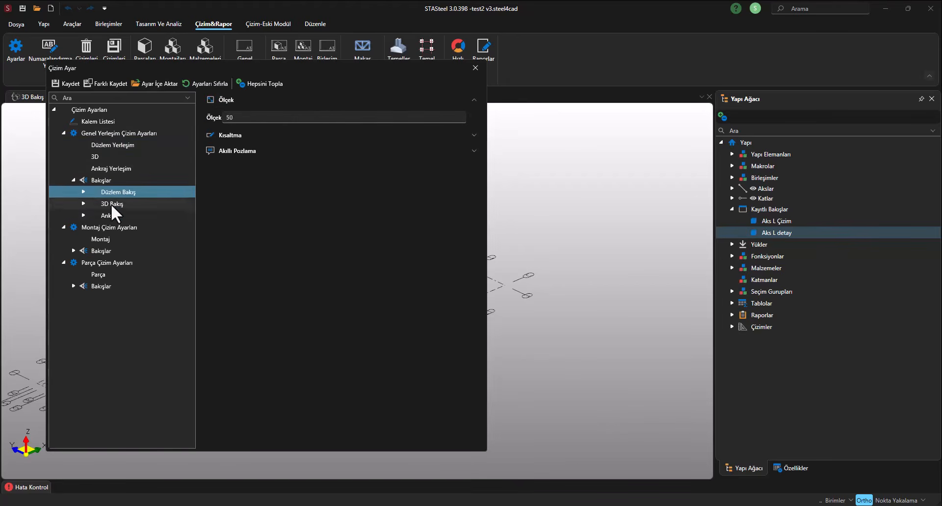
# - View the 3D, Ankraj and plane view settings, and show which view the Düzlem Yerleşim layout uses
pyautogui.click(111, 204)
pyautogui.click(110, 217)
pyautogui.click(122, 193)
pyautogui.click(156, 144)
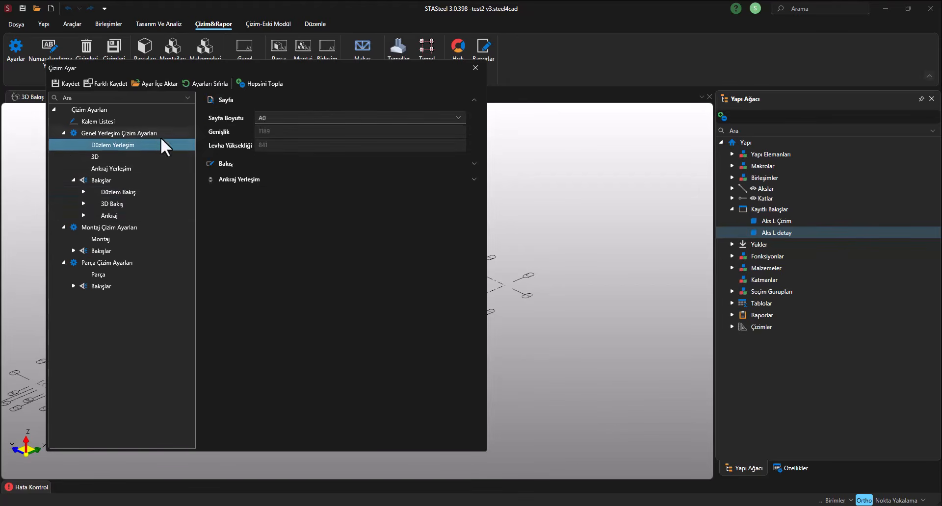
pyautogui.click(229, 163)
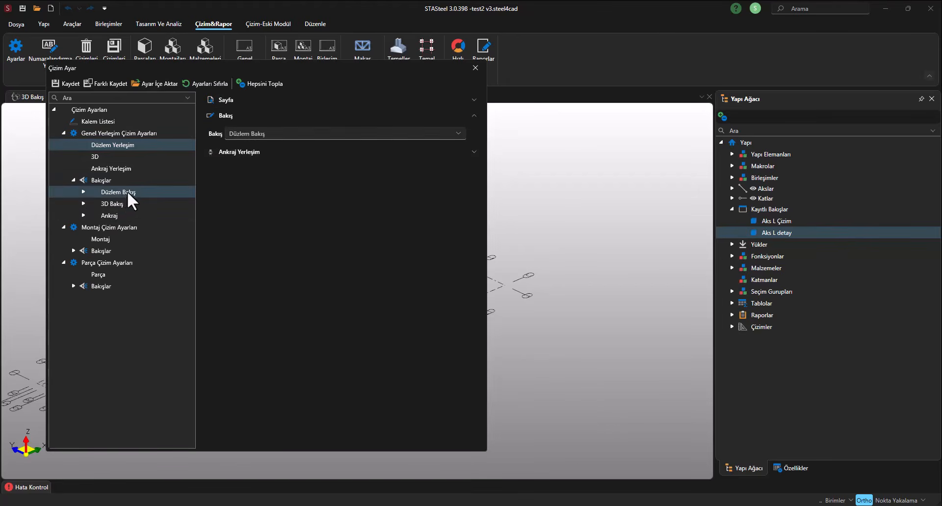
# - Show the views assigned to the 3D and Ankraj Yerleşim layouts, and list the view choices for Ankraj Yerleşim
pyautogui.click(97, 156)
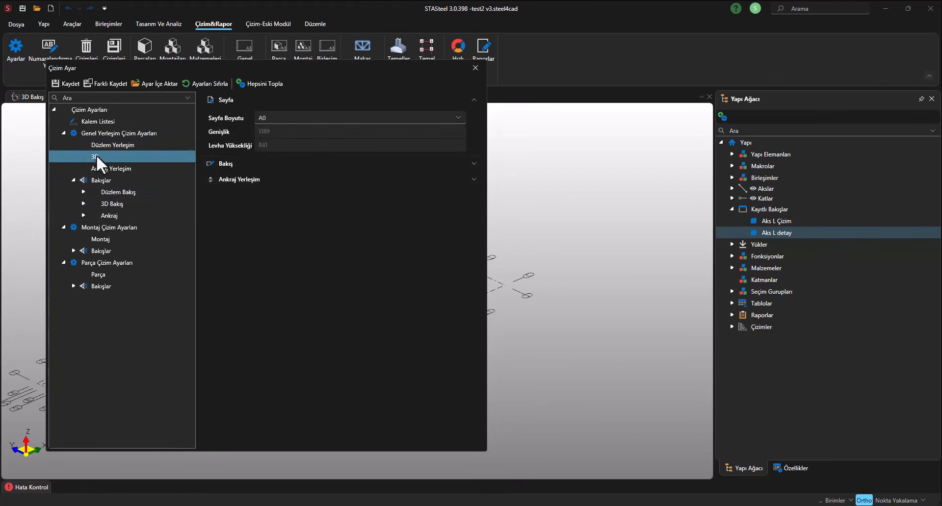
pyautogui.click(244, 162)
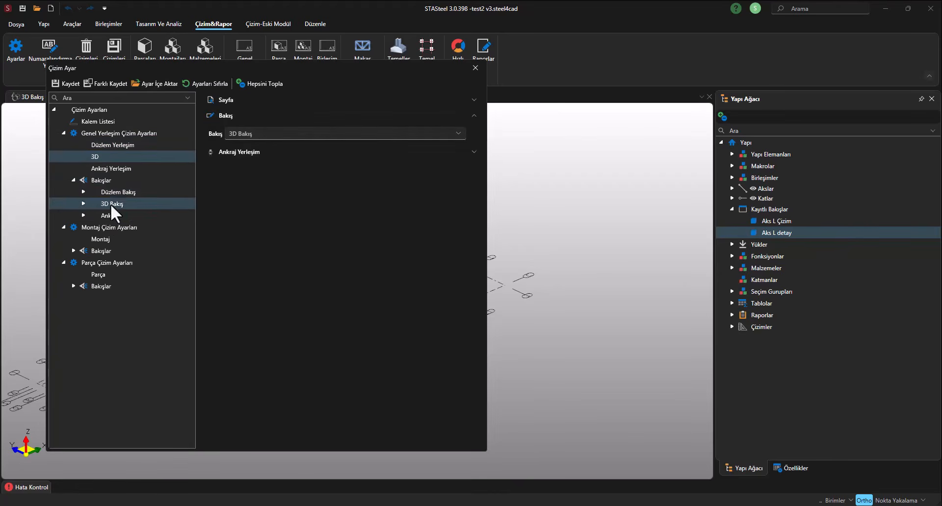
pyautogui.click(117, 169)
pyautogui.click(230, 162)
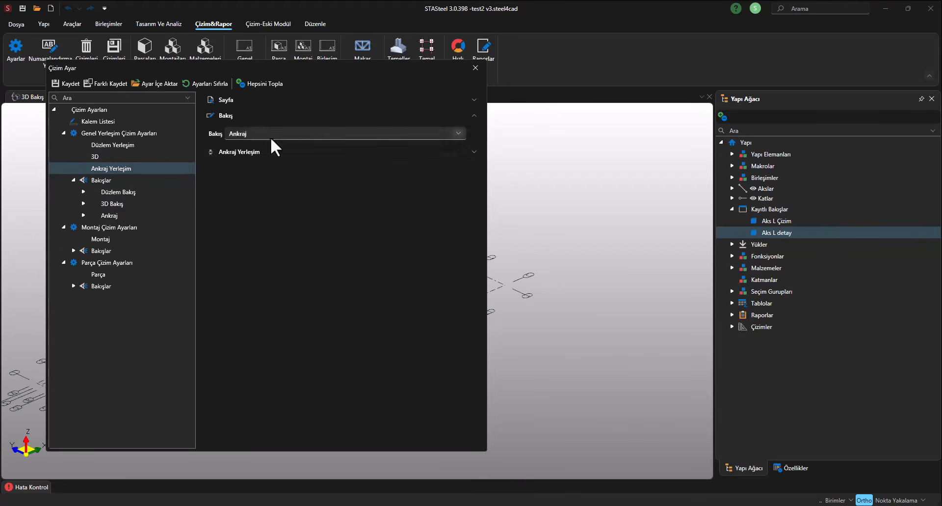
pyautogui.click(260, 133)
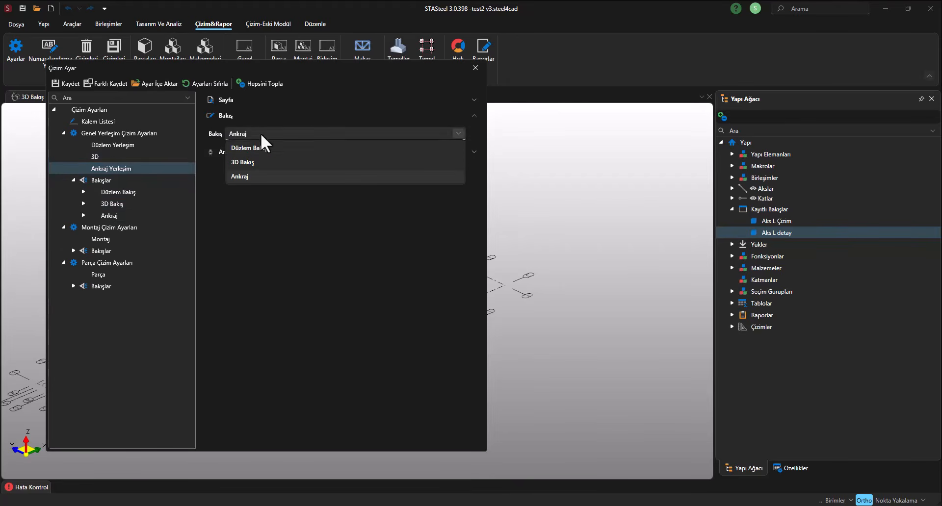
pyautogui.click(258, 134)
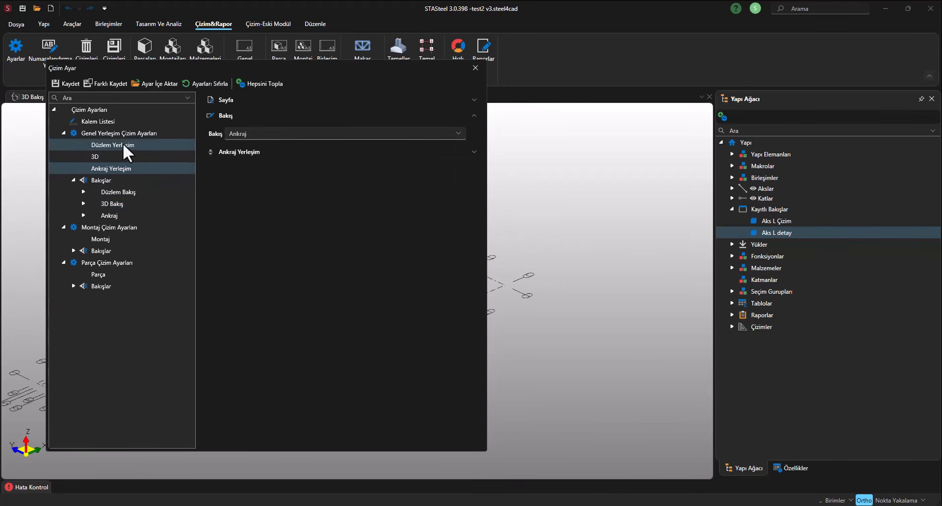
# - Recheck the view assignments of the Düzlem Yerleşim and 3D layouts
pyautogui.click(123, 144)
pyautogui.click(249, 162)
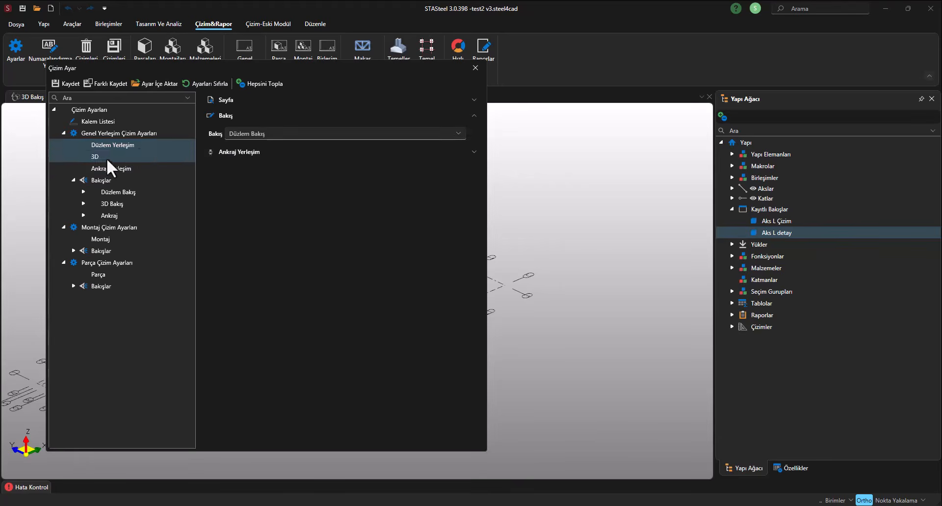
pyautogui.click(107, 157)
pyautogui.click(252, 162)
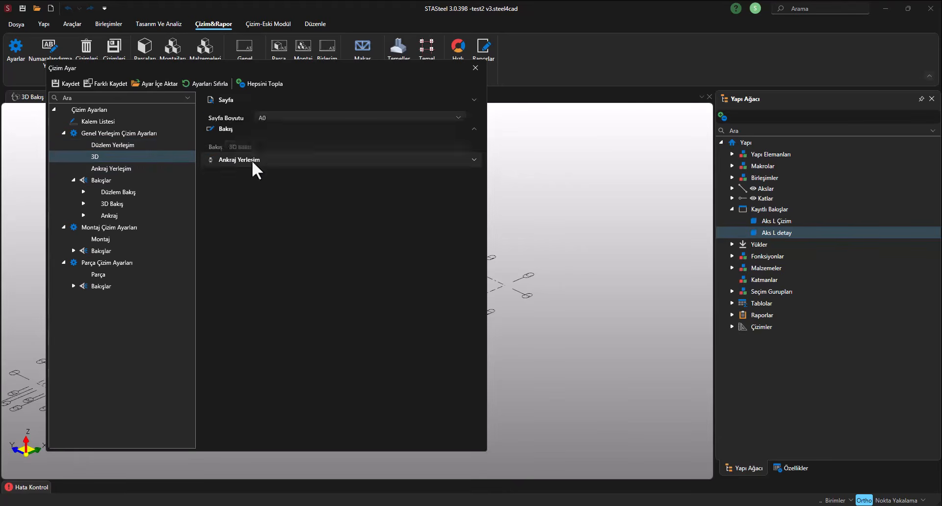
# - Compare the Ankraj Yerleşim option between the Düzlem Yerleşim and Ankraj Yerleşim layout settings
pyautogui.click(123, 146)
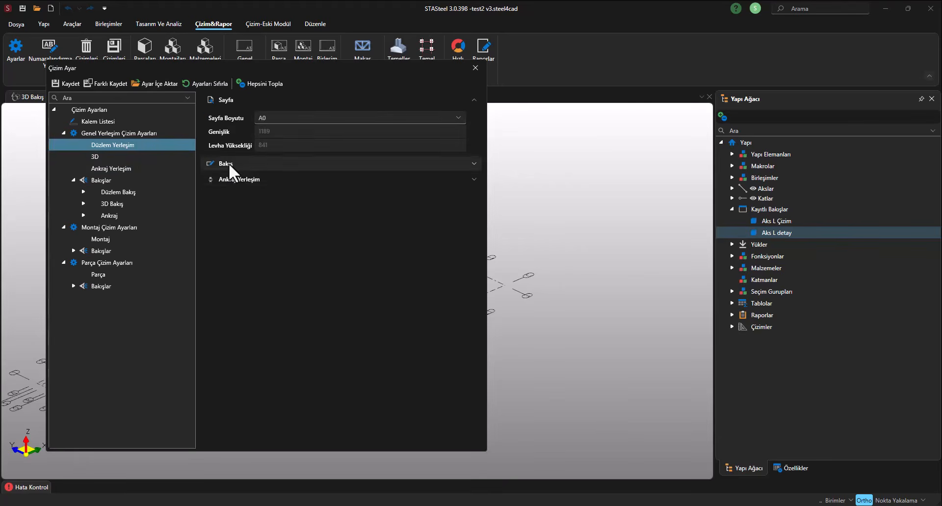
pyautogui.click(234, 175)
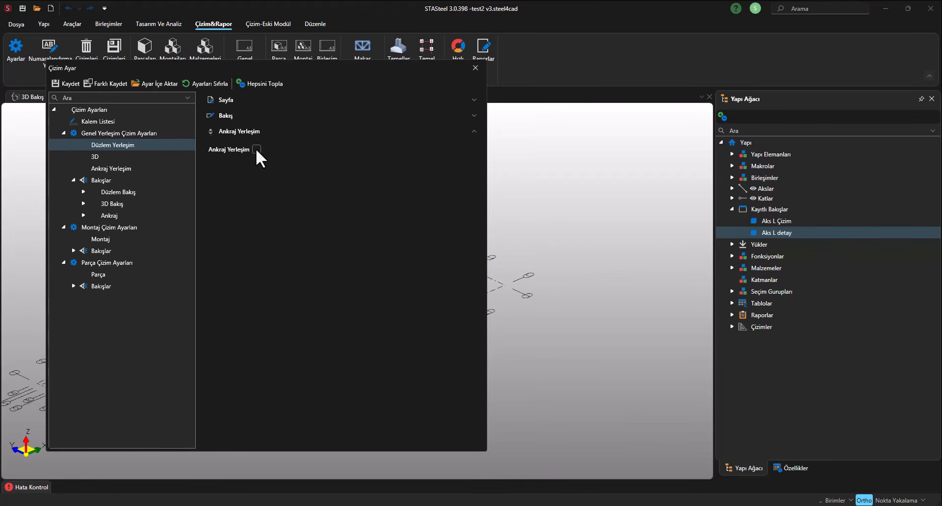
pyautogui.click(116, 169)
pyautogui.click(225, 175)
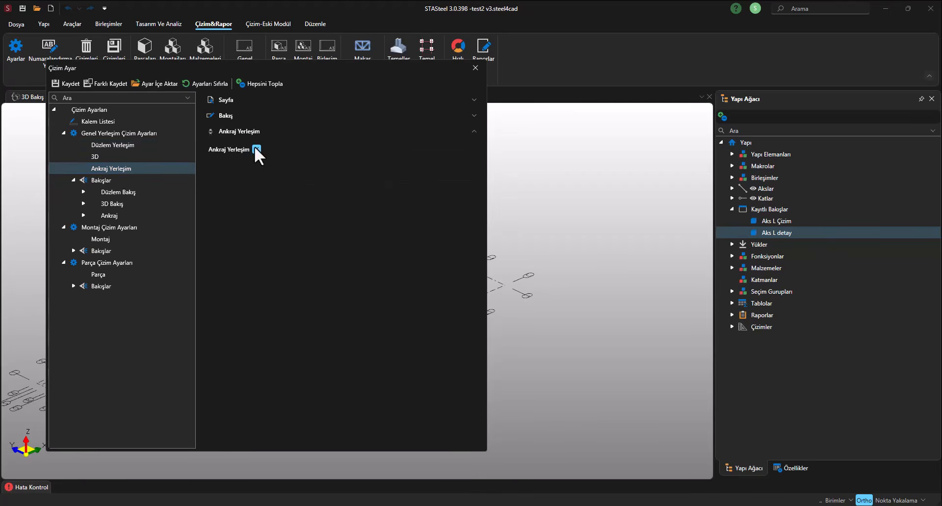
pyautogui.click(113, 146)
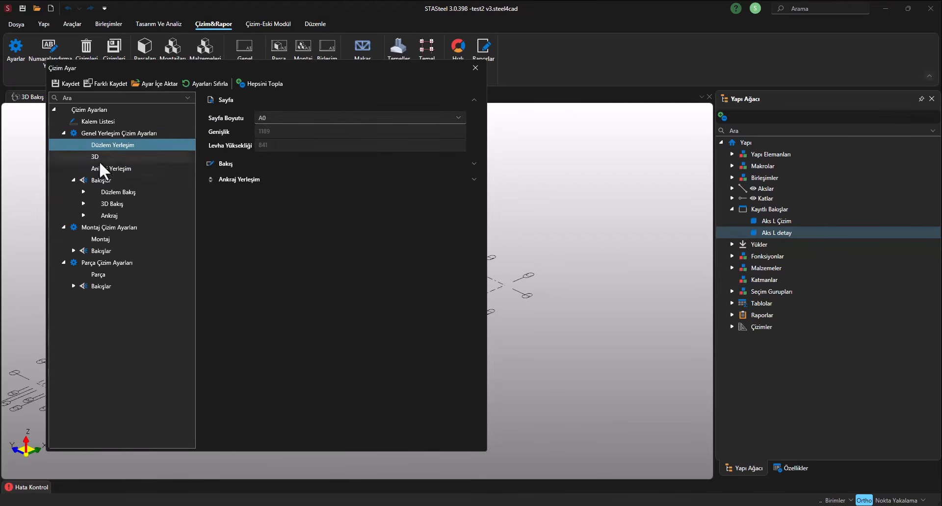
pyautogui.click(127, 130)
pyautogui.rightClick(122, 131)
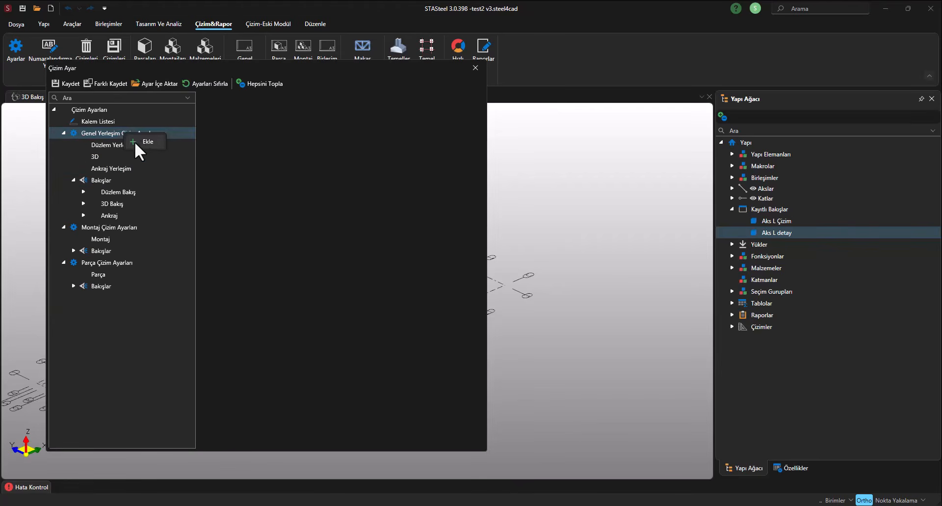
pyautogui.click(110, 131)
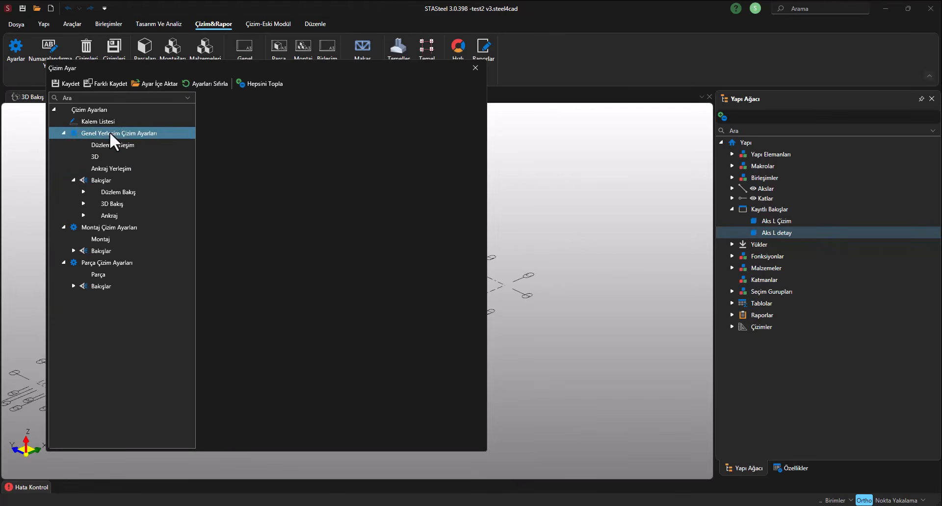
# - Create a copy of the Düzlem Yerleşim layout setting
pyautogui.click(117, 146)
pyautogui.rightClick(116, 146)
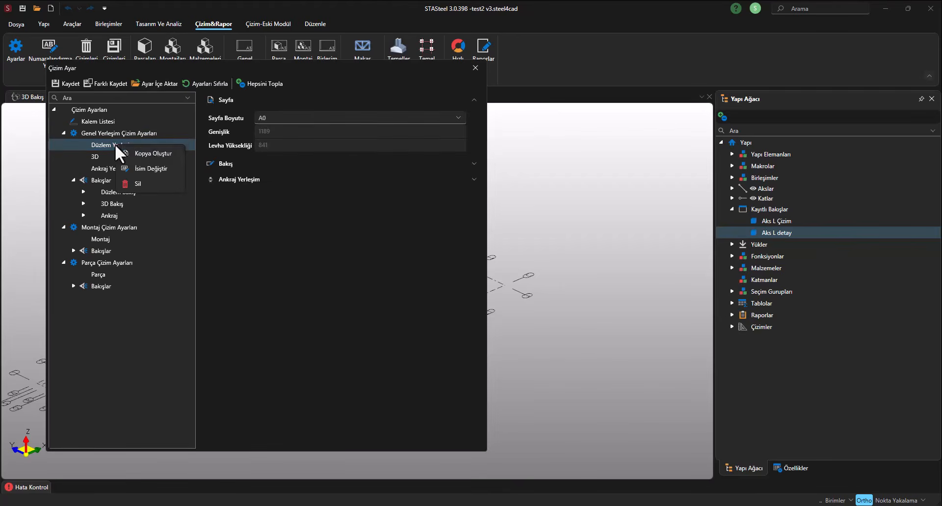
pyautogui.click(156, 154)
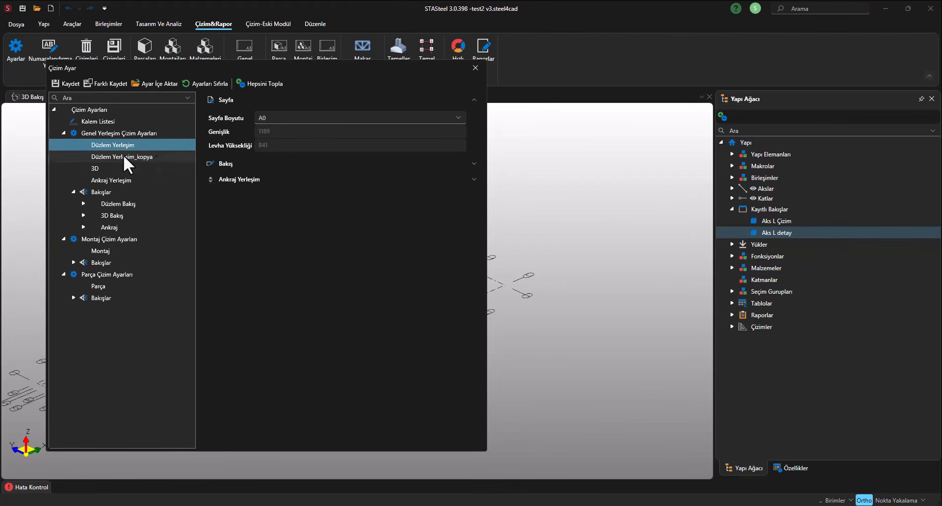
# - Rename the copied Düzlem Yerleşim layout setting as Düzlem STA
pyautogui.click(123, 156)
pyautogui.rightClick(139, 158)
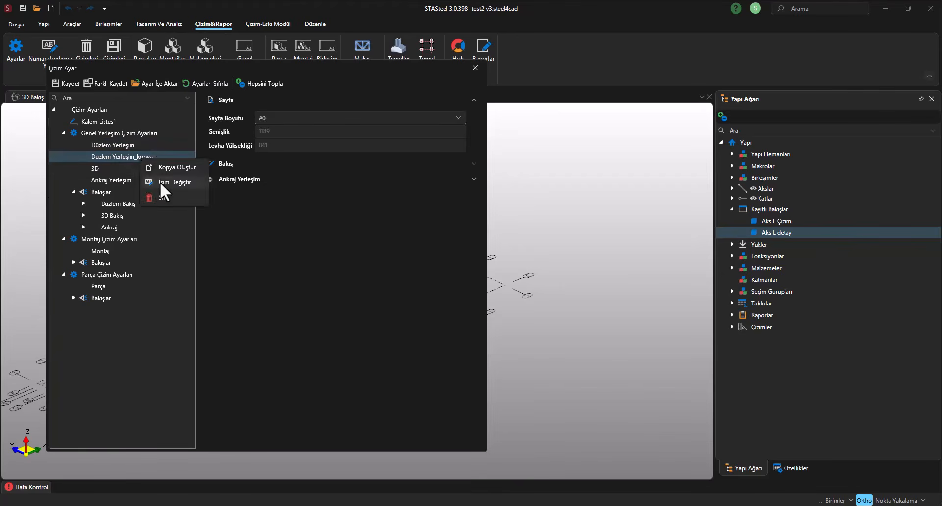
pyautogui.click(160, 182)
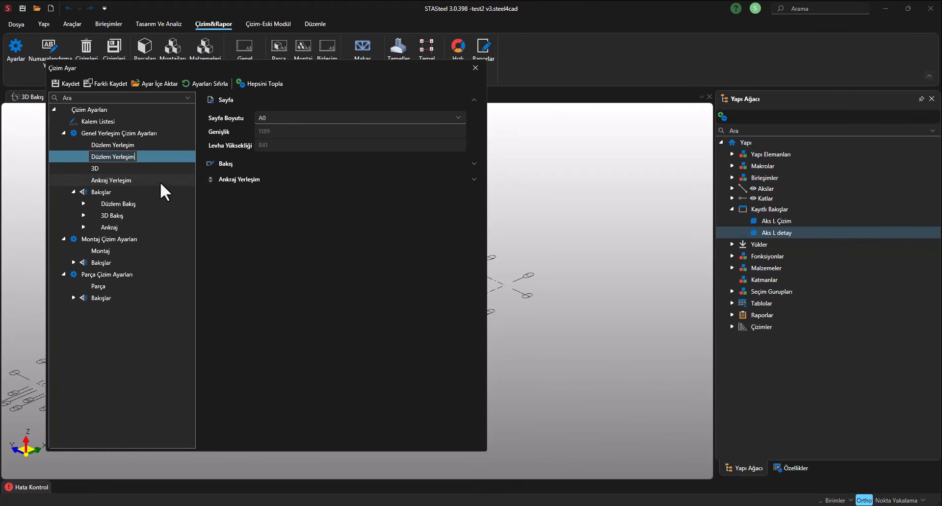
pyautogui.press('BackSpace')
pyautogui.press('BackSpace')
pyautogui.press('BackSpace')
pyautogui.press('BackSpace')
pyautogui.press('BackSpace')
pyautogui.press('BackSpace')
pyautogui.press('BackSpace')
pyautogui.press('BackSpace')
pyautogui.write('STA')
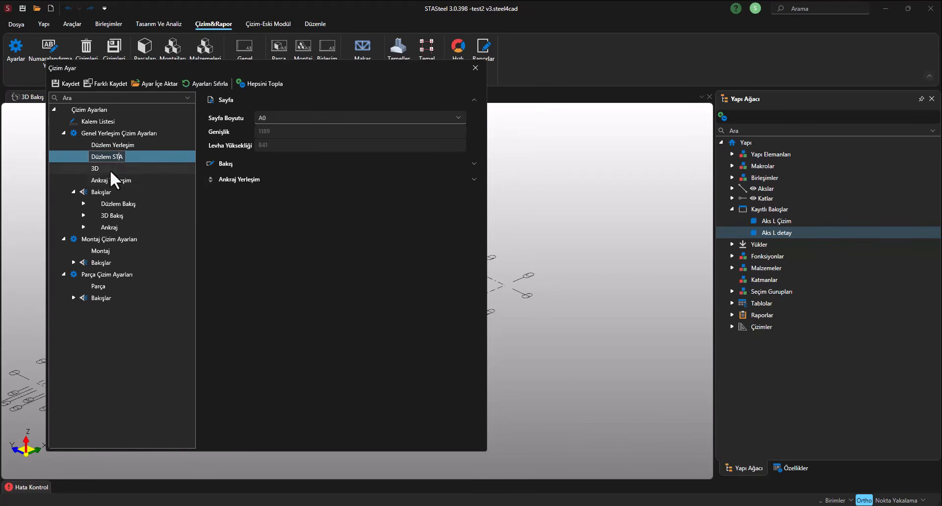
pyautogui.click(110, 170)
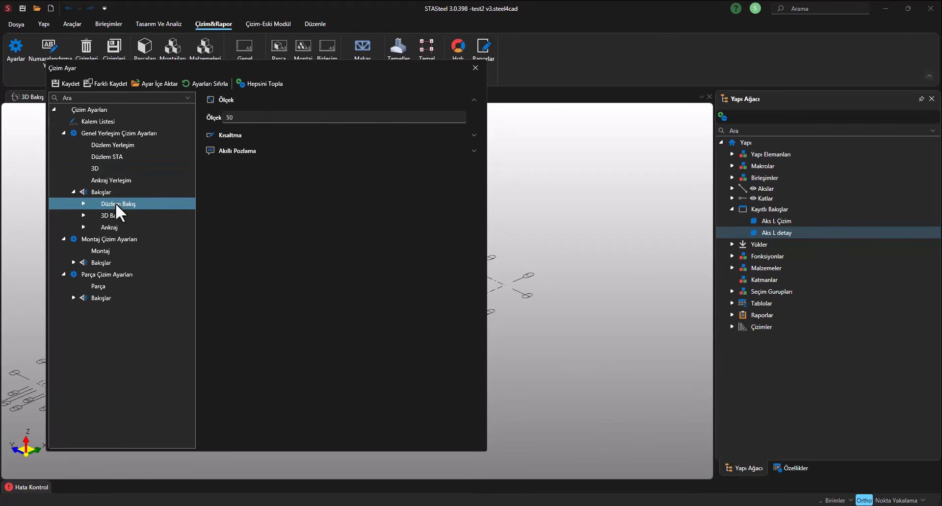
# - Duplicate the Düzlem Bakış view setting of the general layouts and rename the copy as Düzlem STA Bakış
pyautogui.rightClick(116, 202)
pyautogui.click(137, 217)
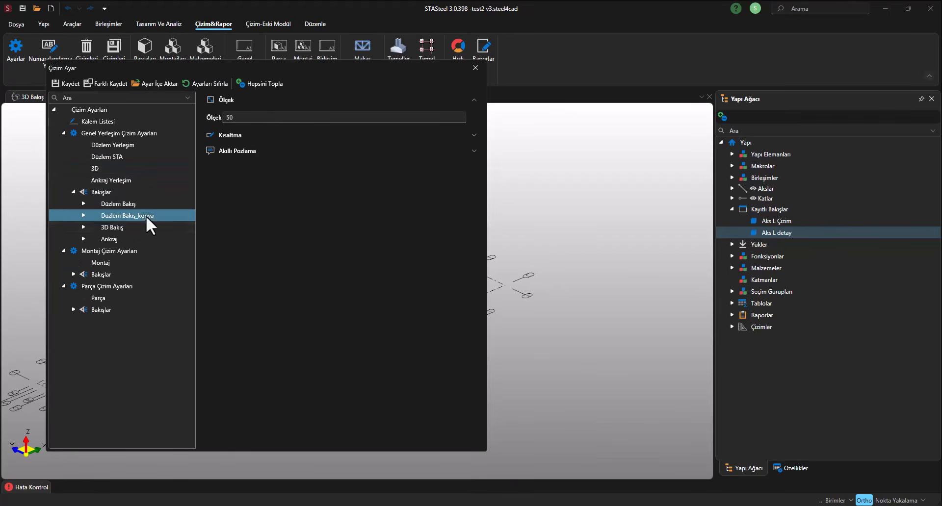
pyautogui.rightClick(145, 216)
pyautogui.click(171, 243)
pyautogui.press('BackSpace')
pyautogui.press('BackSpace')
pyautogui.press('BackSpace')
pyautogui.press('BackSpace')
pyautogui.write('STA Bakış')
pyautogui.press('Return')
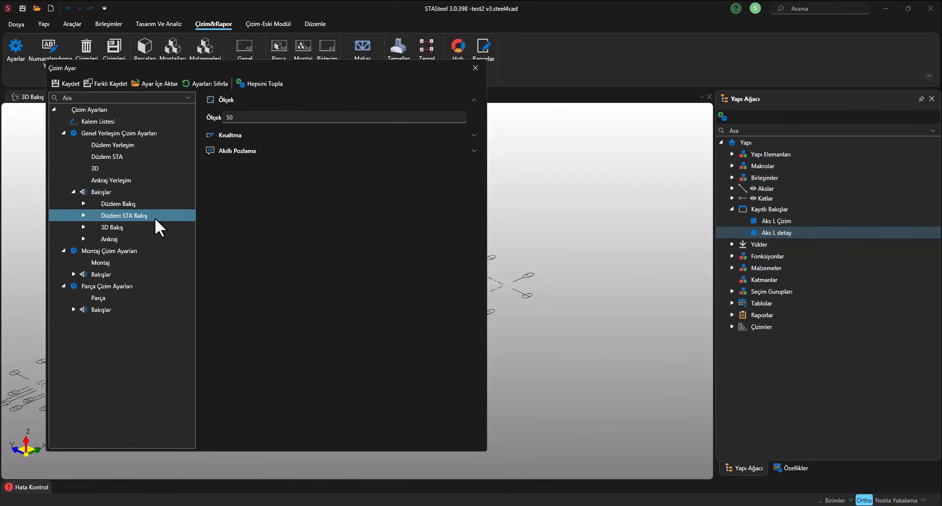
# - Set the view (Bakış) of the Düzlem STA layout to Düzlem STA Bakış
pyautogui.click(119, 157)
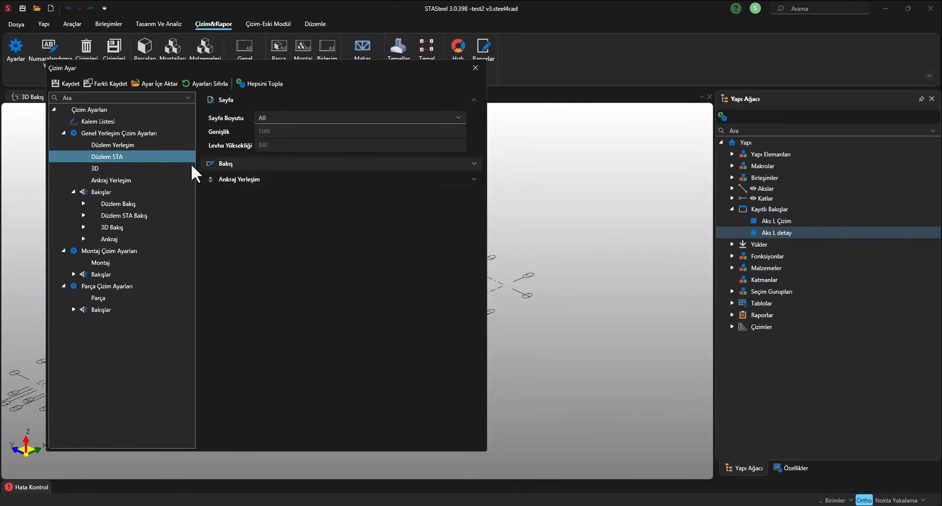
pyautogui.click(237, 164)
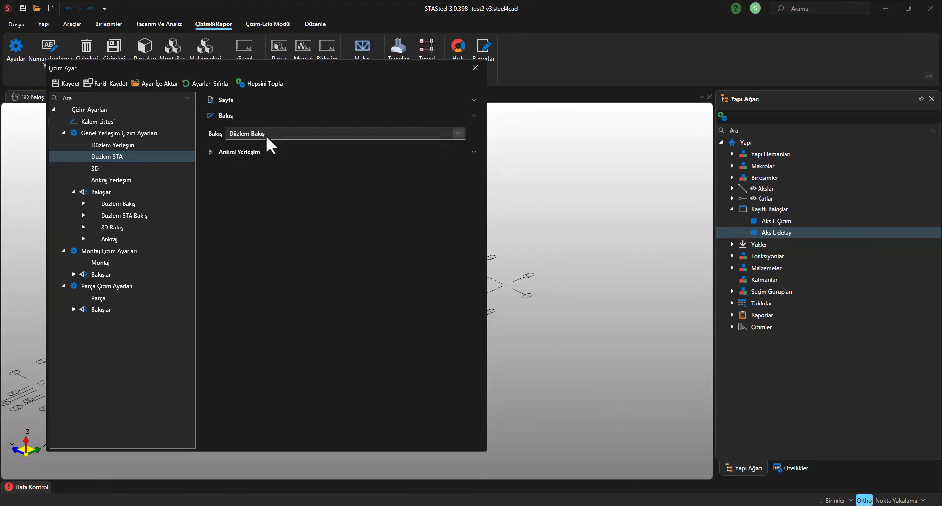
pyautogui.click(266, 134)
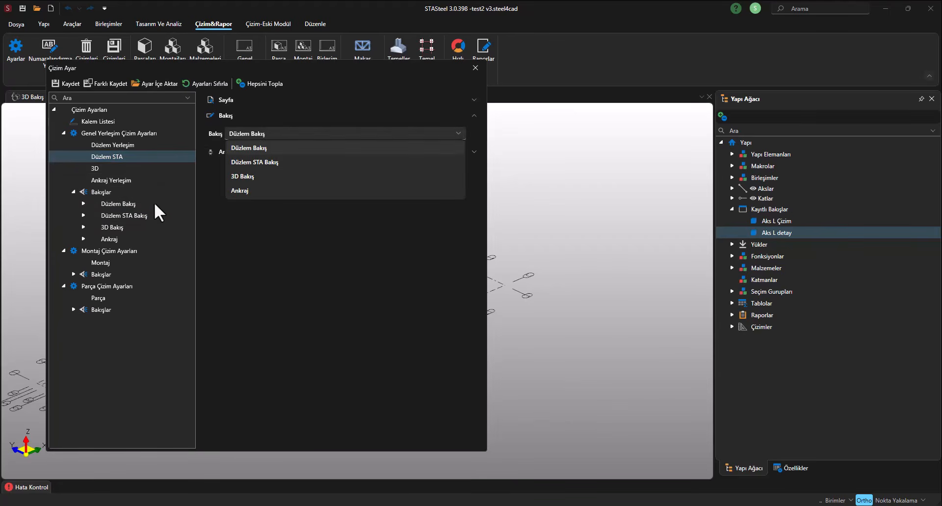
pyautogui.click(251, 162)
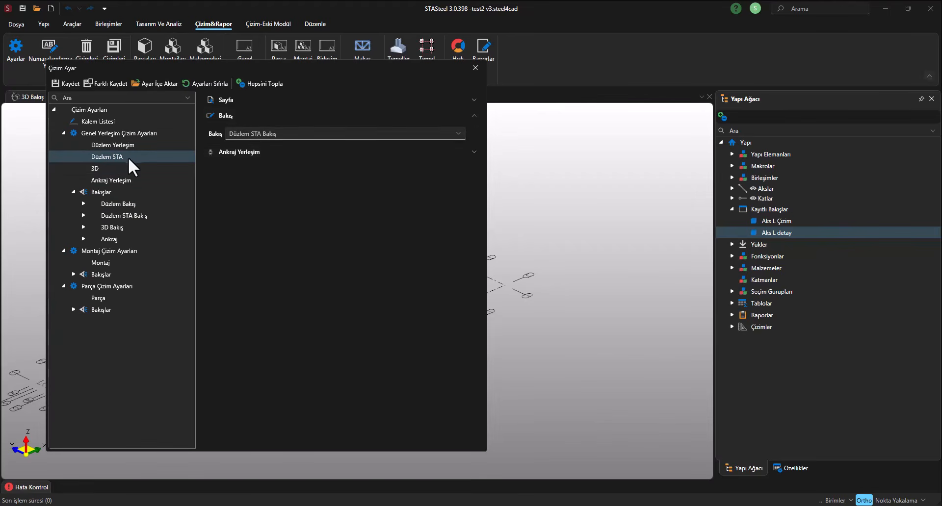
# - Check which view the Düzlem STA layout uses
pyautogui.click(114, 146)
pyautogui.click(112, 156)
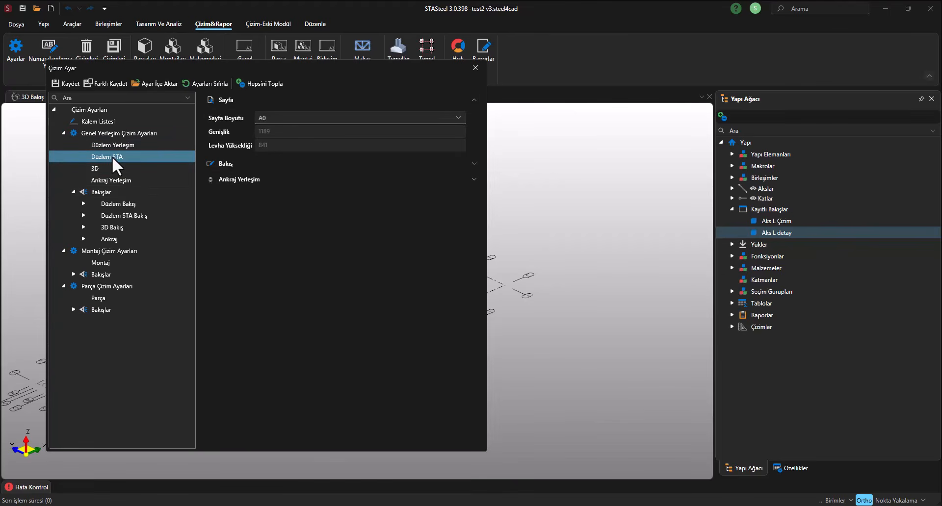
pyautogui.click(231, 163)
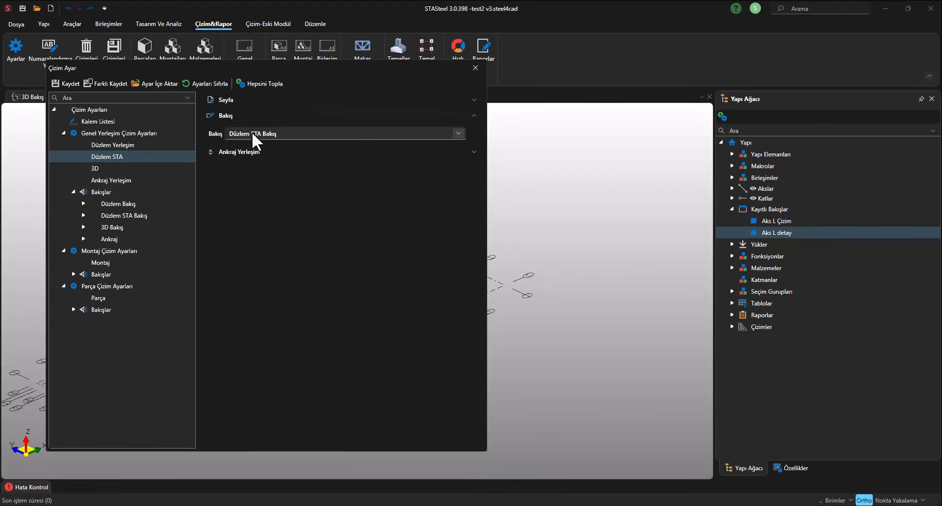
# - Rename the Düzlem STA Bakış view setting as STA Bk
pyautogui.click(126, 216)
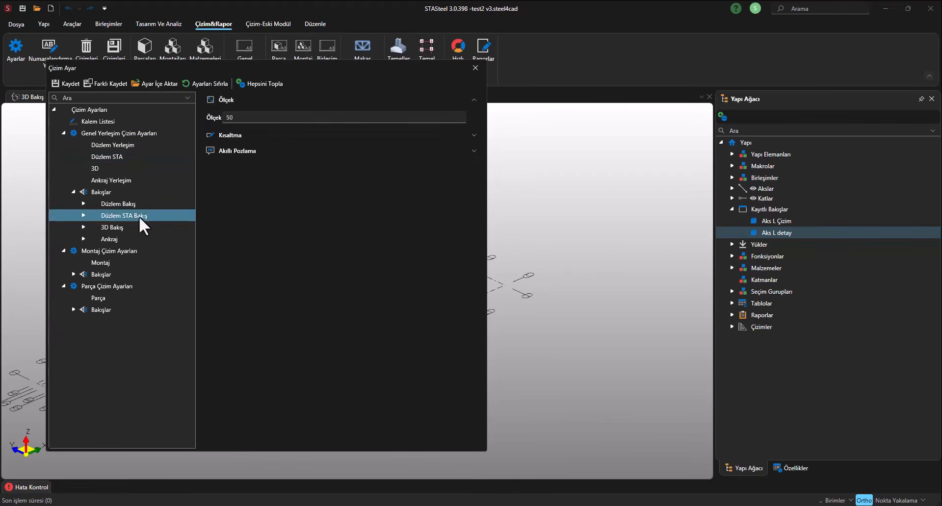
pyautogui.rightClick(141, 213)
pyautogui.click(159, 238)
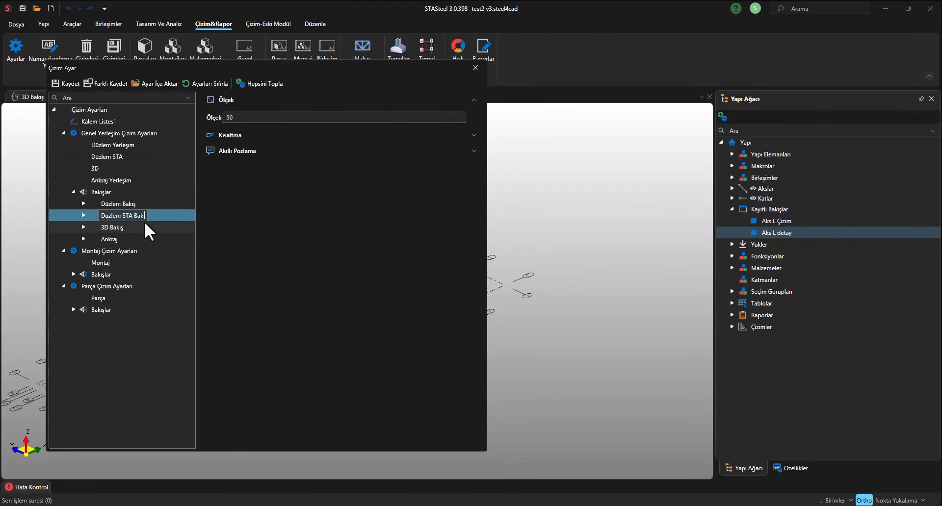
pyautogui.press('BackSpace')
pyautogui.press('BackSpace')
pyautogui.press('BackSpace')
pyautogui.press('BackSpace')
pyautogui.press('BackSpace')
pyautogui.press('BackSpace')
pyautogui.press('BackSpace')
pyautogui.press('BackSpace')
pyautogui.press('BackSpace')
pyautogui.press('BackSpace')
pyautogui.press('BackSpace')
pyautogui.press('BackSpace')
pyautogui.press('BackSpace')
pyautogui.press('BackSpace')
pyautogui.press('BackSpace')
pyautogui.write('STA')
pyautogui.click(127, 206)
pyautogui.click(104, 217)
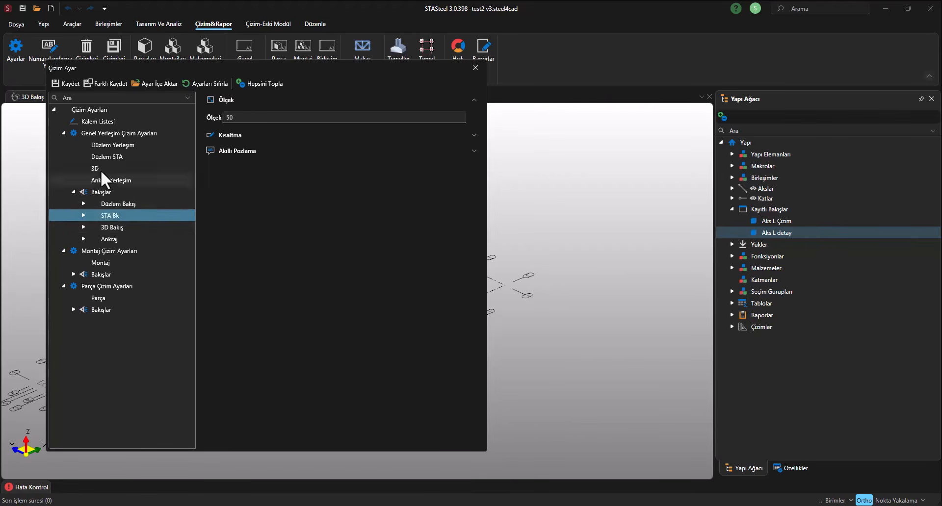
# - Check the assigned view and the list of available views in the Düzlem STA layout settings
pyautogui.click(128, 159)
pyautogui.click(248, 162)
pyautogui.click(260, 134)
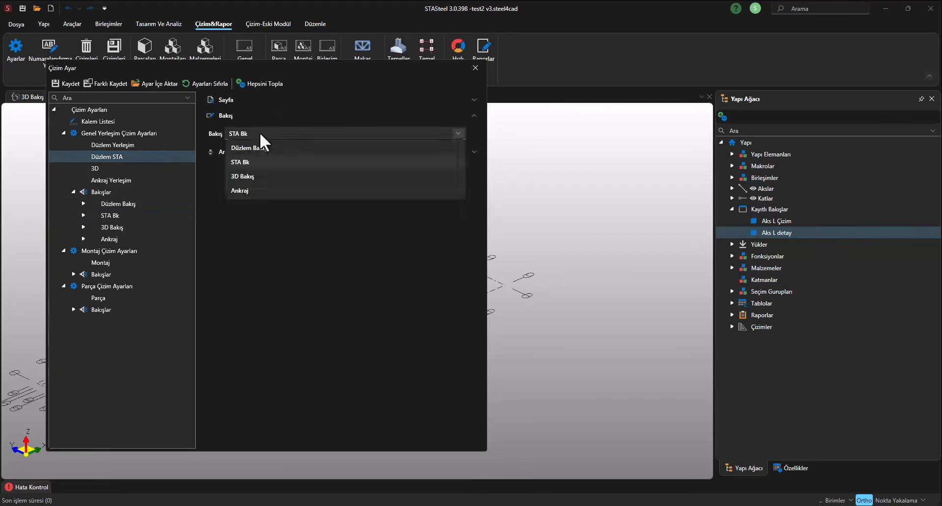
pyautogui.click(250, 134)
# - View the scale and part shortening (Kısaltma) settings of the STA Bk view
pyautogui.click(96, 216)
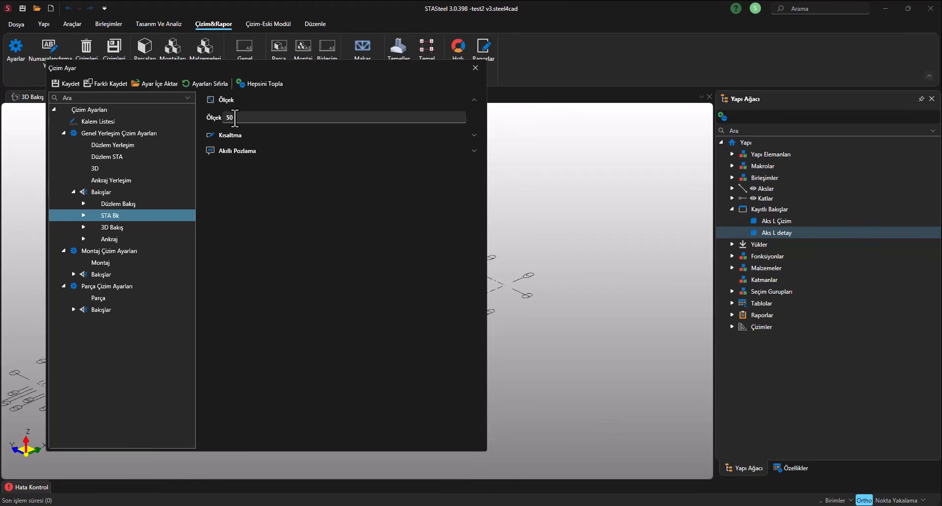
pyautogui.click(233, 136)
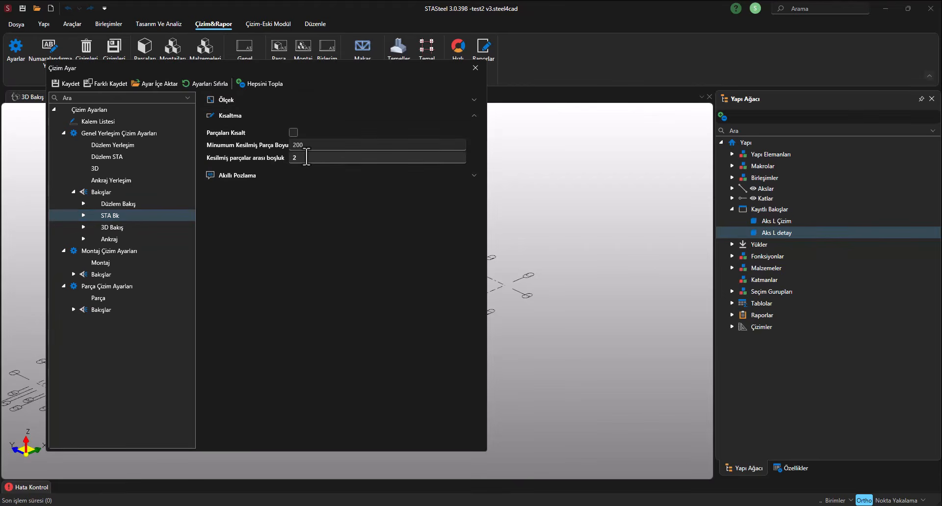
# - Examine the Akıllı Pozlama density slider and the Ölçü settings of the STA Bk view
pyautogui.click(254, 176)
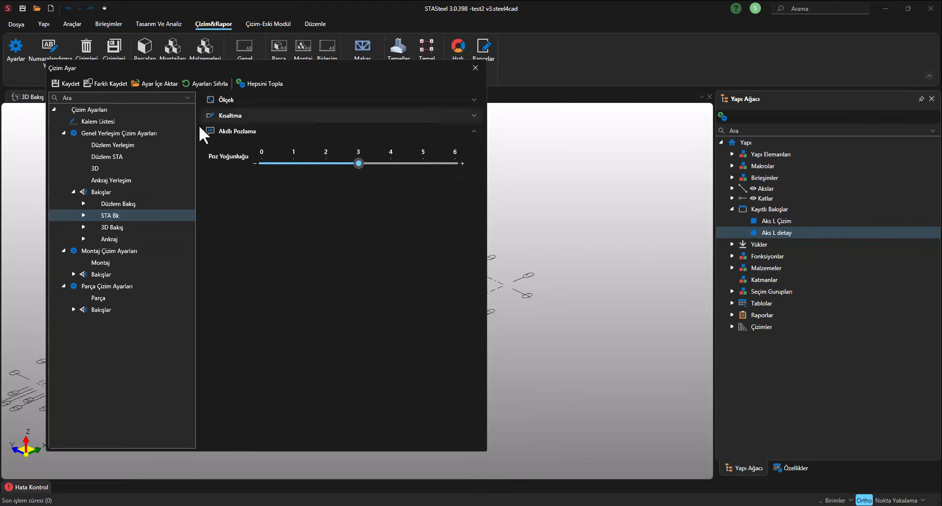
pyautogui.click(83, 216)
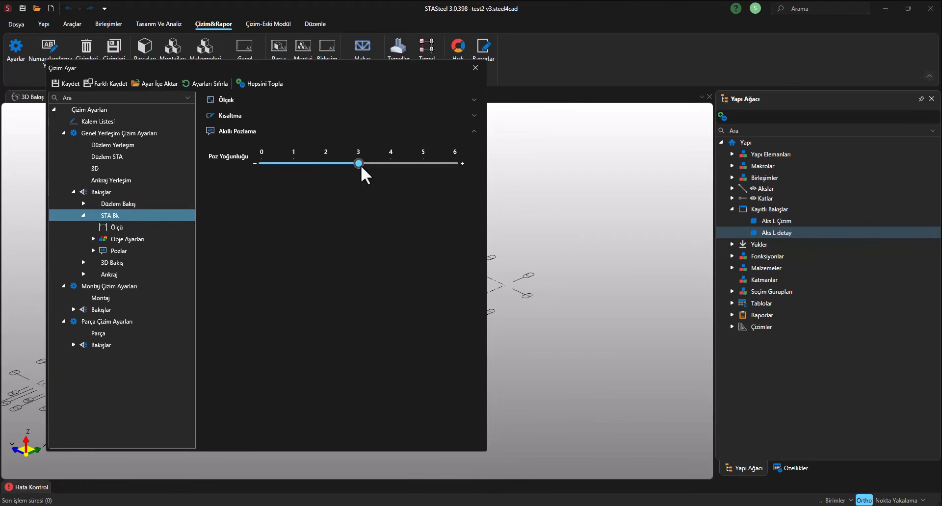
pyautogui.moveTo(359, 164); pyautogui.dragTo(441, 167)
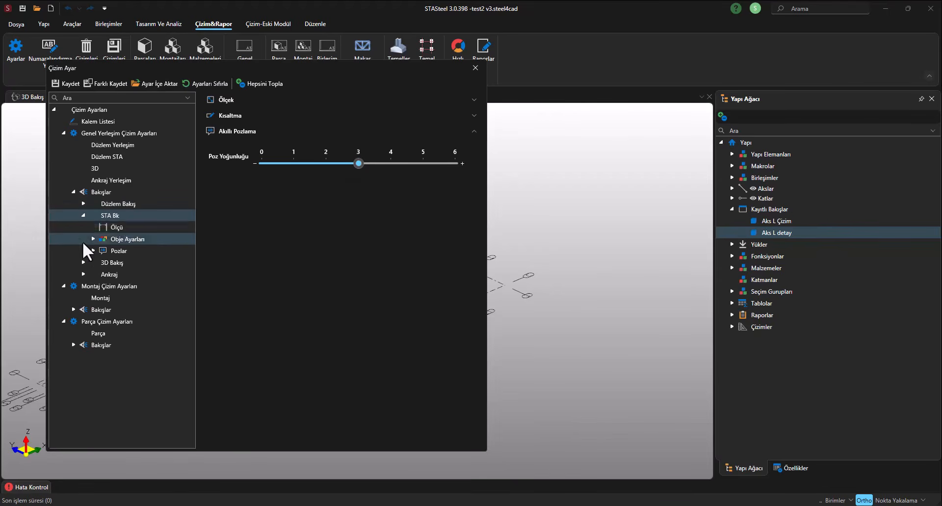
pyautogui.click(112, 226)
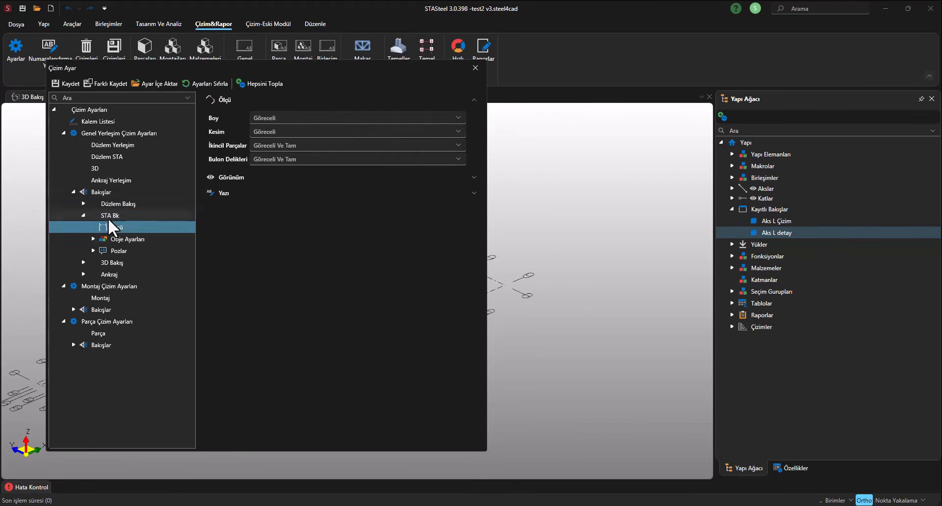
# - Set the STA Bk view's Poz Yoğunluğu under Akıllı Pozlama to 6 and save the drawing settings
pyautogui.click(108, 217)
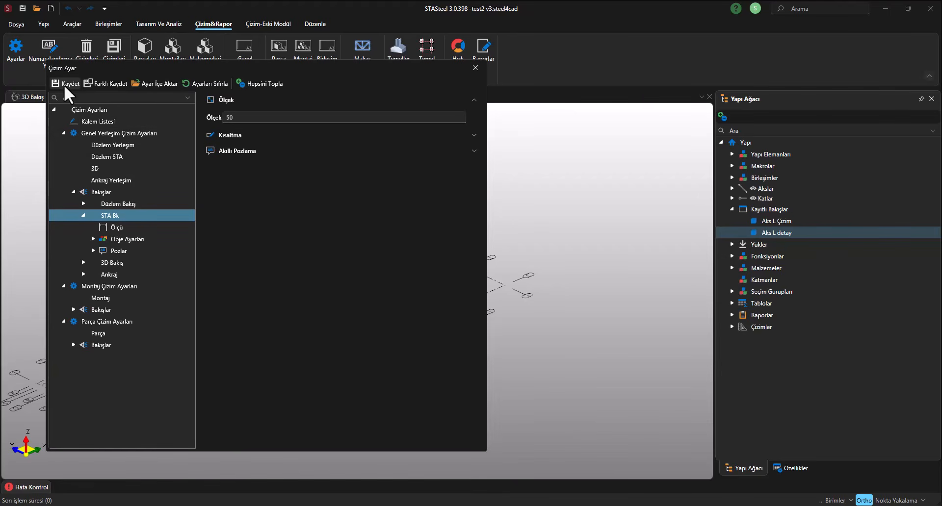
pyautogui.click(235, 151)
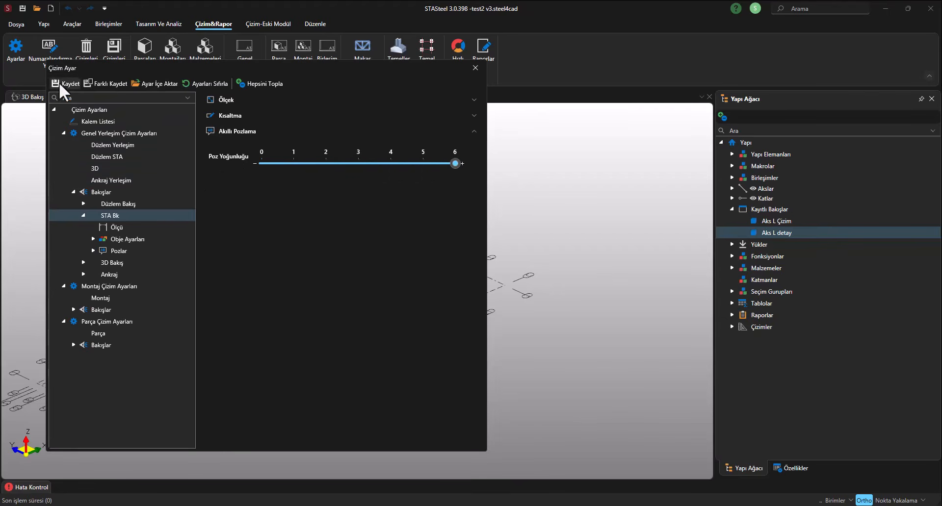
pyautogui.click(475, 69)
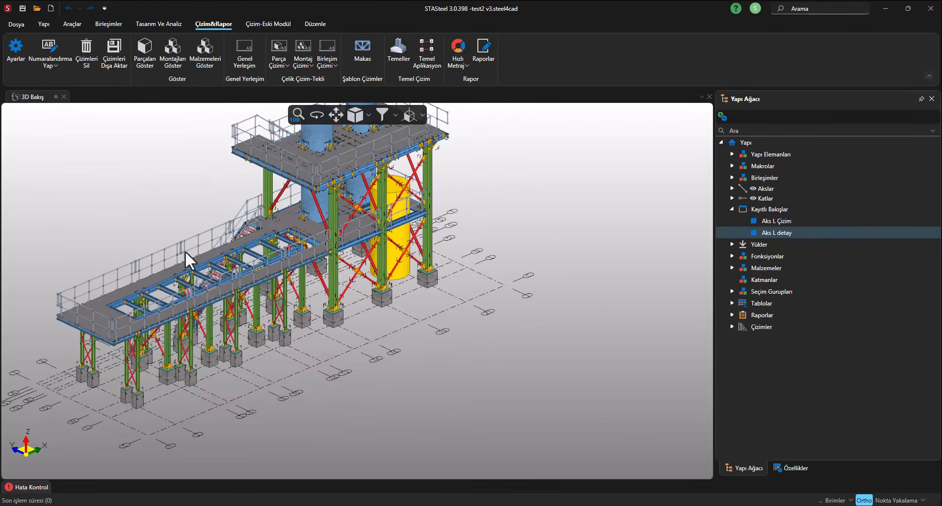
# - Open the elevation view of grid axis T from the 3D model
pyautogui.scroll(3, 29, 396)
pyautogui.moveTo(40, 422); pyautogui.dragTo(112, 388, button='middle')
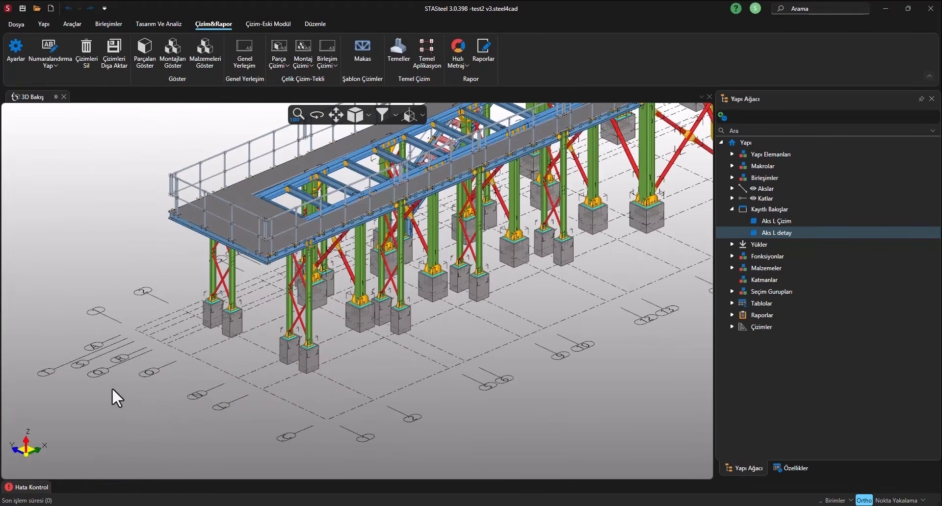
pyautogui.scroll(-5, 228, 412)
pyautogui.moveTo(233, 388); pyautogui.dragTo(383, 344, button='middle')
pyautogui.scroll(6, 333, 315)
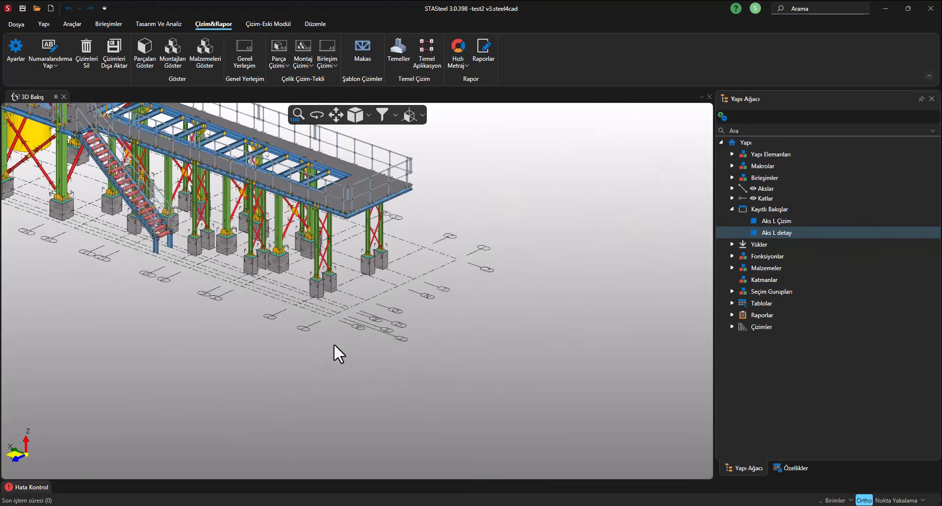
pyautogui.doubleClick(406, 358)
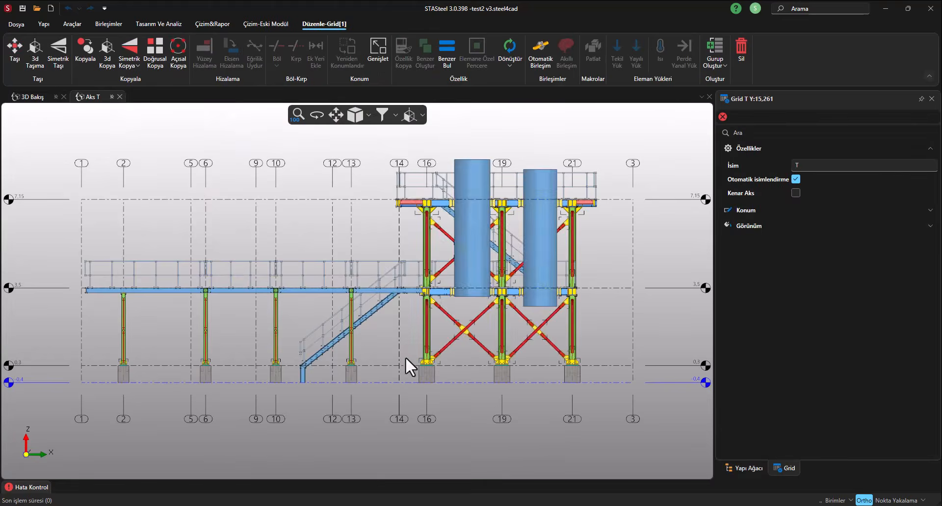
# - Apply the Çelik Kaplama and Kaplama quick filters in the Aks T view
pyautogui.click(396, 115)
pyautogui.click(492, 253)
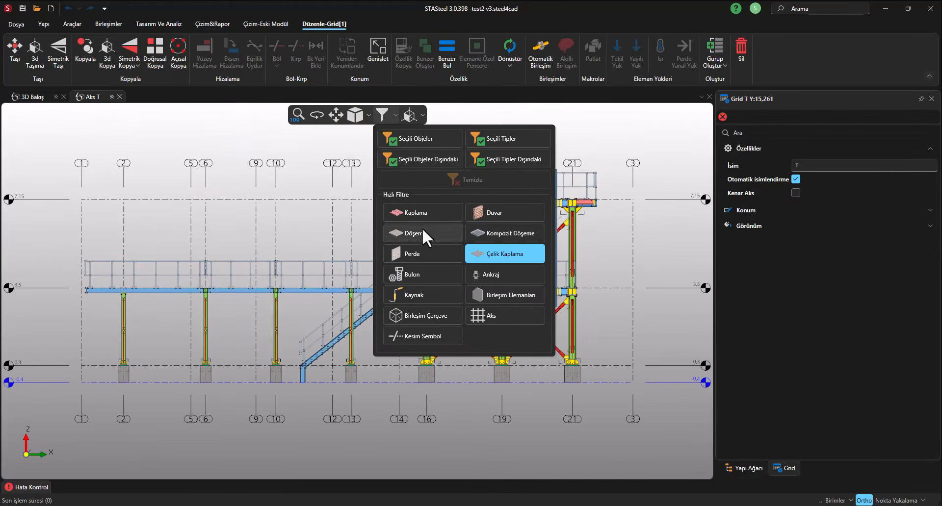
pyautogui.click(417, 214)
pyautogui.click(305, 179)
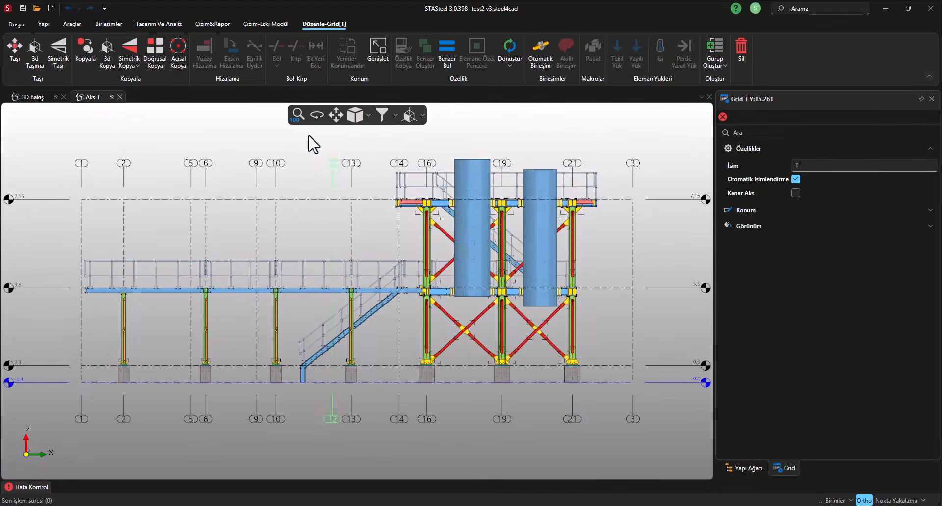
# - Create a Genel Yerleşim drawing of the open Aks T view with the Düzlem STA drawing setting
pyautogui.click(221, 23)
pyautogui.click(245, 52)
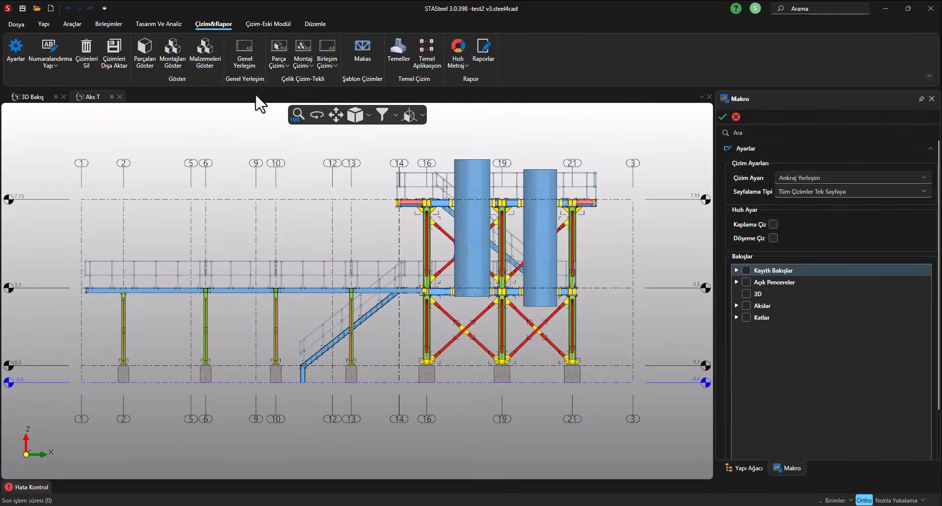
pyautogui.click(814, 176)
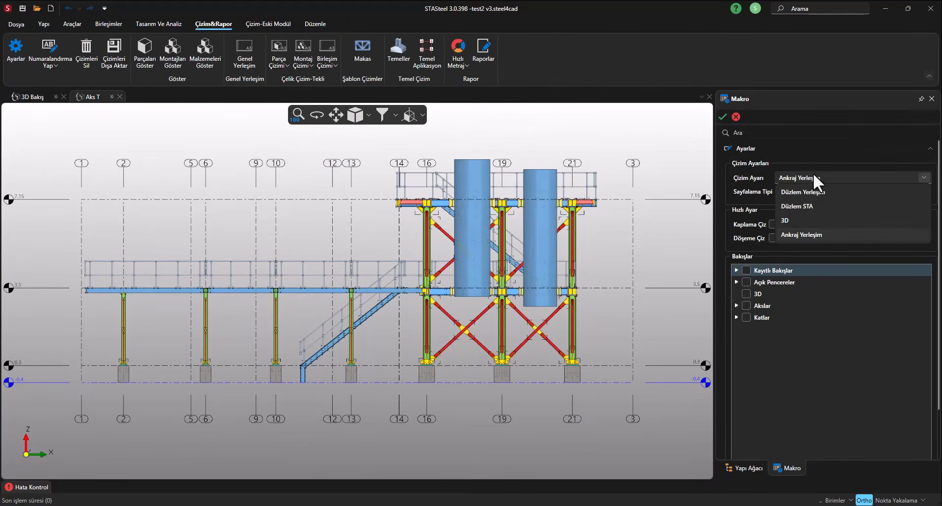
pyautogui.click(797, 205)
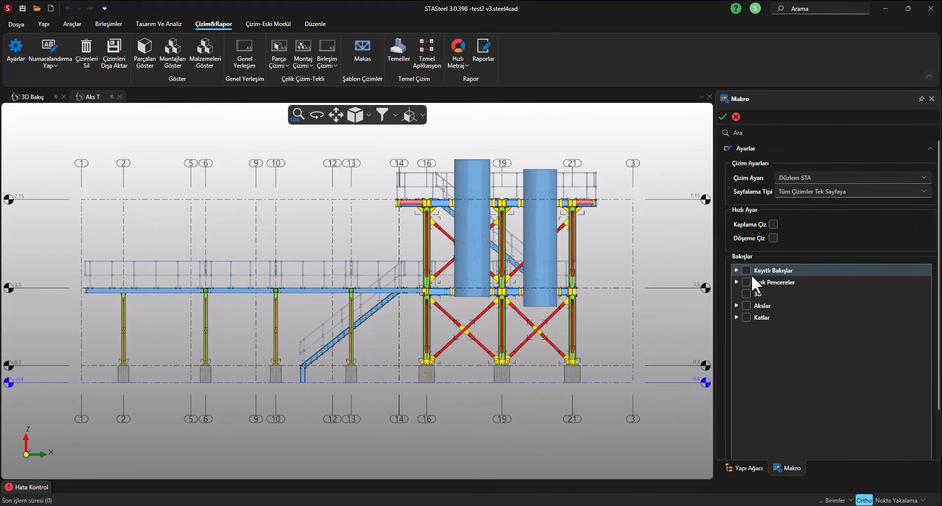
pyautogui.click(736, 282)
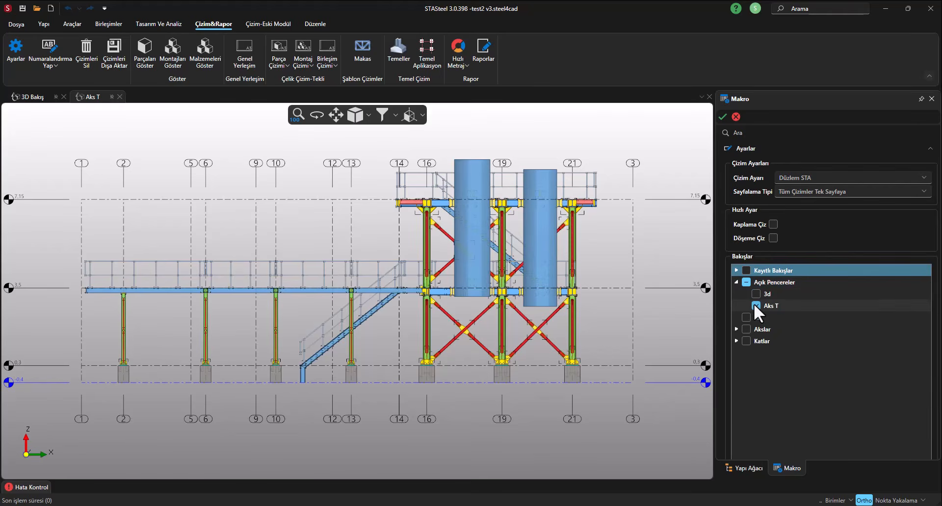
pyautogui.click(724, 118)
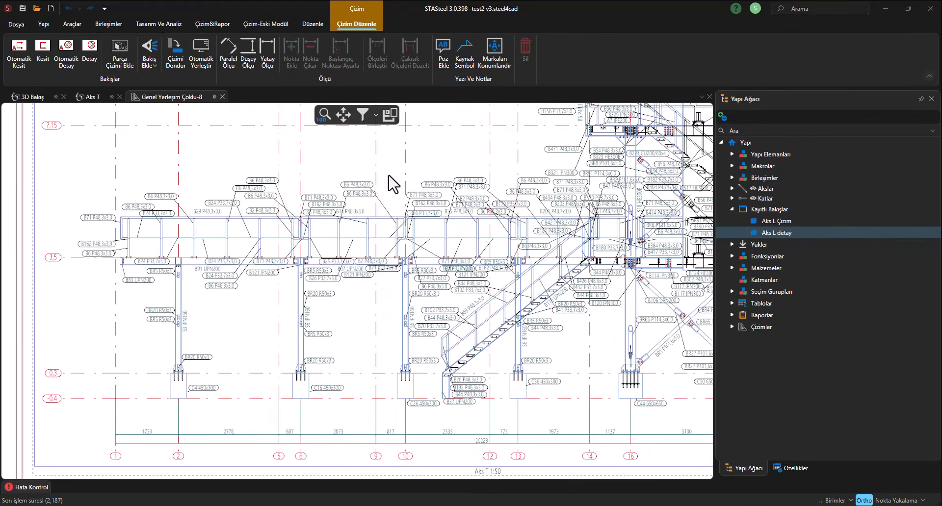
# - Examine the density and placement of the position marks across the Aks T drawing, including the stairs and tower
pyautogui.scroll(-2, 231, 302)
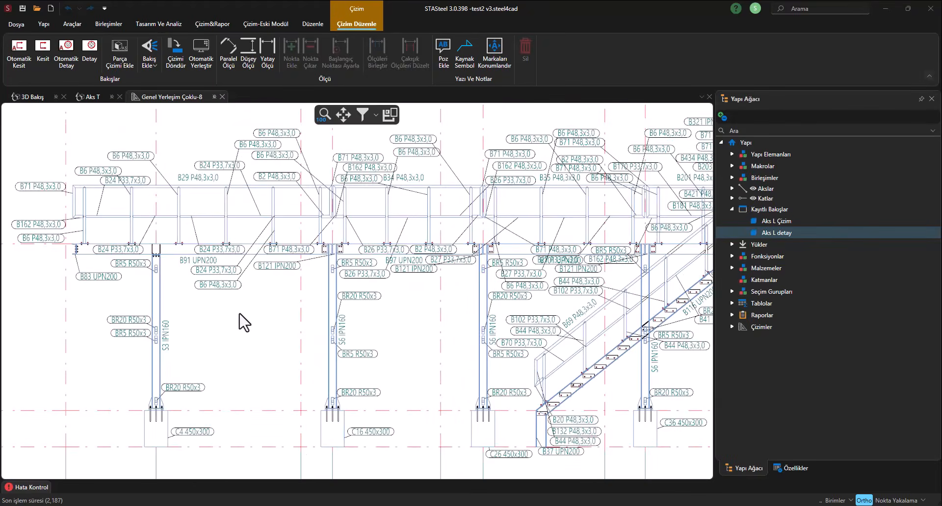
pyautogui.moveTo(628, 187); pyautogui.dragTo(472, 215, button='middle')
pyautogui.scroll(2, 471, 214)
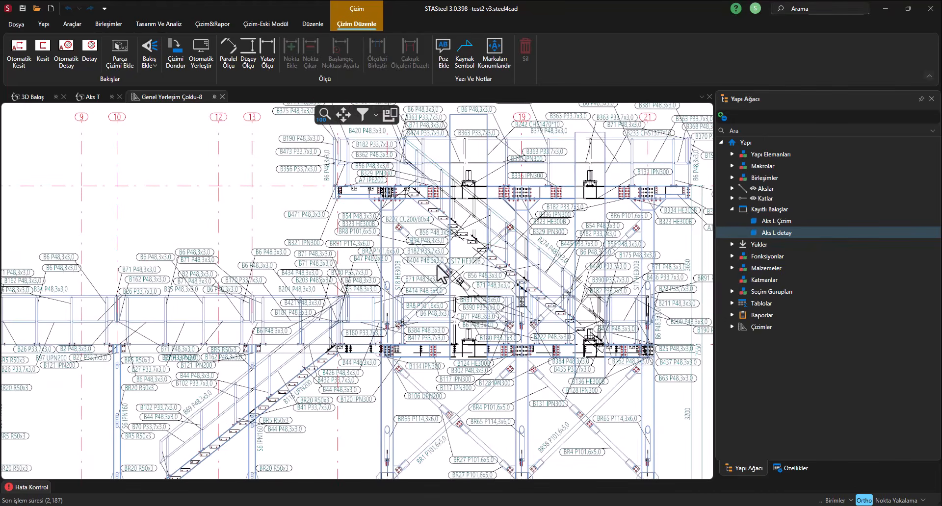
pyautogui.scroll(-1, 419, 280)
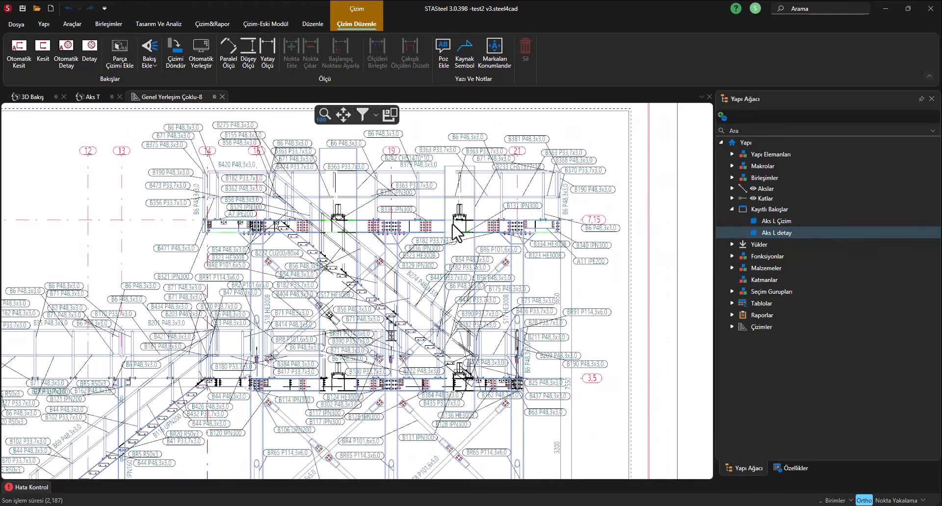
pyautogui.scroll(-2, 444, 227)
pyautogui.scroll(-1, 444, 227)
pyautogui.moveTo(358, 332); pyautogui.dragTo(442, 267, button='middle')
pyautogui.scroll(5, 421, 273)
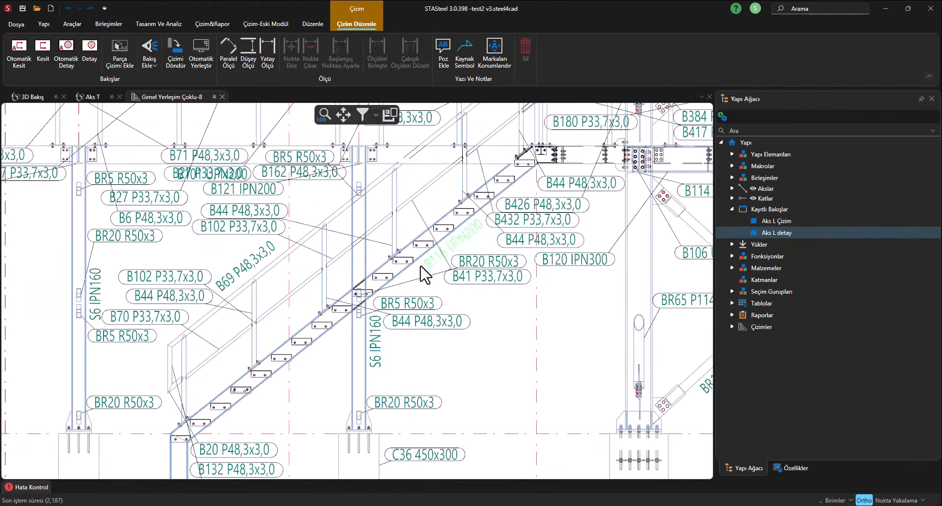
pyautogui.scroll(-2, 416, 269)
# - Set the STA Bk view's Poz Yoğunluğu to 3 in the drawing settings and save them
pyautogui.click(214, 23)
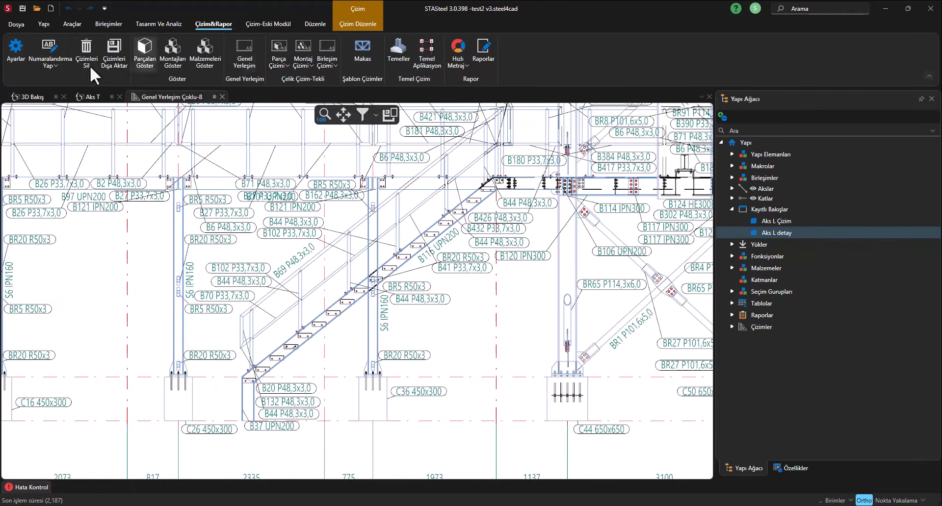
pyautogui.click(10, 57)
pyautogui.moveTo(319, 61); pyautogui.dragTo(223, 66)
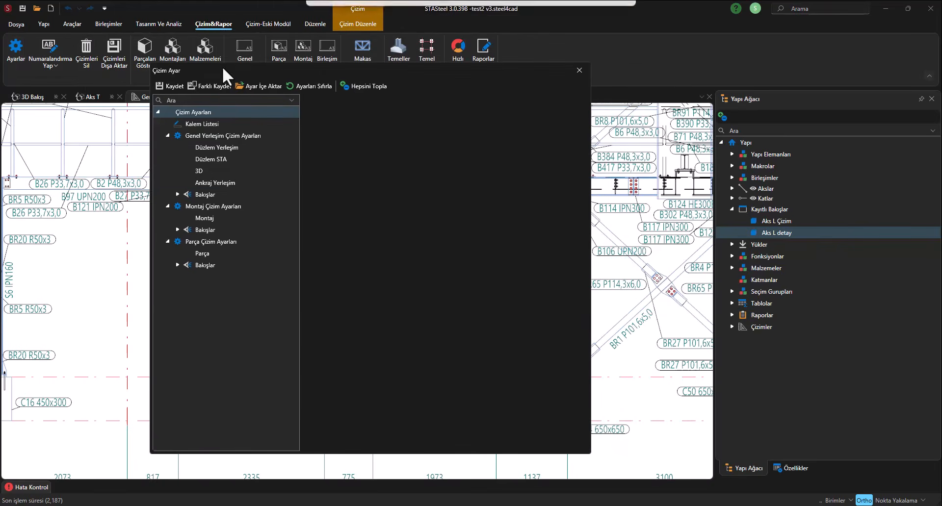
pyautogui.click(177, 194)
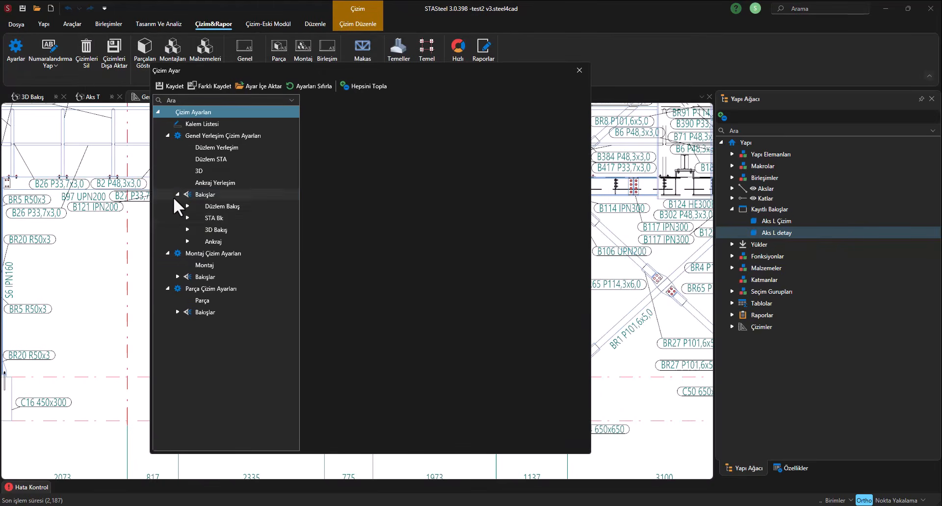
pyautogui.click(215, 217)
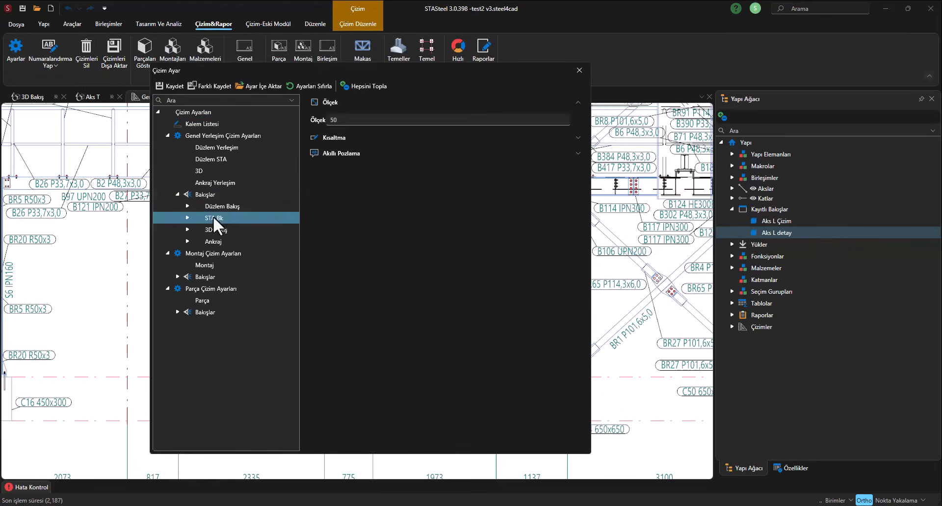
pyautogui.click(351, 156)
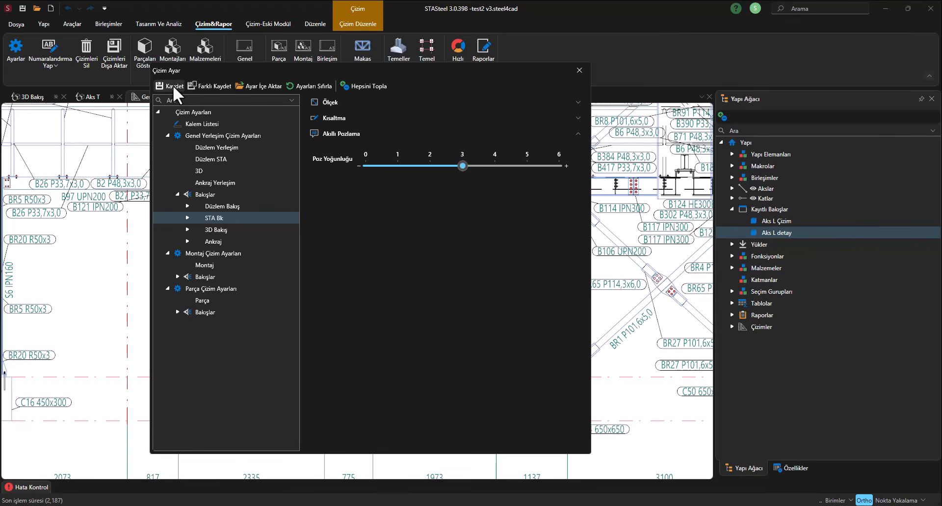
pyautogui.click(579, 70)
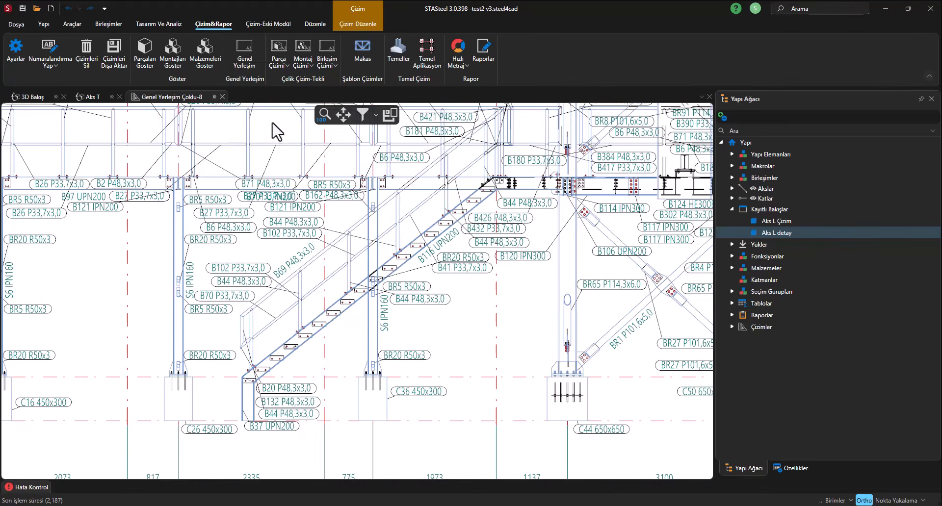
# - Create a second Genel Yerleşim drawing of the open Aks T view, keeping the Düzlem STA drawing setting
pyautogui.click(244, 49)
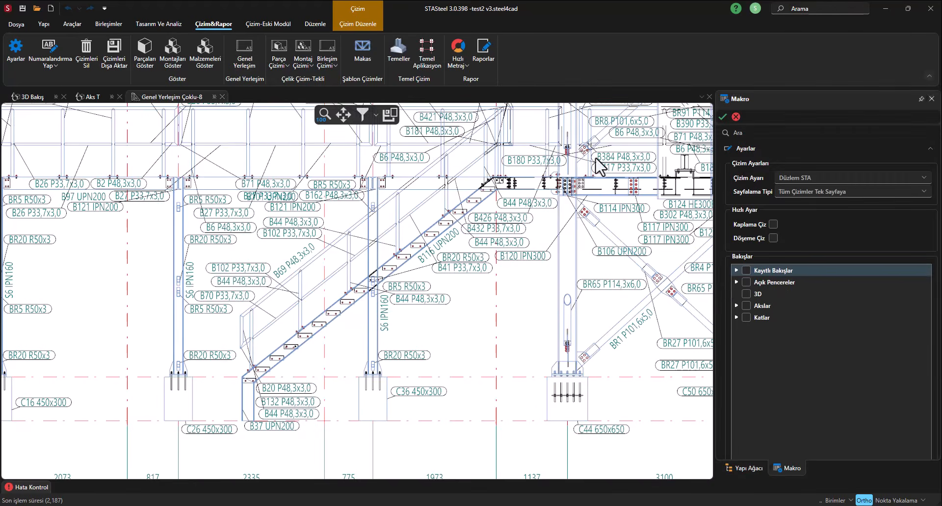
pyautogui.click(737, 283)
pyautogui.click(755, 305)
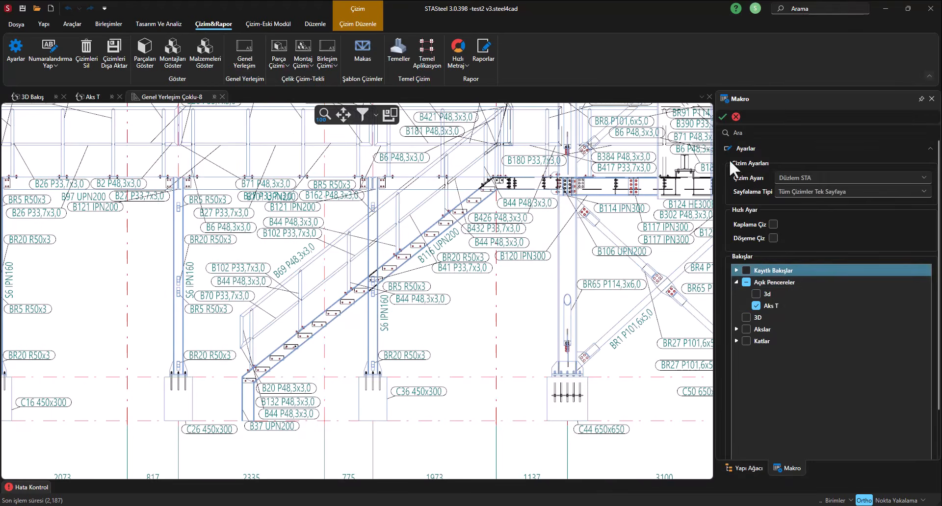
pyautogui.click(723, 117)
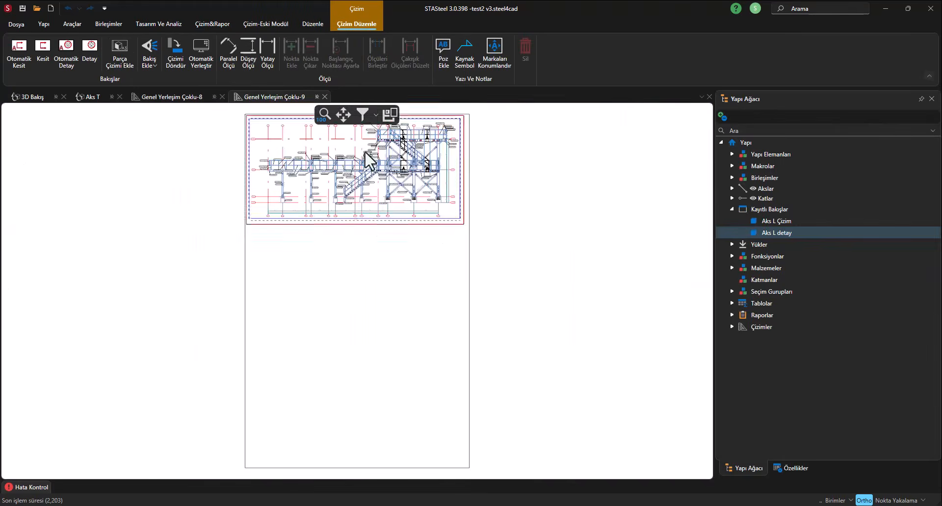
# - Arrange the Genel Yerleşim Çoklu-8 and Çoklu-9 drawings side by side and auto-hide the structure tree panel
pyautogui.moveTo(269, 98); pyautogui.dragTo(377, 285)
pyautogui.click(922, 99)
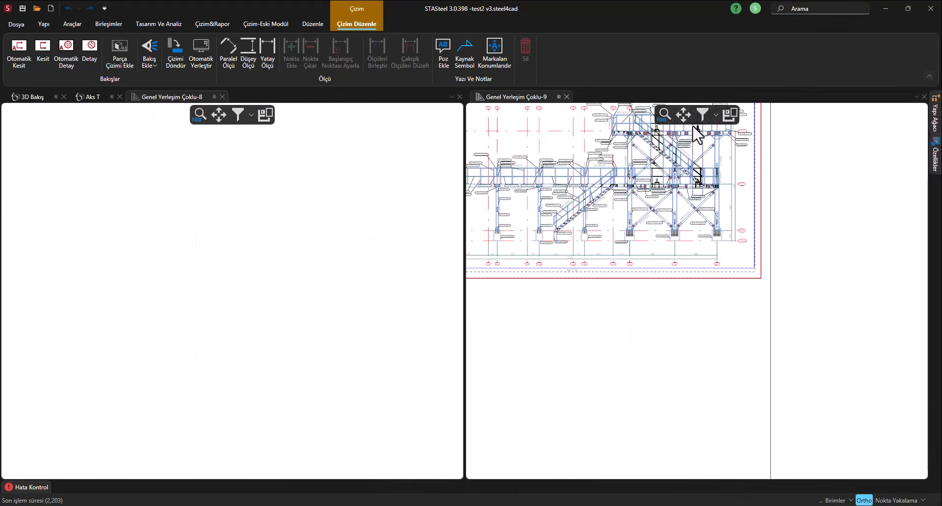
pyautogui.click(664, 115)
pyautogui.click(201, 117)
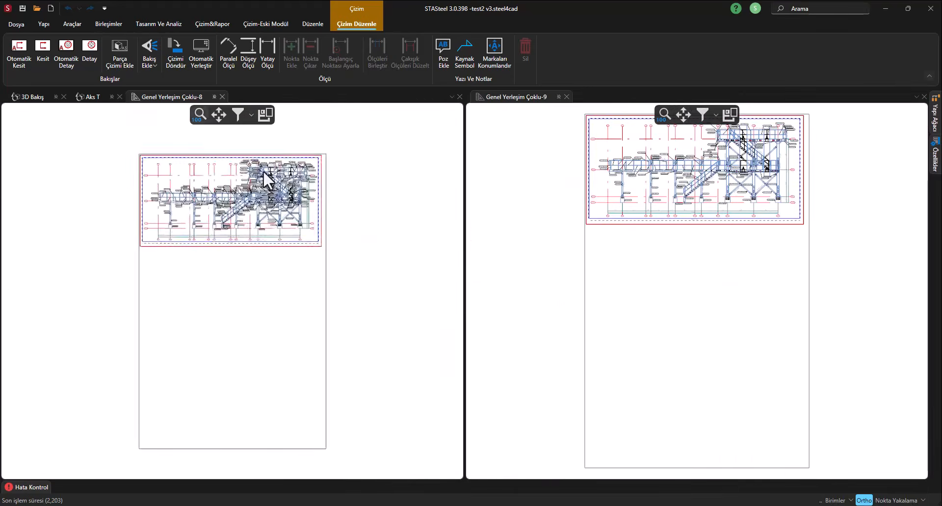
# - Compare the position mark density around the tower in the two Aks T drawings
pyautogui.scroll(5, 263, 170)
pyautogui.scroll(4, 775, 147)
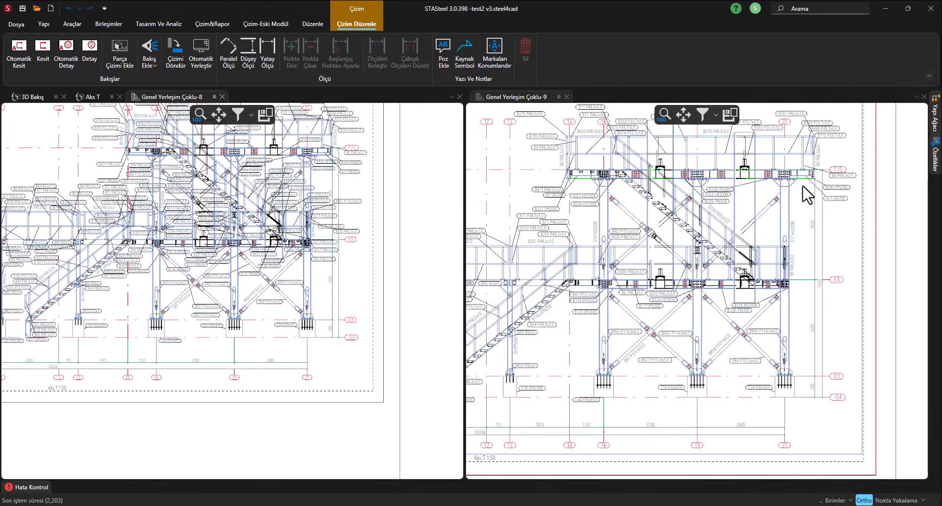
pyautogui.scroll(-1, 808, 195)
pyautogui.scroll(-1, 802, 217)
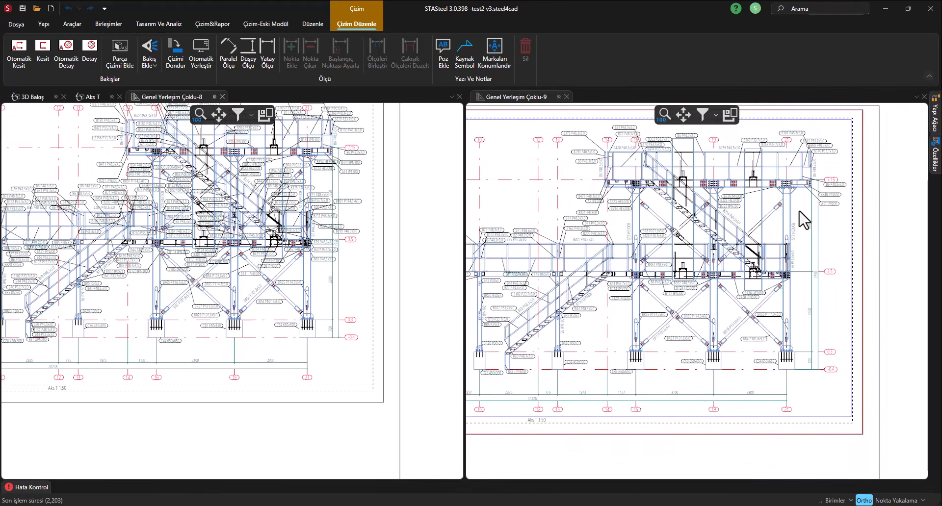
pyautogui.moveTo(805, 220); pyautogui.dragTo(815, 217, button='middle')
pyautogui.moveTo(360, 190); pyautogui.dragTo(366, 259, button='middle')
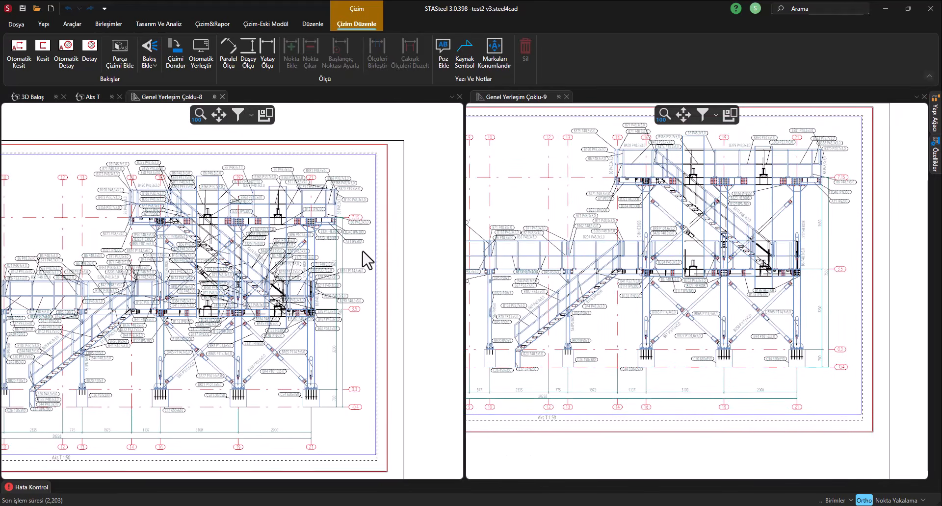
# - Review the STA Bk view's Poz Yoğunluğu under Akıllı Pozlama in the drawing settings, and close the settings
pyautogui.click(213, 24)
pyautogui.click(15, 49)
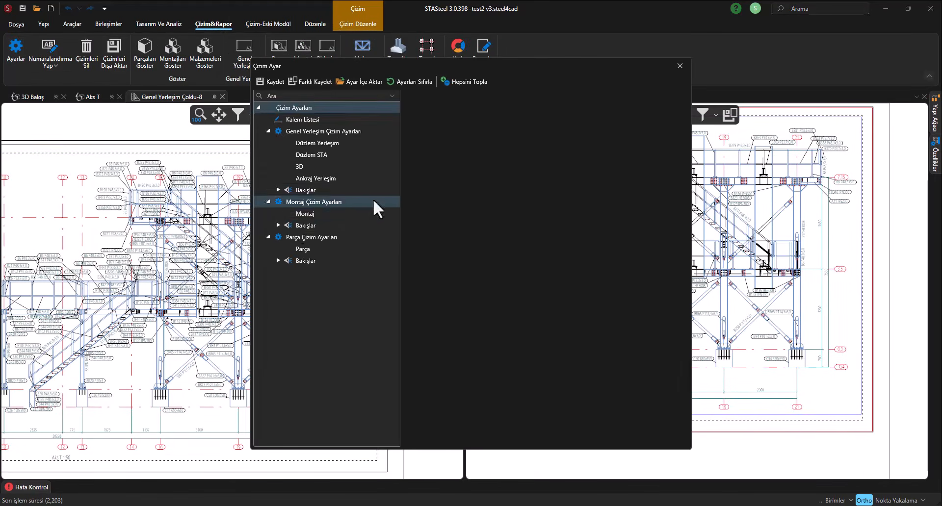
pyautogui.click(277, 190)
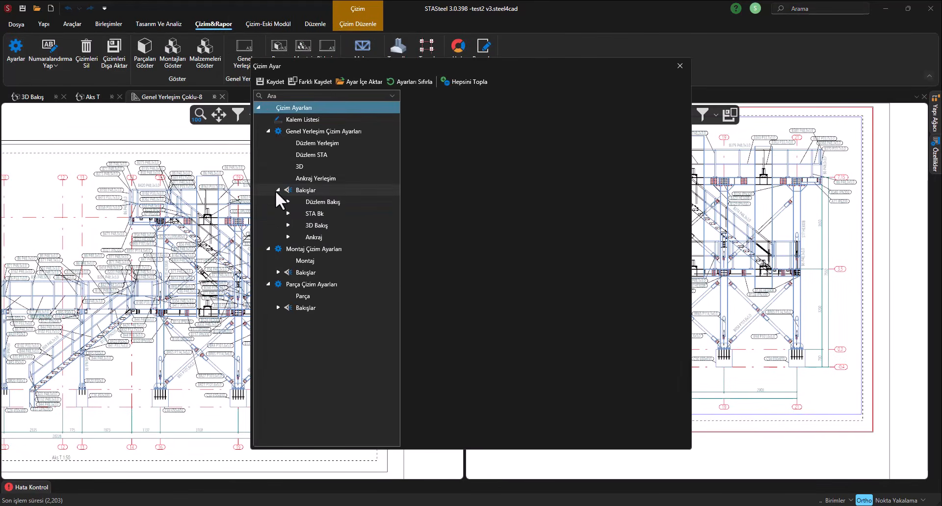
pyautogui.click(309, 214)
pyautogui.click(288, 213)
pyautogui.click(458, 147)
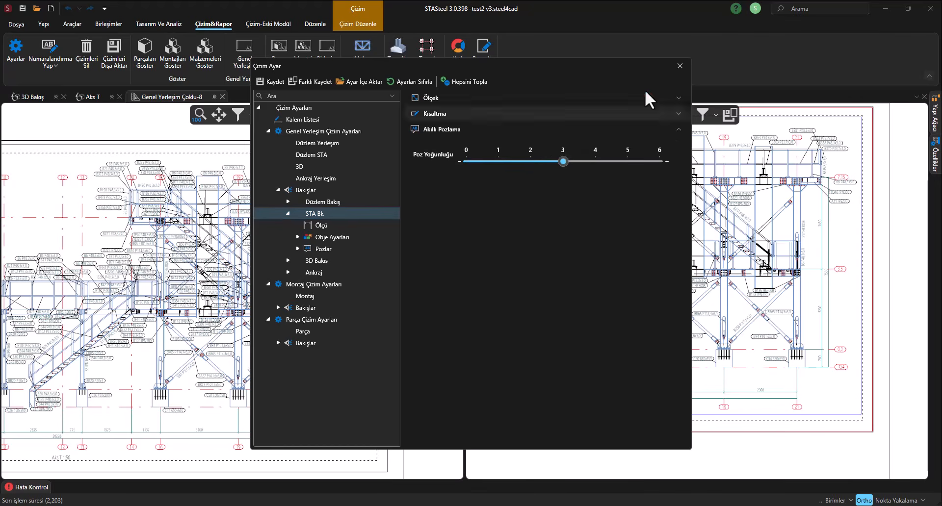
pyautogui.click(679, 66)
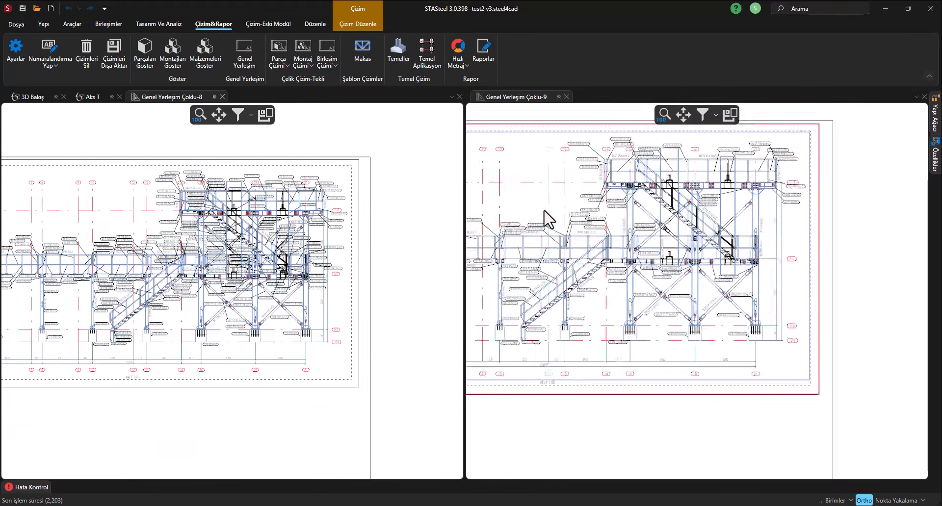
# - Open the recent project Tubitak_V3_04, saving the current project's changes
pyautogui.click(19, 22)
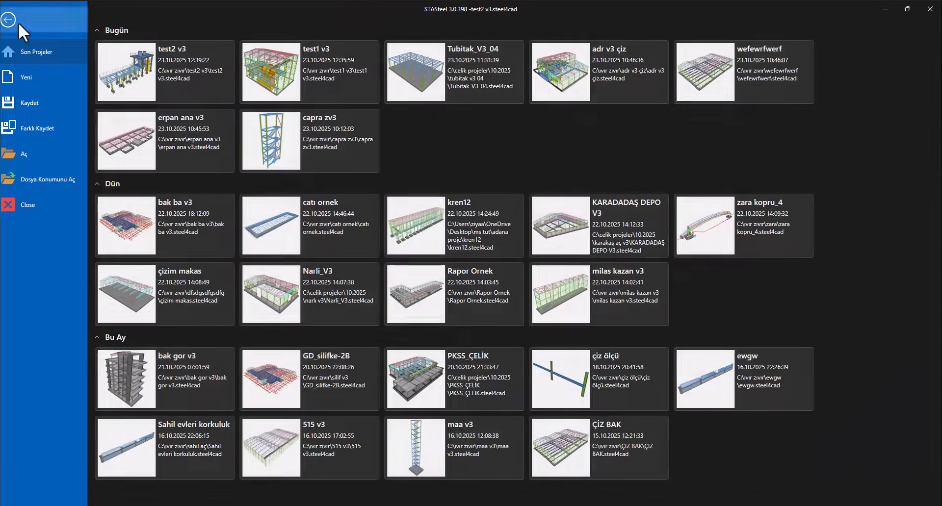
pyautogui.click(433, 74)
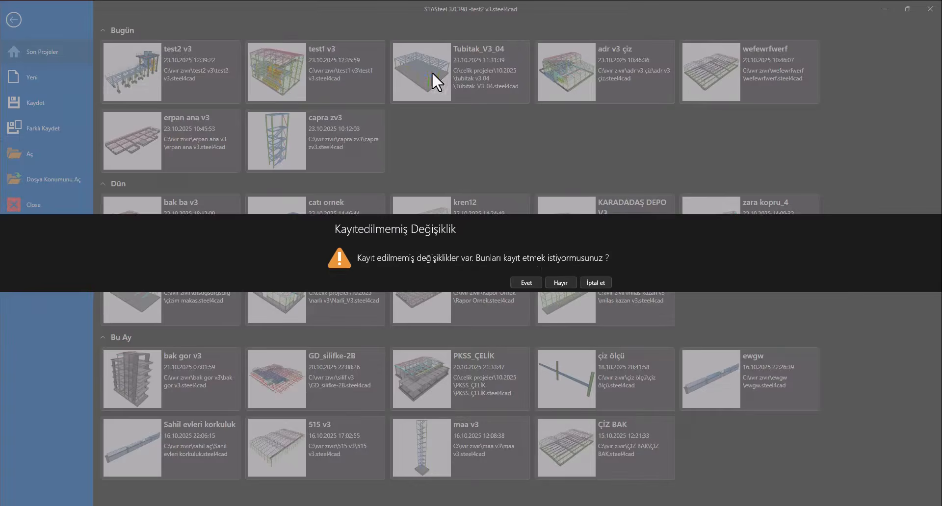
pyautogui.click(534, 283)
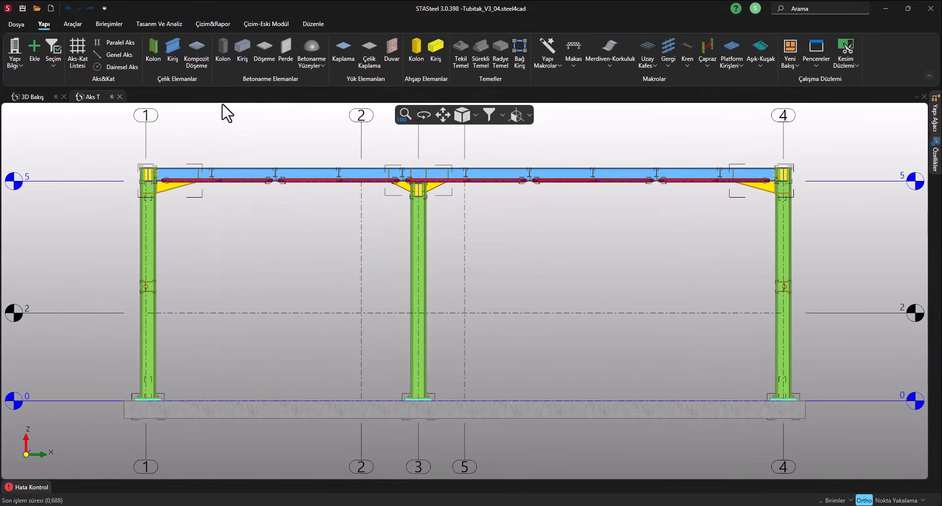
# - Close the Aks T view and pin the Yapı Ağacı panel open beside the 3D view
pyautogui.click(119, 96)
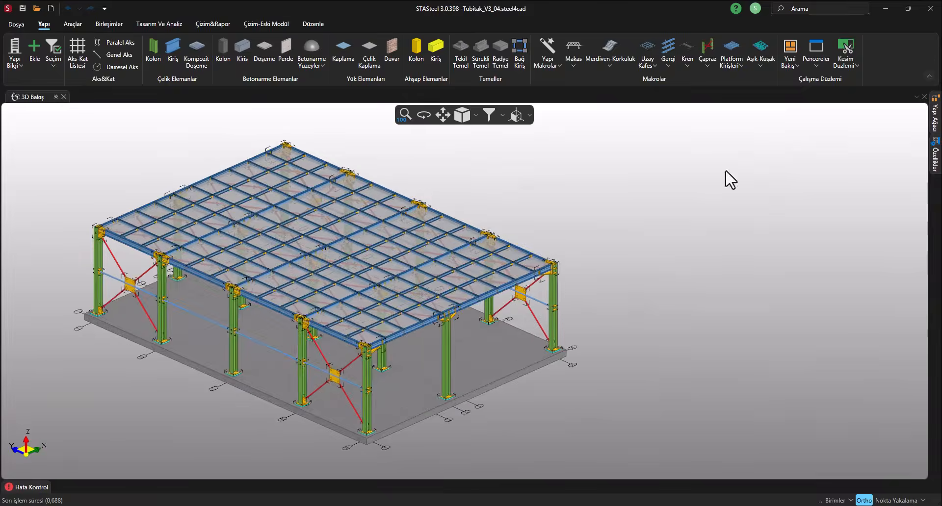
pyautogui.click(935, 115)
pyautogui.click(908, 99)
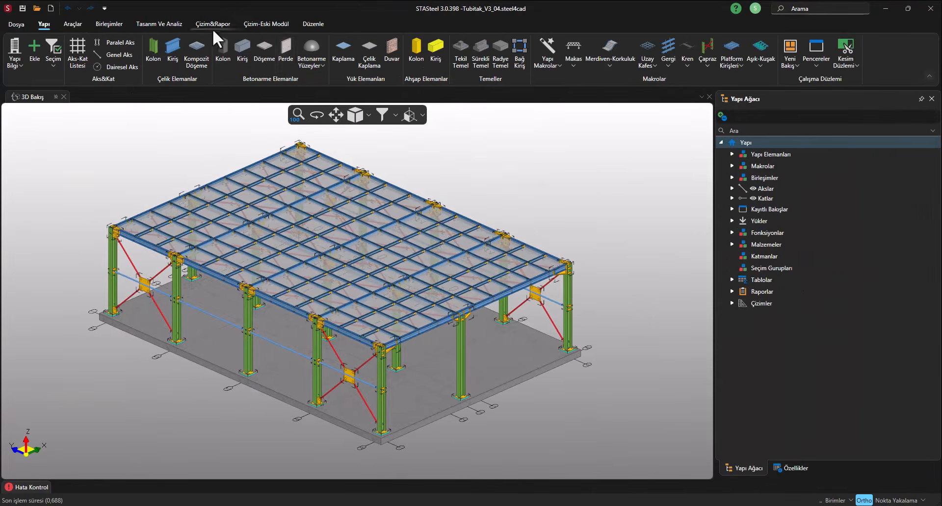
# - Set the STA Bk view's Poz Yoğunluğu to 6 in the drawing settings, save and close them
pyautogui.click(212, 24)
pyautogui.click(16, 47)
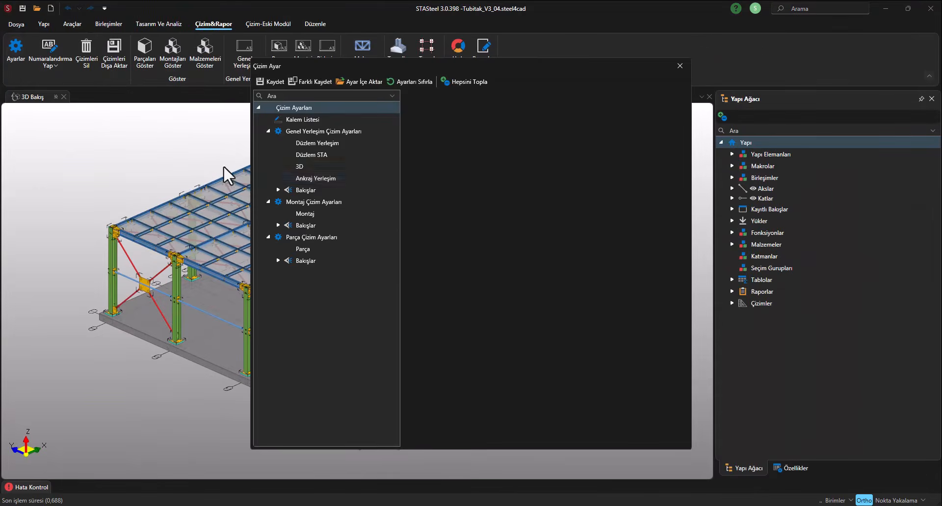
pyautogui.click(278, 190)
pyautogui.click(307, 217)
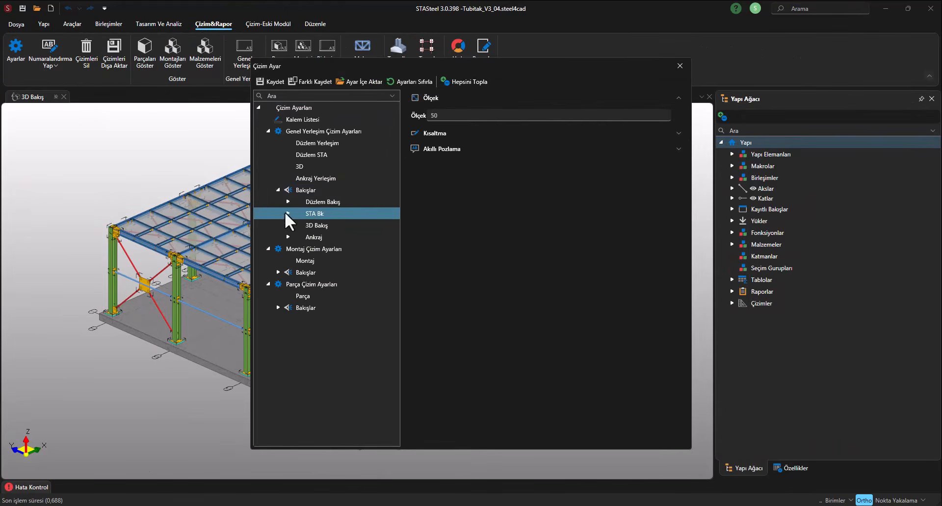
pyautogui.click(288, 214)
pyautogui.click(462, 147)
pyautogui.moveTo(559, 165); pyautogui.dragTo(653, 166)
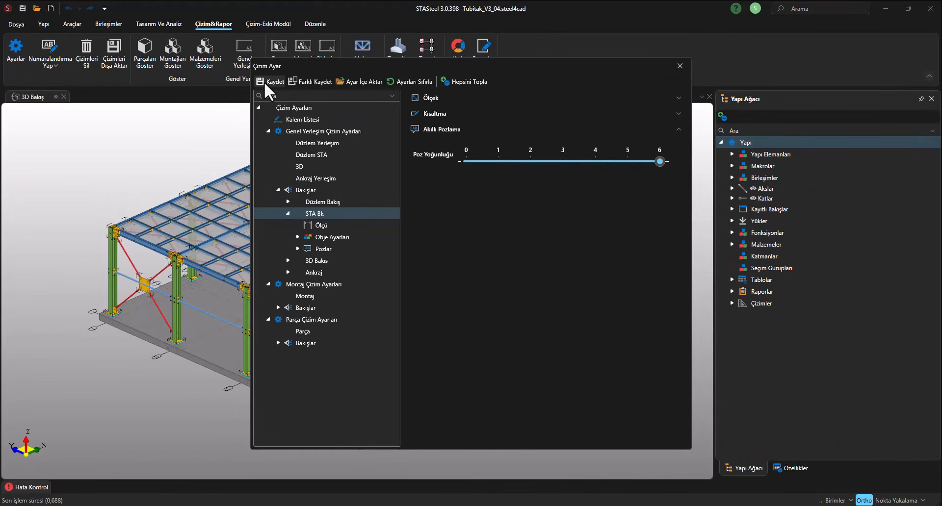
pyautogui.click(679, 66)
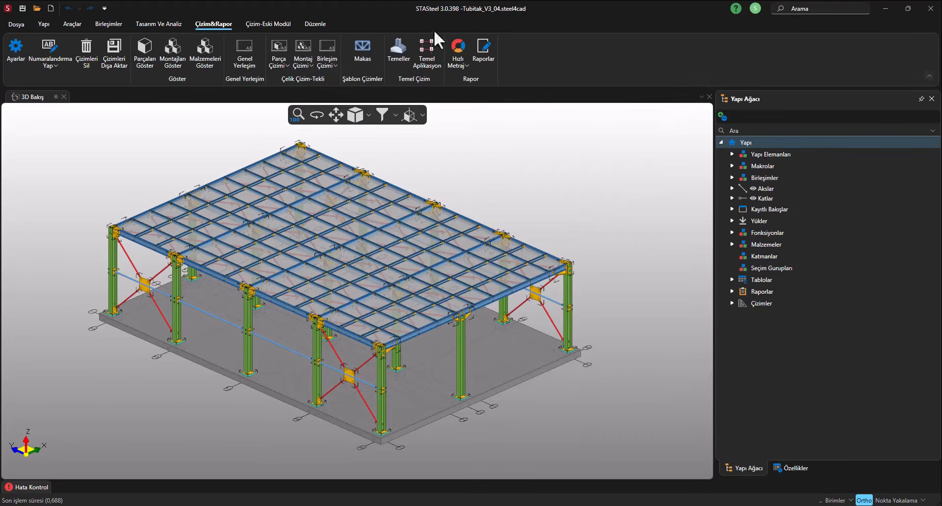
# - Create a Genel Yerleşim drawing of Kat 5 with the Düzlem STA drawing setting
pyautogui.click(239, 53)
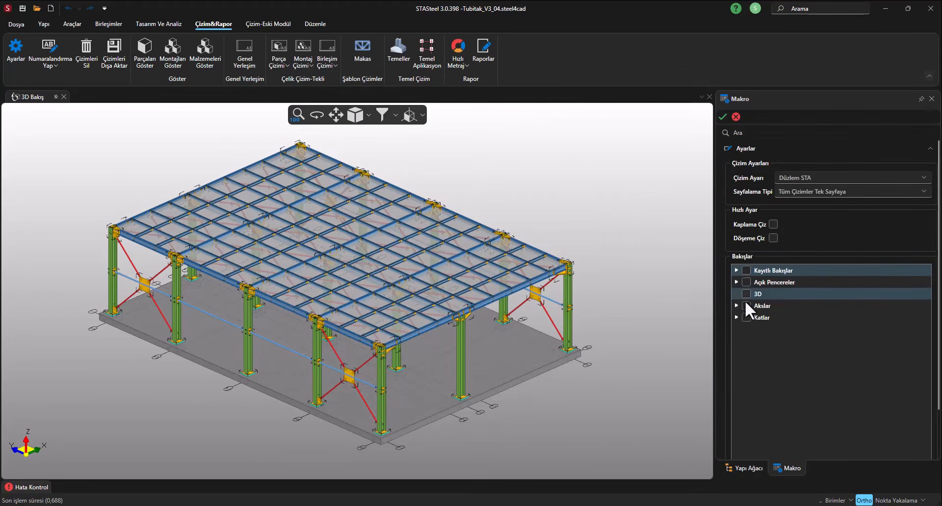
pyautogui.click(737, 317)
pyautogui.click(756, 353)
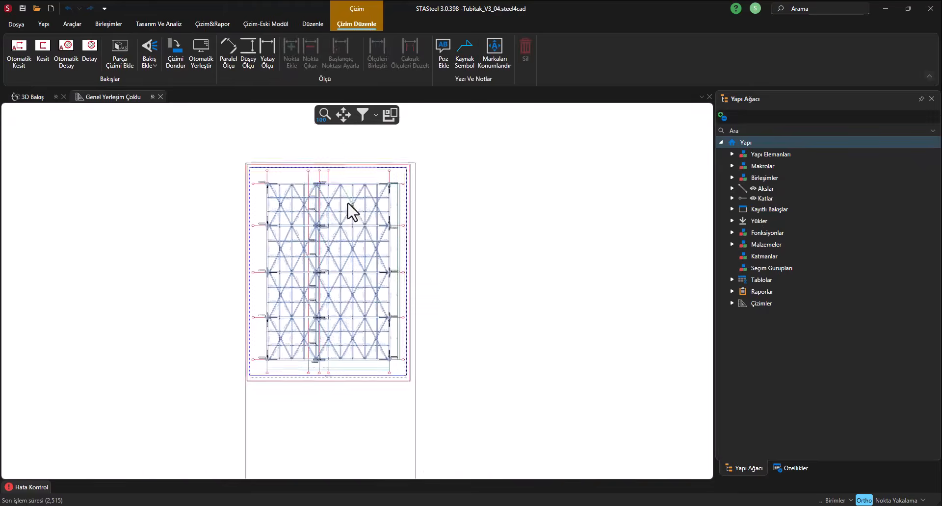
# - Examine the position marks on the beams and braces in the Kat 5 drawing, including the content of a BR35 mark
pyautogui.scroll(5, 328, 219)
pyautogui.scroll(-2, 420, 211)
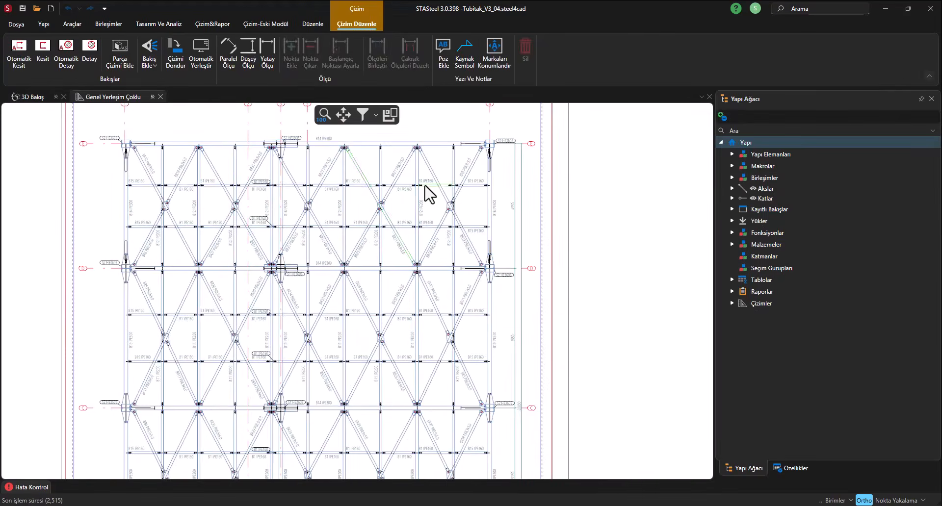
pyautogui.scroll(2, 397, 259)
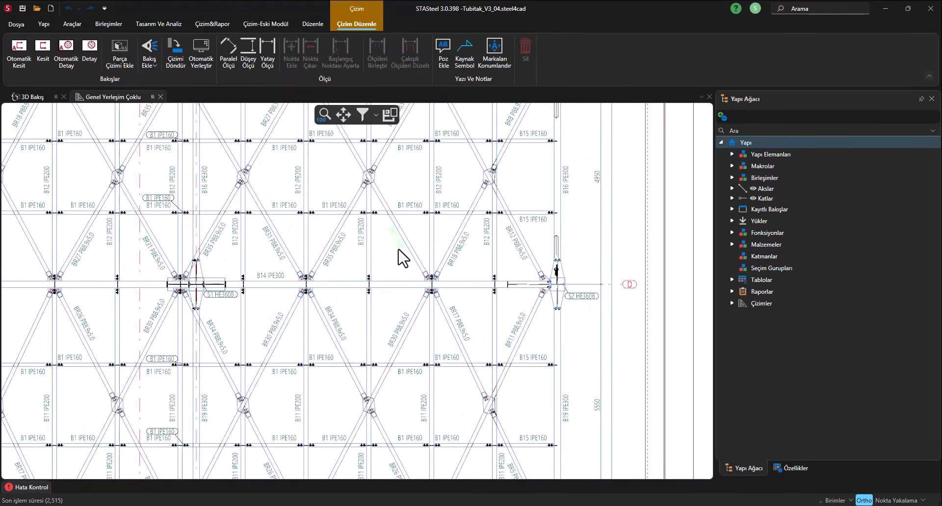
pyautogui.scroll(2, 388, 267)
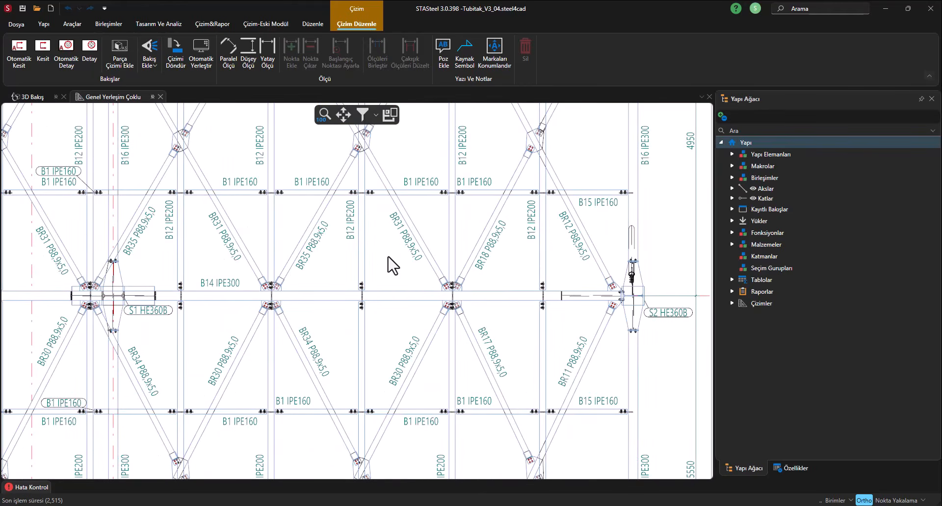
pyautogui.scroll(3, 363, 260)
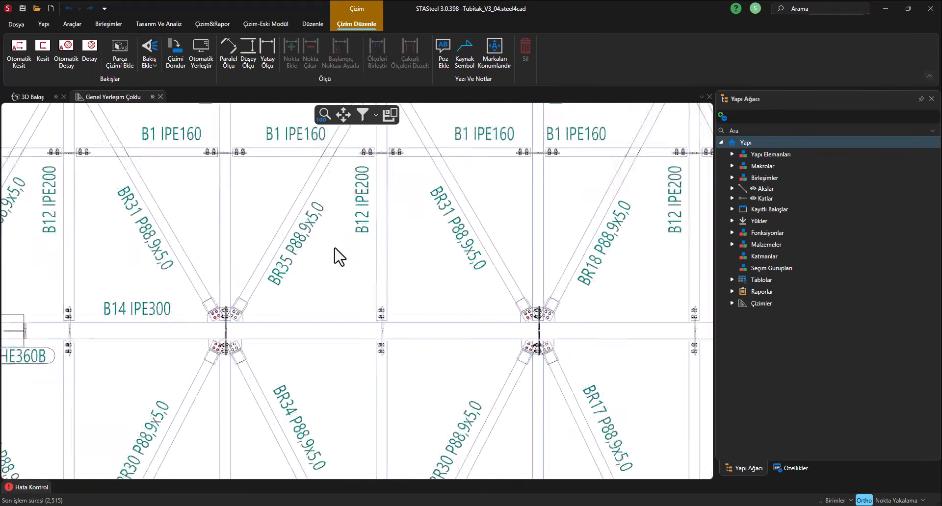
pyautogui.click(294, 258)
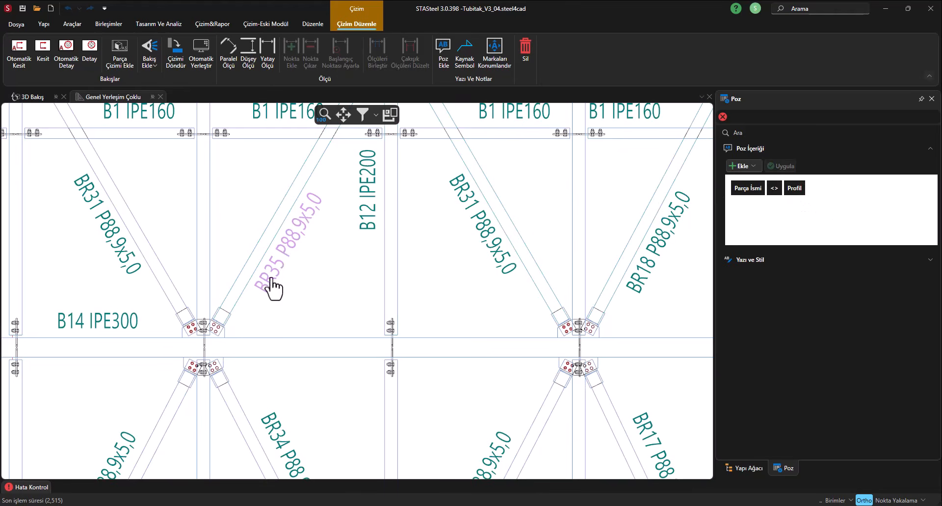
pyautogui.press('Escape')
pyautogui.scroll(-5, 336, 260)
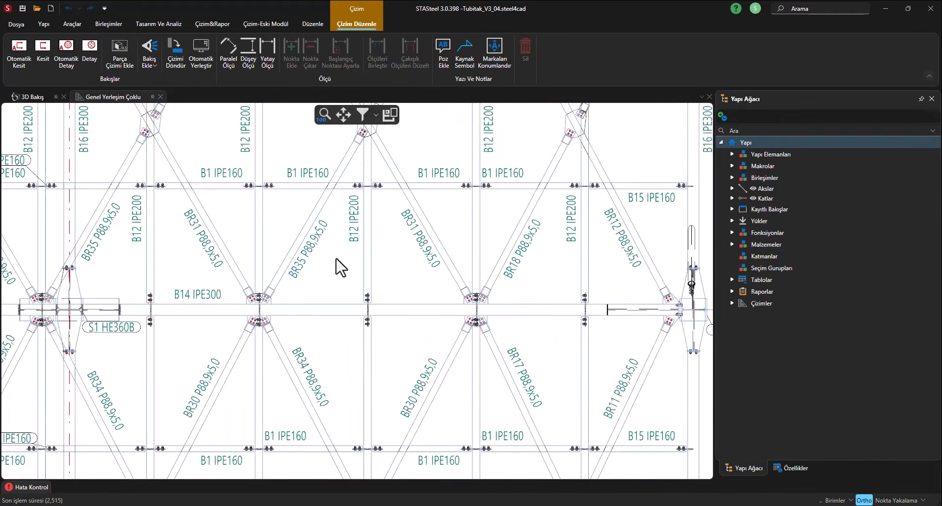
# - Set the STA Bk view's Poz Yoğunluğu to 2 in the drawing settings, save and close them
pyautogui.click(203, 26)
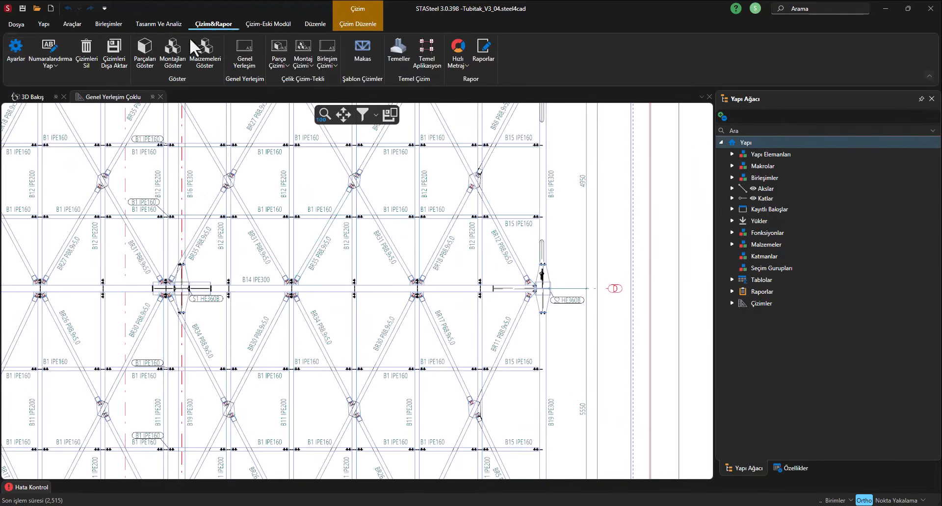
pyautogui.click(17, 55)
pyautogui.click(278, 190)
pyautogui.click(288, 212)
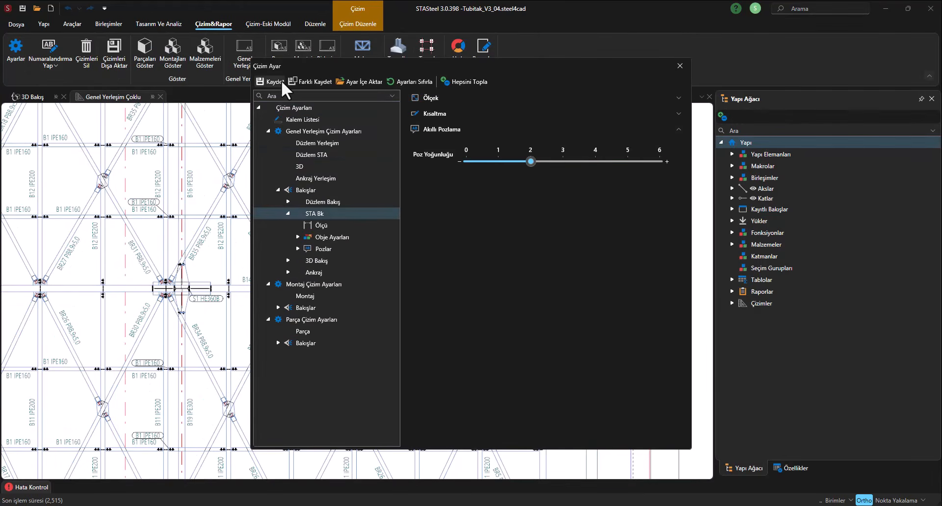
pyautogui.click(679, 67)
# - Create a second Genel Yerleşim drawing of Kat 5 with Düzlem STA and arrange it side by side with the first
pyautogui.click(248, 48)
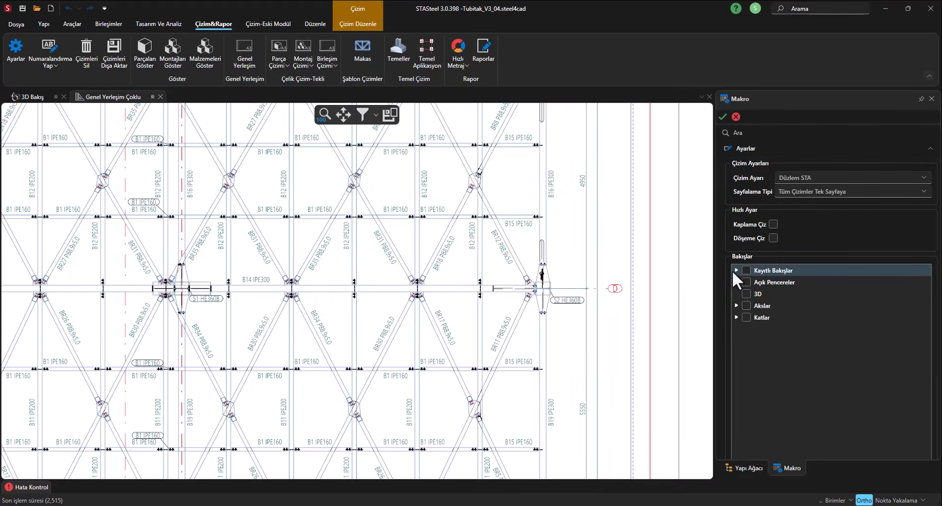
pyautogui.click(737, 318)
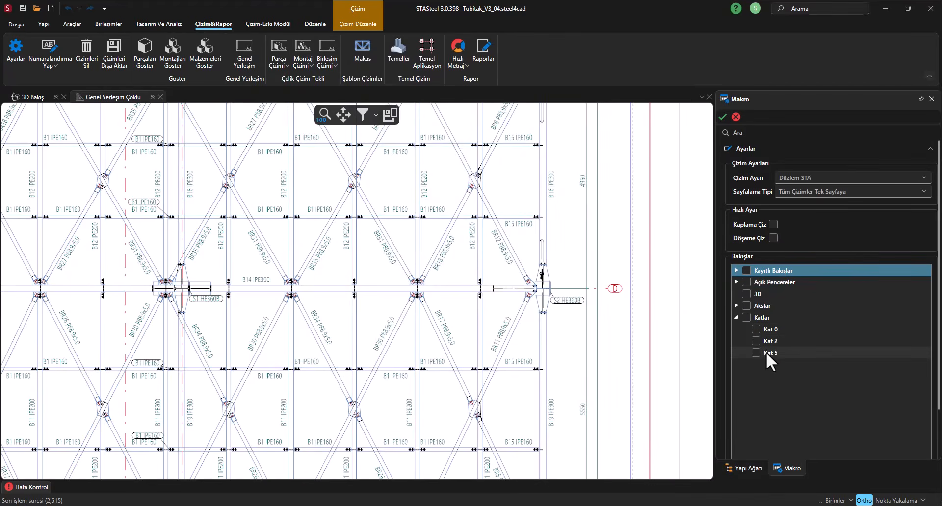
pyautogui.click(756, 353)
pyautogui.click(722, 118)
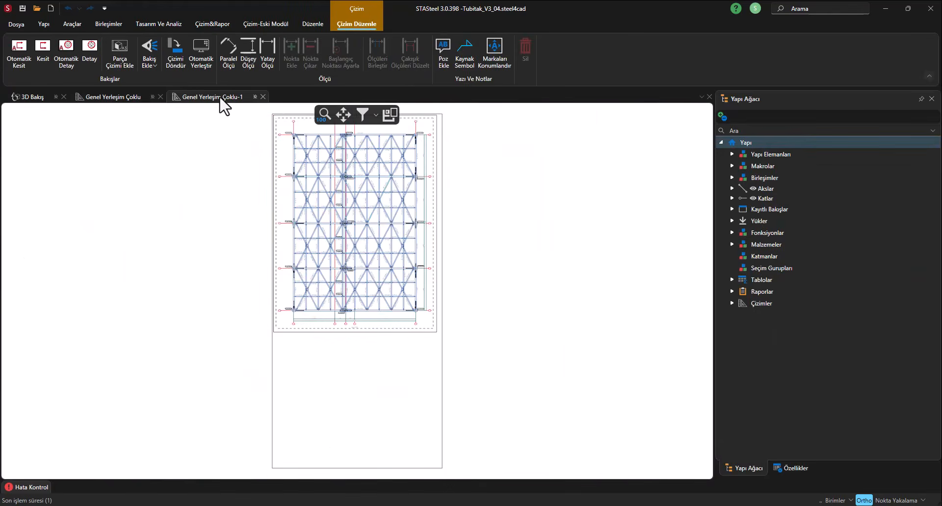
pyautogui.moveTo(226, 98)
pyautogui.mouseDown()
pyautogui.moveTo(440, 265)
pyautogui.moveTo(386, 297)
pyautogui.moveTo(376, 287)
pyautogui.mouseUp()
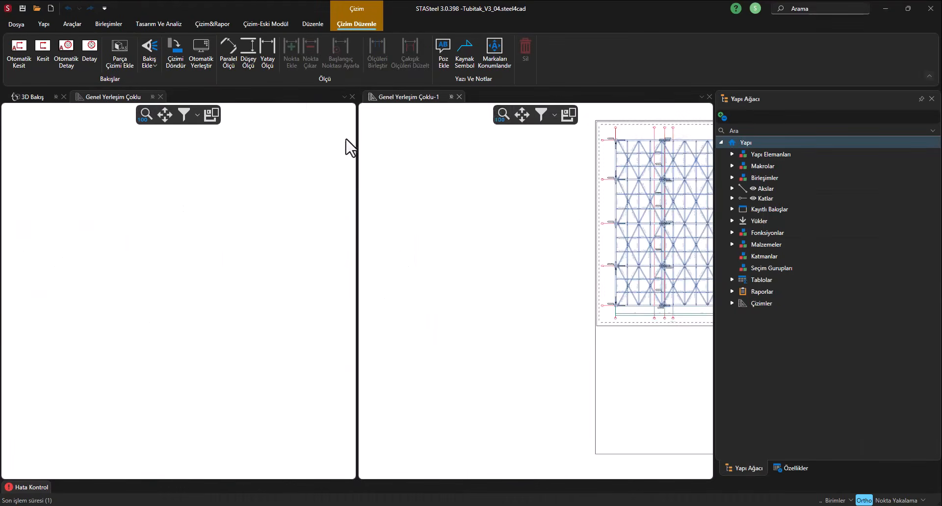
pyautogui.click(145, 118)
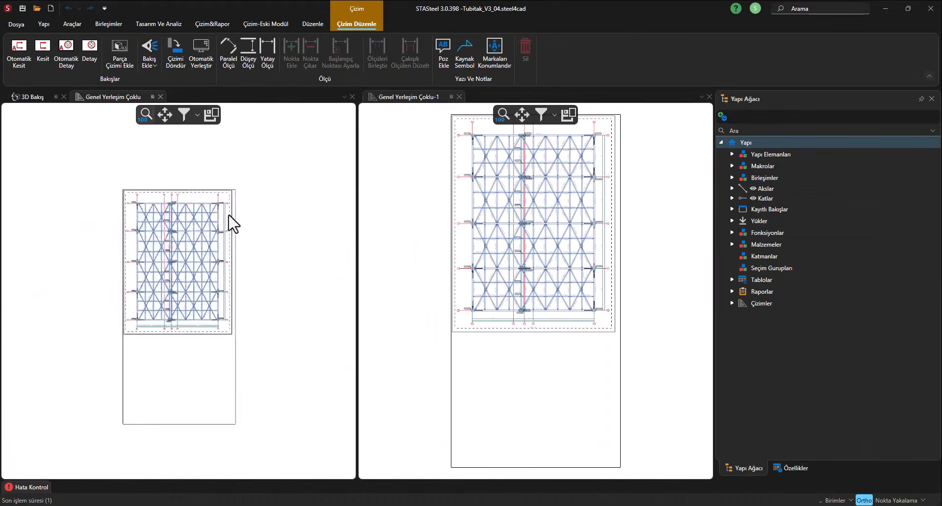
# - Compare the position marks on the beams and braces between the two Kat 5 drawings
pyautogui.scroll(7, 223, 132)
pyautogui.scroll(6, 454, 253)
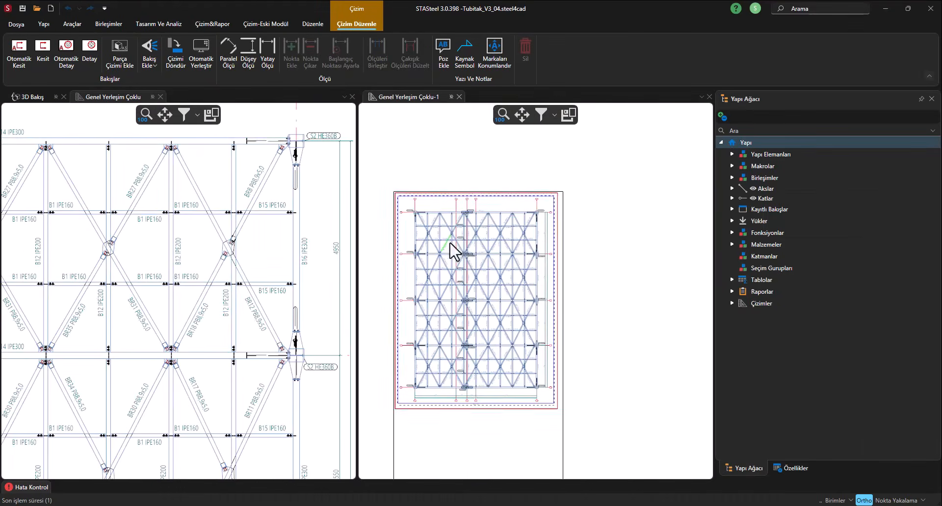
pyautogui.moveTo(519, 230); pyautogui.dragTo(581, 157, button='middle')
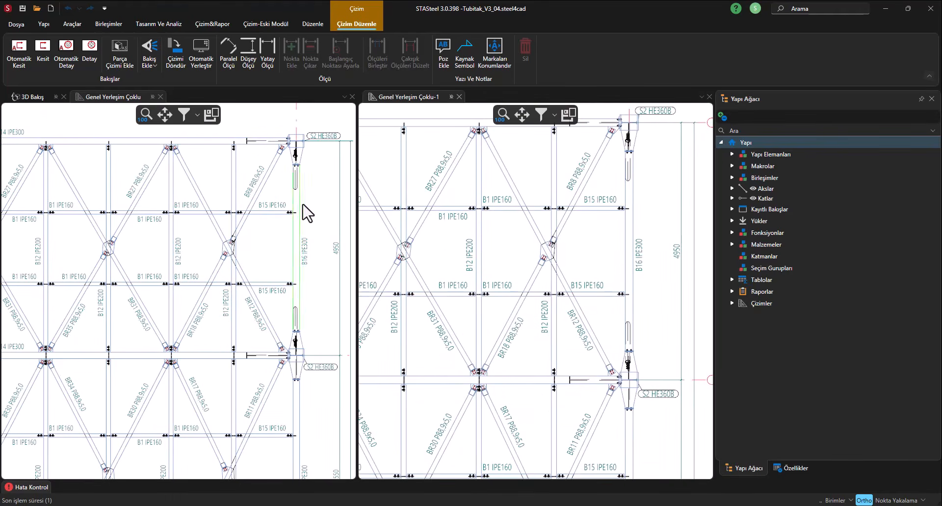
pyautogui.moveTo(322, 214); pyautogui.dragTo(308, 198, button='middle')
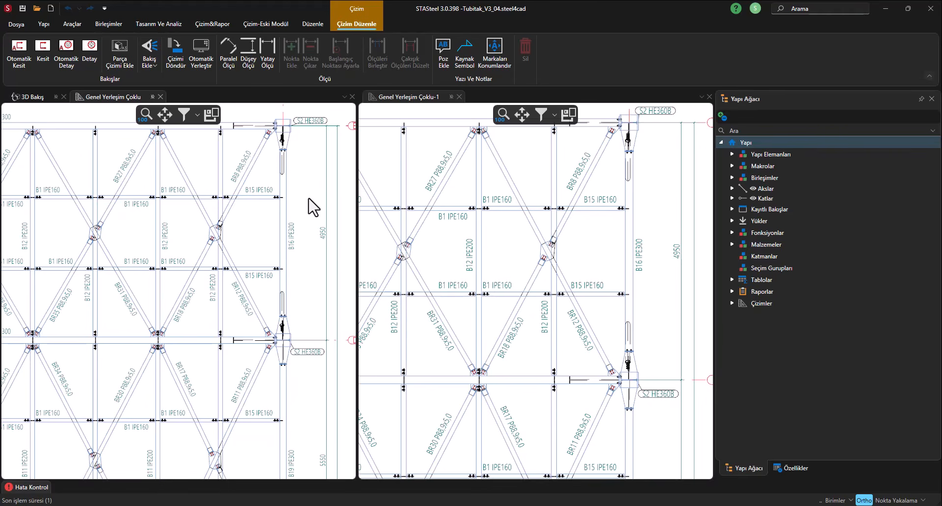
pyautogui.scroll(-1, 305, 221)
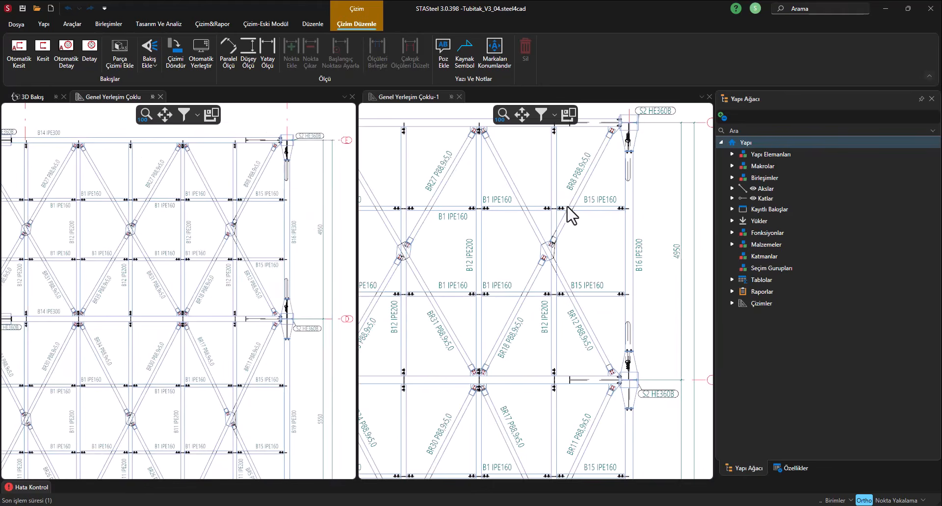
pyautogui.scroll(-1, 572, 230)
pyautogui.scroll(-1, 589, 246)
pyautogui.scroll(-2, 304, 213)
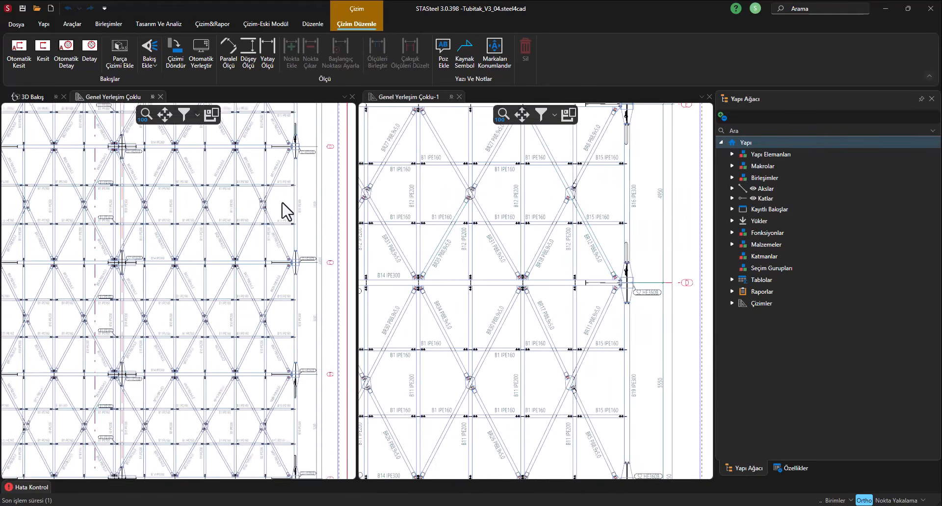
pyautogui.scroll(2, 530, 255)
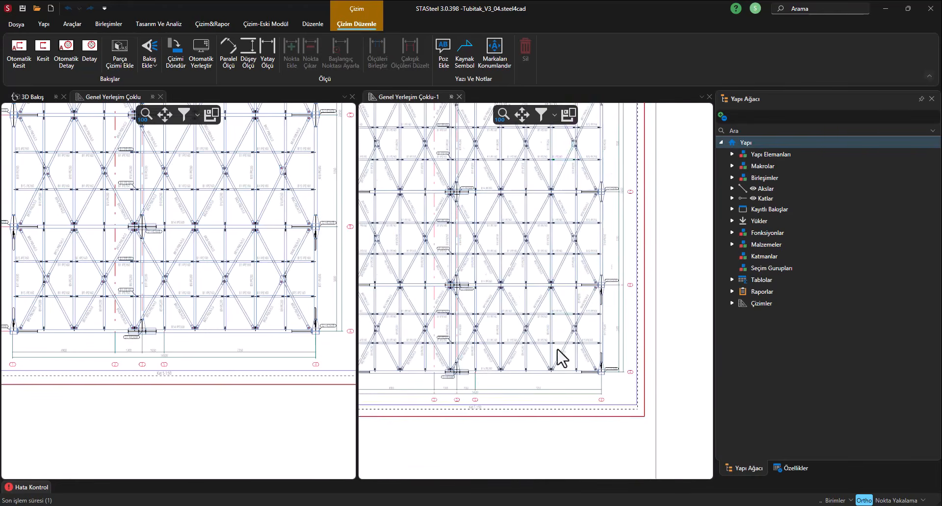
pyautogui.scroll(1, 564, 362)
pyautogui.moveTo(565, 357); pyautogui.dragTo(576, 284, button='middle')
pyautogui.moveTo(282, 283); pyautogui.dragTo(250, 355, button='middle')
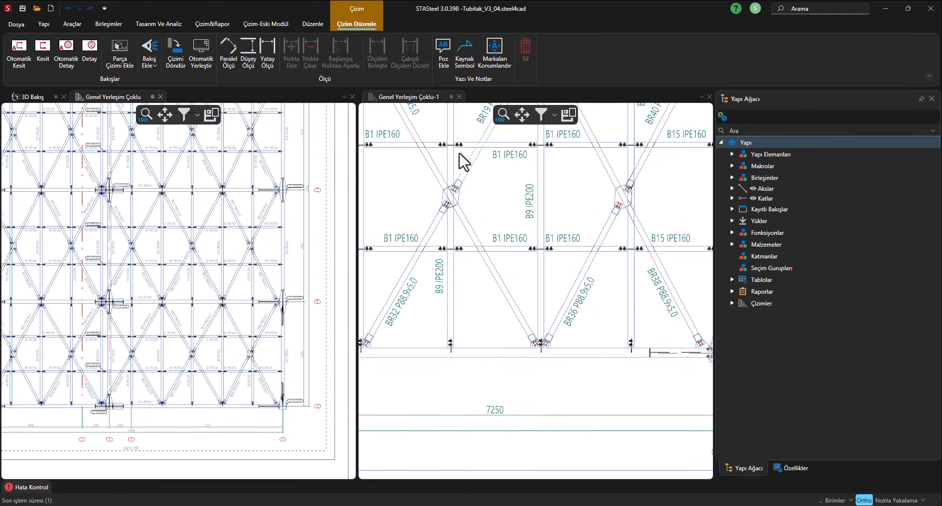
# - Close the second Kat 5 drawing and open the recent project test2 v3
pyautogui.click(459, 97)
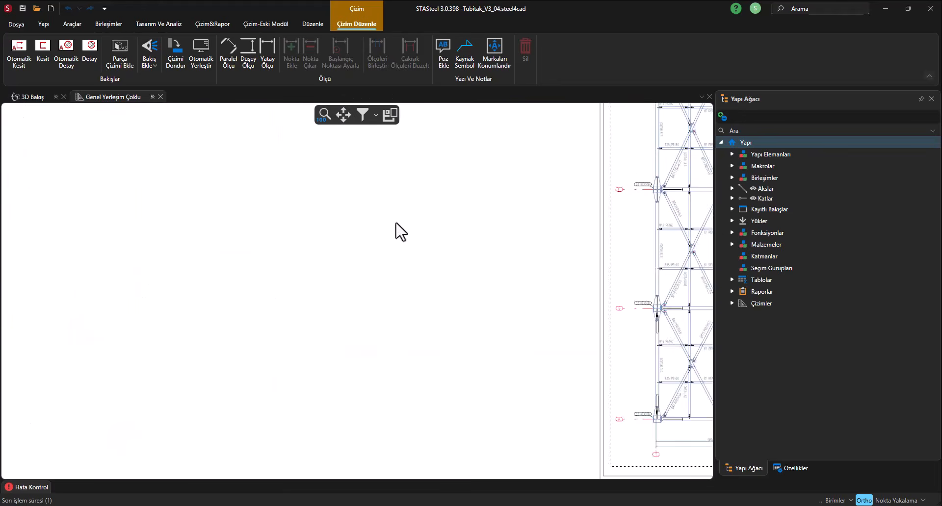
pyautogui.click(324, 114)
pyautogui.click(16, 24)
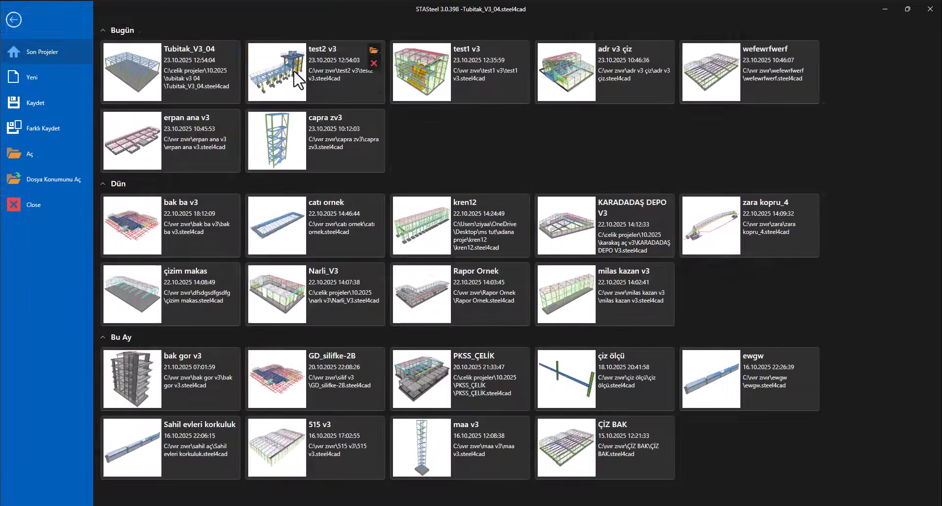
pyautogui.click(17, 24)
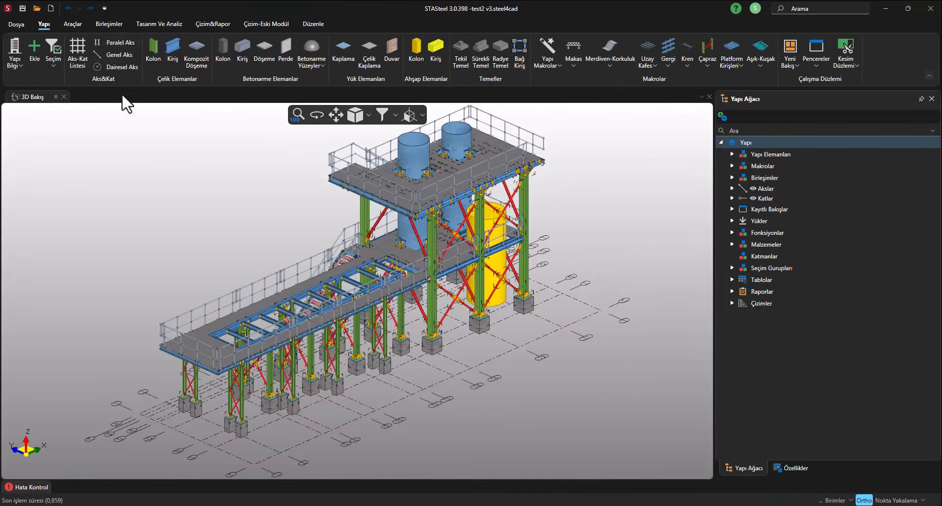
# - Open the drawing settings and show the Akıllı Pozlama options of the STA Bk view
pyautogui.click(212, 23)
pyautogui.click(16, 49)
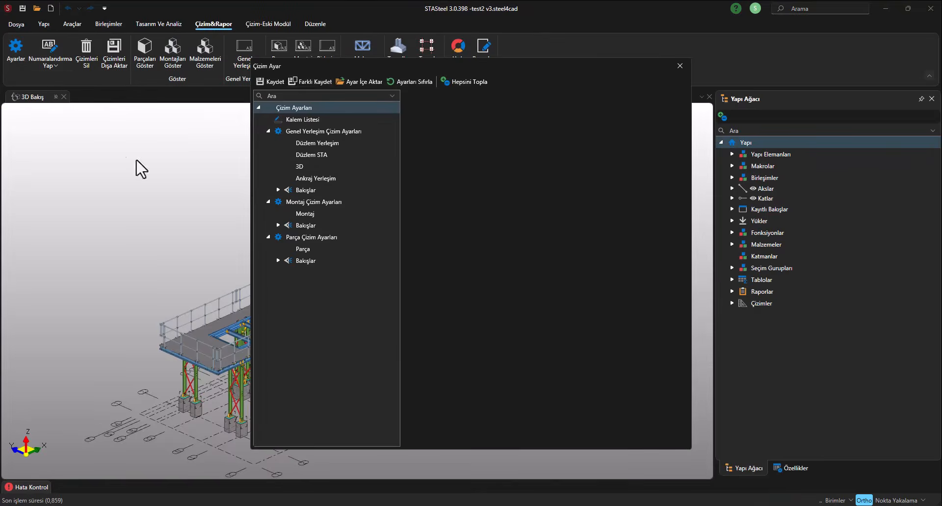
pyautogui.moveTo(321, 66); pyautogui.dragTo(192, 62)
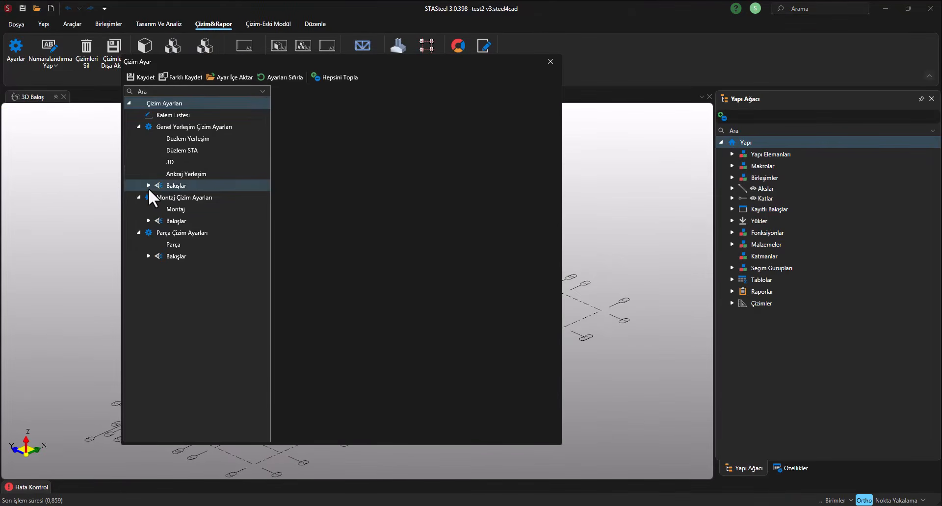
pyautogui.click(148, 185)
pyautogui.click(158, 209)
pyautogui.click(184, 209)
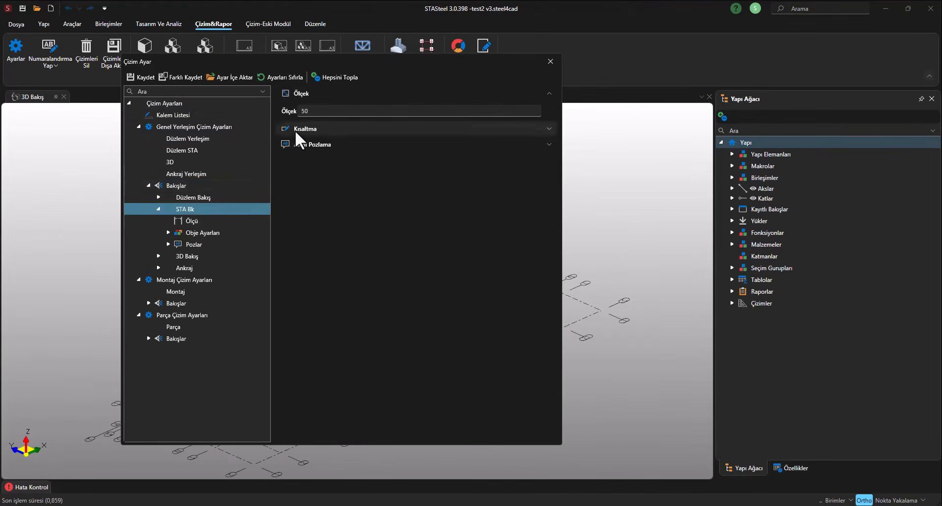
pyautogui.click(313, 146)
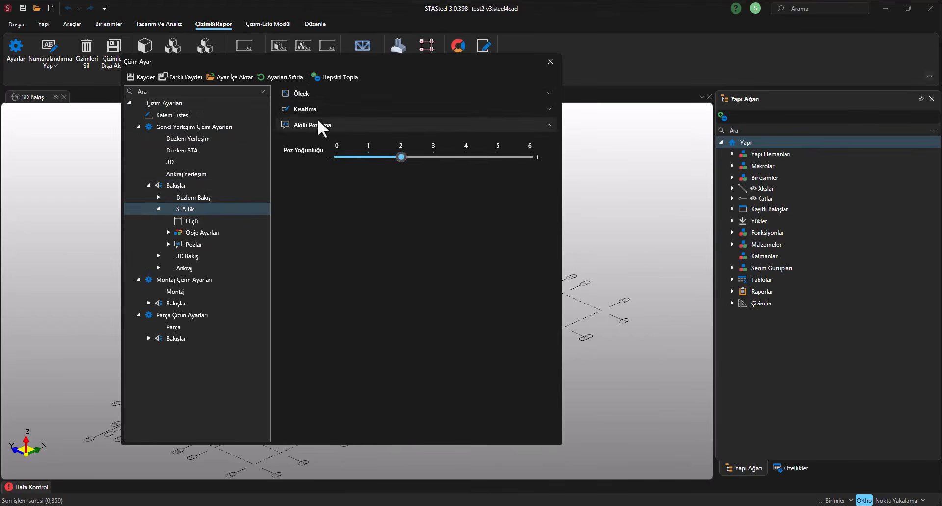
# - Examine STA Bk's Ölçü settings, including the Boy dimension options, the Görünüm colour choices and the Yazı values
pyautogui.click(189, 221)
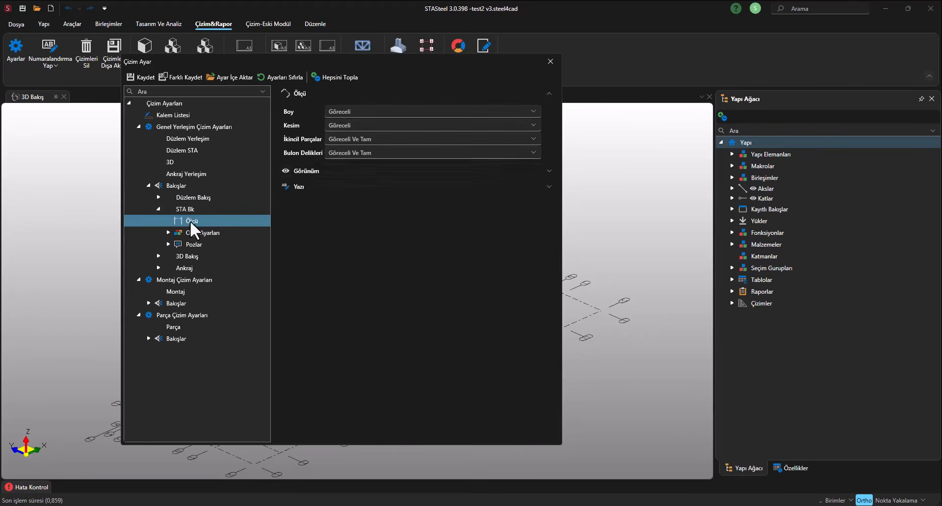
pyautogui.click(355, 110)
pyautogui.click(356, 110)
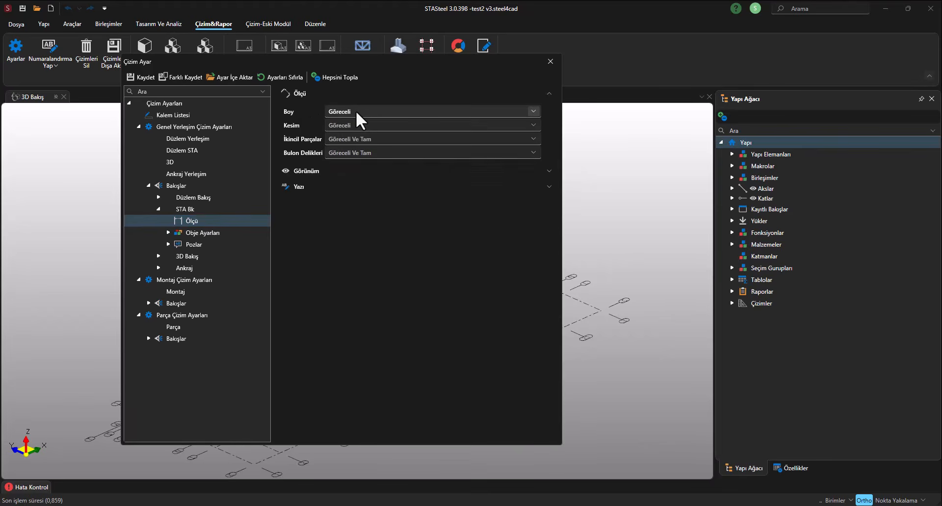
pyautogui.click(355, 111)
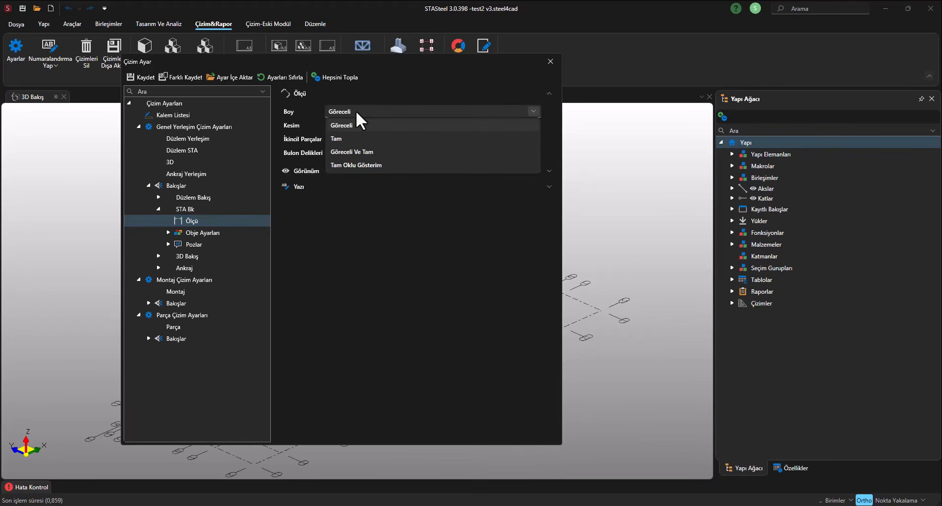
pyautogui.click(356, 110)
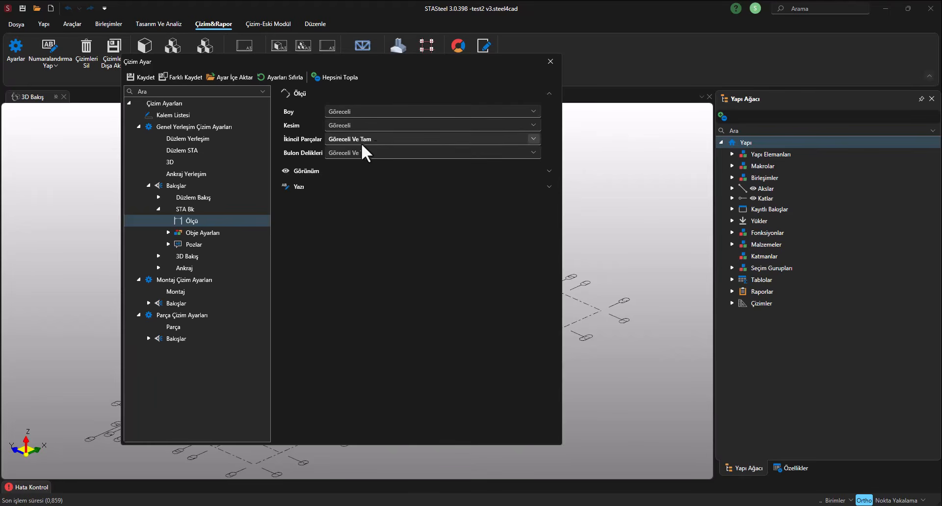
pyautogui.click(322, 171)
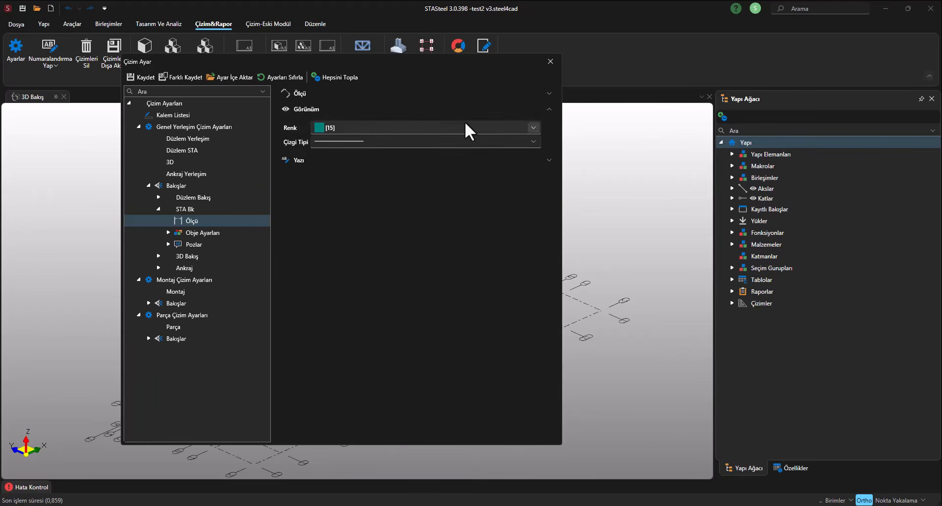
pyautogui.click(533, 127)
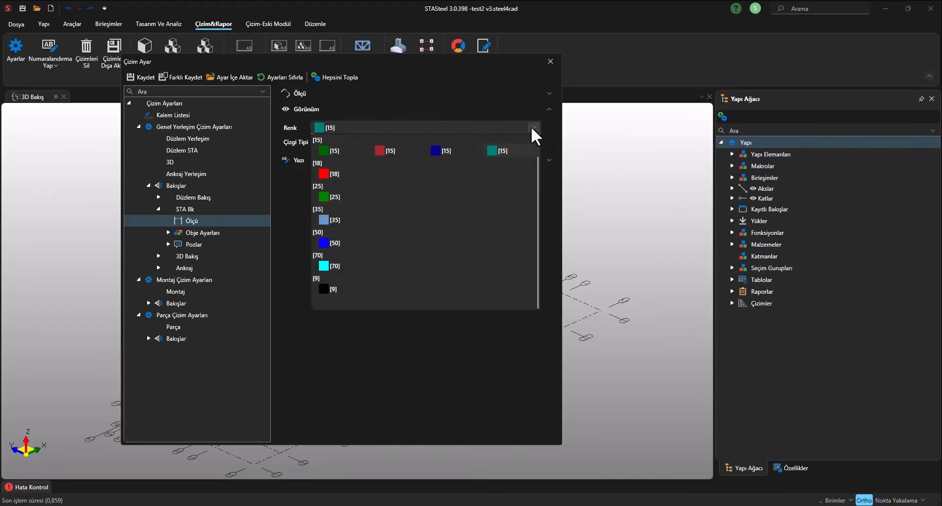
pyautogui.click(532, 128)
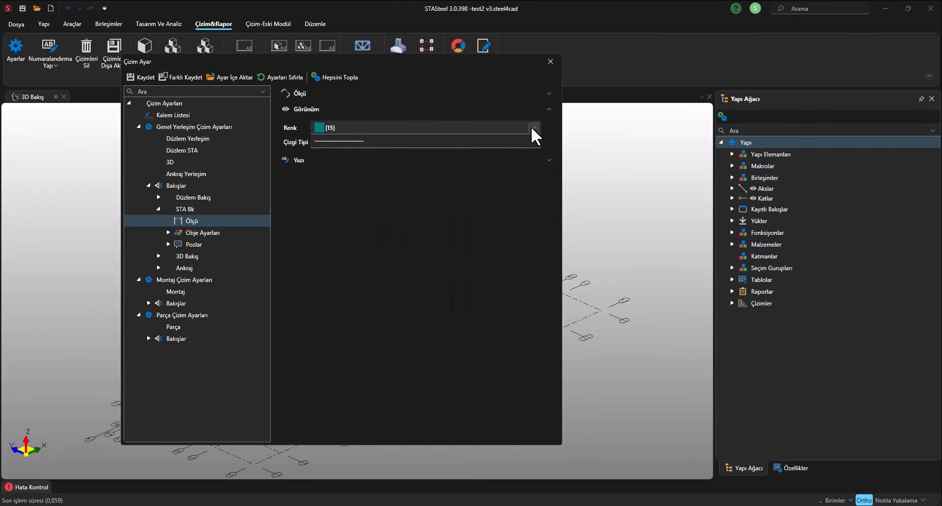
pyautogui.click(336, 163)
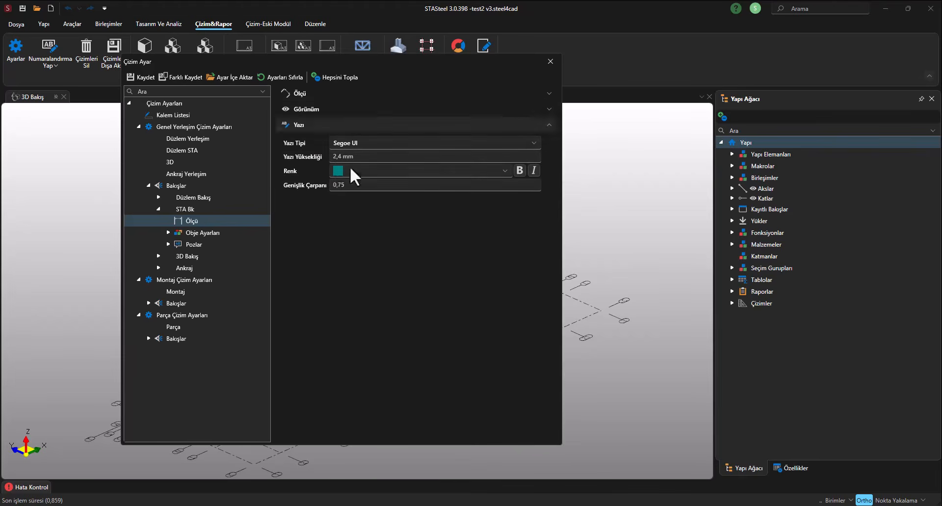
pyautogui.click(365, 184)
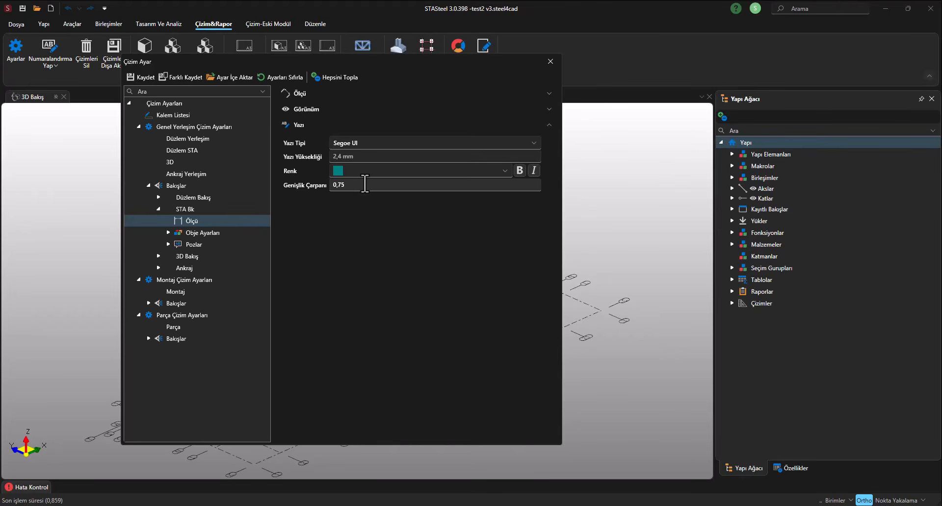
# - Review the Parça visibility and line appearance under STA Bk's Obje Ayarları, and close the drawing settings
pyautogui.click(168, 232)
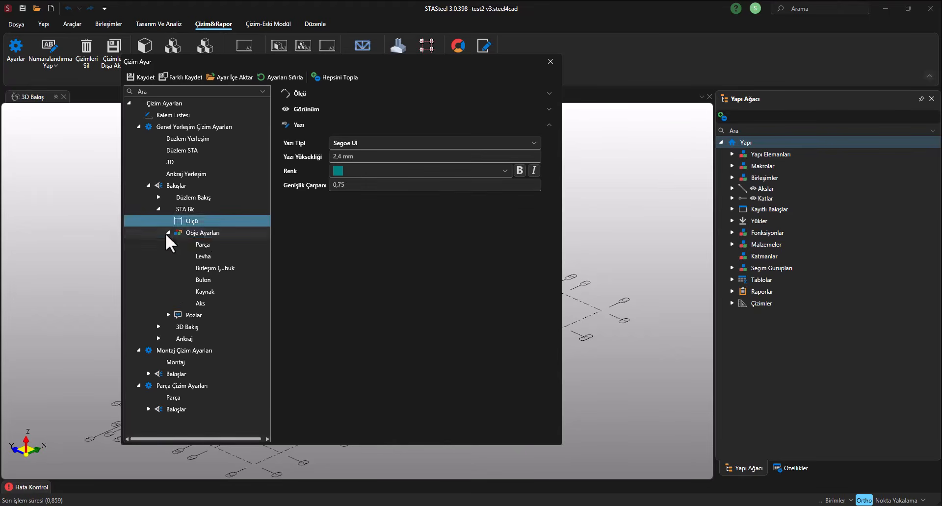
pyautogui.click(205, 231)
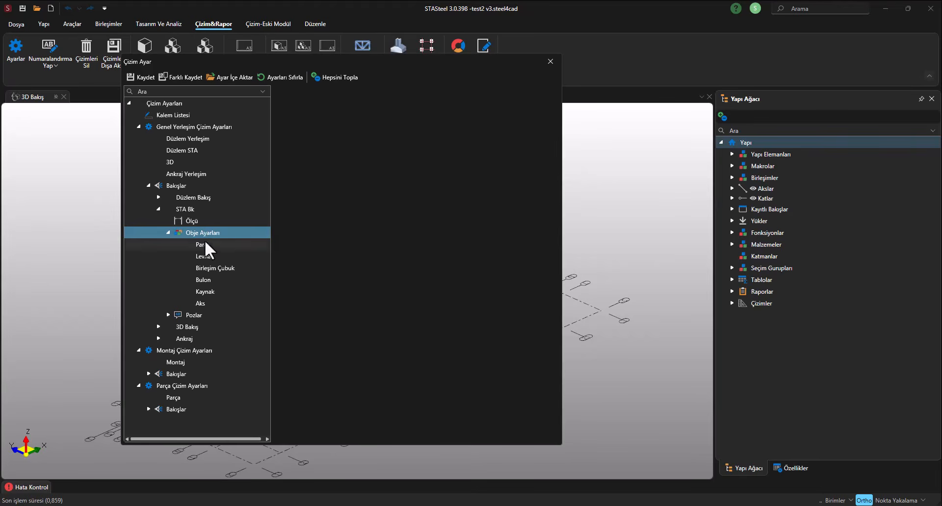
pyautogui.click(204, 248)
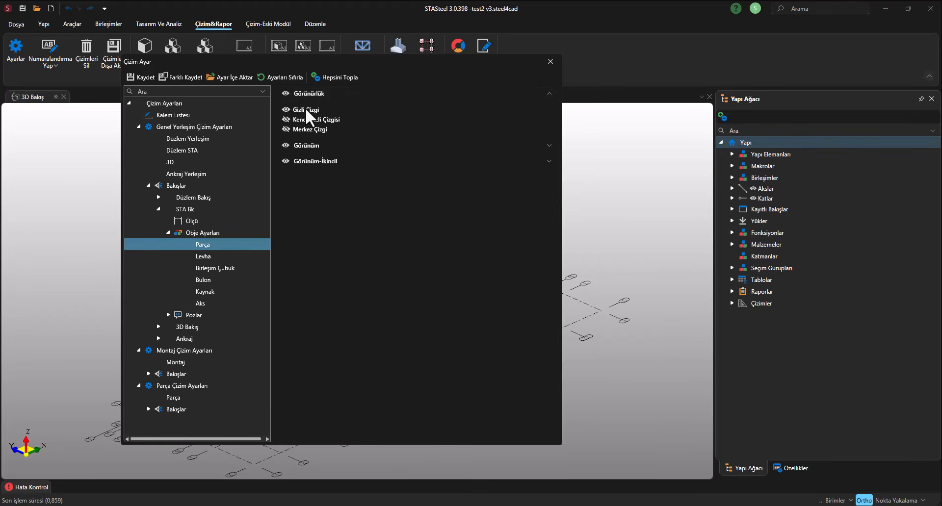
pyautogui.click(306, 144)
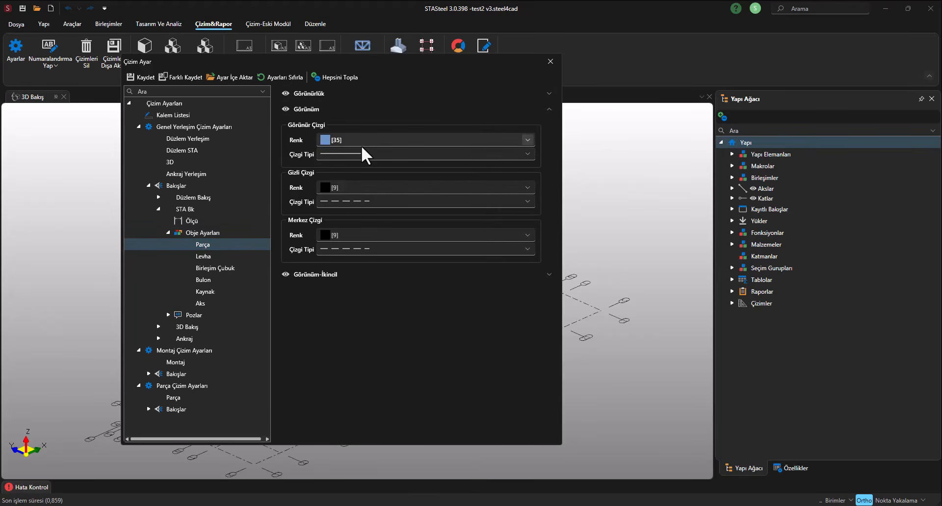
pyautogui.click(548, 64)
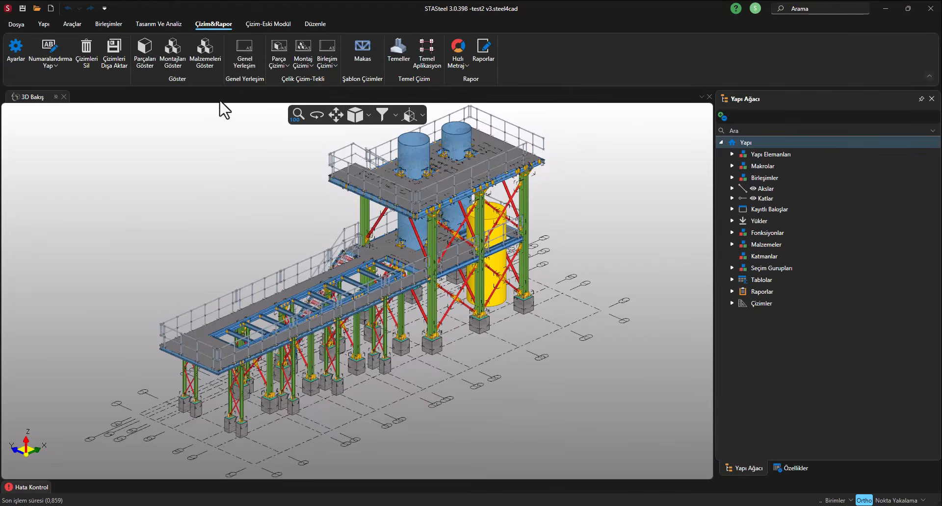
pyautogui.click(242, 57)
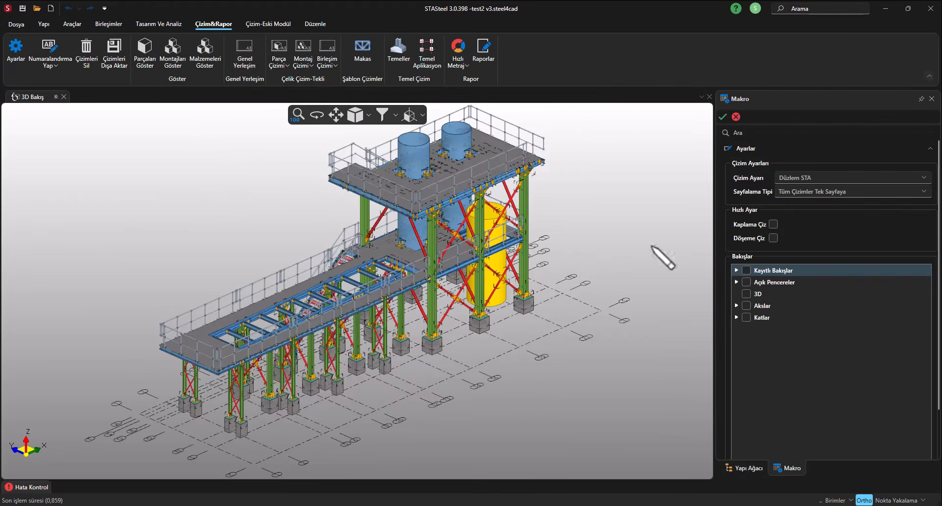
pyautogui.rightClick(183, 218)
pyautogui.click(207, 273)
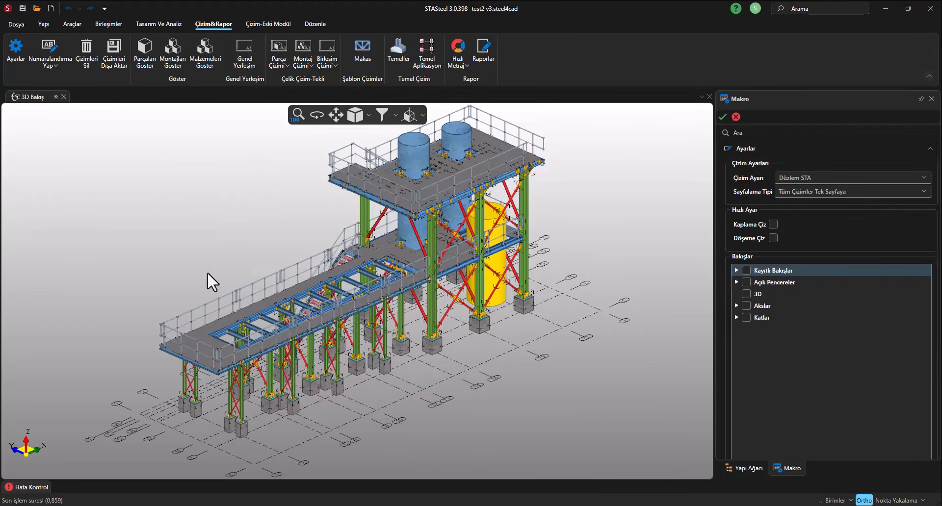
# - Open the Aks L elevation view from its grid line and apply the Kaplama and Çelik Kaplama quick filters
pyautogui.moveTo(189, 284); pyautogui.dragTo(199, 229, button='middle')
pyautogui.scroll(4, 199, 391)
pyautogui.doubleClick(199, 381)
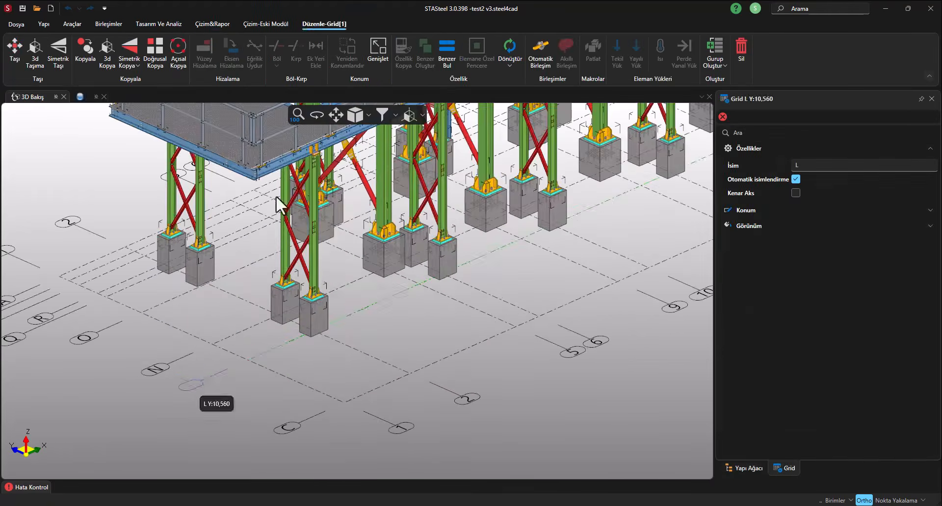
pyautogui.click(383, 113)
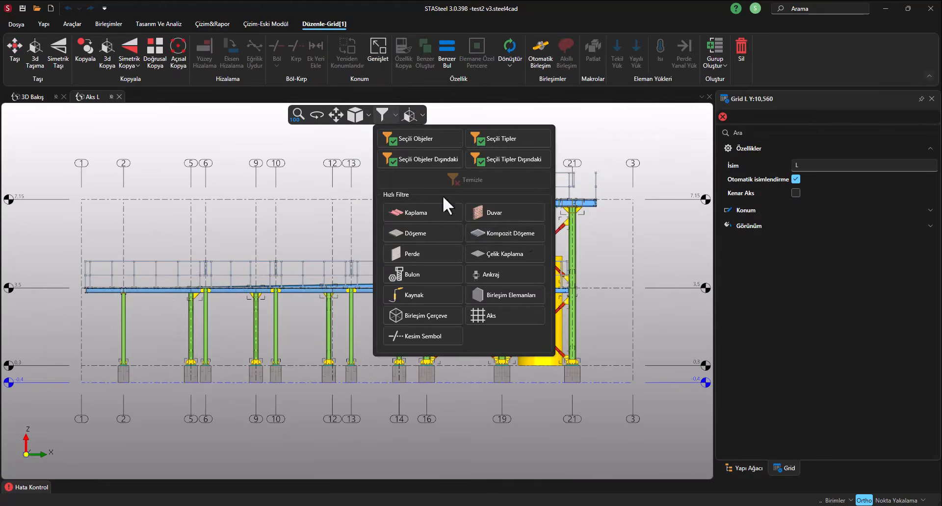
pyautogui.click(412, 213)
pyautogui.click(491, 253)
pyautogui.click(290, 153)
# - Create a Genel Yerleşim drawing of the open Aks L view with the Düzlem STA setting and inspect it closely
pyautogui.click(214, 24)
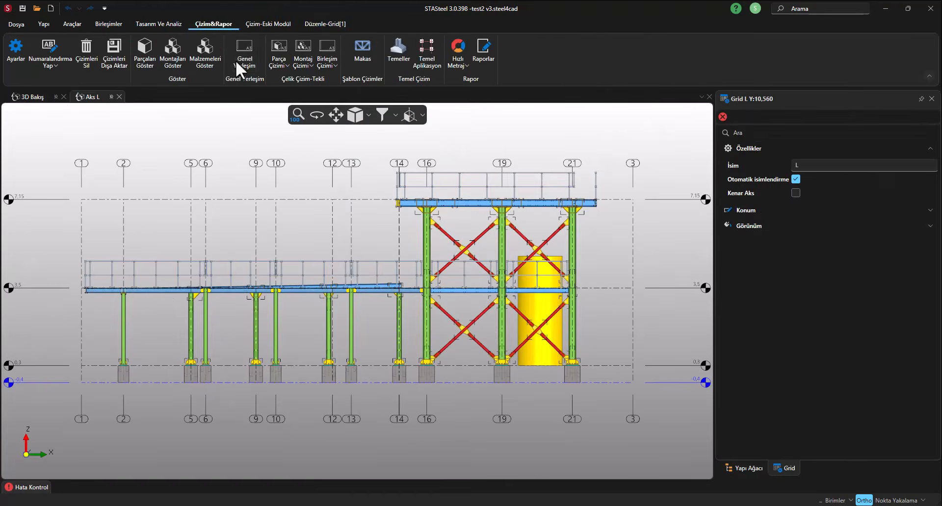
pyautogui.click(247, 49)
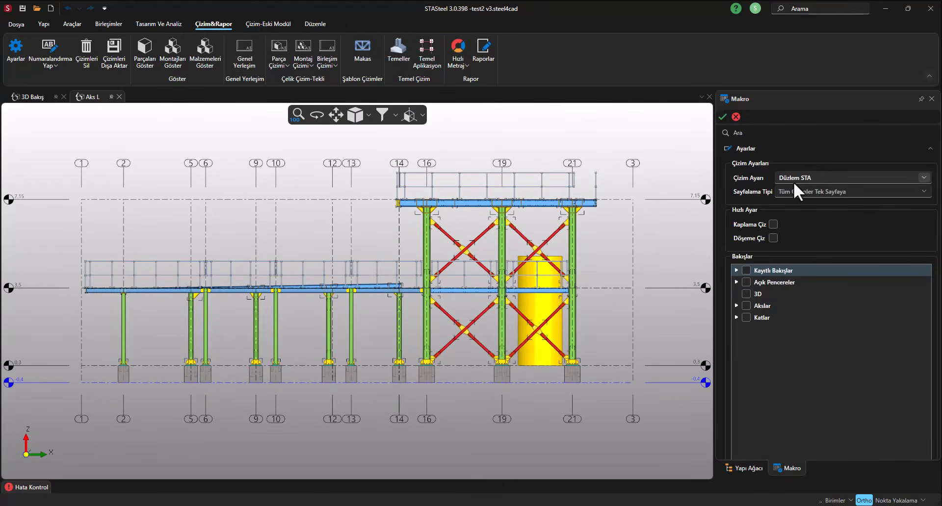
pyautogui.click(736, 283)
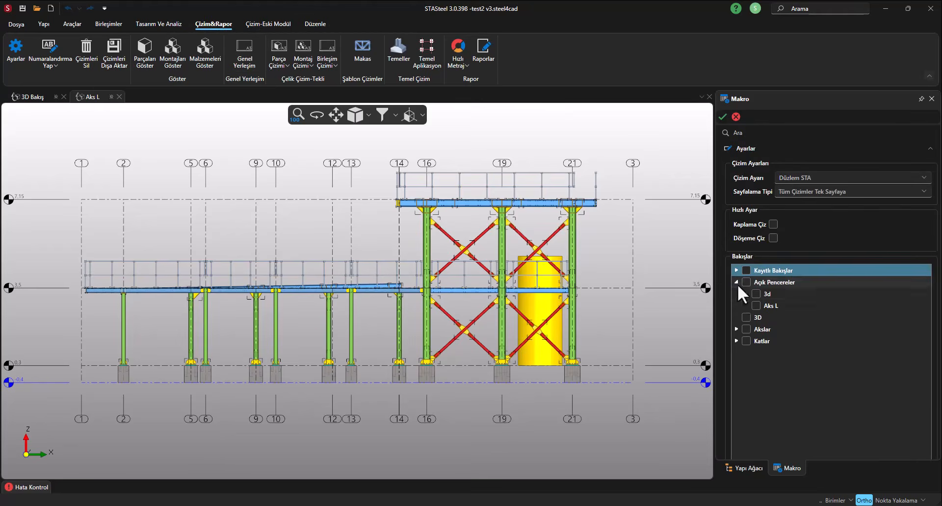
pyautogui.click(756, 305)
pyautogui.click(721, 116)
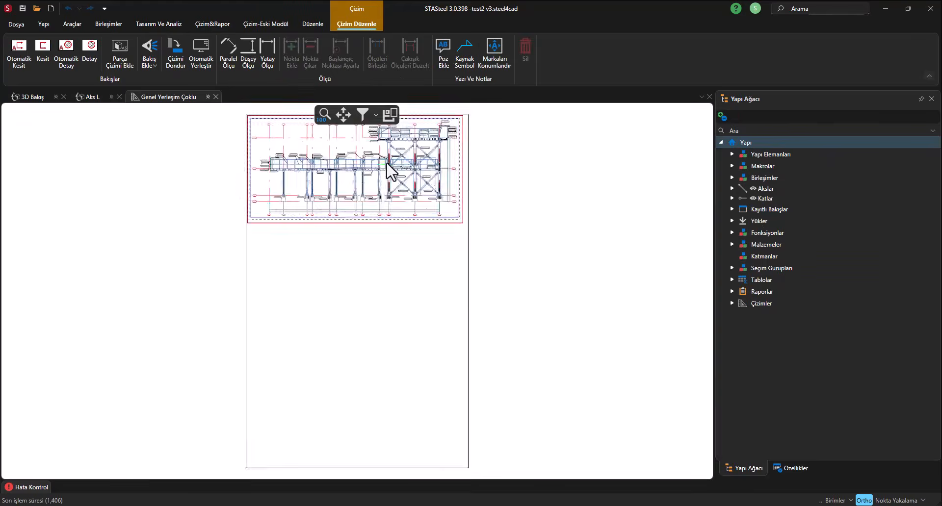
pyautogui.scroll(5, 357, 148)
pyautogui.moveTo(361, 175); pyautogui.dragTo(338, 233, button='middle')
# - Open the drawing settings beside the Aks L drawing and examine STA Bk's Parça visibility and Görünüm line settings
pyautogui.click(204, 23)
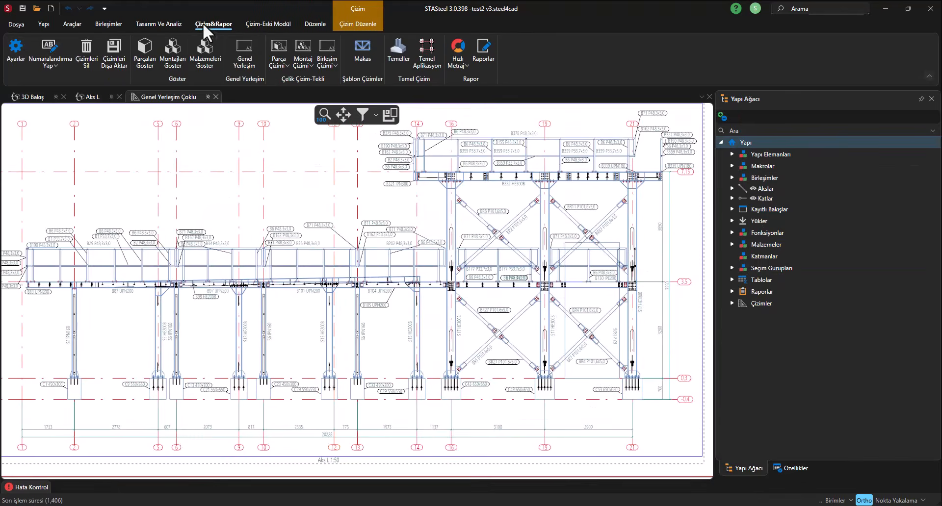
pyautogui.click(18, 49)
pyautogui.moveTo(284, 65); pyautogui.dragTo(135, 65)
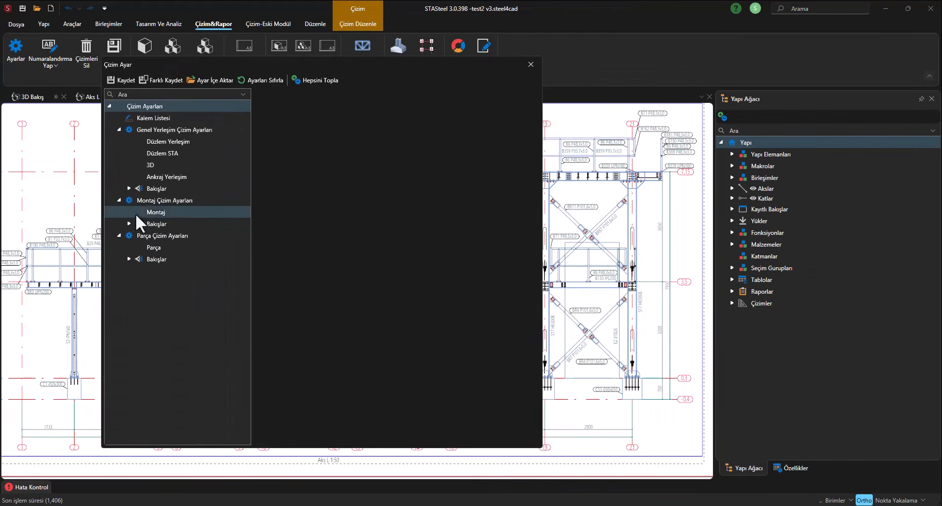
pyautogui.click(129, 188)
pyautogui.click(143, 212)
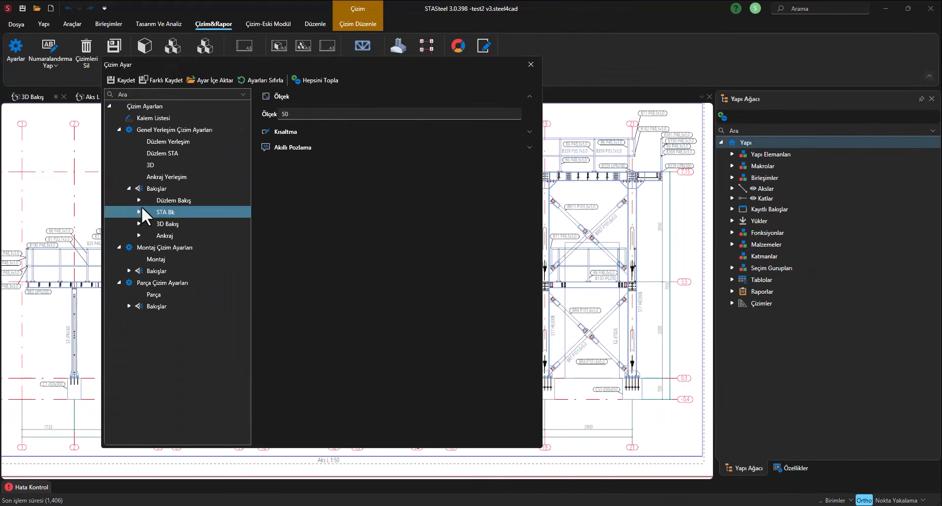
pyautogui.click(140, 212)
pyautogui.click(148, 235)
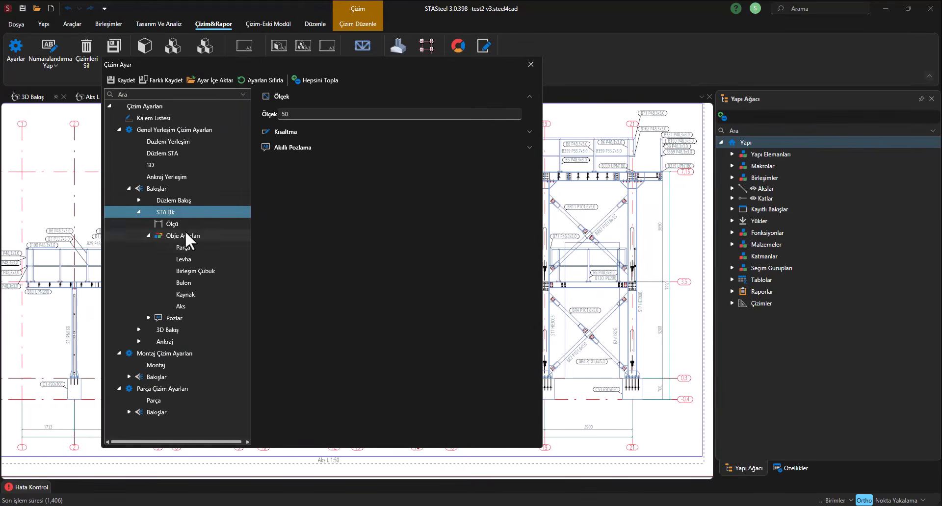
pyautogui.click(189, 244)
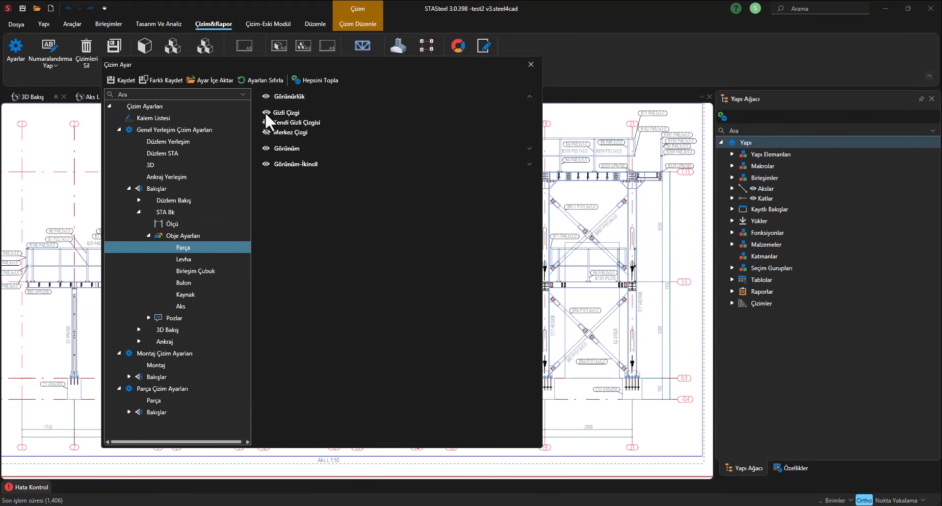
pyautogui.click(283, 148)
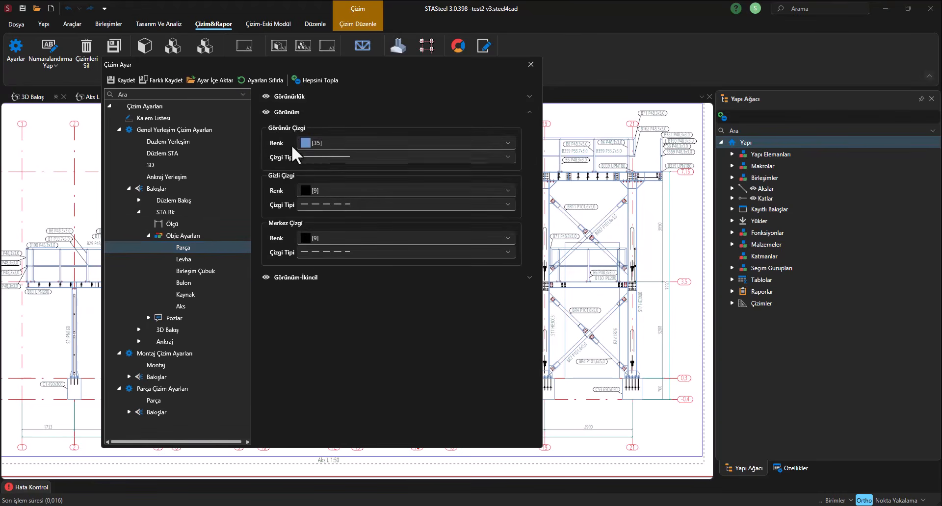
# - Add an olive green pen (#FF587816) with thickness 35 to the Kalem Listesi
pyautogui.click(507, 142)
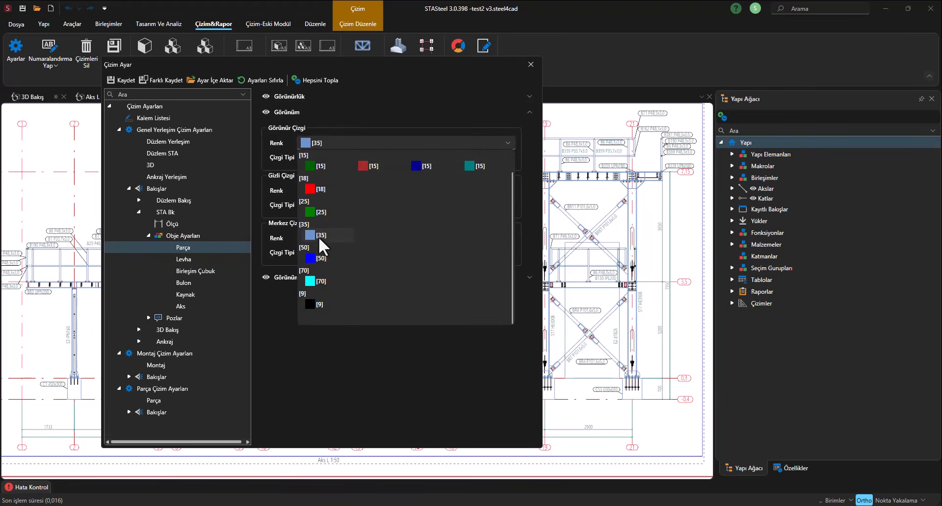
pyautogui.click(501, 142)
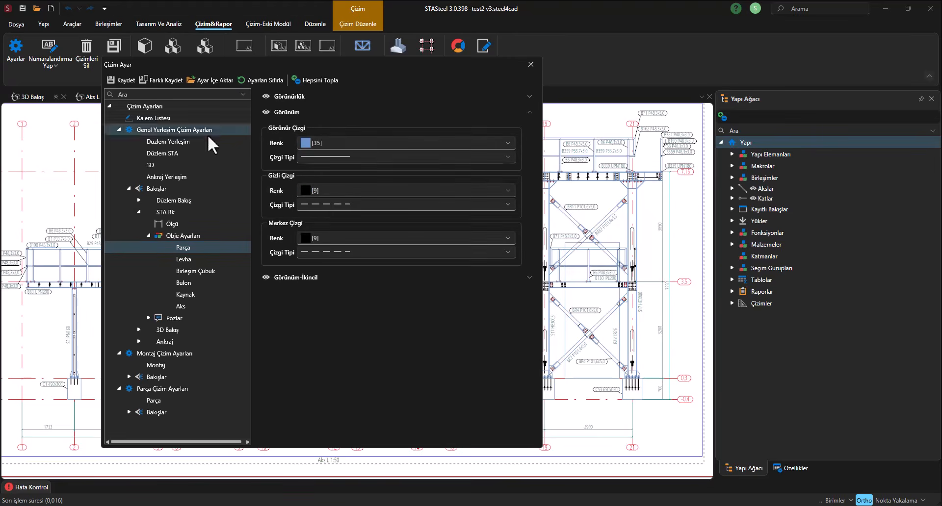
pyautogui.click(156, 116)
pyautogui.click(364, 108)
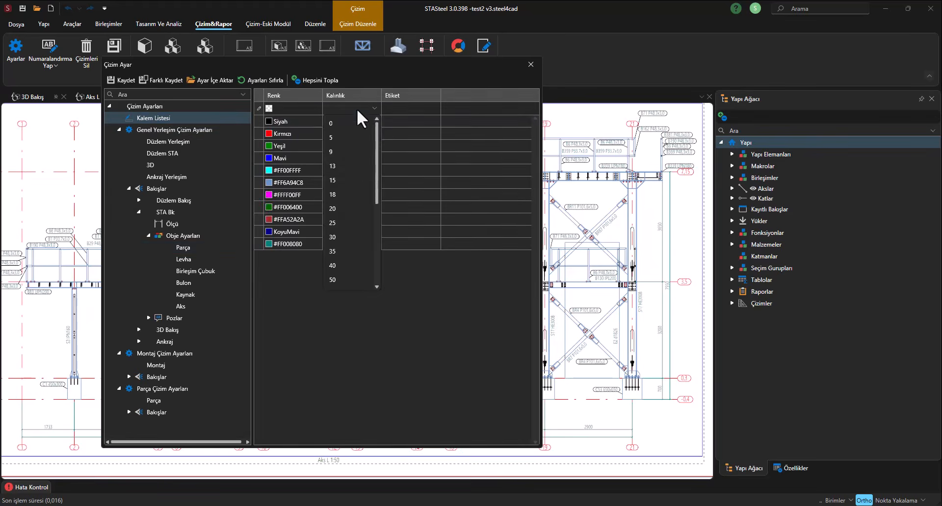
pyautogui.click(340, 250)
pyautogui.click(305, 110)
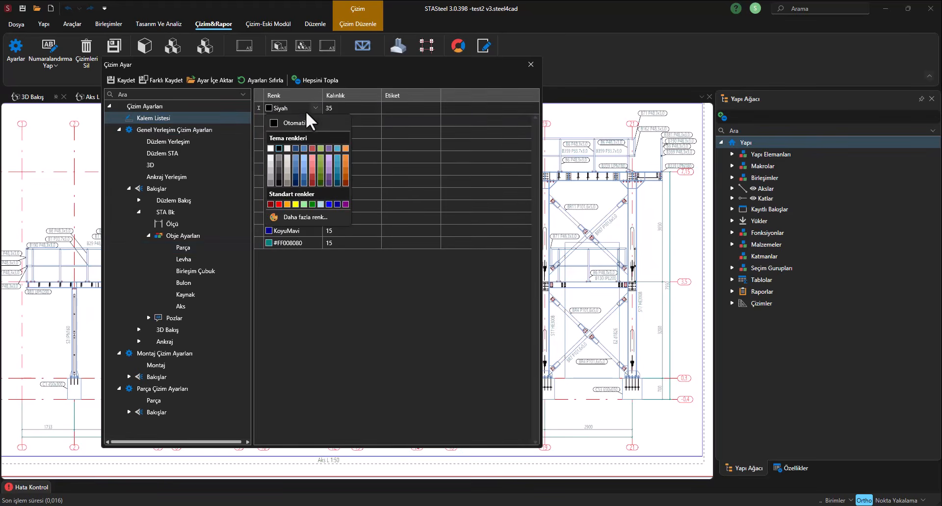
pyautogui.click(319, 178)
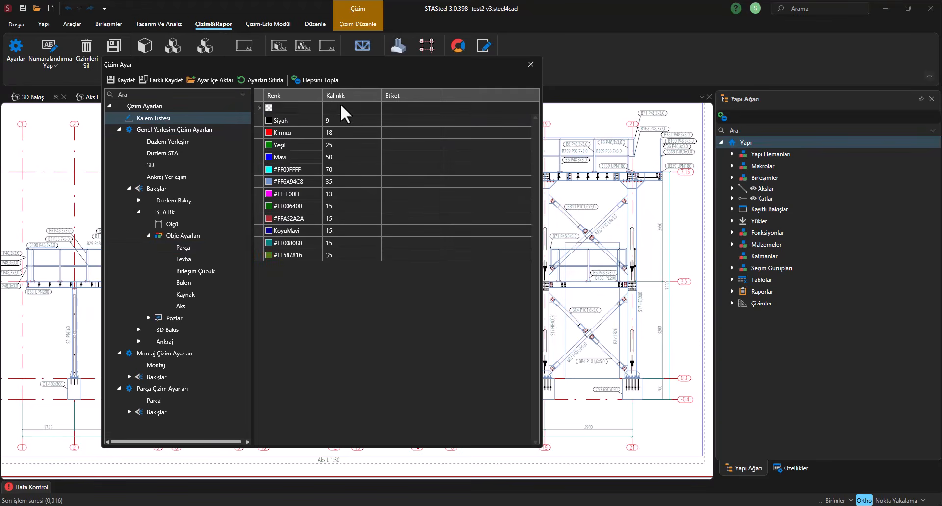
# - Add a purple pen (#FF6A4E8C) with thickness 35 to the Kalem Listesi
pyautogui.click(341, 104)
pyautogui.click(344, 251)
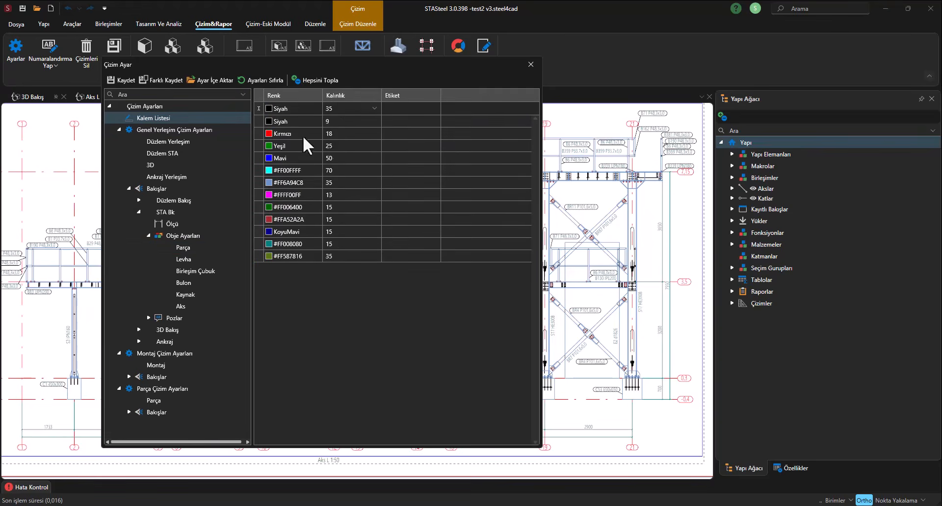
pyautogui.click(305, 107)
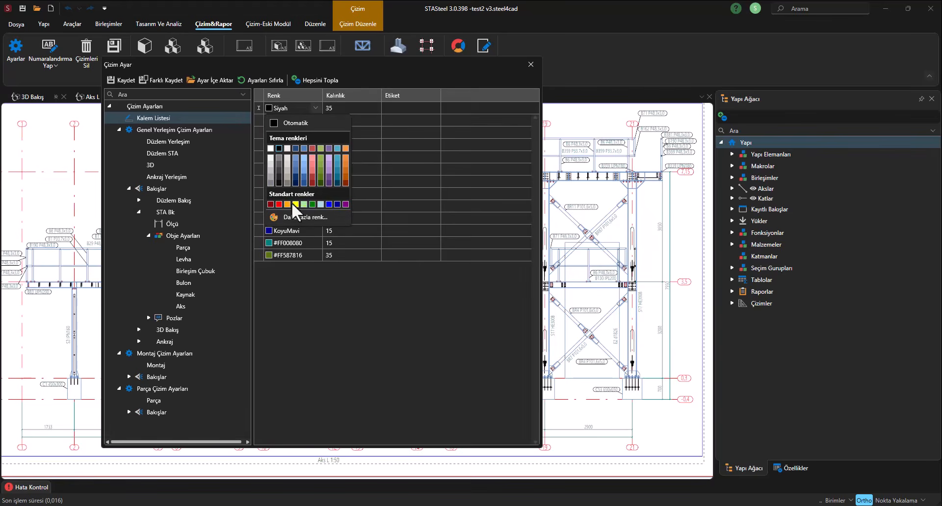
pyautogui.click(328, 179)
pyautogui.click(321, 285)
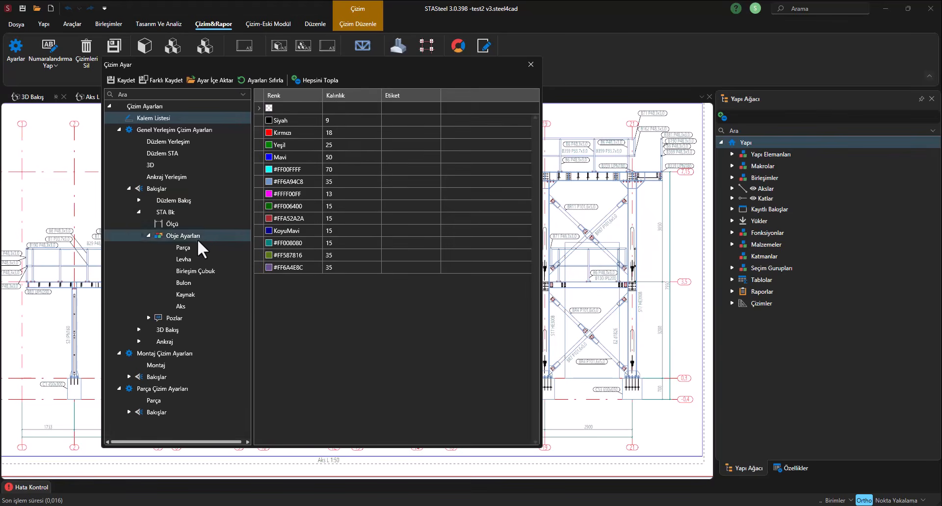
# - Set the Görünür Çizgi colour of STA Bk's Parça objects to the purple 35 pen
pyautogui.click(183, 246)
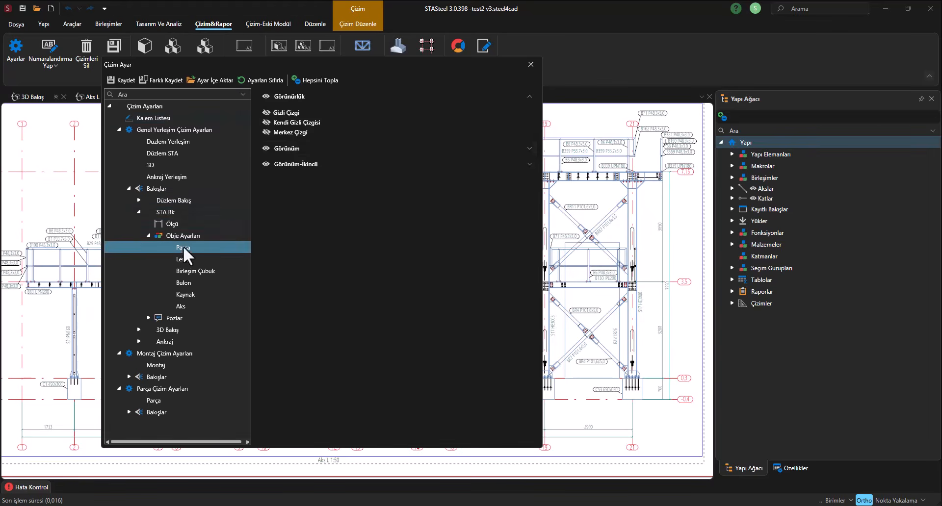
pyautogui.click(284, 147)
pyautogui.click(508, 143)
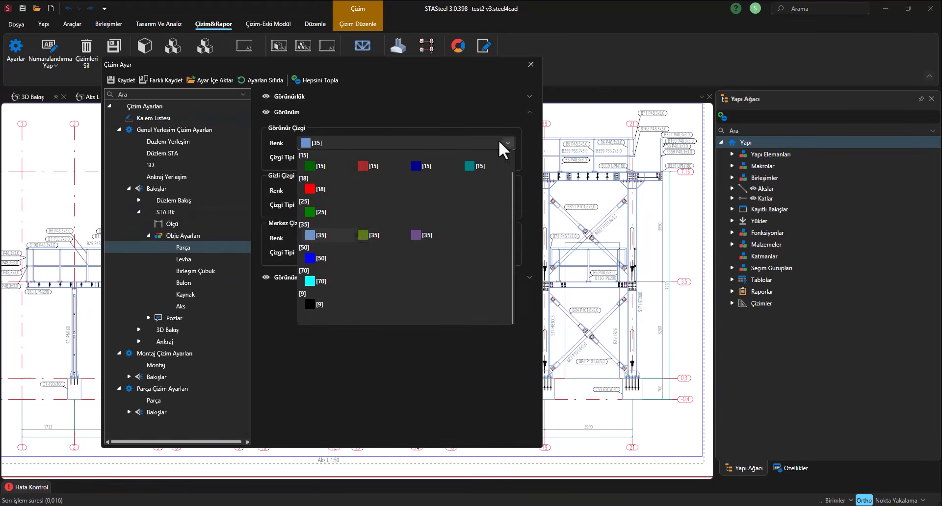
pyautogui.click(416, 235)
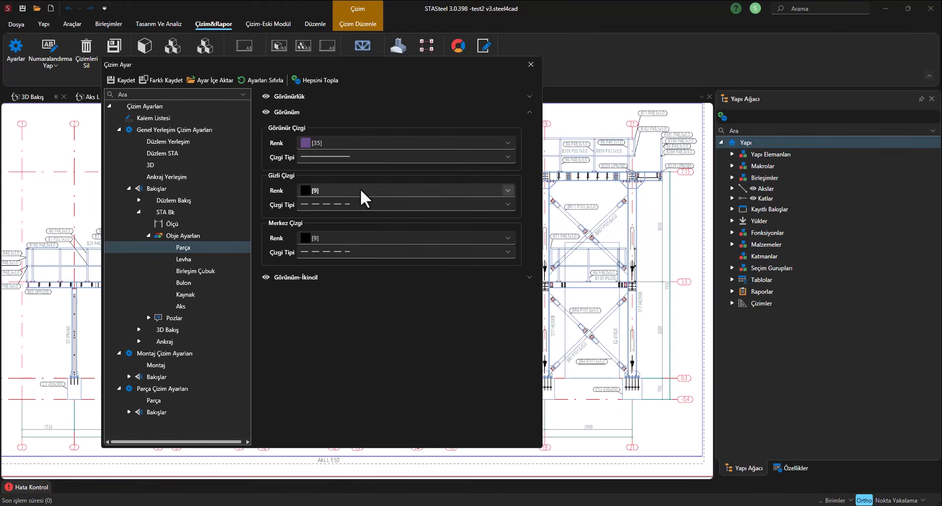
pyautogui.click(493, 141)
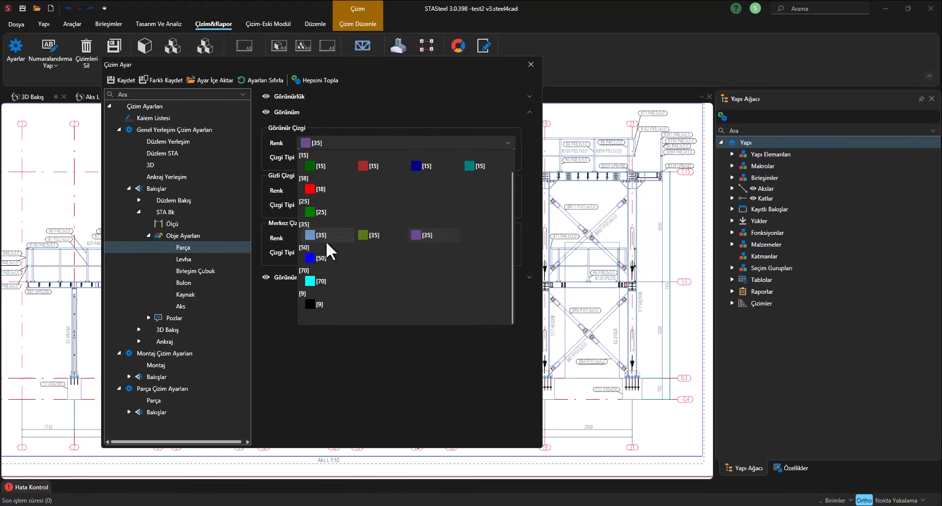
pyautogui.click(454, 139)
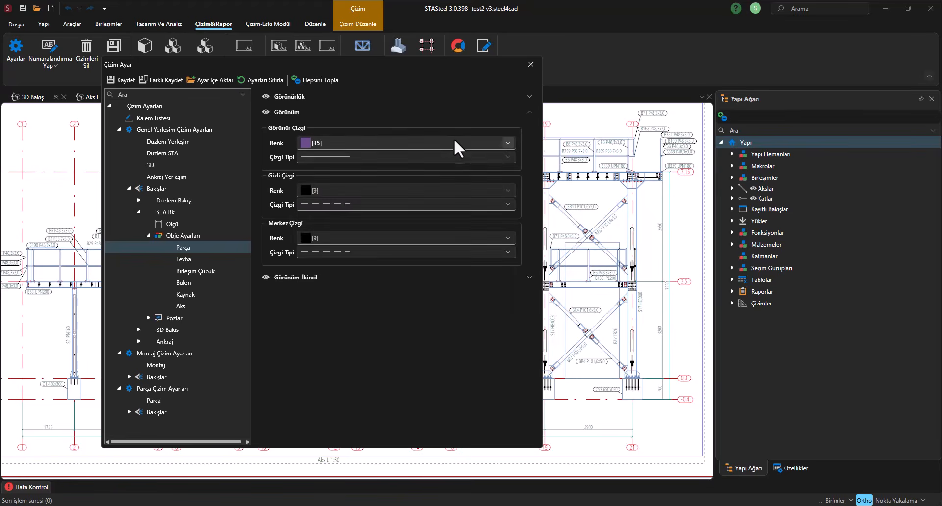
pyautogui.click(324, 188)
pyautogui.click(323, 187)
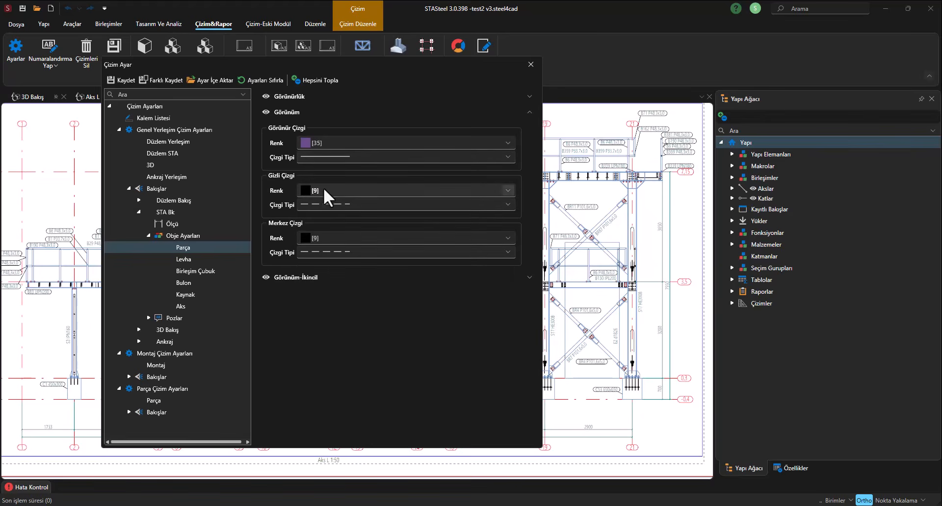
# - Set the Görünür Çizgi colour of STA Bk's Levha objects to the olive green 35 pen and review the neighbouring object settings
pyautogui.click(184, 258)
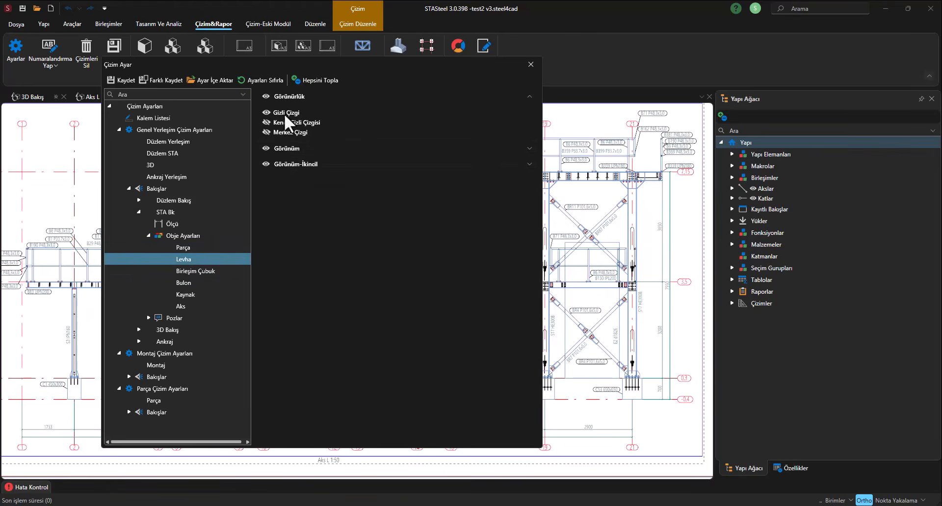
pyautogui.click(279, 149)
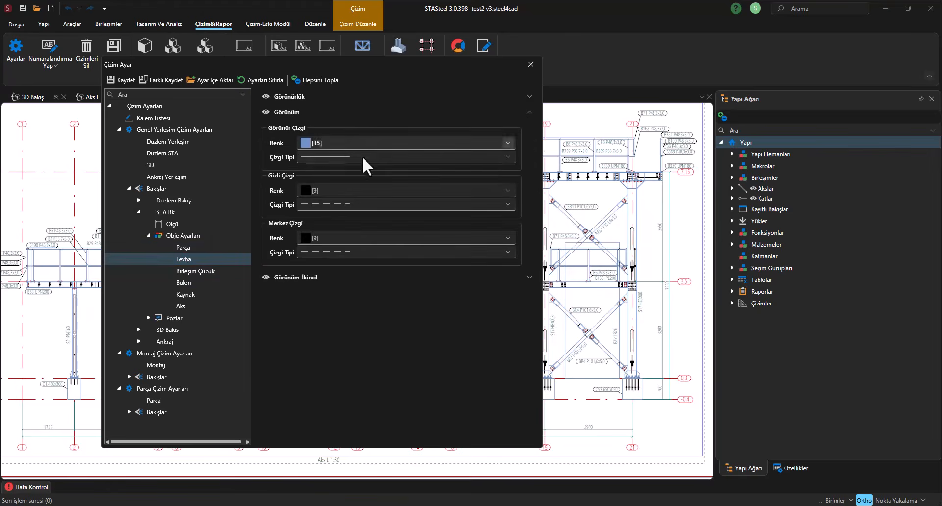
pyautogui.click(505, 143)
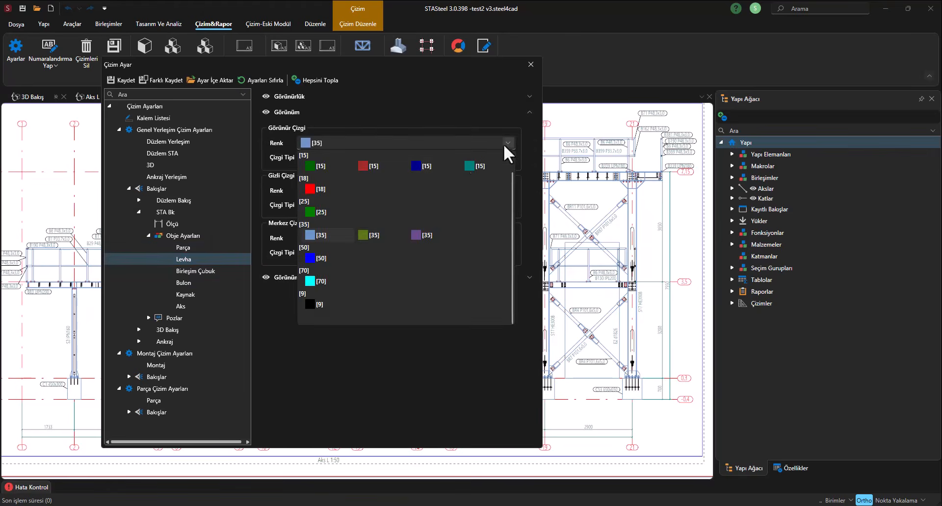
pyautogui.click(370, 235)
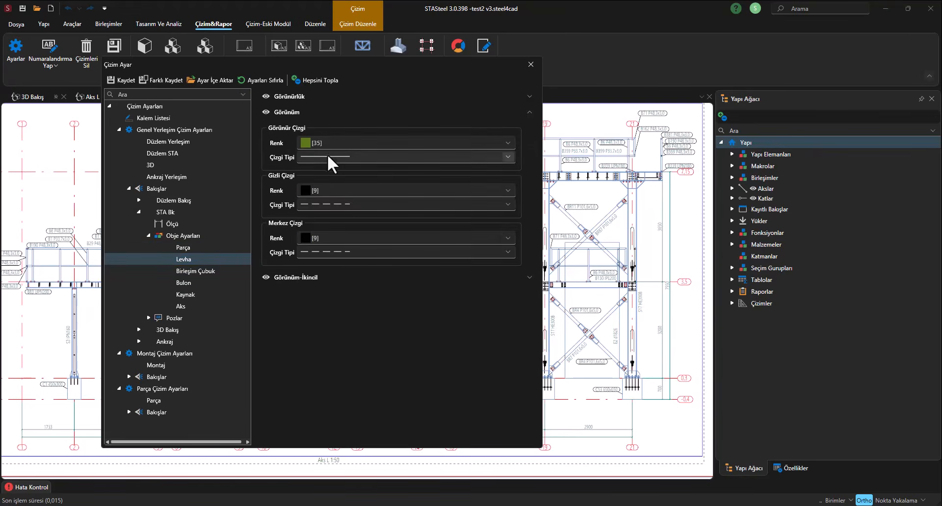
pyautogui.click(189, 268)
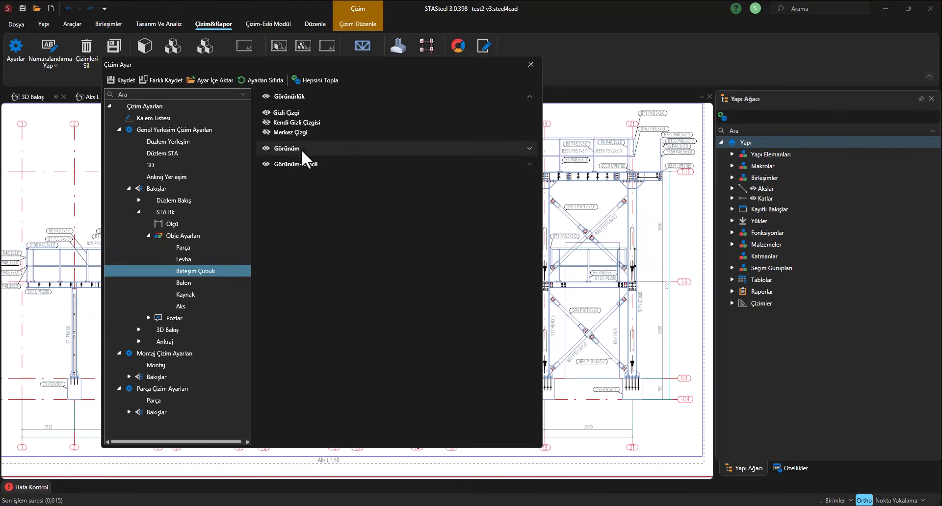
pyautogui.click(177, 247)
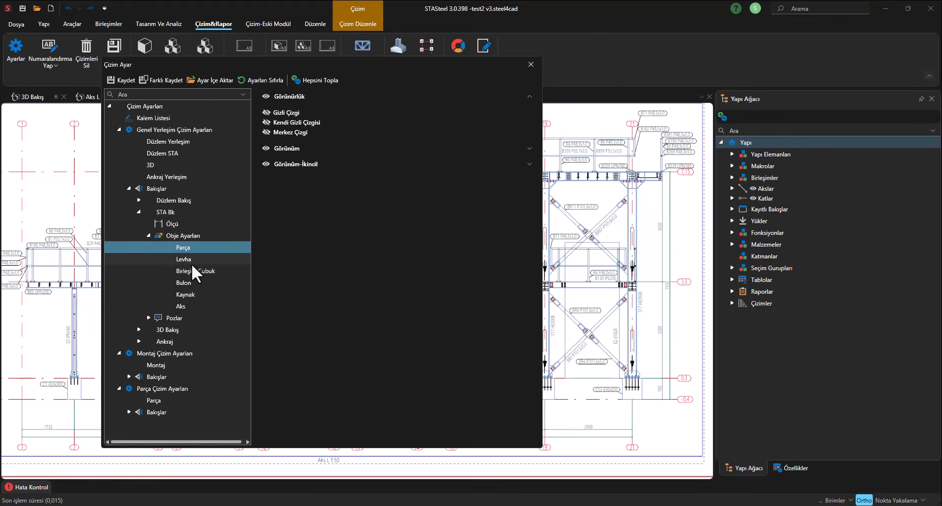
pyautogui.click(192, 259)
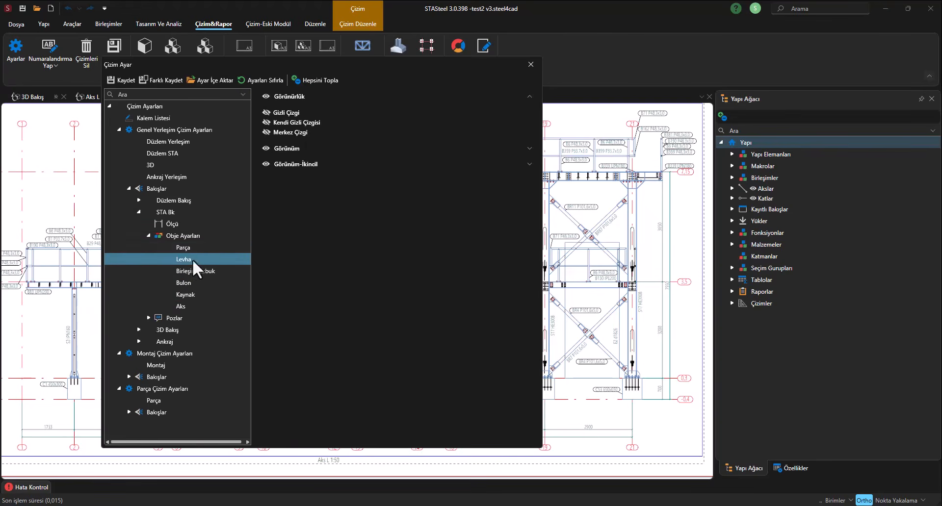
pyautogui.click(308, 149)
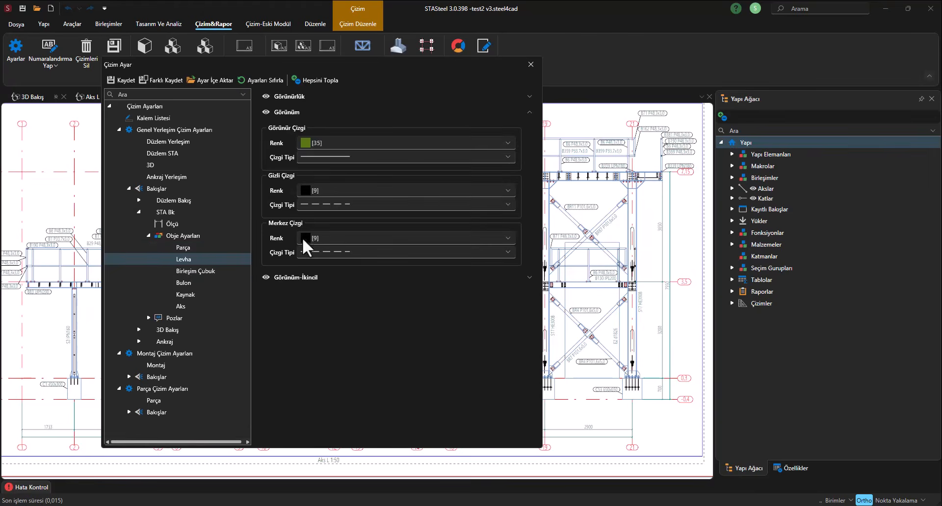
# - Set STA Bk's Bulon Gösterim Tipi to Delik
pyautogui.click(190, 281)
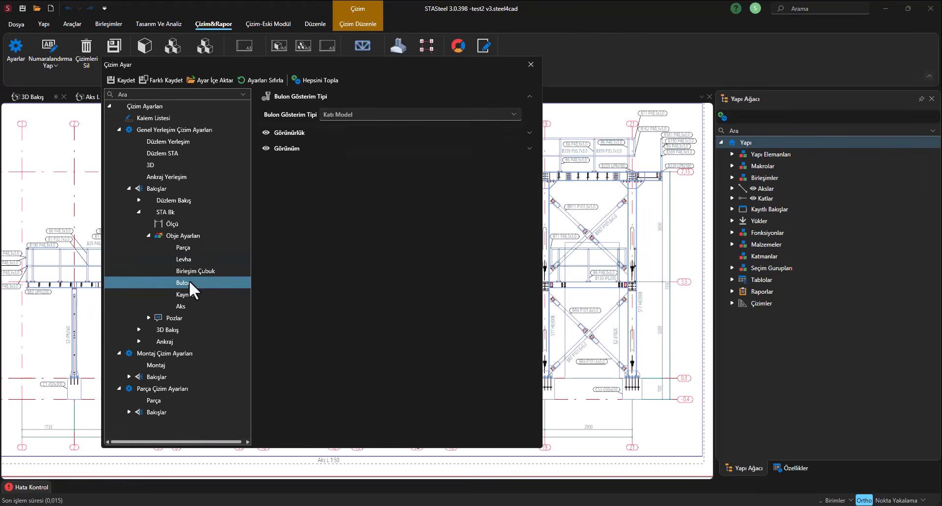
pyautogui.click(349, 114)
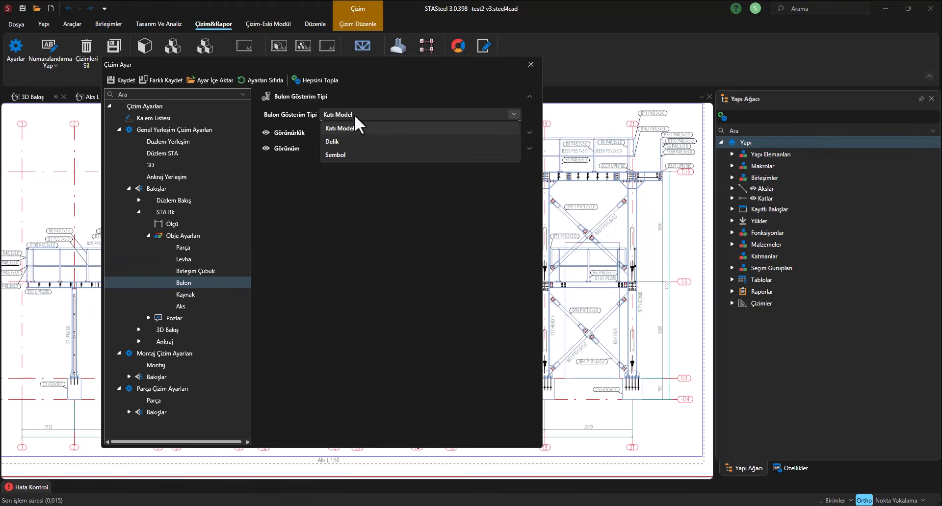
pyautogui.click(337, 142)
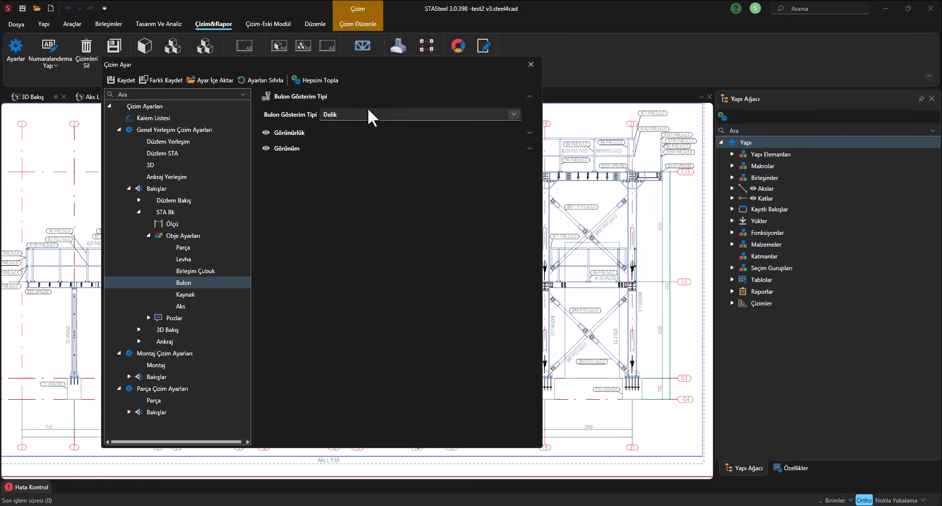
# - Check the pens available for Aks lines, and add a KoyuMavi pen with thickness 18 to the Kalem Listesi
pyautogui.click(184, 305)
pyautogui.click(443, 110)
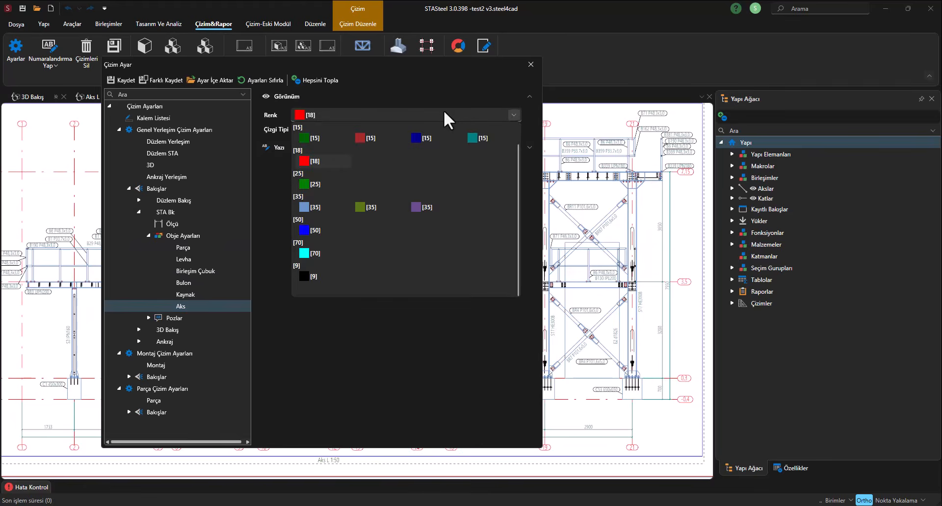
pyautogui.click(348, 116)
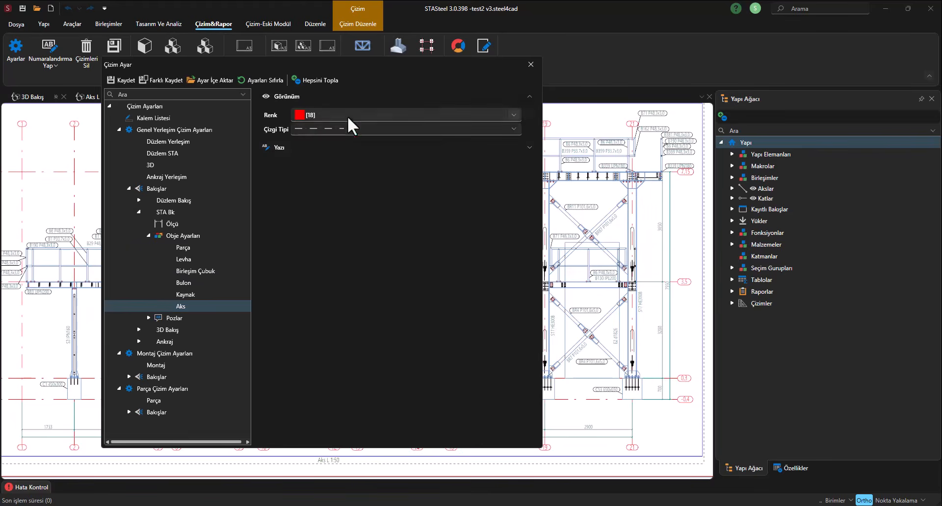
pyautogui.click(157, 118)
pyautogui.click(349, 108)
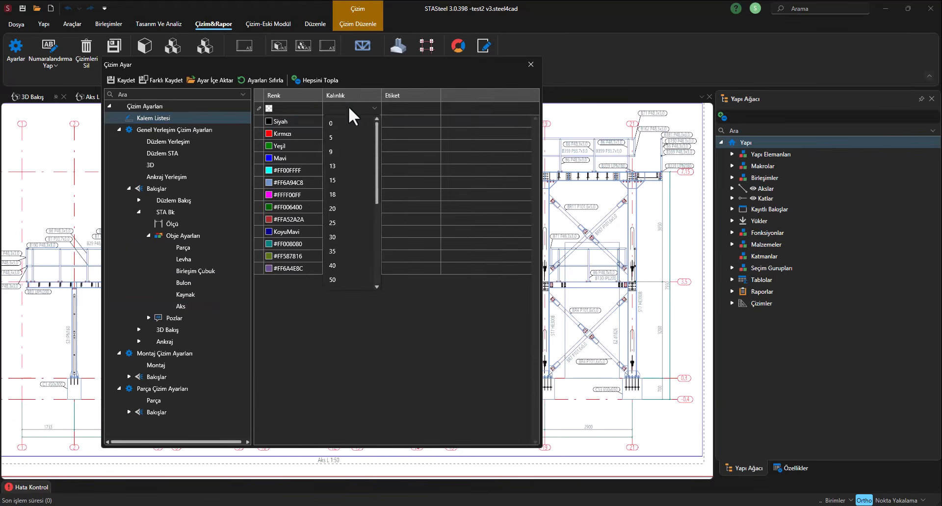
pyautogui.click(332, 195)
pyautogui.click(293, 109)
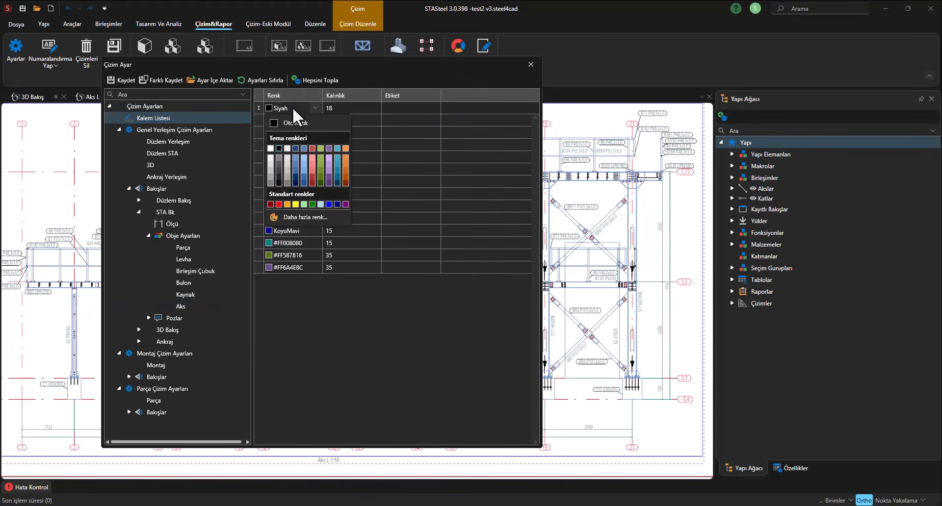
pyautogui.click(337, 204)
pyautogui.click(373, 313)
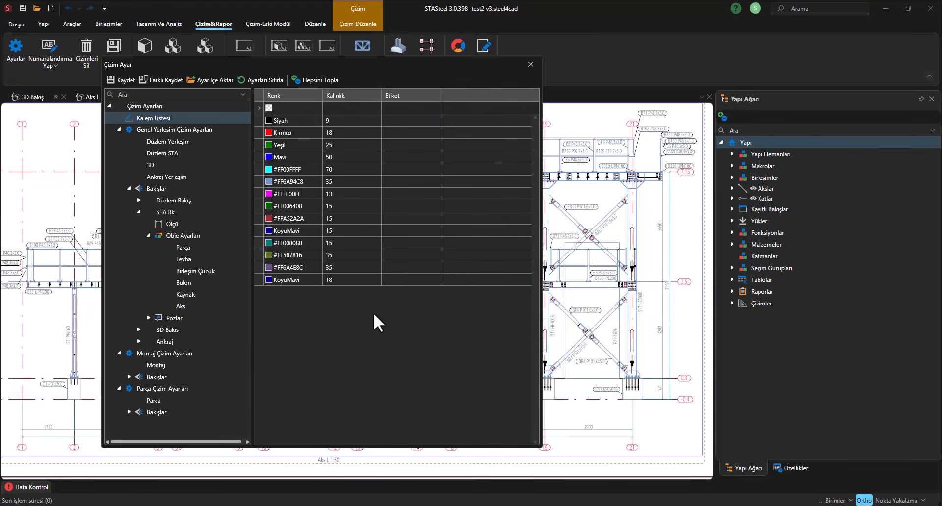
# - Set the Görünüm colour of STA Bk's Aks lines to the dark blue 18 pen and review the axis text settings
pyautogui.click(189, 305)
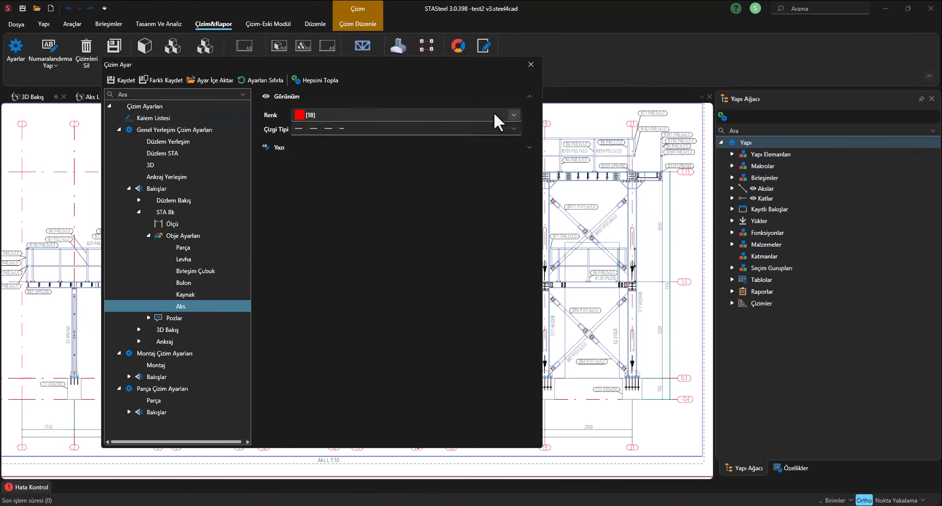
pyautogui.click(512, 114)
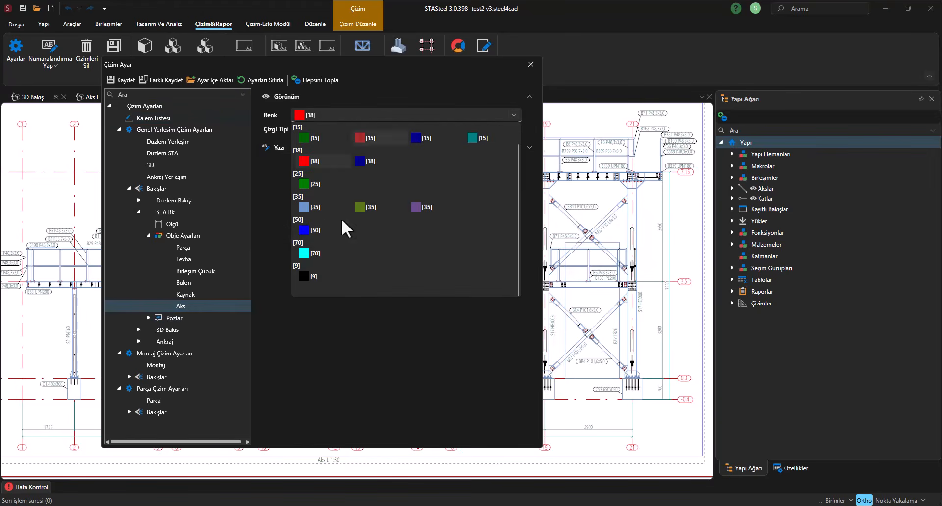
pyautogui.click(361, 162)
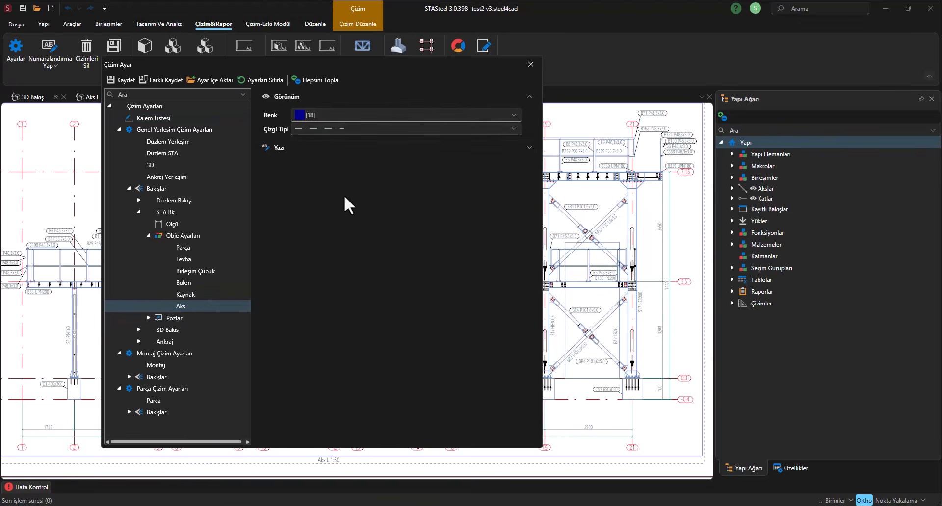
pyautogui.click(312, 147)
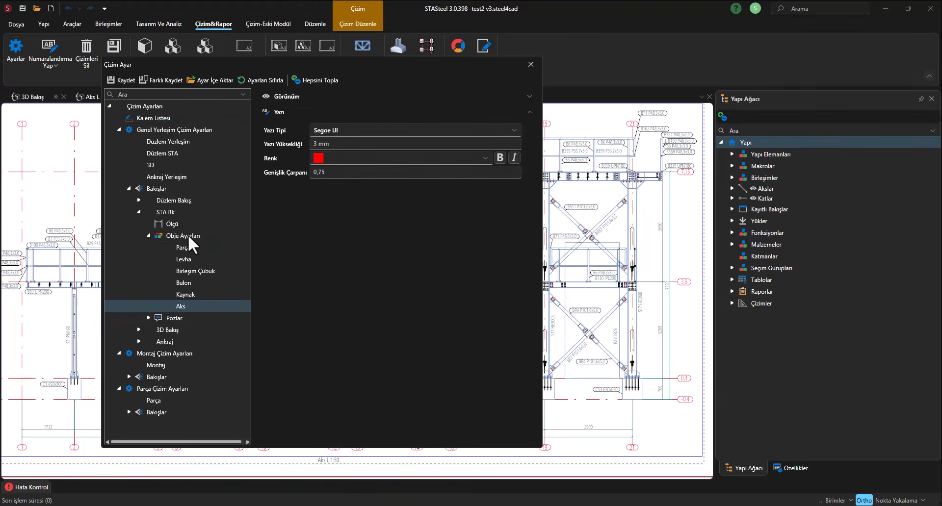
pyautogui.click(148, 236)
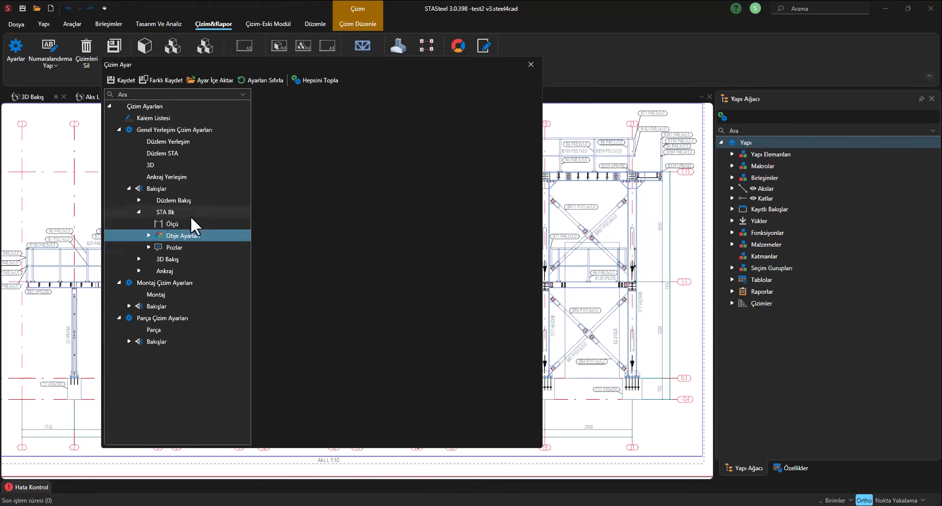
# - Review the Görünürlük and Çerçeve Tipi options of STA Bk's Parça Poz, keeping Her Zaman and Dikdörtgen Yuvarlatılmış
pyautogui.click(147, 246)
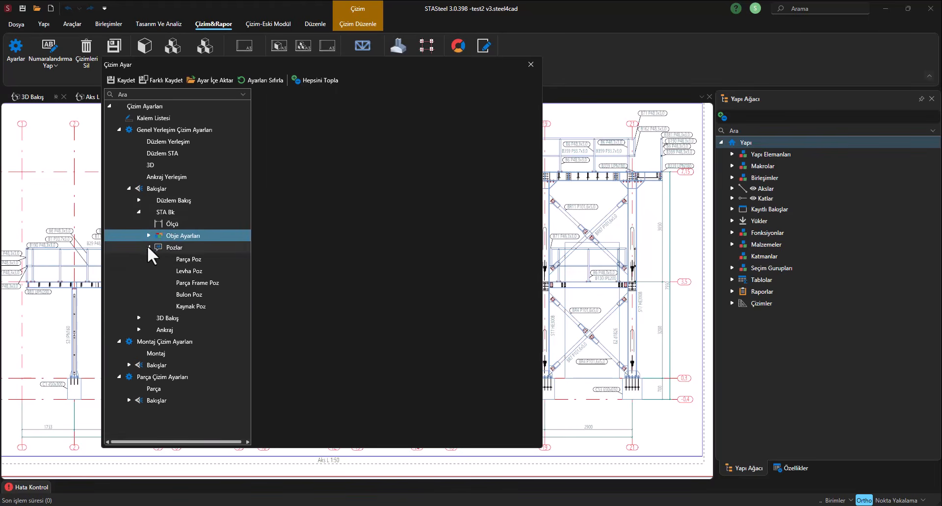
pyautogui.click(185, 260)
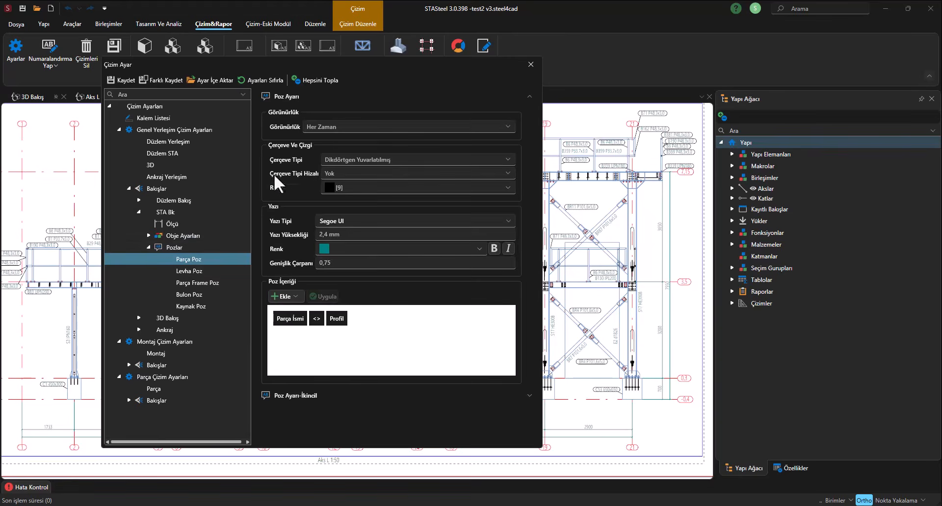
pyautogui.click(340, 125)
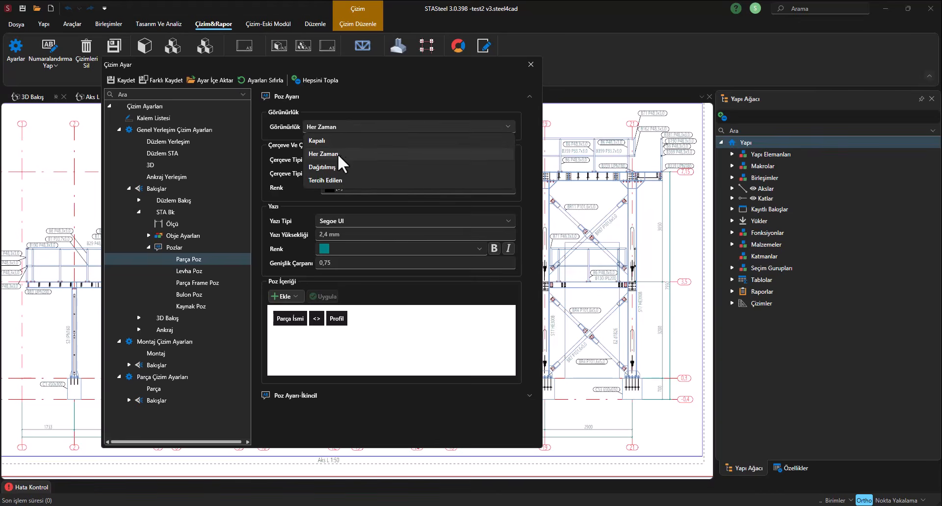
pyautogui.click(341, 127)
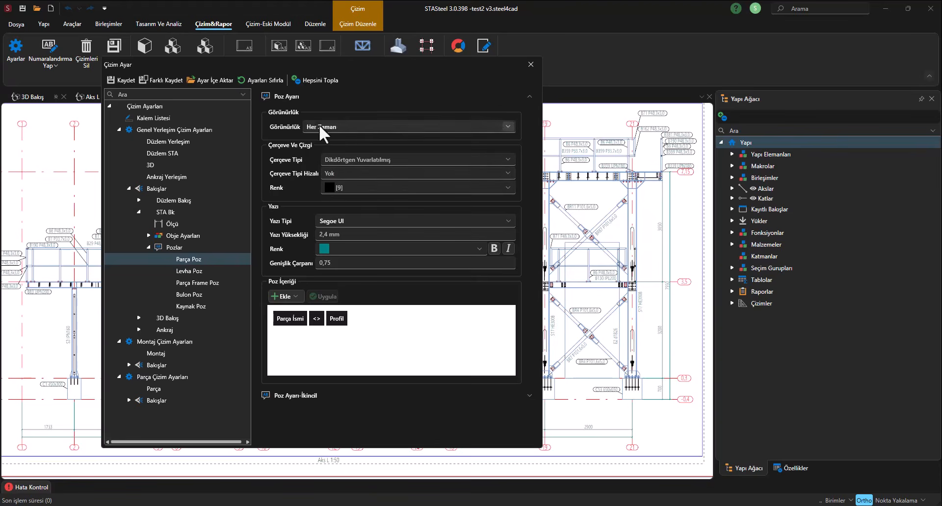
pyautogui.click(508, 160)
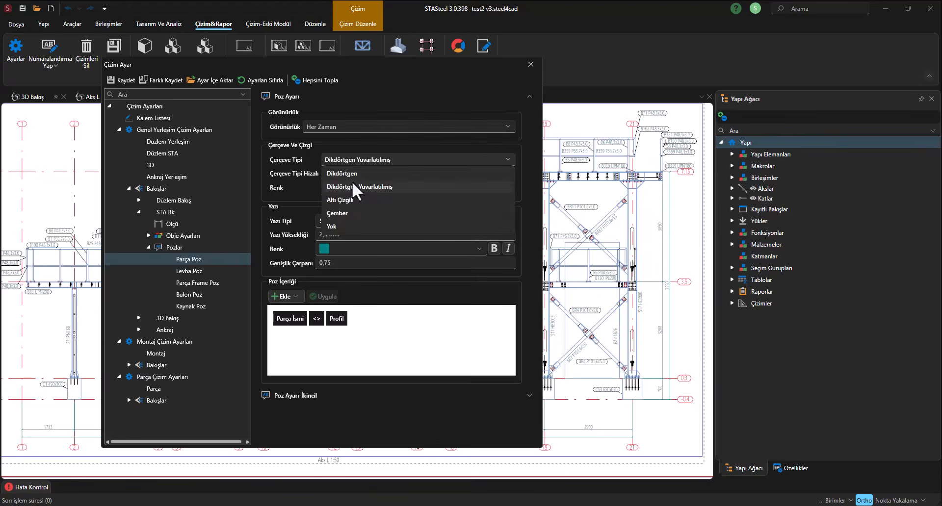
pyautogui.click(339, 187)
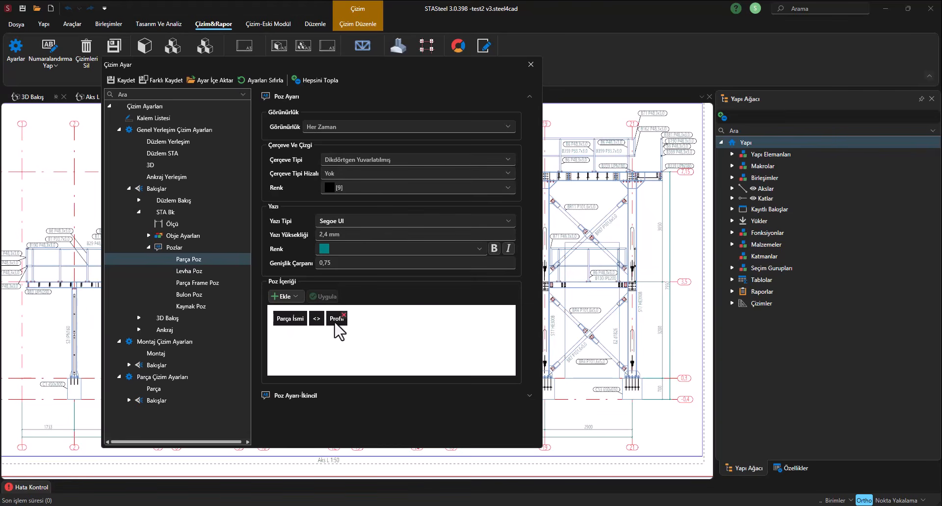
# - Replace Parça İsmi with Montaj İsmi in the Parça Poz content and apply the change
pyautogui.click(298, 297)
pyautogui.click(302, 434)
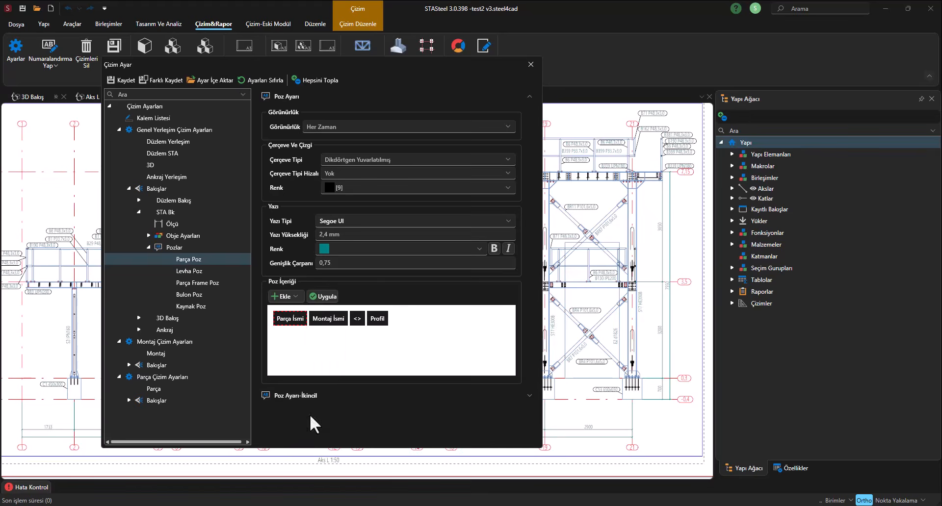
pyautogui.click(304, 316)
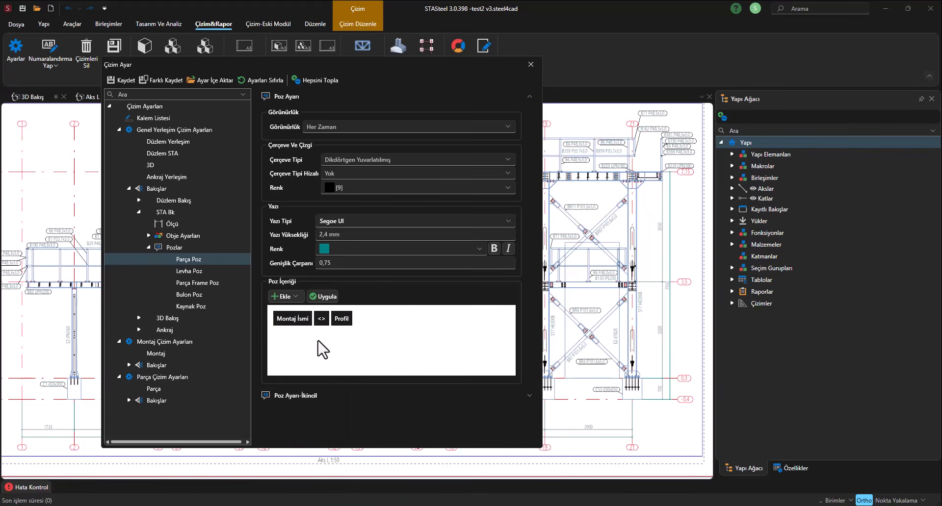
pyautogui.click(320, 298)
# - Add a Yazı item reading ":)" after Profil in the Parça Poz content and apply it
pyautogui.click(292, 296)
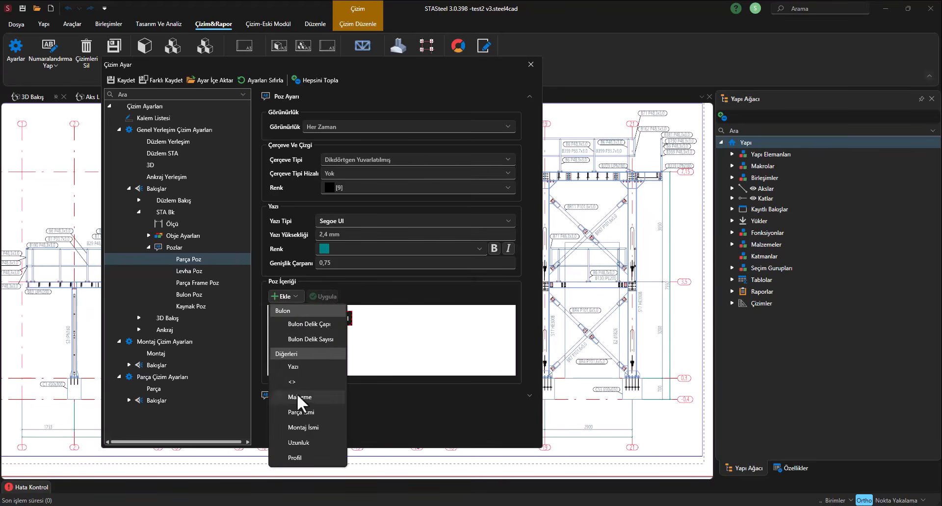
pyautogui.click(297, 367)
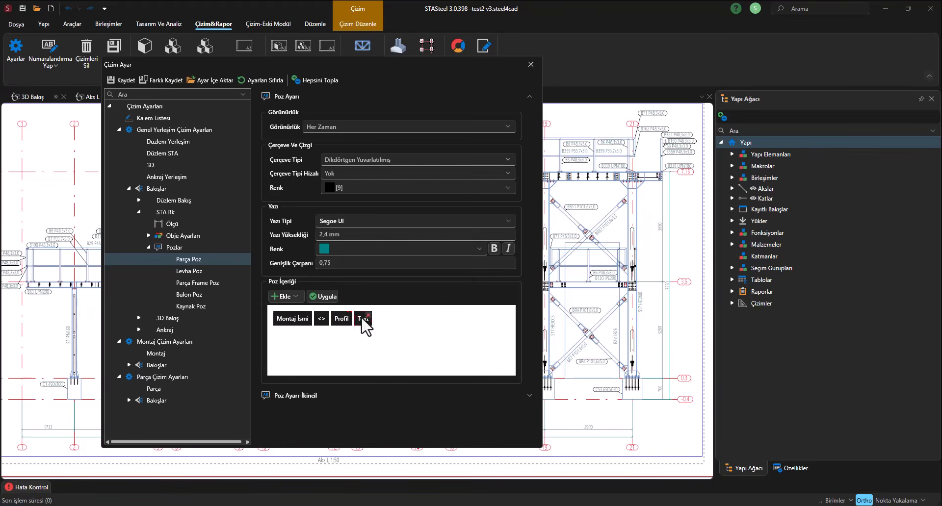
pyautogui.click(362, 320)
pyautogui.click(326, 296)
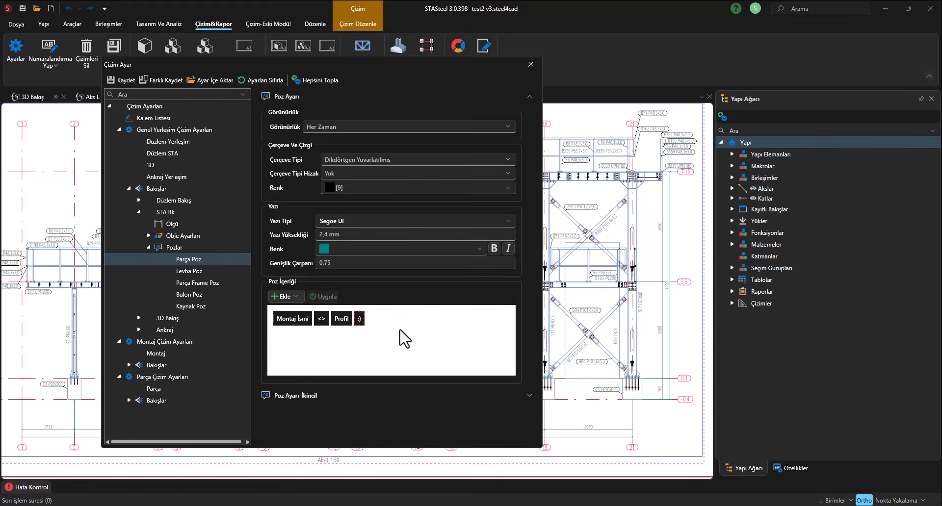
# - Set the Görünürlük of STA Bk's Levha Poz to Her Zaman and its Çerçeve Tipi to Altı Çizgili
pyautogui.click(207, 271)
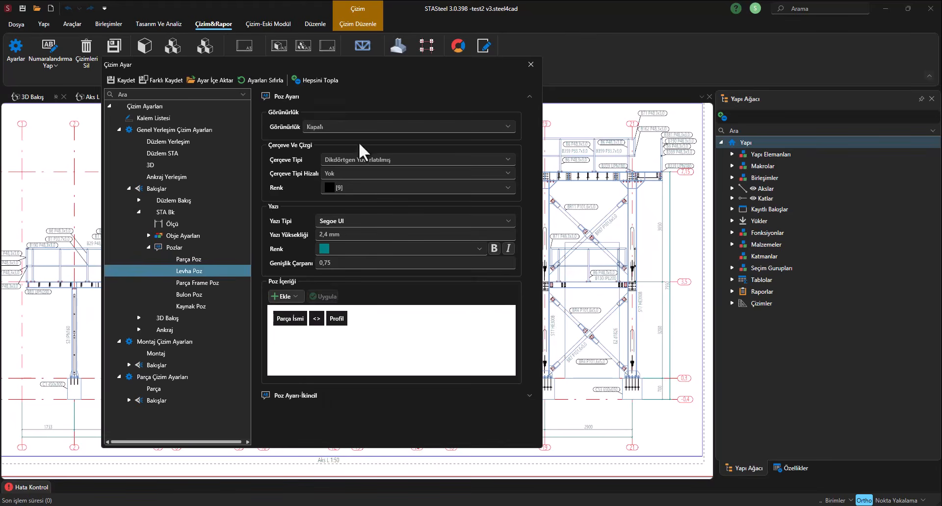
pyautogui.click(326, 127)
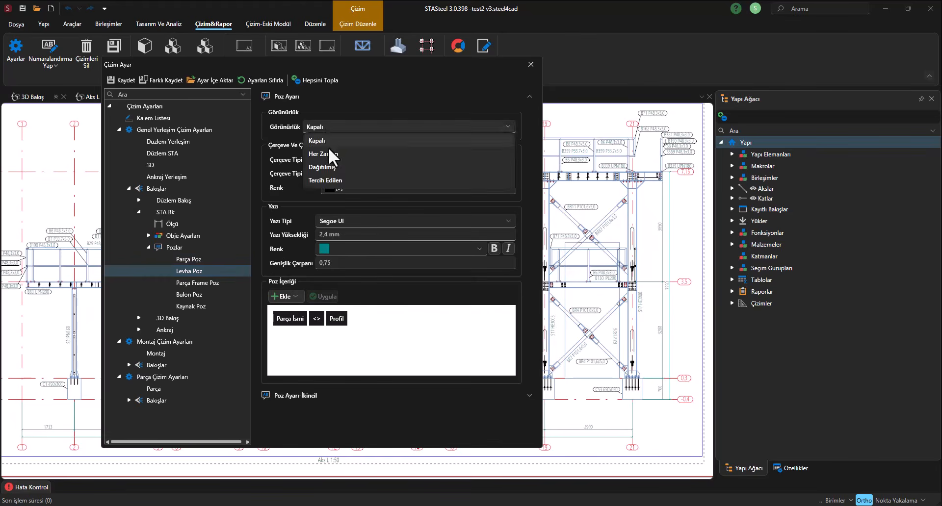
pyautogui.click(329, 152)
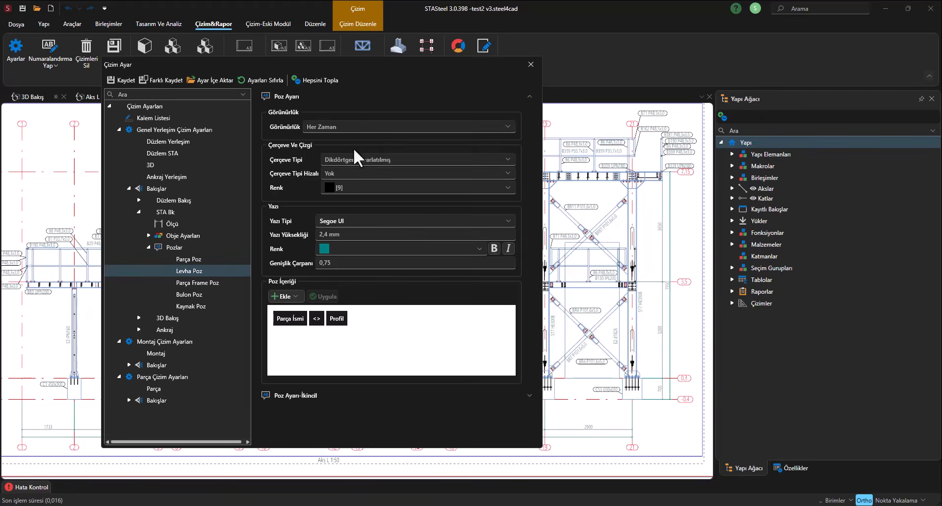
pyautogui.click(354, 159)
pyautogui.click(354, 199)
# - Set the Levha Poz text colour to magenta and remove Profil and <> from its content, leaving only Parça İsmi
pyautogui.click(476, 247)
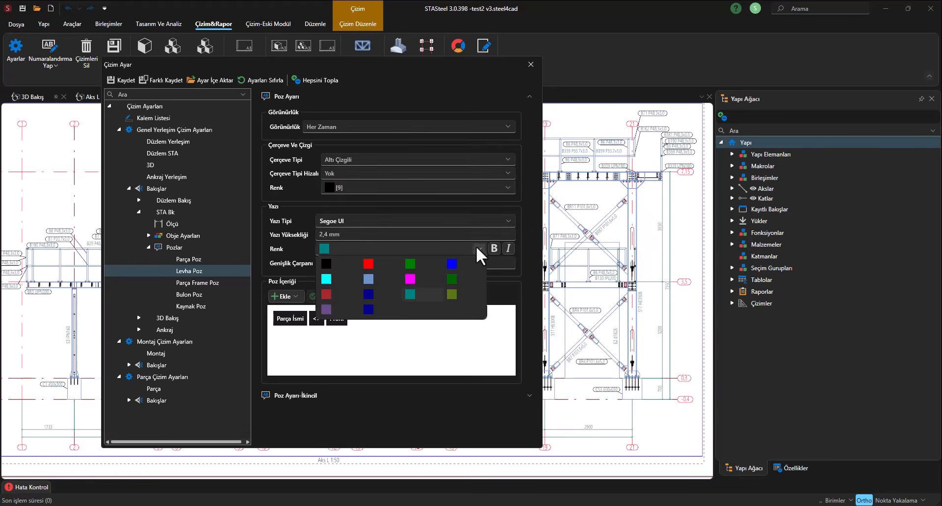
pyautogui.click(411, 279)
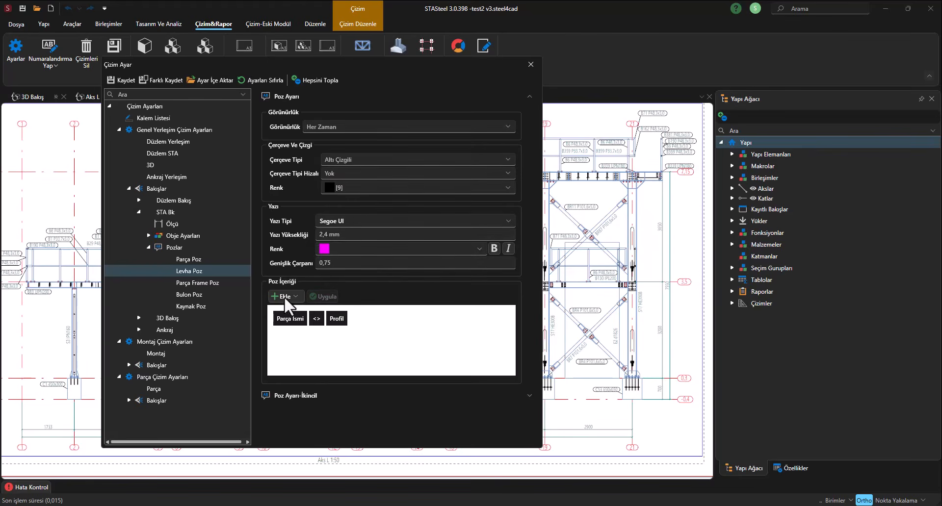
pyautogui.click(344, 315)
pyautogui.click(322, 314)
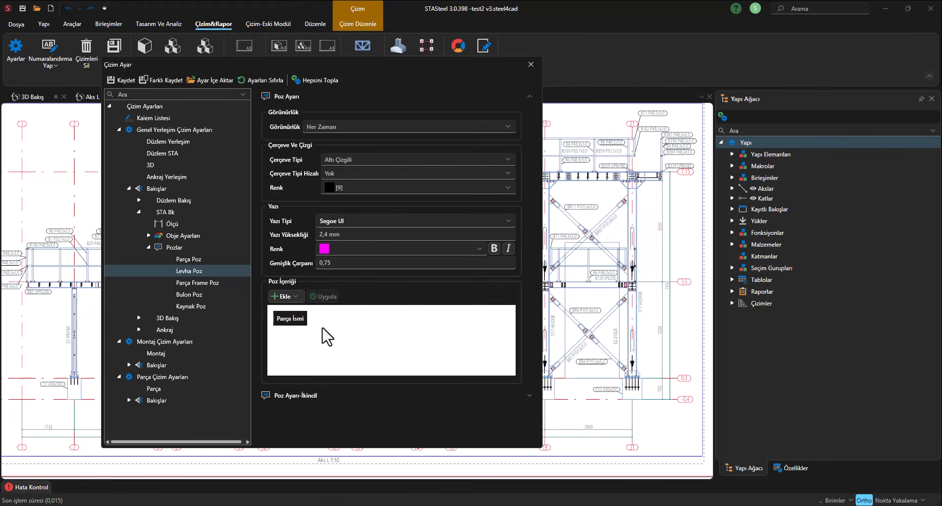
# - Check the remaining STA Bk Pozlar settings against Levha Poz and Parça Poz, and save and close the drawing settings
pyautogui.click(196, 284)
pyautogui.click(191, 295)
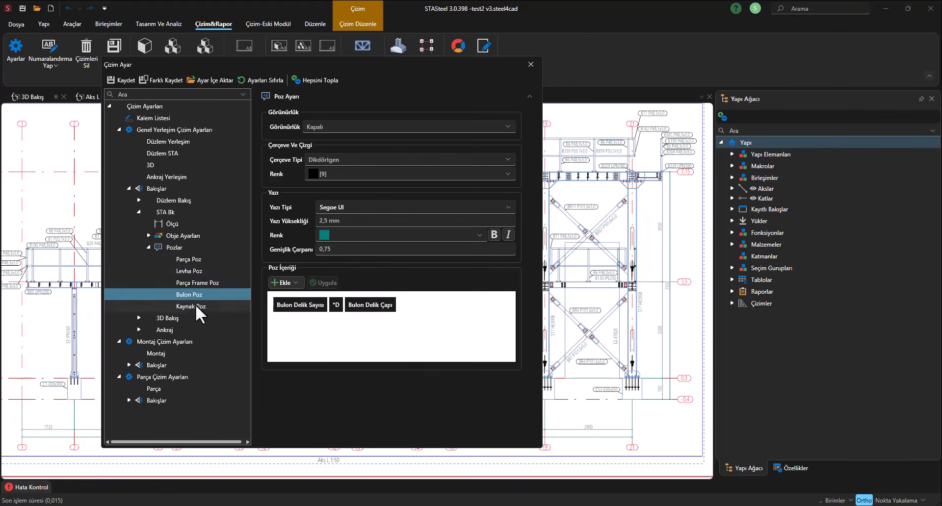
pyautogui.click(195, 305)
pyautogui.click(191, 271)
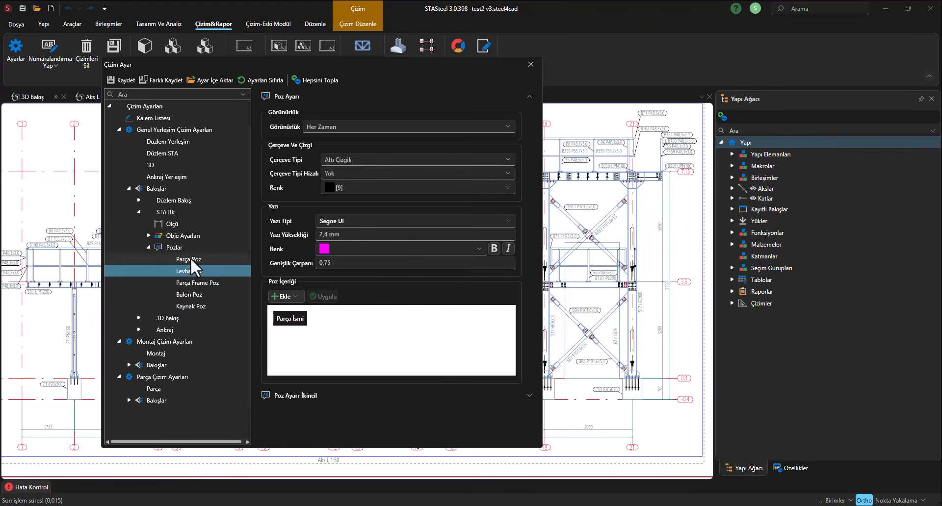
pyautogui.click(191, 258)
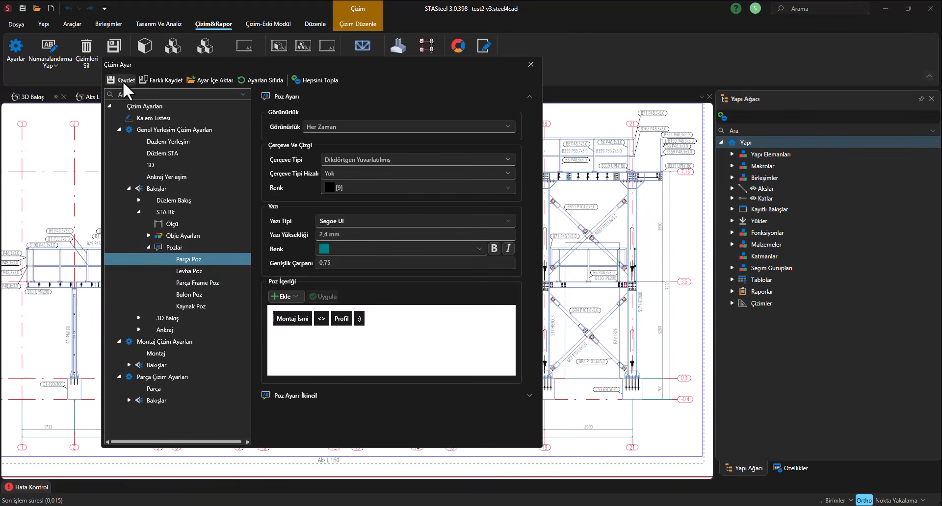
pyautogui.click(530, 64)
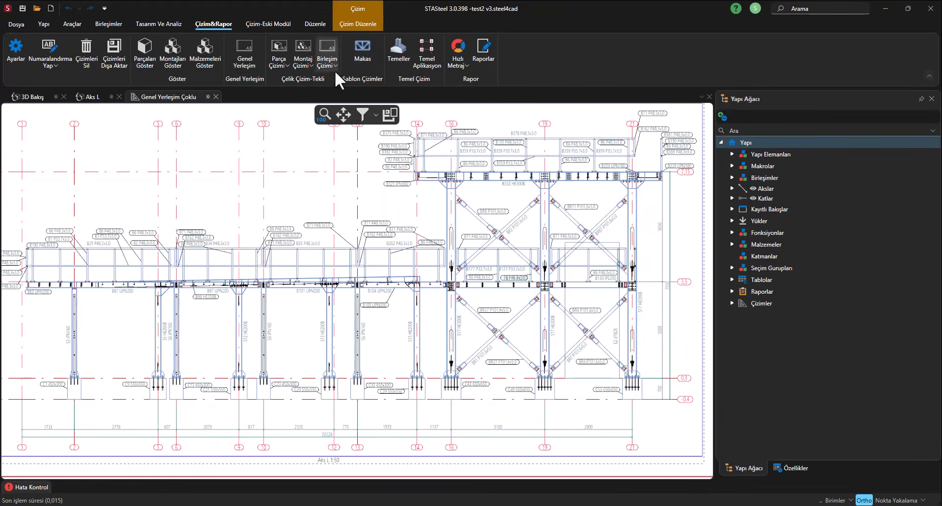
# - Create a general layout drawing of the open Aks L window using the Düzlem STA drawing setting
pyautogui.click(243, 49)
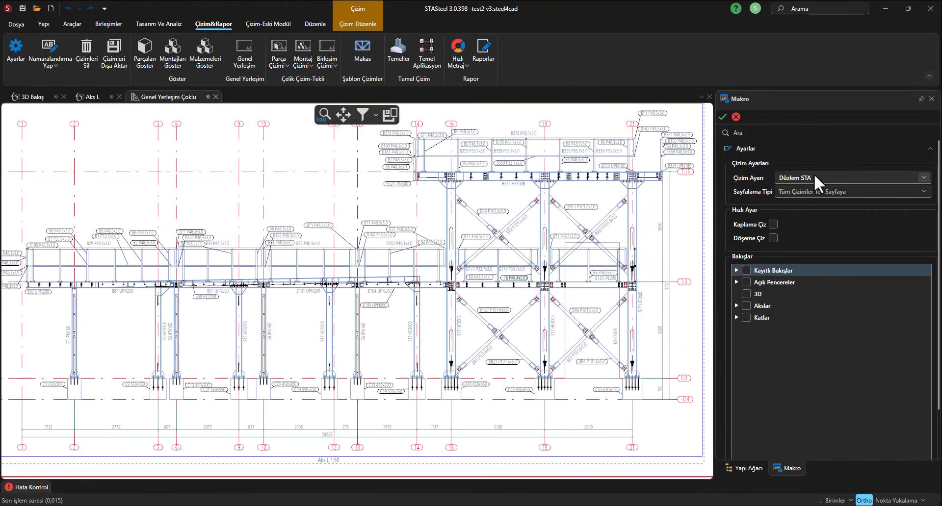
pyautogui.click(737, 282)
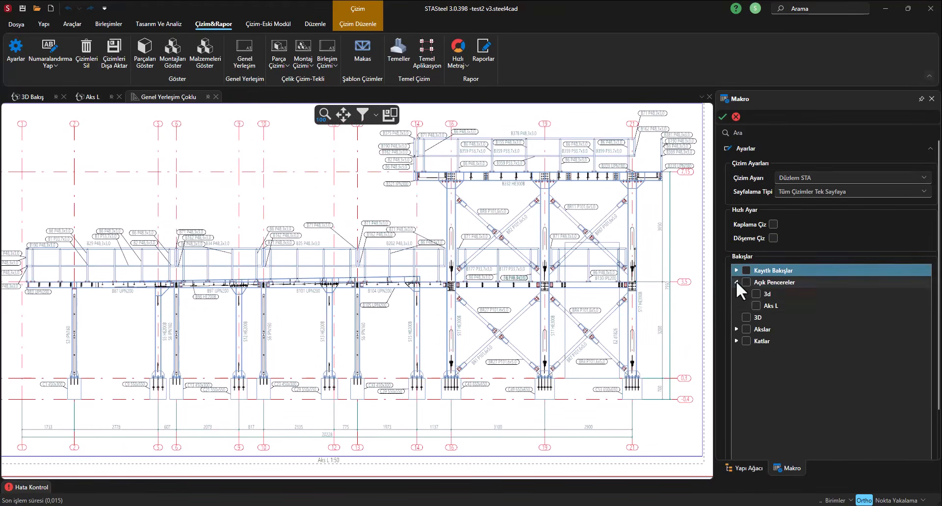
pyautogui.click(756, 305)
pyautogui.click(722, 116)
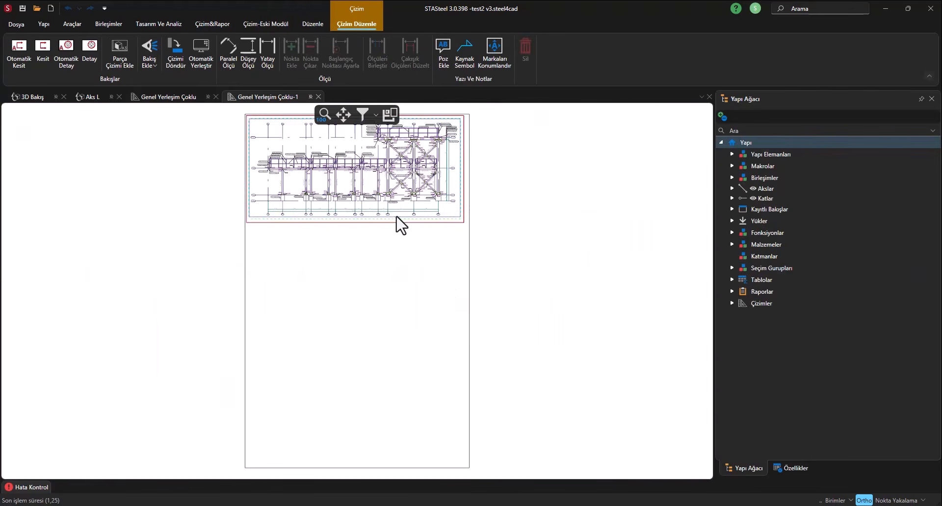
# - Examine the plate and part marks around the upper platform beams in the new Aks L drawing
pyautogui.scroll(6, 298, 131)
pyautogui.moveTo(302, 180); pyautogui.dragTo(281, 228, button='middle')
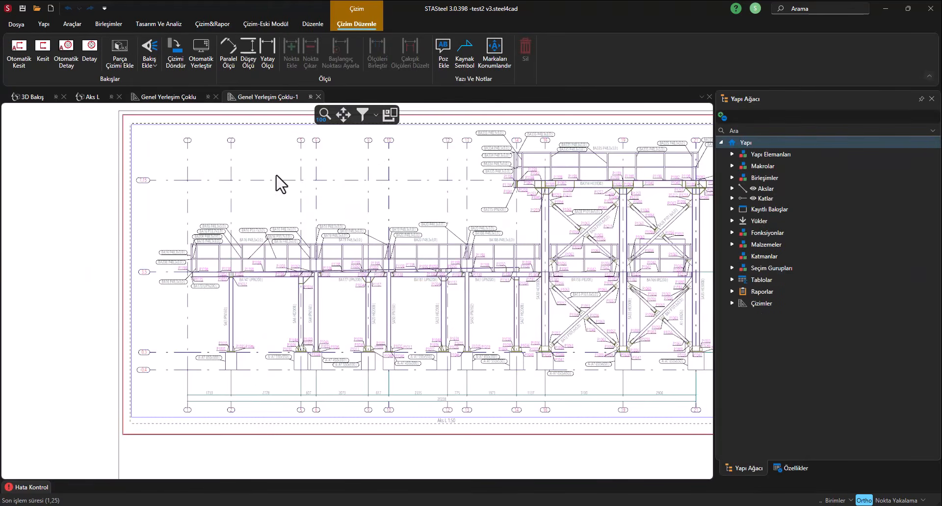
pyautogui.scroll(-2, 254, 207)
pyautogui.scroll(11, 434, 182)
pyautogui.moveTo(498, 224); pyautogui.dragTo(392, 281, button='middle')
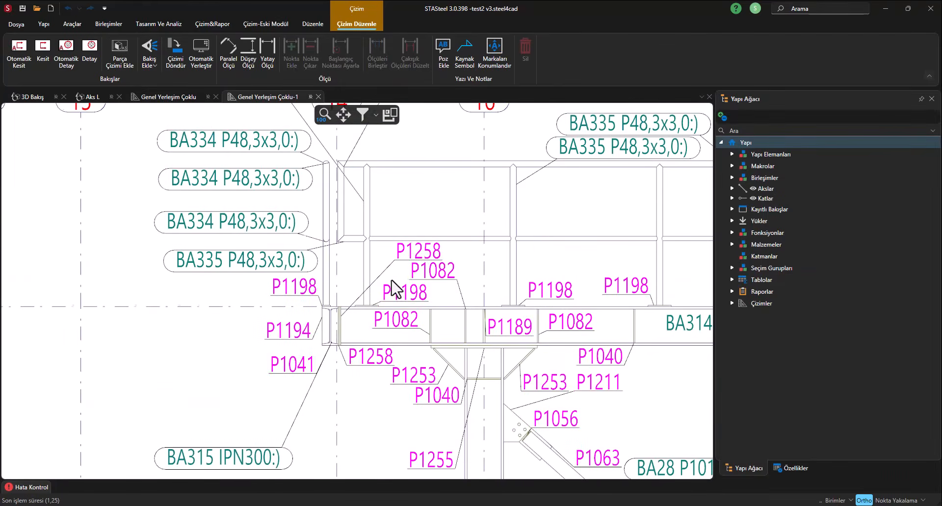
pyautogui.scroll(2, 425, 252)
pyautogui.scroll(1, 400, 265)
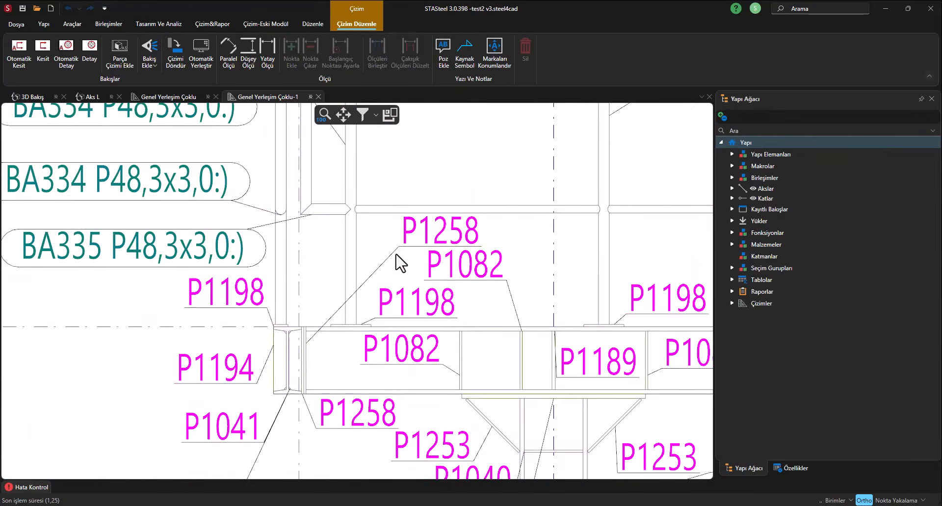
pyautogui.scroll(-1, 373, 241)
pyautogui.scroll(1, 464, 242)
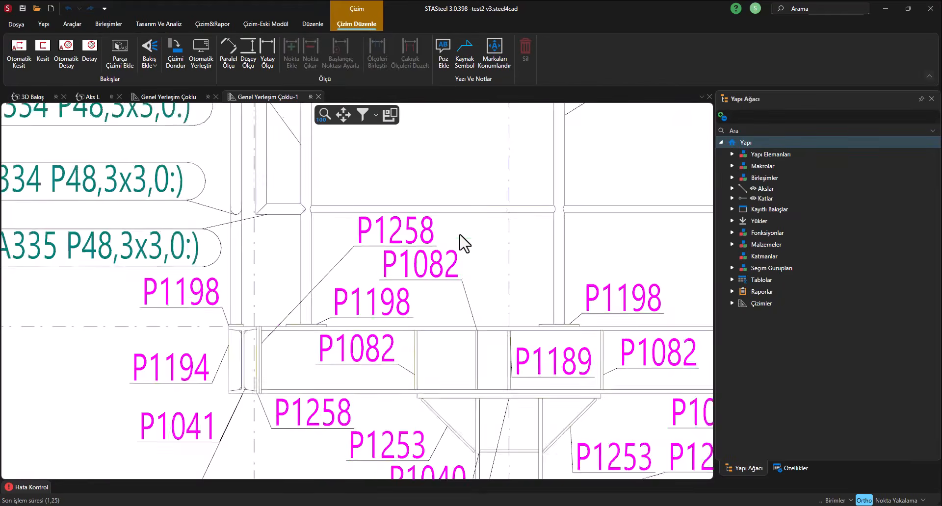
pyautogui.scroll(1, 463, 242)
# - Inspect the Poz İçeriği of the P1258 plate mark, leaving its content as it is
pyautogui.click(377, 248)
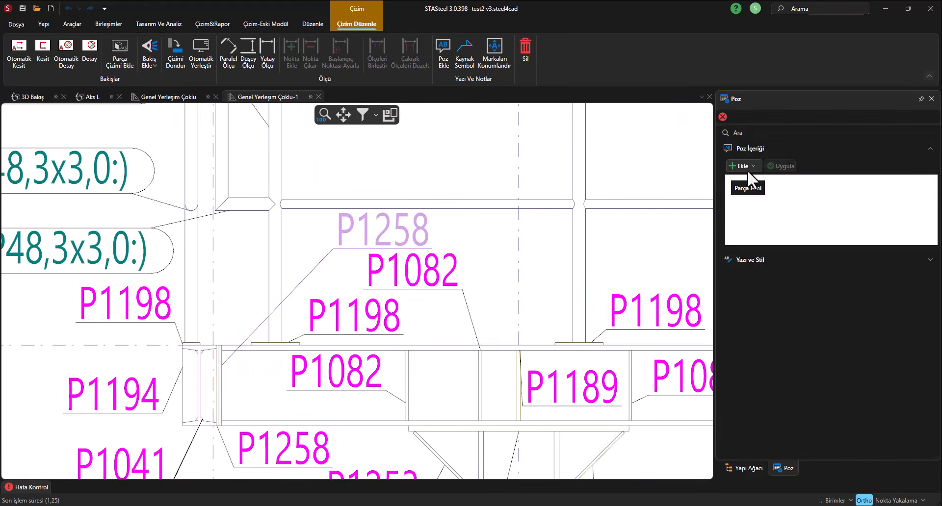
pyautogui.moveTo(745, 194)
pyautogui.scroll(-2, 482, 212)
pyautogui.rightClick(435, 159)
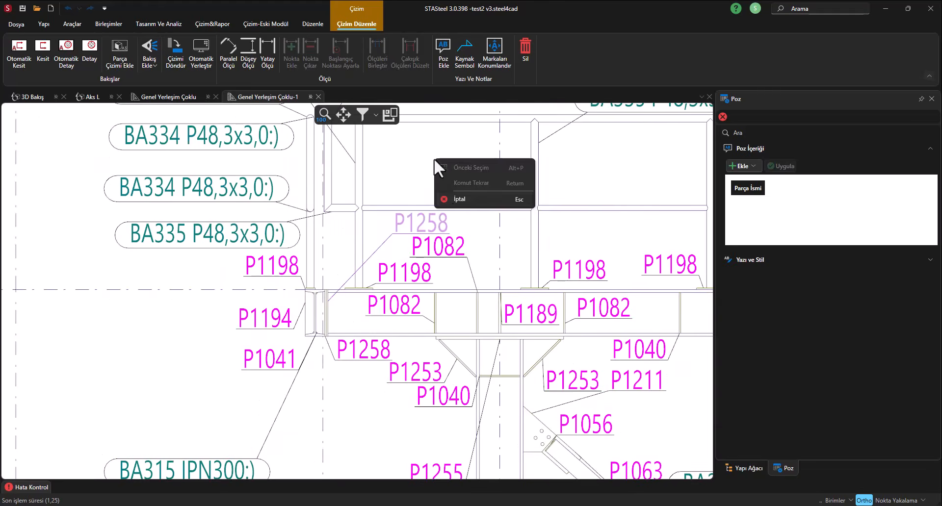
pyautogui.click(452, 201)
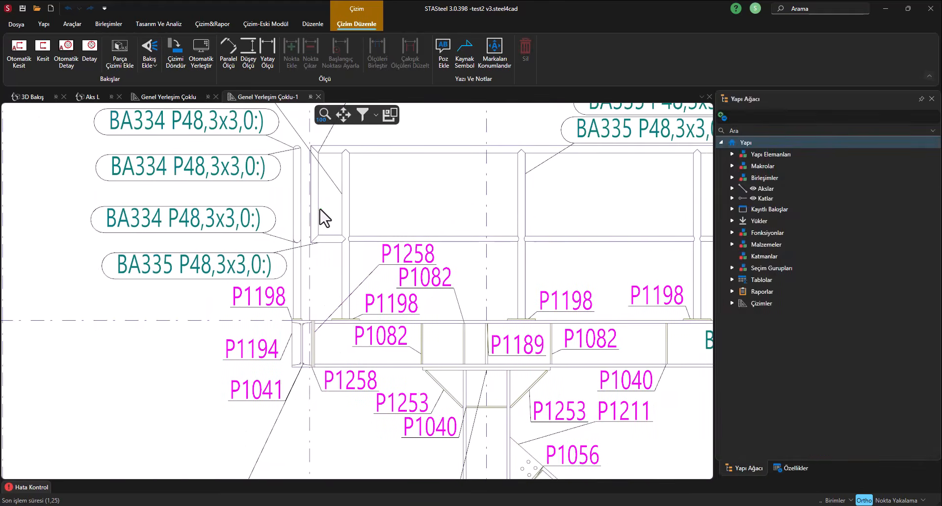
# - Inspect the Poz İçeriği of a BA334 part mark and examine the marks at the column bases
pyautogui.click(230, 226)
pyautogui.scroll(3, 199, 209)
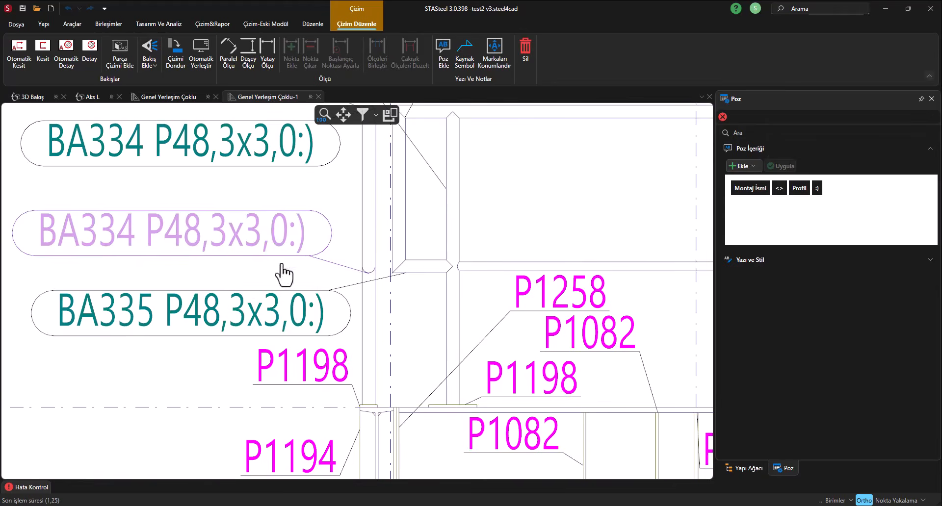
pyautogui.scroll(-2, 450, 203)
pyautogui.rightClick(501, 183)
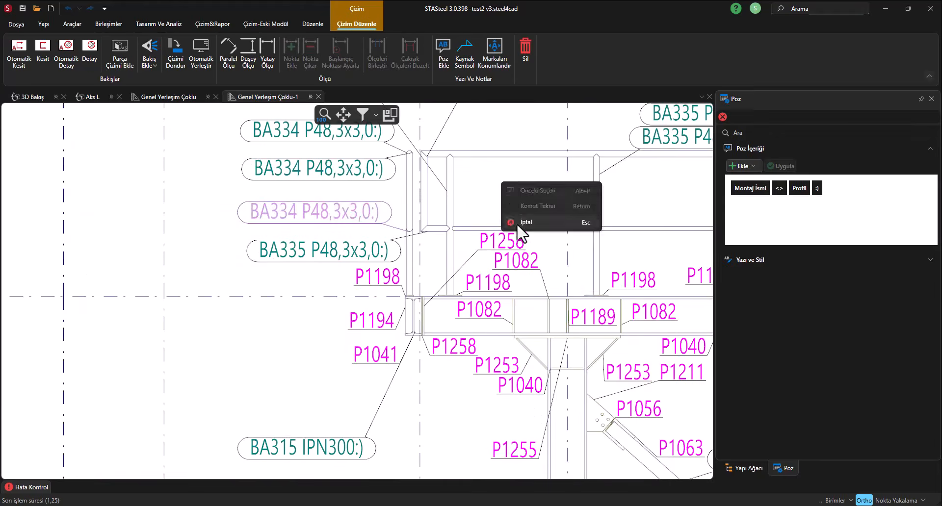
pyautogui.click(516, 223)
pyautogui.scroll(8, 252, 337)
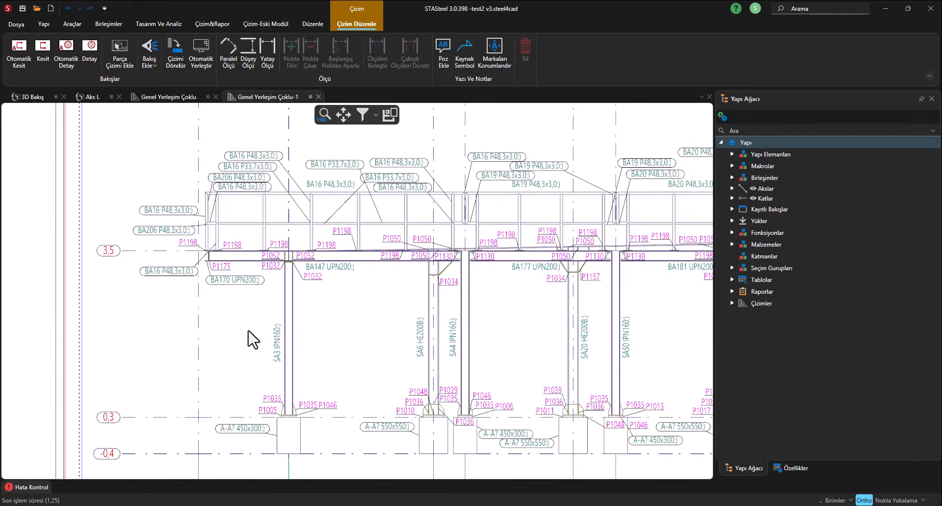
pyautogui.scroll(-3, 378, 268)
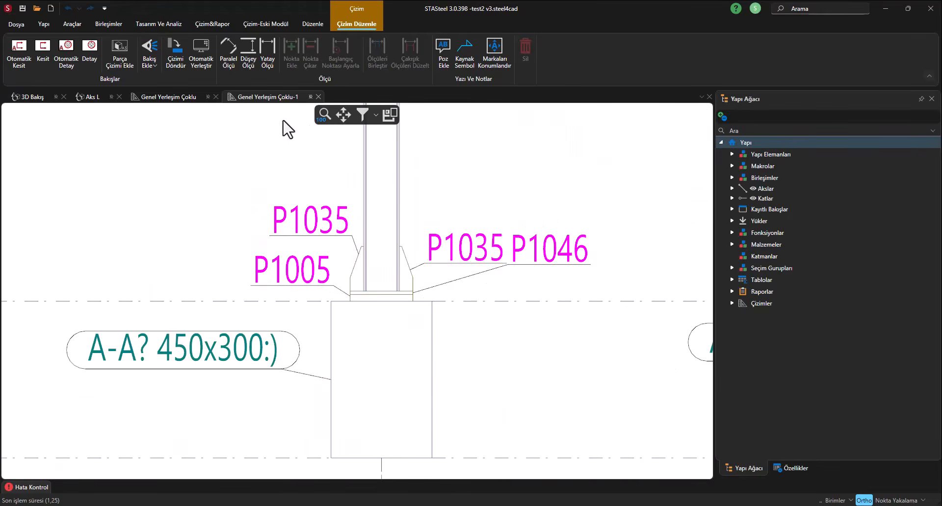
# - Place the Genel Yerleşim Çoklu-1 drawing beside Genel Yerleşim Çoklu, collapse the Yapı Ağacı panel and fit both drawings in their windows
pyautogui.moveTo(268, 97); pyautogui.dragTo(376, 285)
pyautogui.click(922, 99)
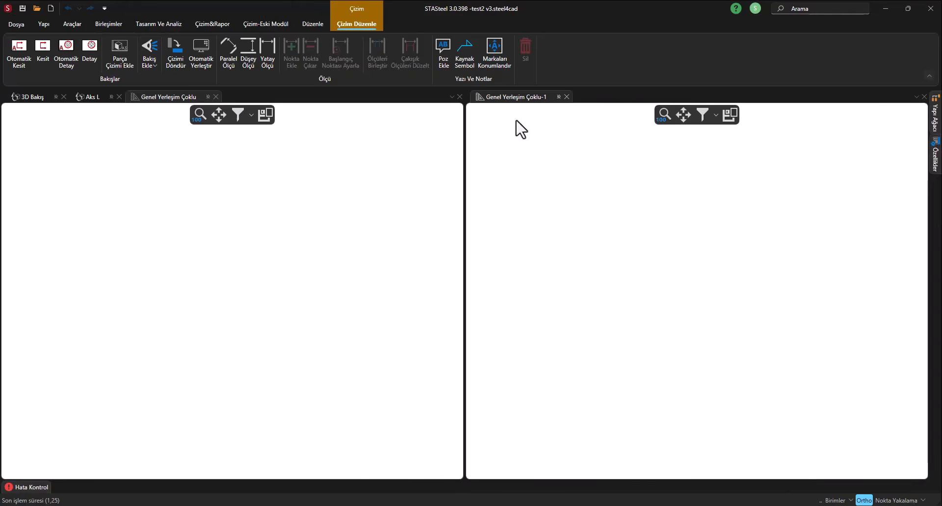
pyautogui.click(662, 117)
pyautogui.click(203, 118)
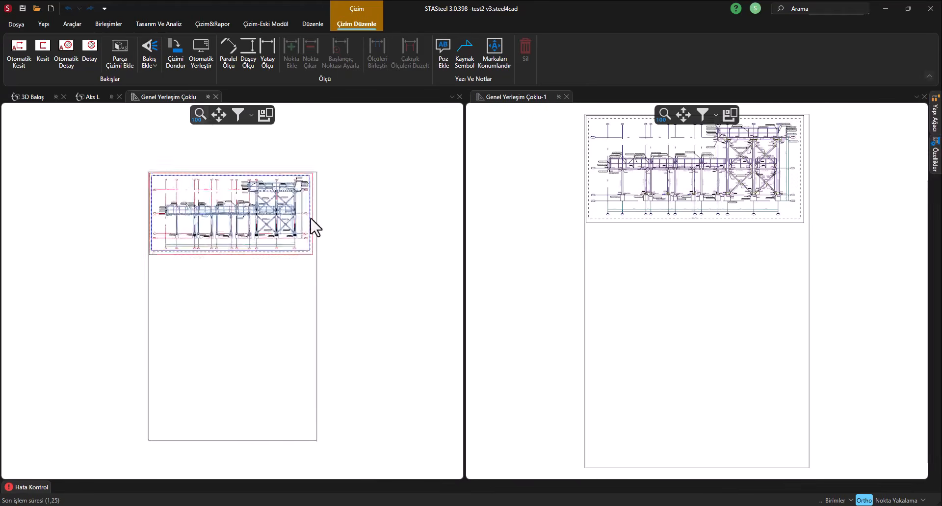
# - Compare how the beam-to-column joint and the diagonal brace end are drawn in the two layout drawings
pyautogui.scroll(6, 320, 155)
pyautogui.scroll(1, 318, 151)
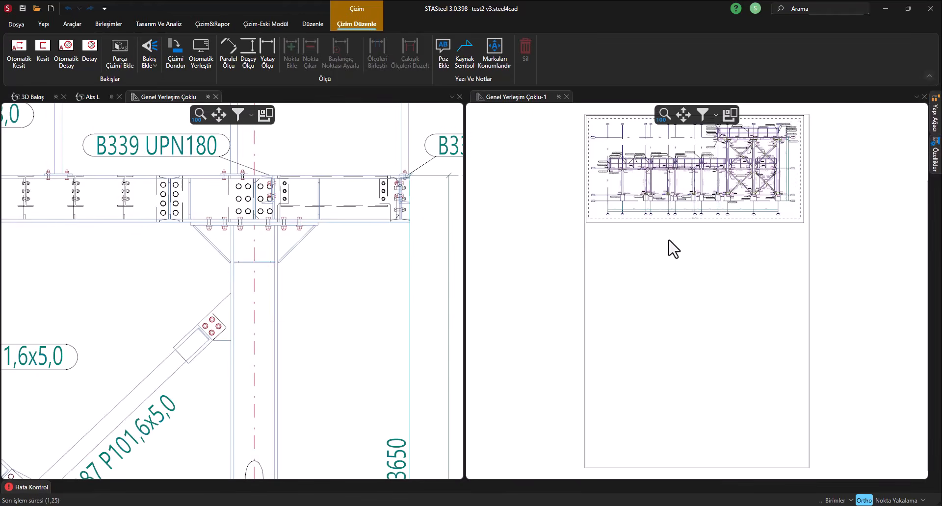
pyautogui.moveTo(719, 288); pyautogui.dragTo(613, 358, button='middle')
pyautogui.scroll(11, 669, 214)
pyautogui.scroll(10, 689, 215)
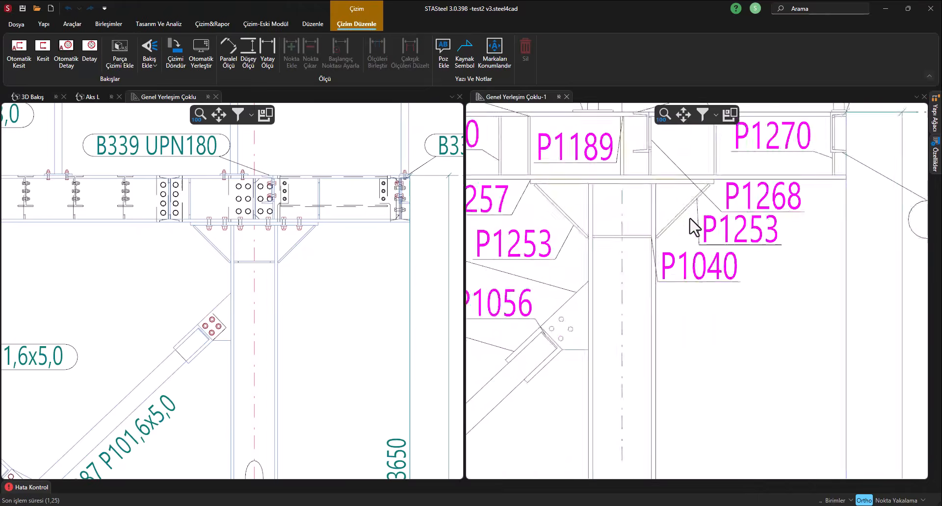
pyautogui.scroll(2, 319, 254)
pyautogui.scroll(-2, 334, 248)
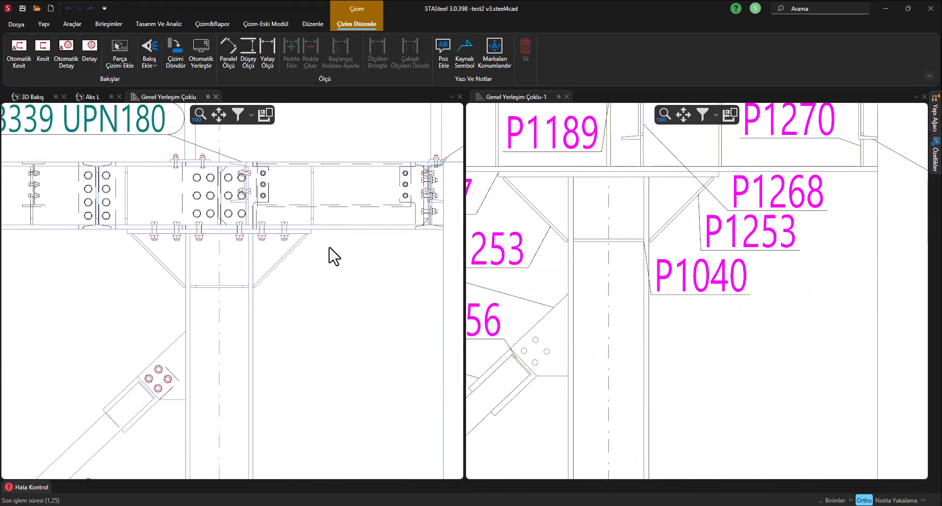
pyautogui.moveTo(328, 257); pyautogui.dragTo(362, 235, button='middle')
pyautogui.scroll(3, 279, 267)
pyautogui.scroll(2, 287, 277)
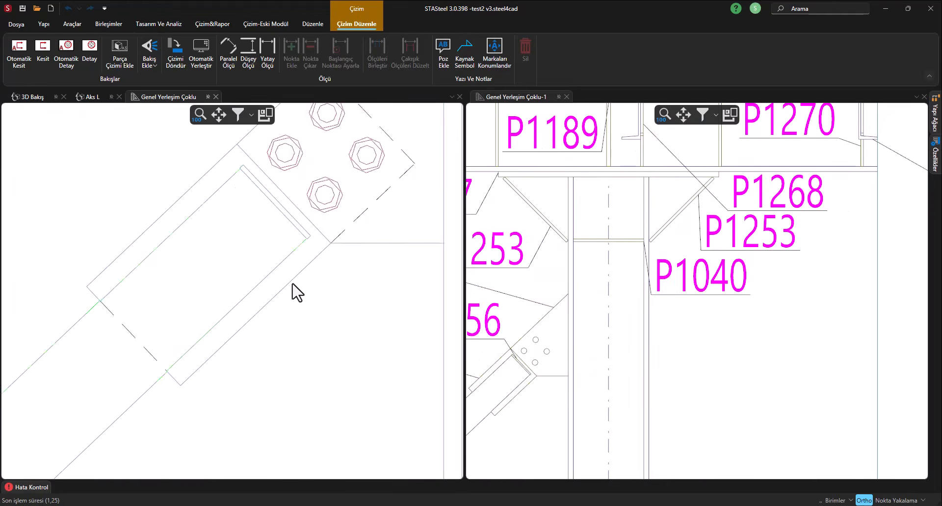
pyautogui.scroll(-1, 333, 278)
pyautogui.scroll(-3, 652, 185)
pyautogui.scroll(3, 591, 290)
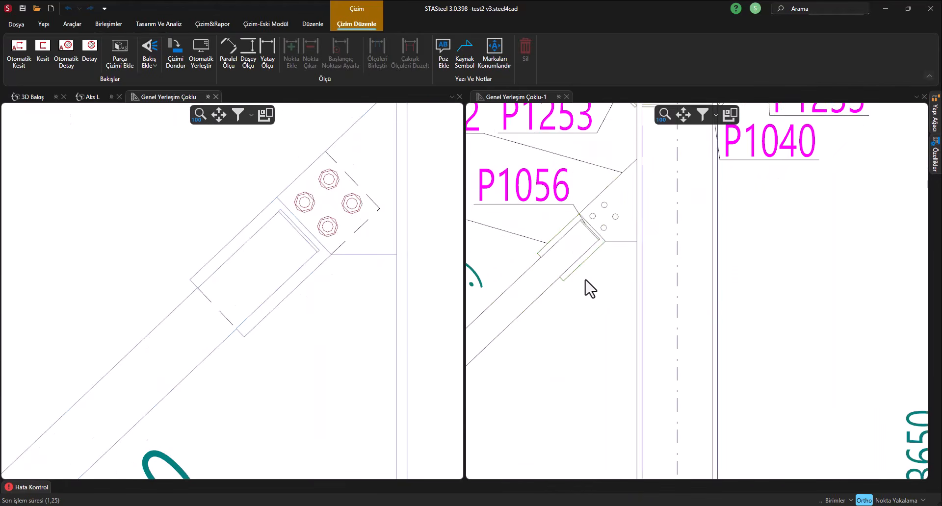
# - Compare the bolts, hidden lines and marks at the brace gusset plate between the two drawings
pyautogui.click(297, 288)
pyautogui.moveTo(937, 152)
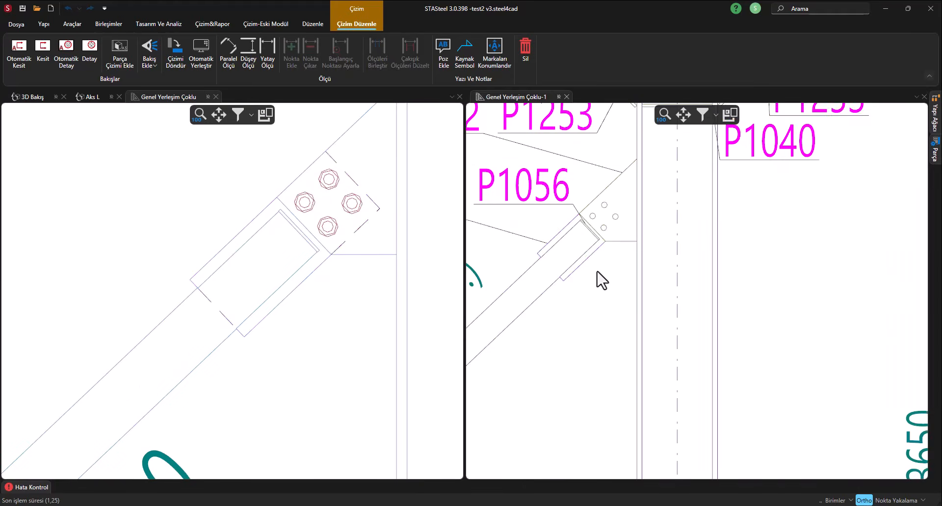
pyautogui.scroll(-3, 601, 282)
pyautogui.scroll(3, 326, 210)
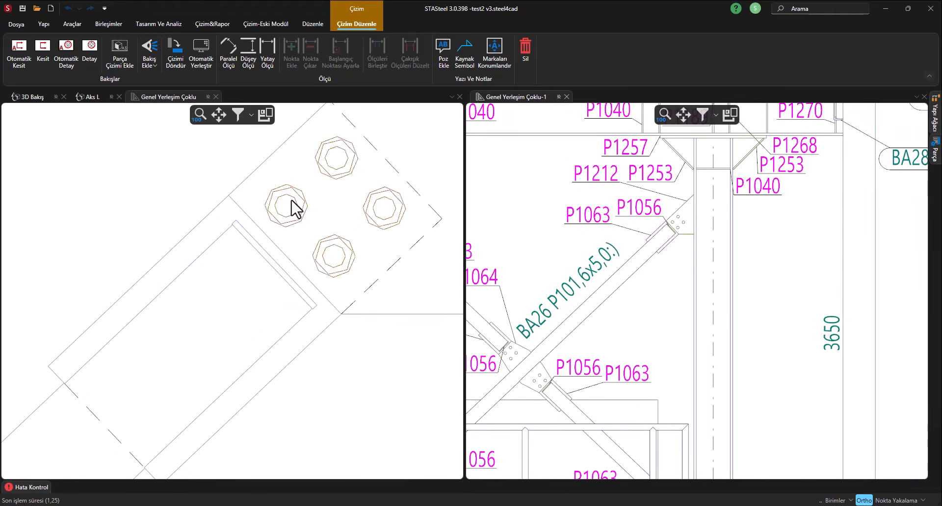
pyautogui.scroll(3, 663, 223)
pyautogui.scroll(3, 679, 231)
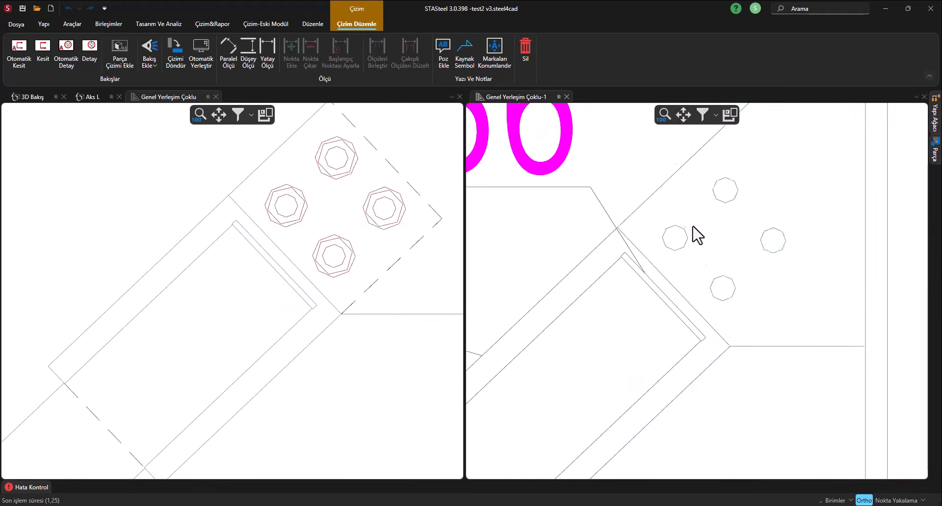
pyautogui.scroll(-5, 714, 206)
pyautogui.scroll(-5, 122, 220)
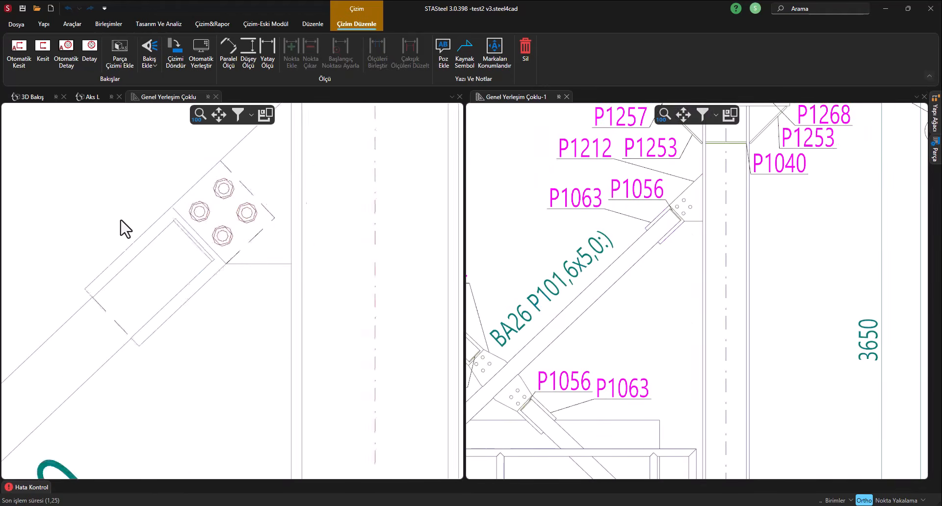
pyautogui.scroll(-3, 642, 240)
pyautogui.scroll(-2, 698, 257)
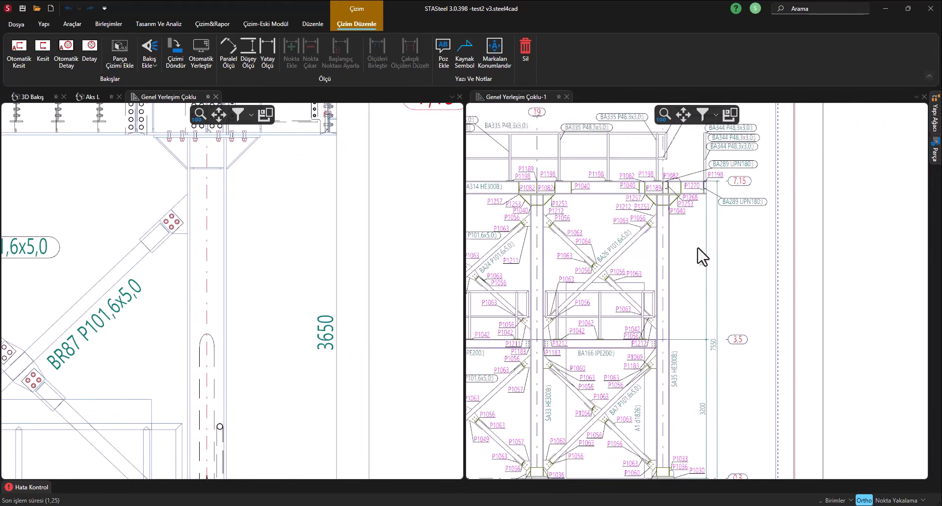
# - Compare the column bases, foundations and plate marks around axes 19 and 21 in both drawings
pyautogui.scroll(-2, 715, 233)
pyautogui.scroll(-5, 270, 275)
pyautogui.moveTo(276, 309); pyautogui.dragTo(303, 220, button='middle')
pyautogui.scroll(-2, 741, 205)
pyautogui.moveTo(738, 294); pyautogui.dragTo(780, 234, button='middle')
pyautogui.scroll(-1, 780, 233)
pyautogui.scroll(6, 741, 339)
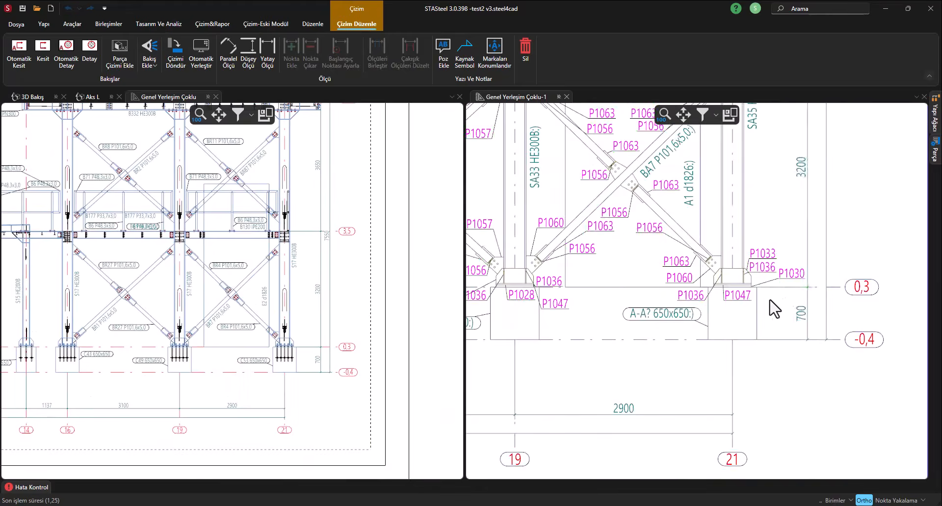
pyautogui.scroll(2, 724, 274)
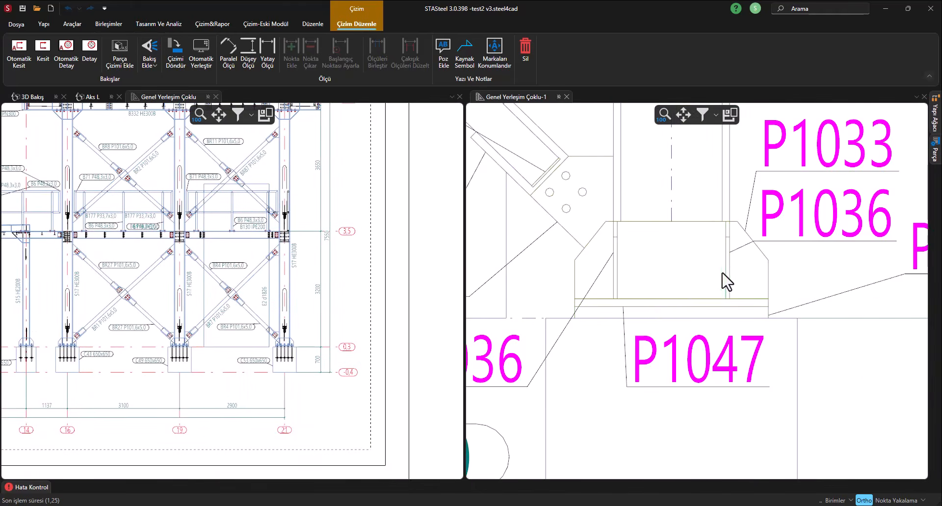
pyautogui.scroll(2, 270, 388)
pyautogui.scroll(-3, 721, 270)
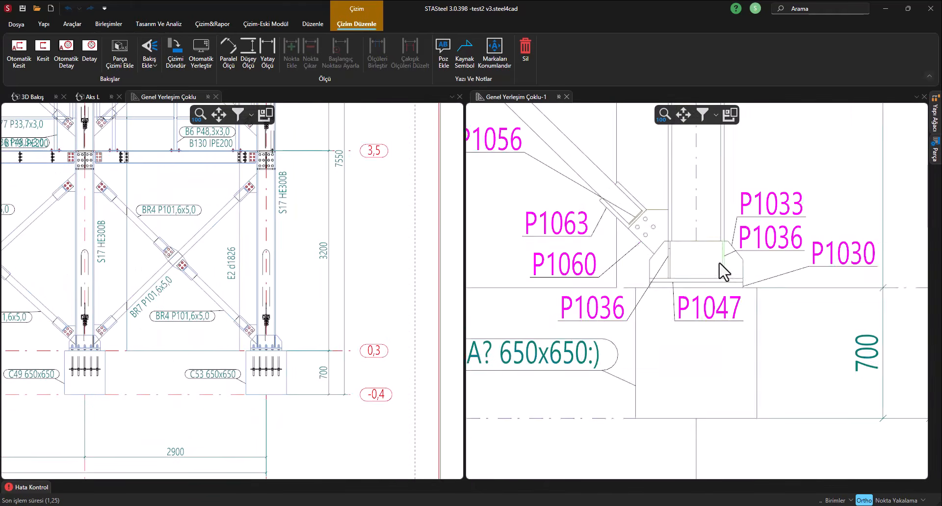
pyautogui.scroll(-1, 659, 269)
pyautogui.scroll(-1, 280, 295)
# - Compare the lower platform's beams, columns and marks in the two full Aks L drawings
pyautogui.scroll(-5, 243, 324)
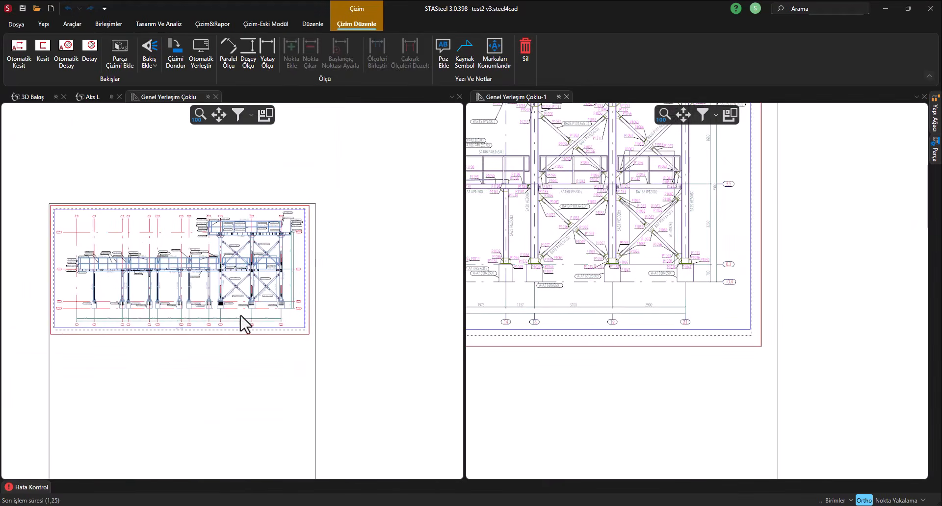
pyautogui.scroll(-5, 602, 273)
pyautogui.scroll(5, 635, 284)
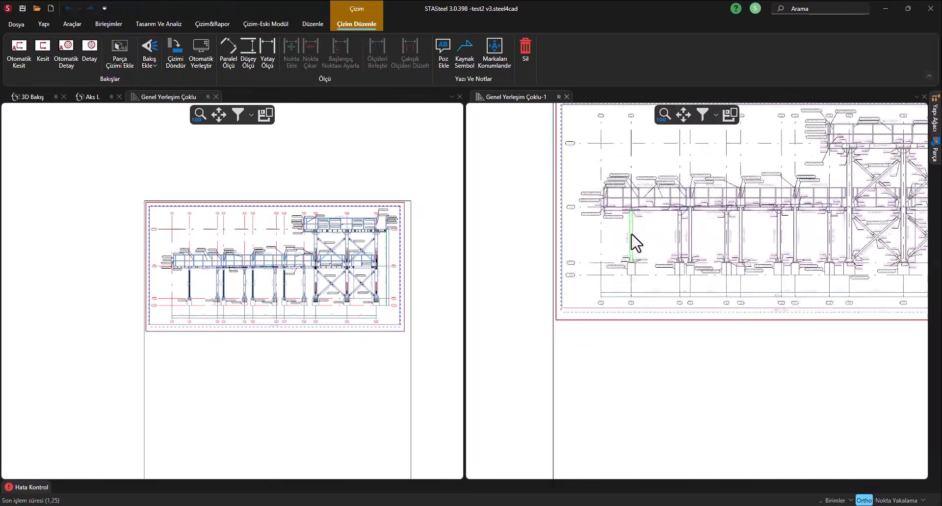
pyautogui.scroll(-2, 643, 282)
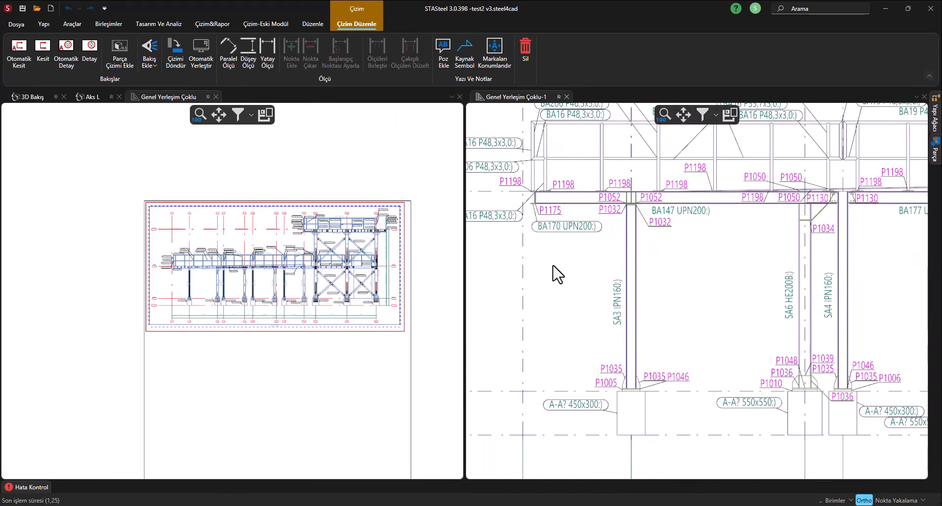
pyautogui.scroll(-2, 553, 274)
pyautogui.scroll(3, 170, 282)
pyautogui.scroll(2, 177, 284)
pyautogui.scroll(2, 227, 263)
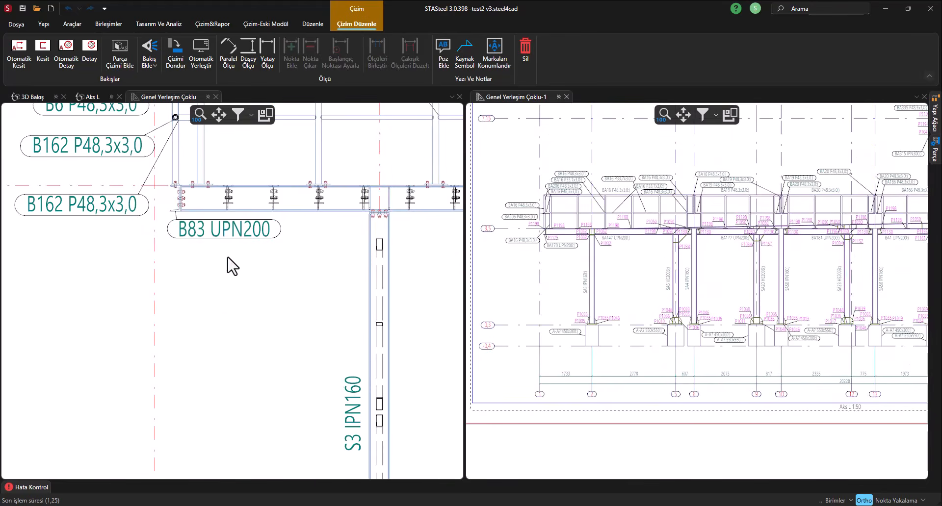
pyautogui.scroll(3, 579, 216)
pyautogui.scroll(2, 612, 310)
pyautogui.scroll(-1, 558, 268)
pyautogui.scroll(-3, 554, 269)
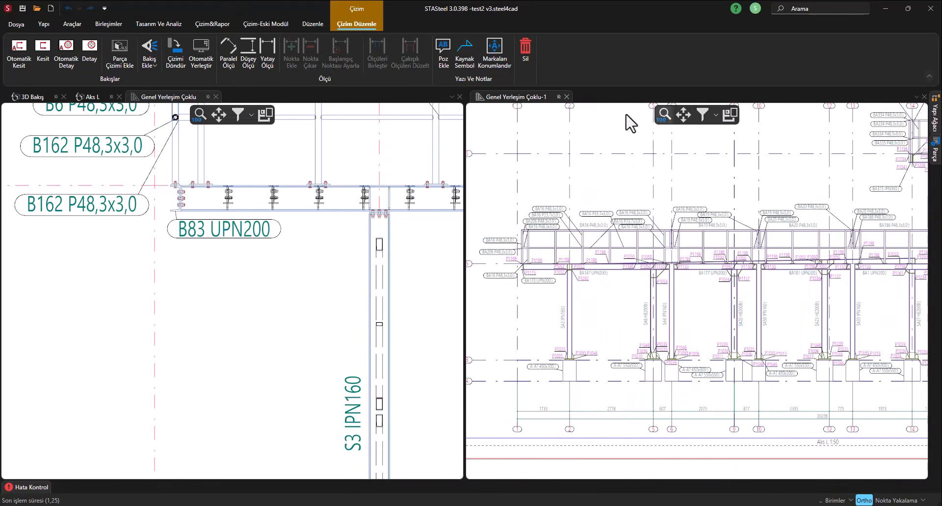
# - Return the Genel Yerleşim Çoklu-1 drawing to the shared window group and open the drawing settings
pyautogui.moveTo(515, 98); pyautogui.dragTo(460, 287)
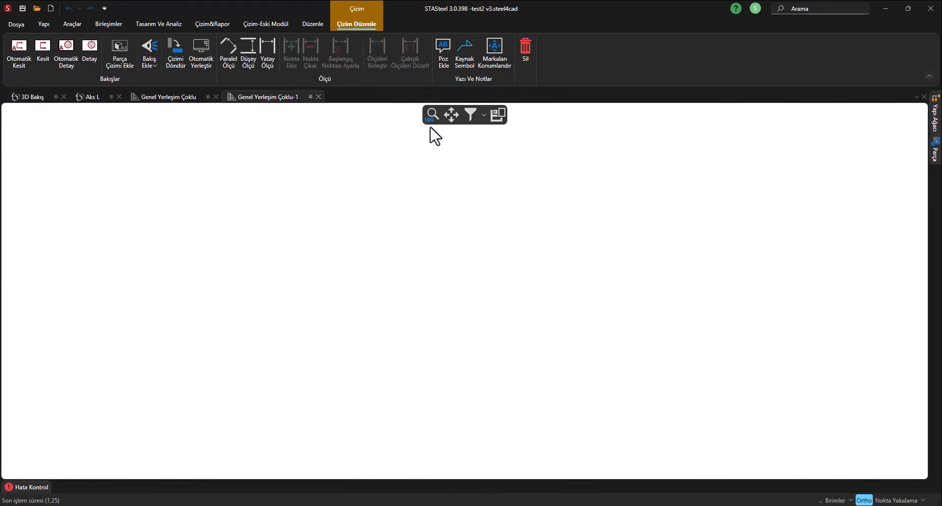
pyautogui.click(224, 23)
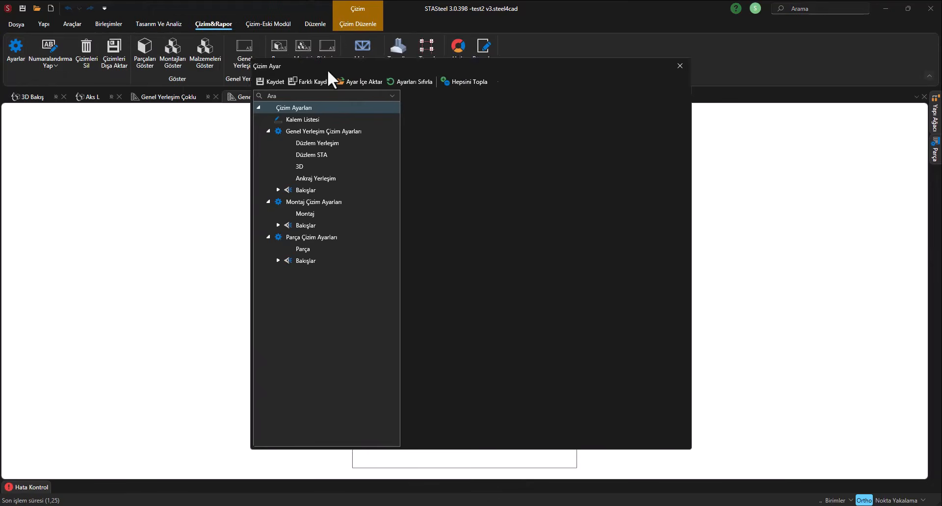
pyautogui.moveTo(328, 69); pyautogui.dragTo(233, 88)
# - Review the page, assigned view and Ankraj Yerleşim settings of the Düzlem STA layout
pyautogui.click(187, 202)
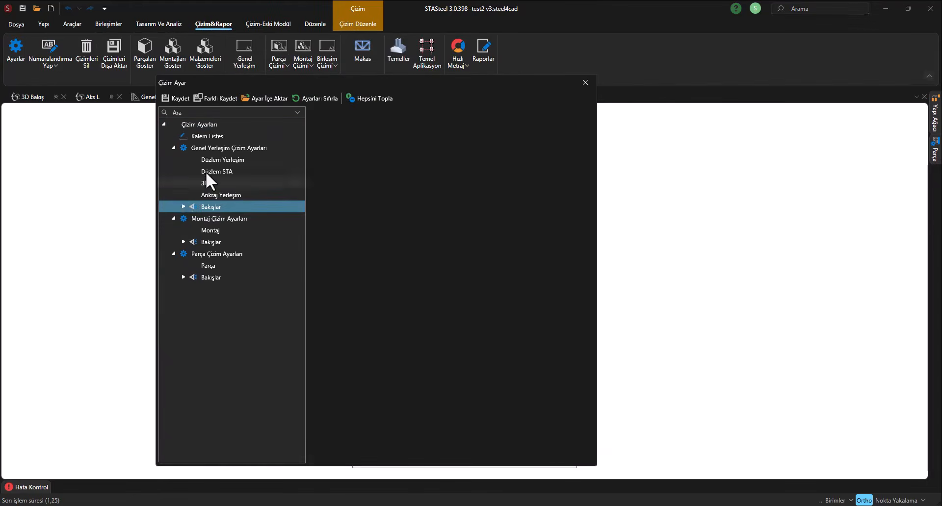
pyautogui.click(214, 172)
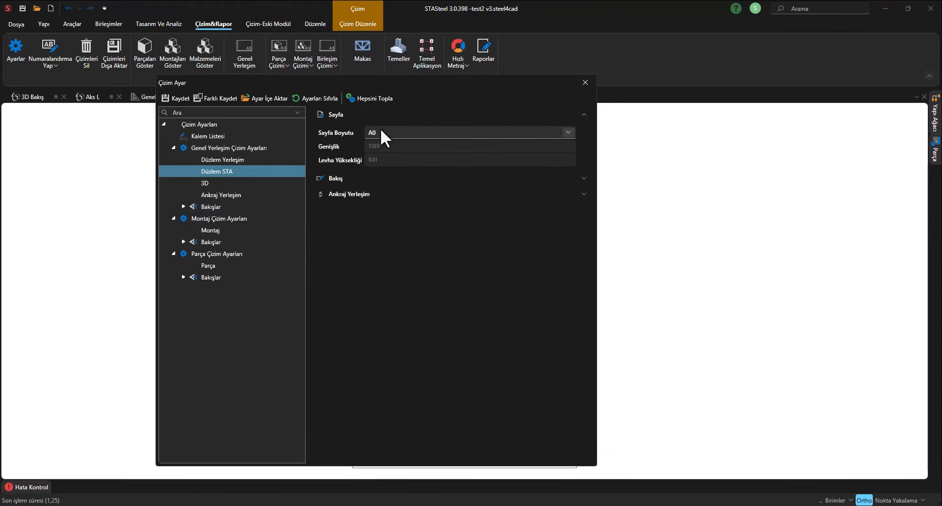
pyautogui.click(352, 177)
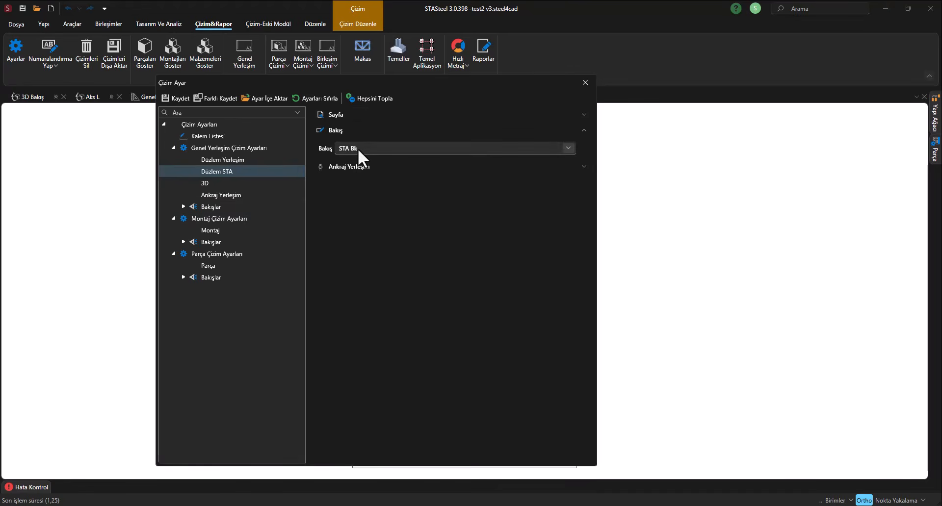
pyautogui.click(354, 168)
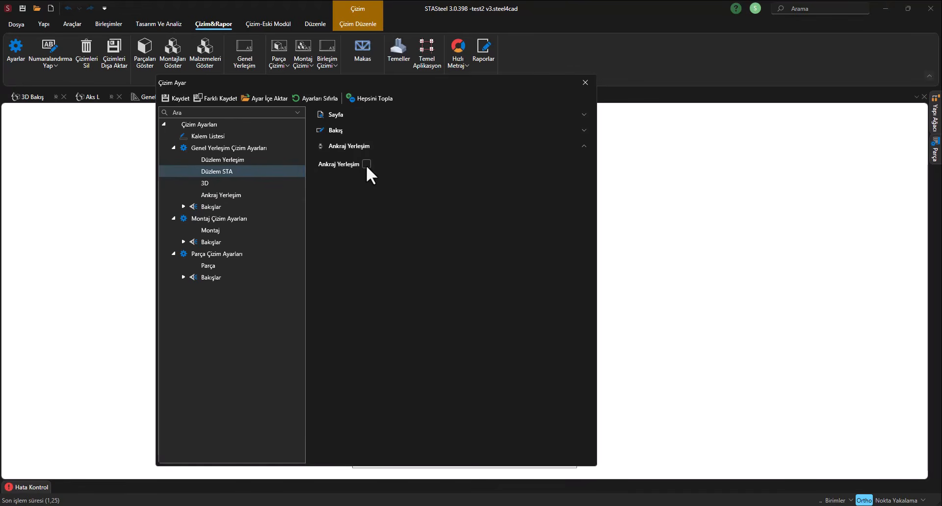
pyautogui.click(184, 206)
pyautogui.click(338, 145)
pyautogui.click(354, 130)
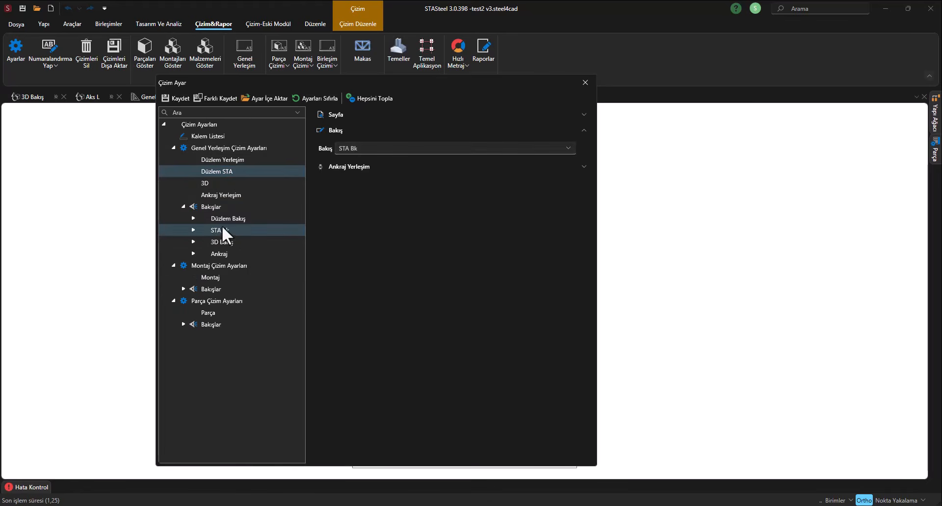
# - Review the Ölçek, Kısaltma and Akıllı Pozlama settings of the STA Bk view
pyautogui.click(206, 230)
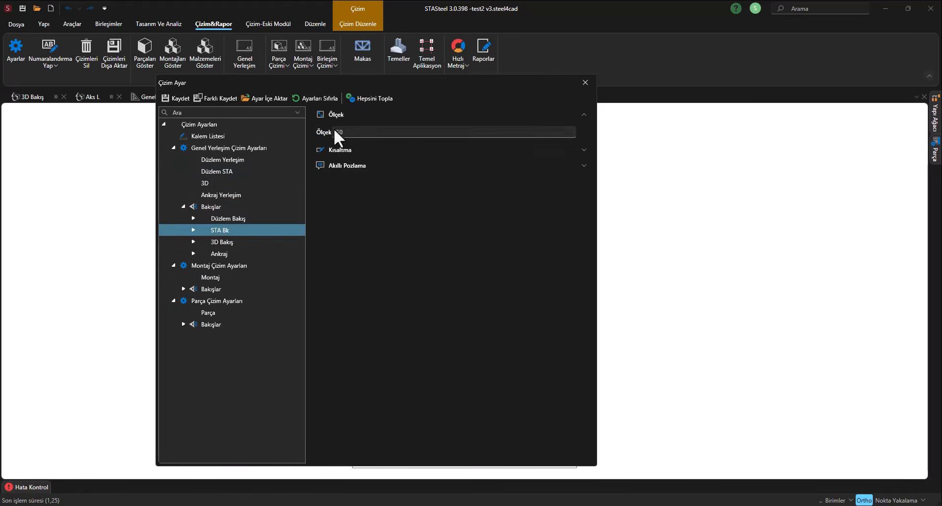
pyautogui.click(346, 149)
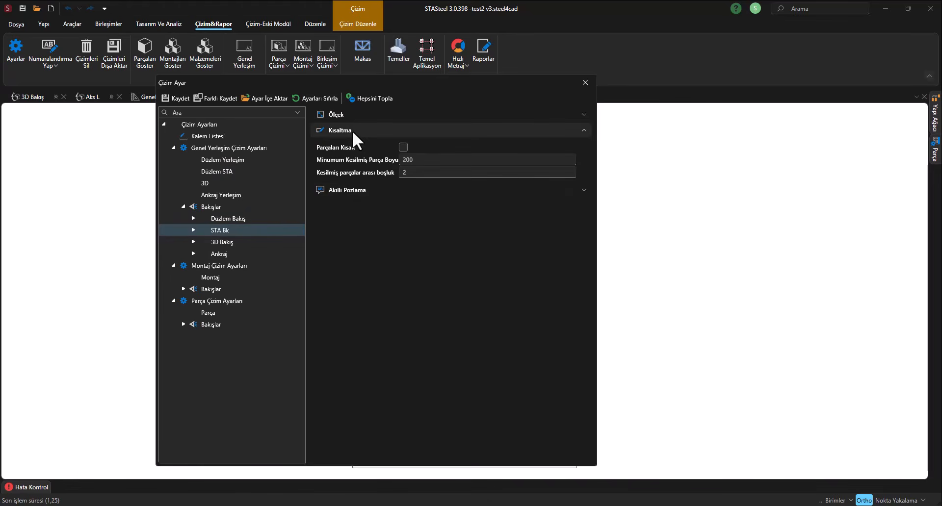
pyautogui.click(347, 185)
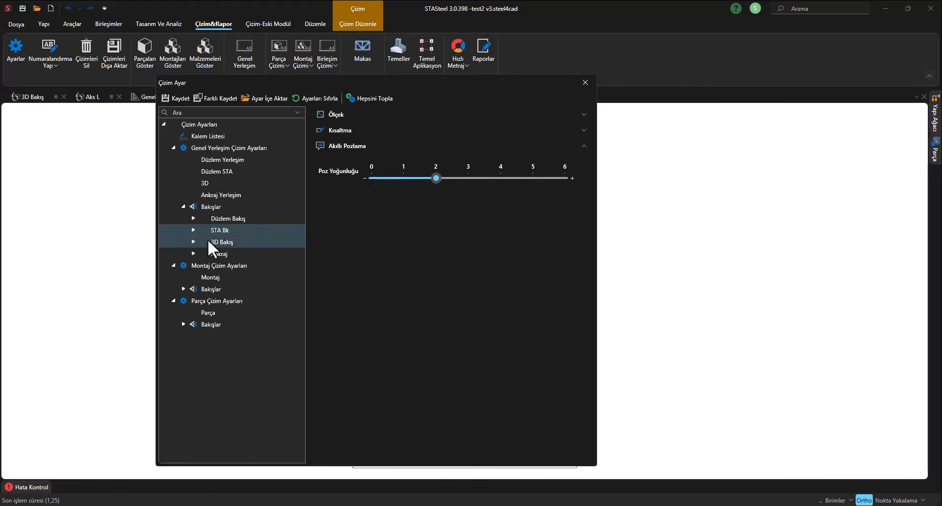
# - Review the Ölçü settings of the STA Bk view, including dimension types, appearance and text
pyautogui.click(194, 230)
pyautogui.click(226, 242)
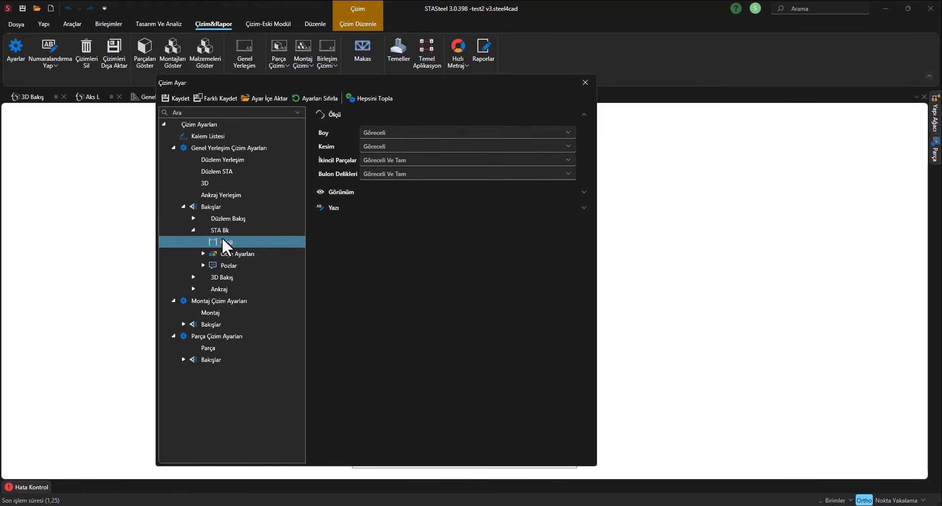
pyautogui.click(344, 192)
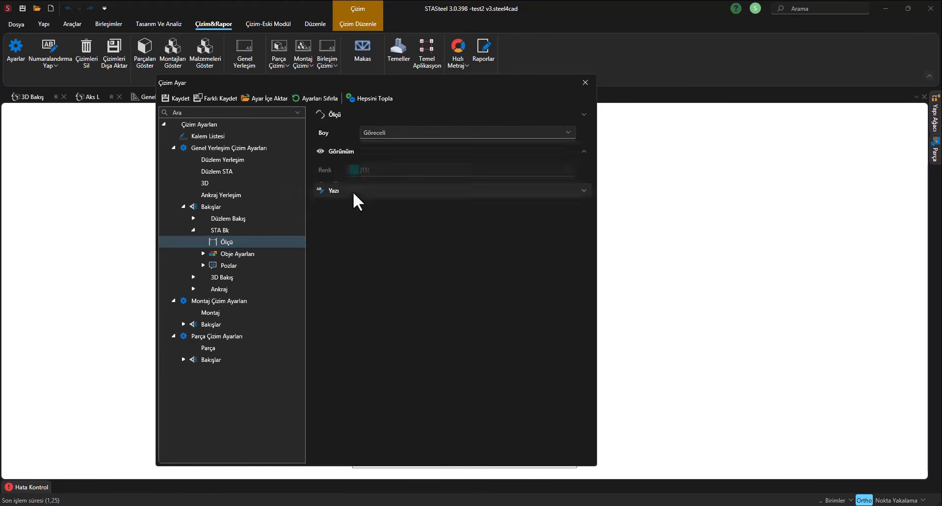
pyautogui.click(349, 183)
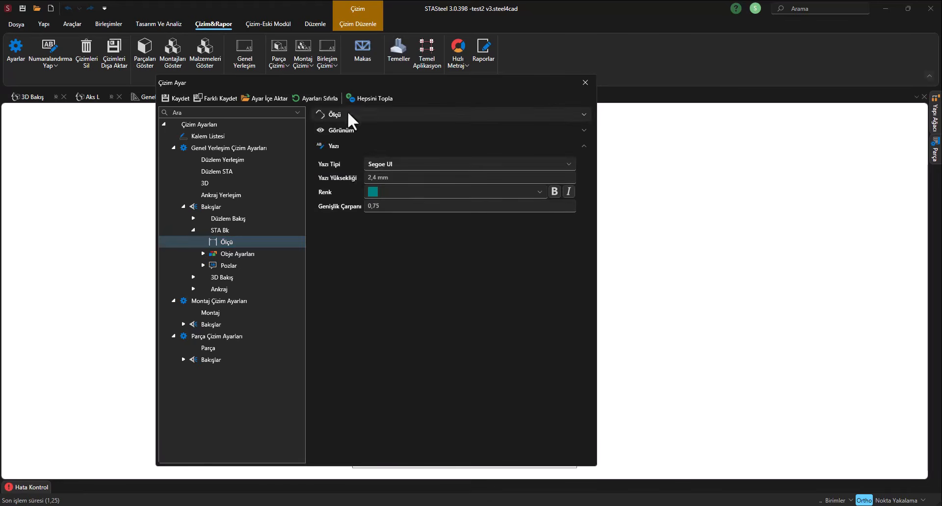
# - Review the line visibility and appearance settings for Parça objects in the STA Bk view
pyautogui.click(204, 253)
pyautogui.click(241, 265)
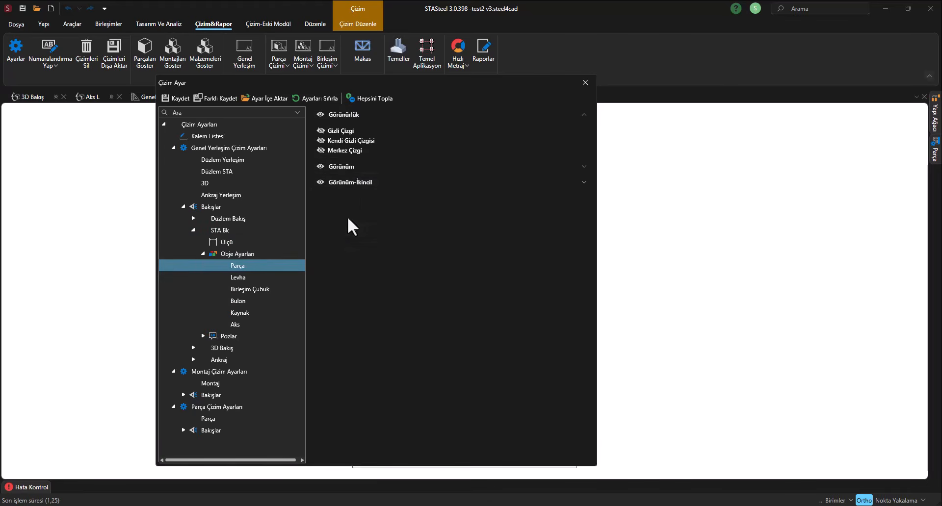
pyautogui.click(356, 165)
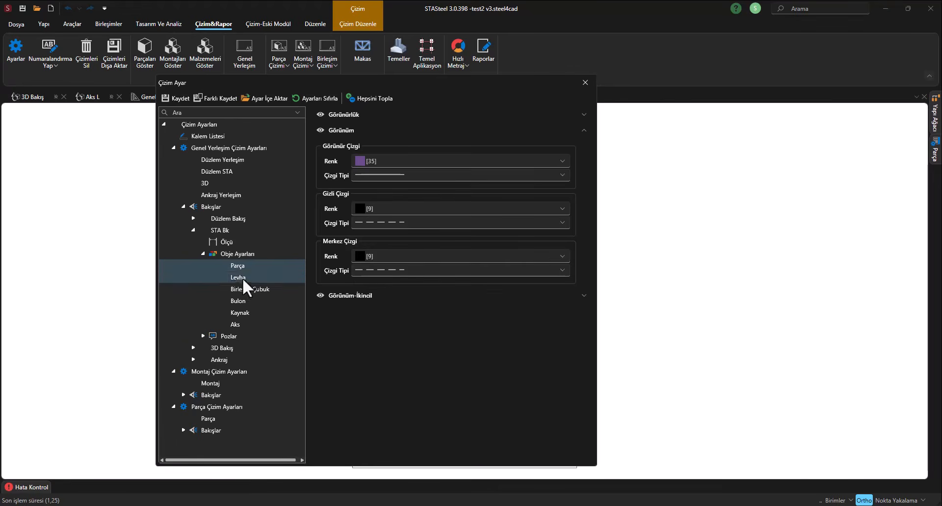
# - Set the visibility of the Levha Poz marks in the STA Bk view to Kapalı
pyautogui.click(203, 336)
pyautogui.click(246, 348)
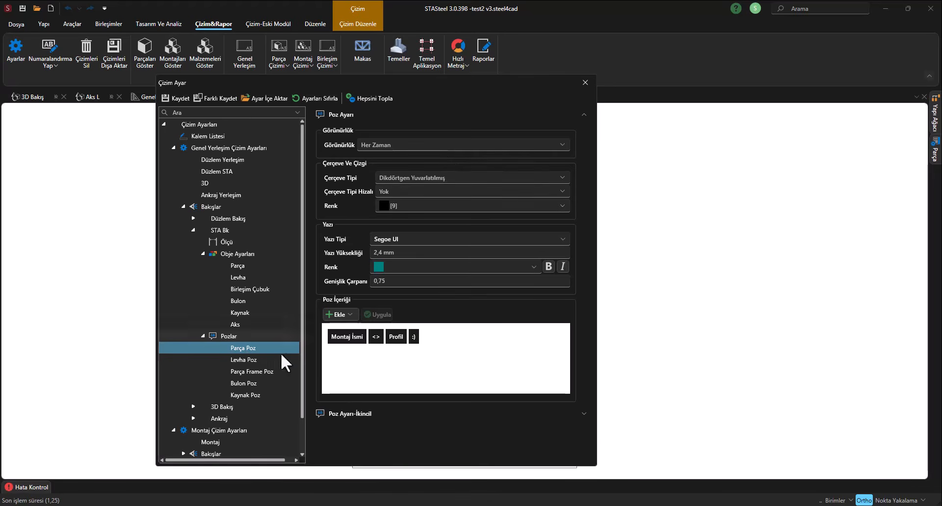
pyautogui.click(240, 360)
pyautogui.click(393, 144)
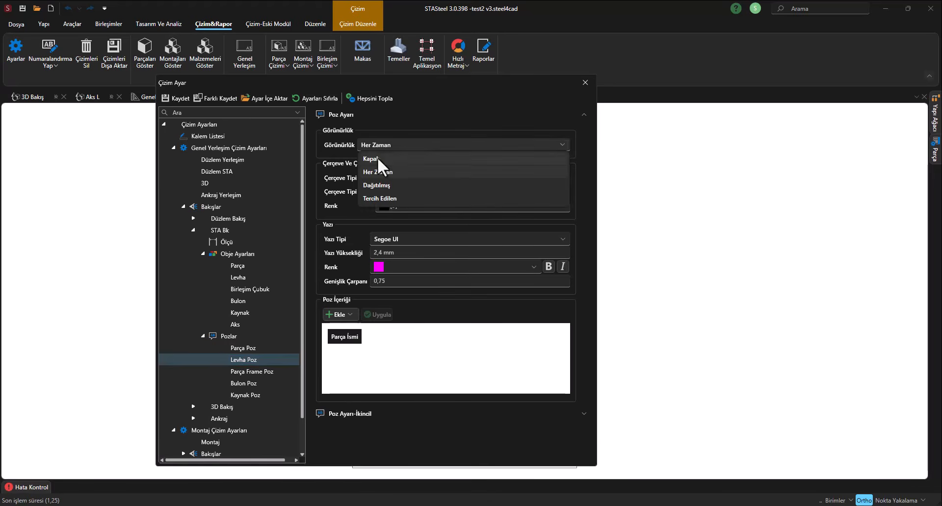
pyautogui.click(378, 158)
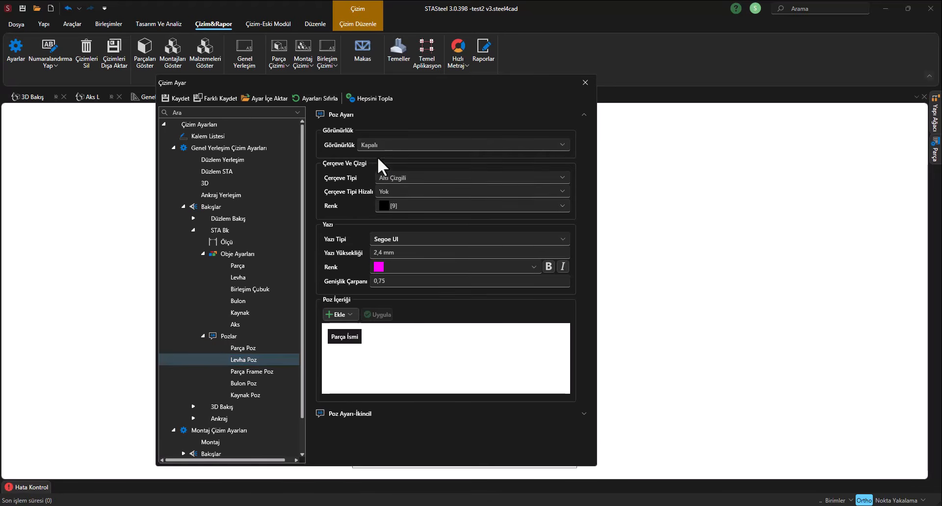
# - Make the Merkez Çizgi visible for Parça objects in the STA Bk view and close the drawing settings
pyautogui.click(243, 347)
pyautogui.click(238, 265)
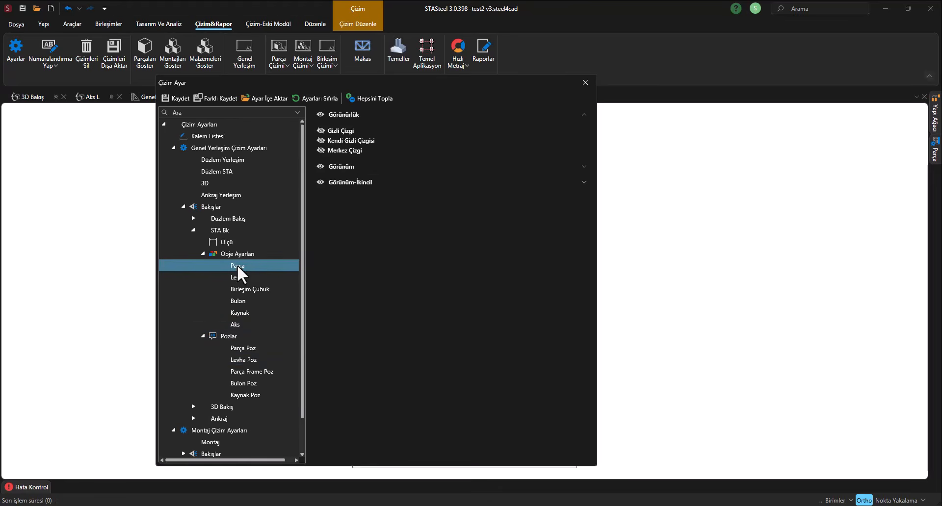
pyautogui.click(324, 150)
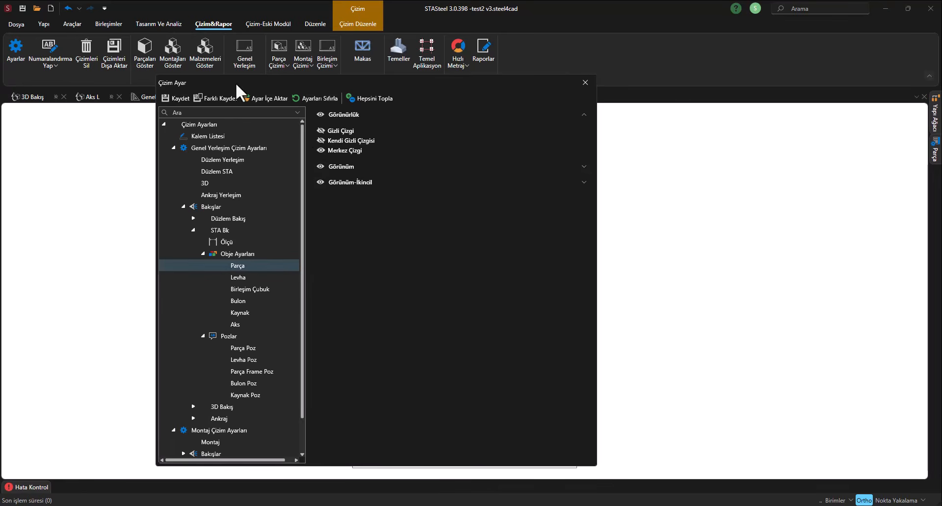
pyautogui.click(585, 82)
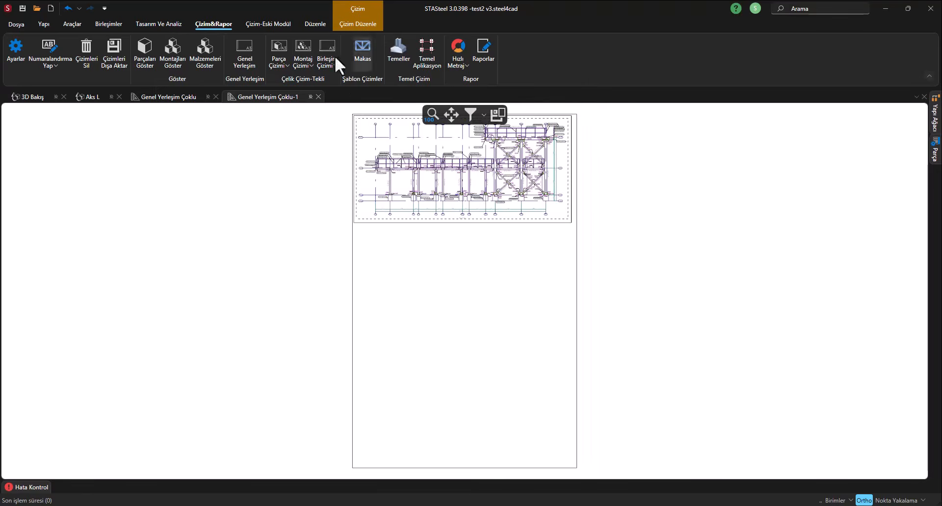
# - Generate a new general layout drawing of the open Aks L window with the Düzlem STA setting and inspect its marks and centre lines
pyautogui.click(934, 154)
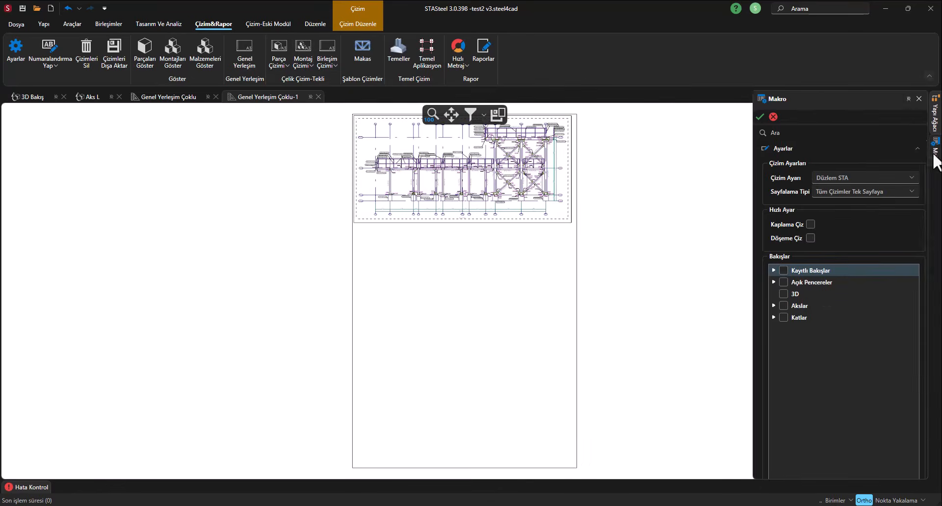
pyautogui.click(908, 97)
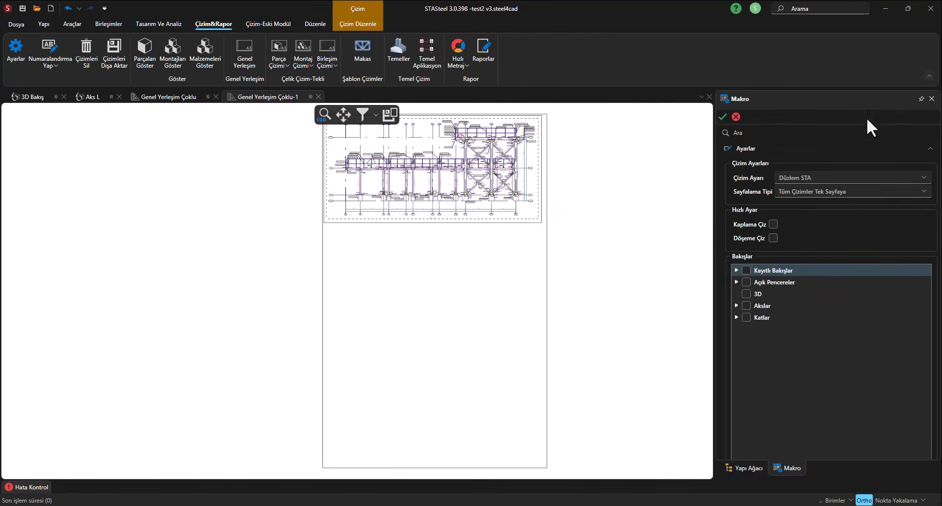
pyautogui.click(736, 282)
pyautogui.click(756, 306)
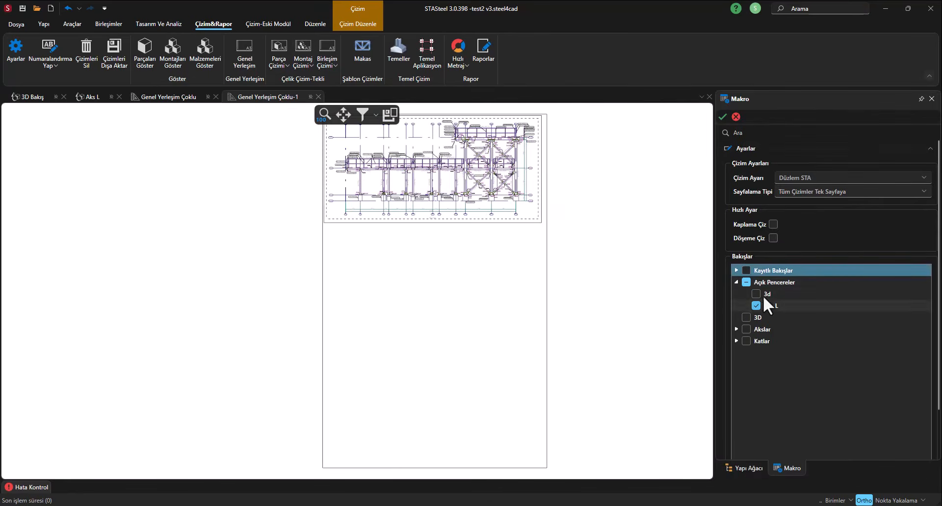
pyautogui.click(723, 117)
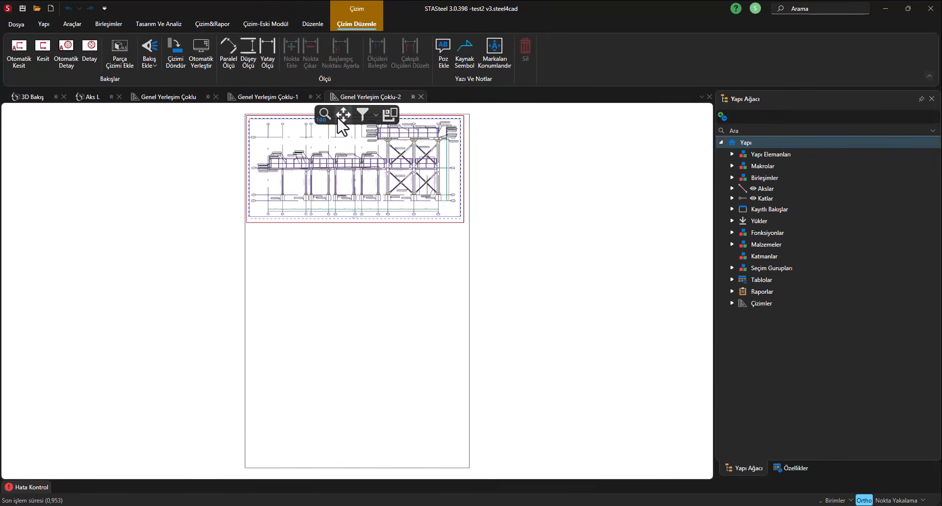
pyautogui.scroll(10, 322, 175)
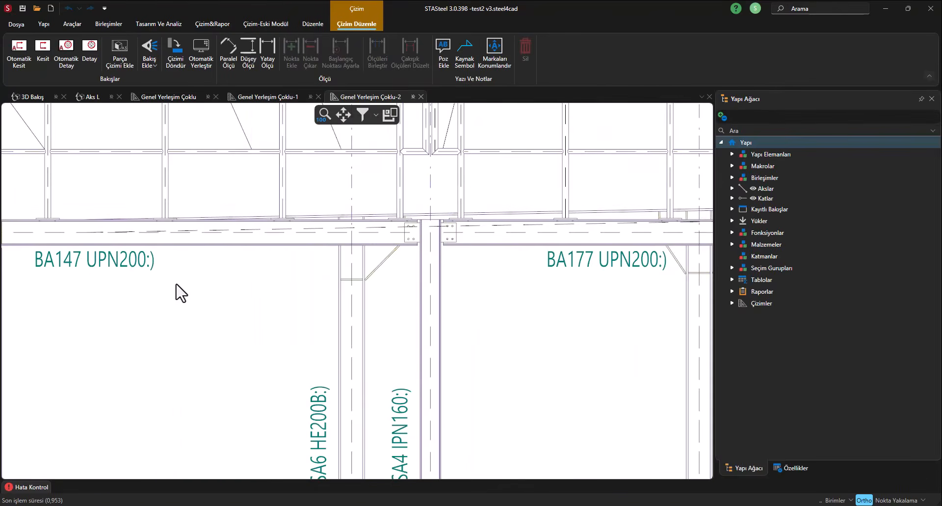
pyautogui.moveTo(159, 288); pyautogui.dragTo(359, 237, button='middle')
pyautogui.scroll(-4, 336, 224)
pyautogui.scroll(2, 185, 229)
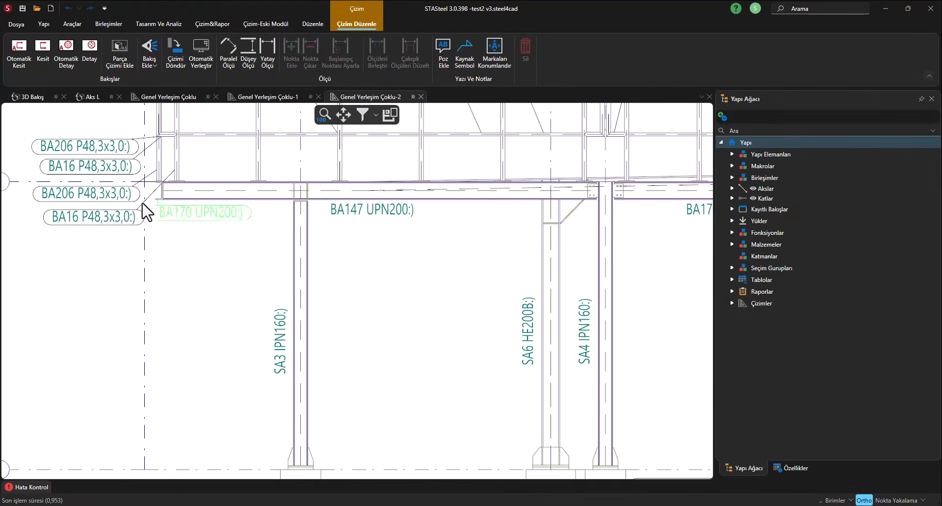
pyautogui.scroll(-6, 162, 218)
# - Reopen the drawing settings and view the Farklı Kaydet option for saving them as a .ds file, without saving
pyautogui.click(215, 23)
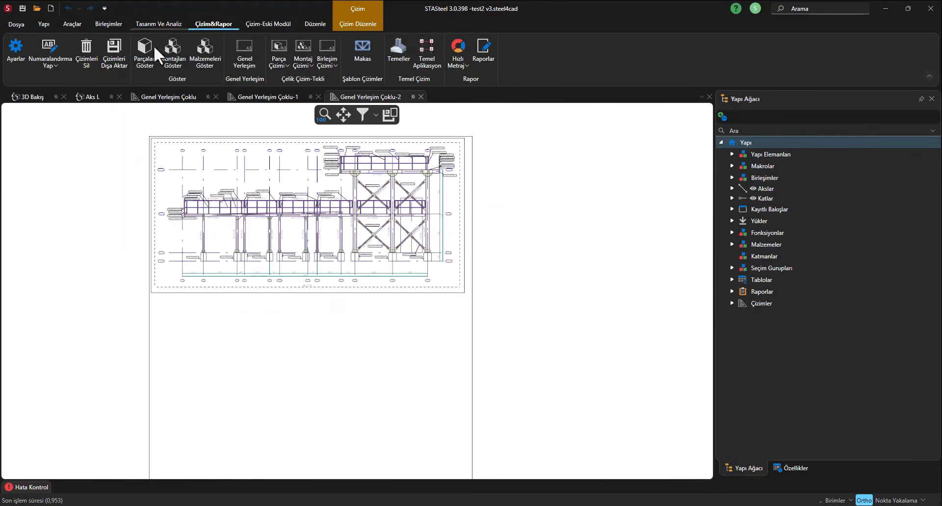
pyautogui.click(14, 51)
pyautogui.moveTo(373, 66); pyautogui.dragTo(189, 82)
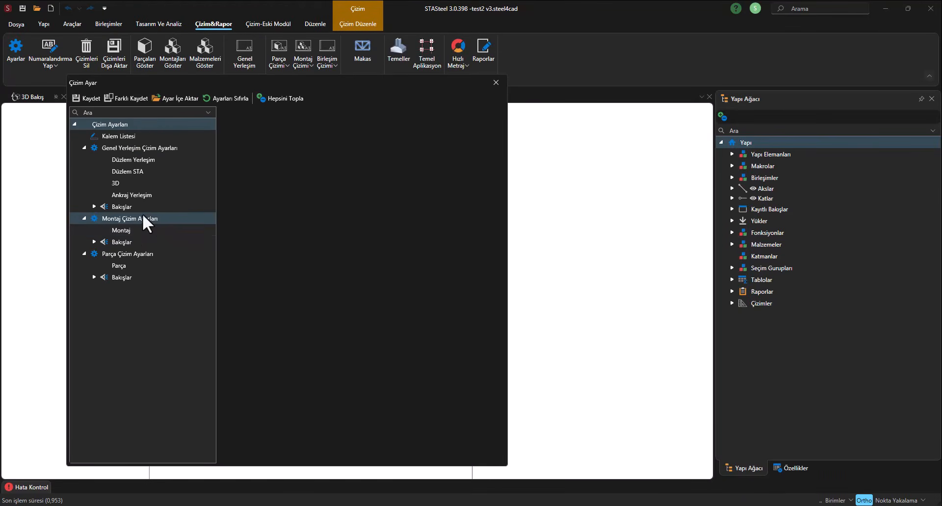
pyautogui.click(126, 98)
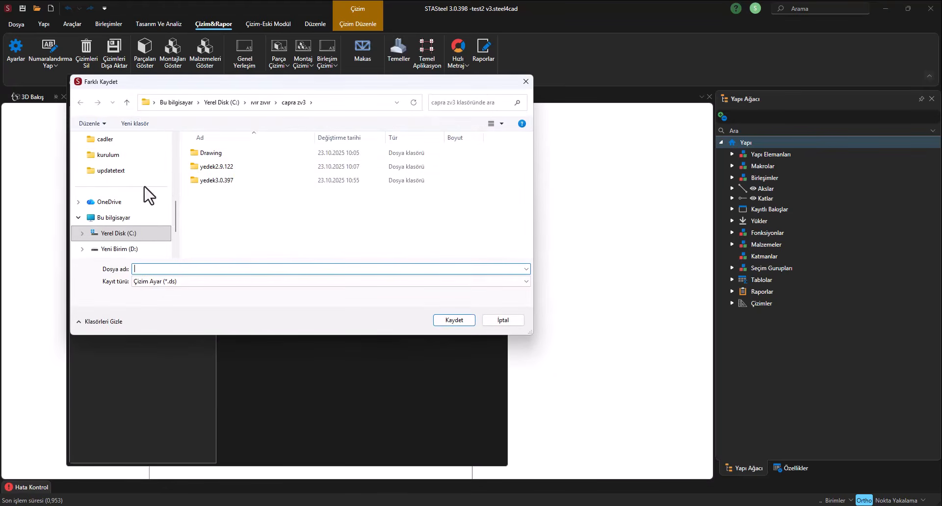
pyautogui.scroll(5, 149, 195)
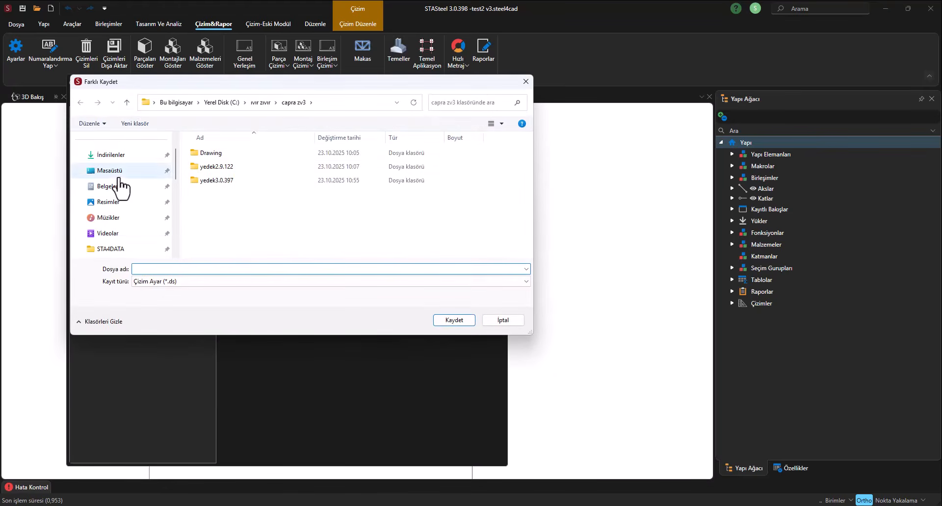
pyautogui.click(485, 323)
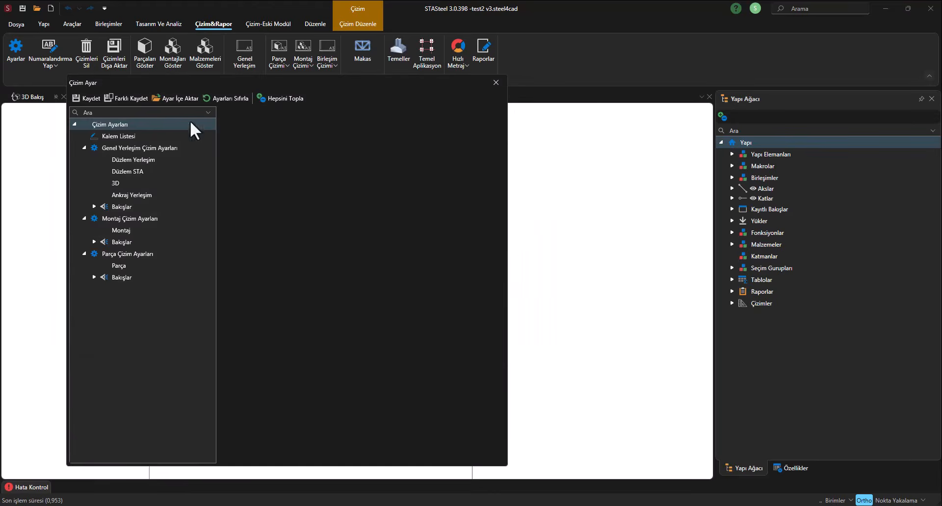
# - View the Ayar İçe Aktar option for importing a .ds settings file, without importing, and close the drawing settings
pyautogui.click(182, 98)
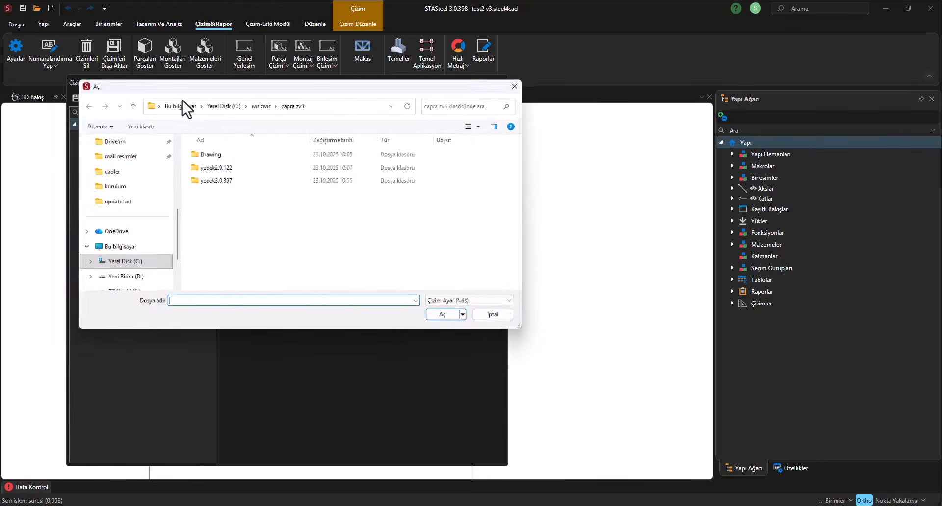
pyautogui.click(495, 320)
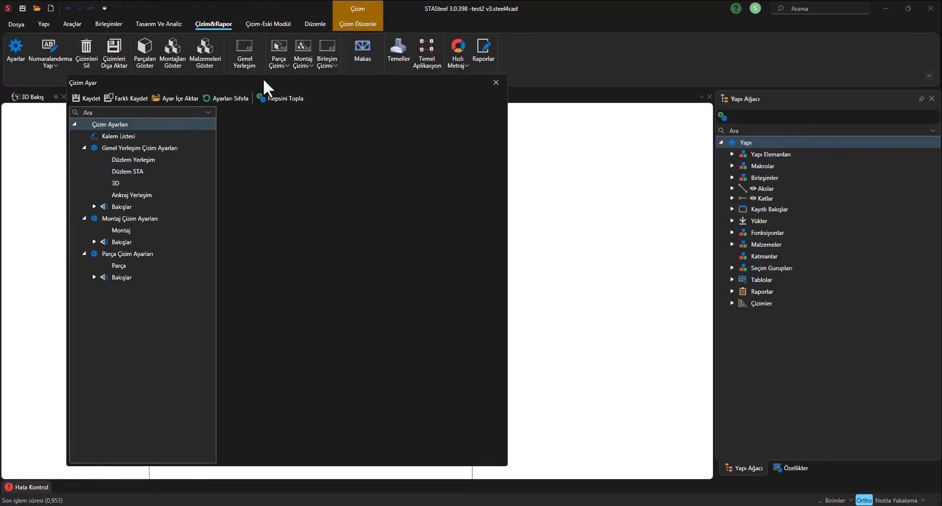
pyautogui.moveTo(253, 81); pyautogui.dragTo(252, 69)
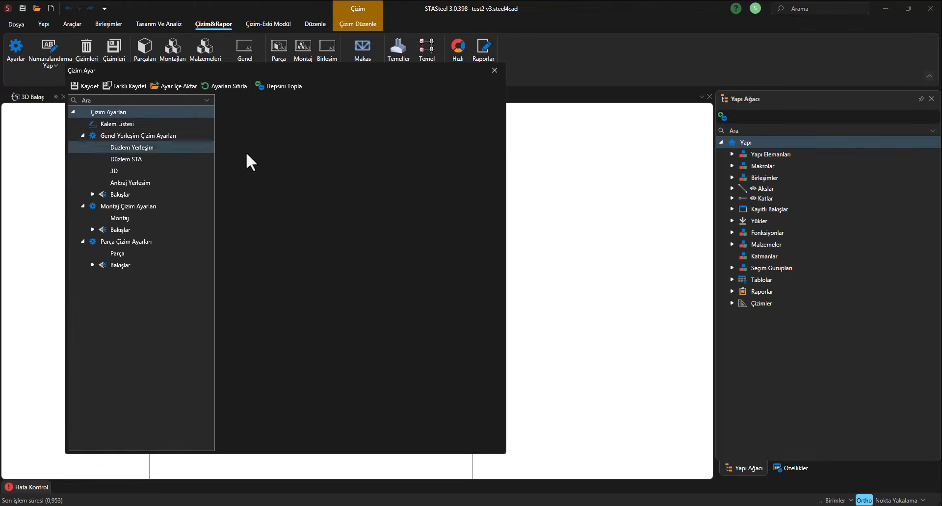
pyautogui.click(494, 70)
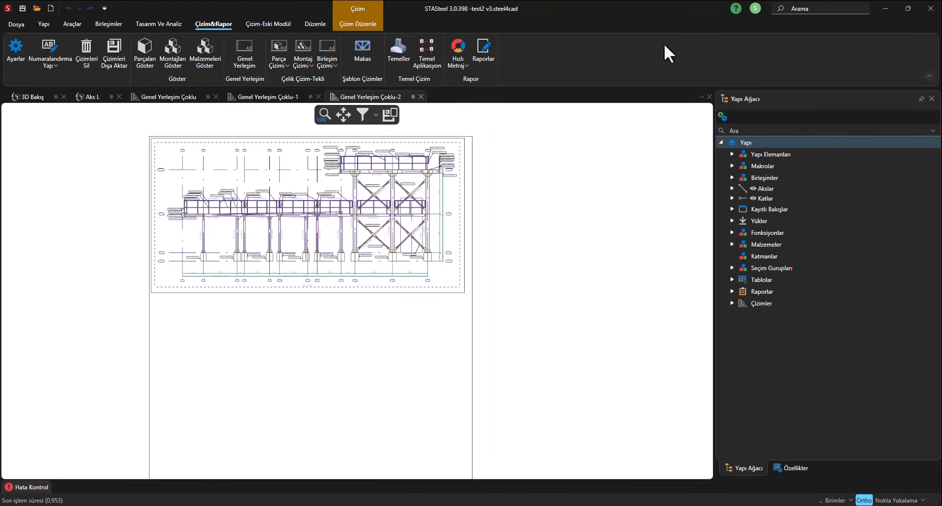